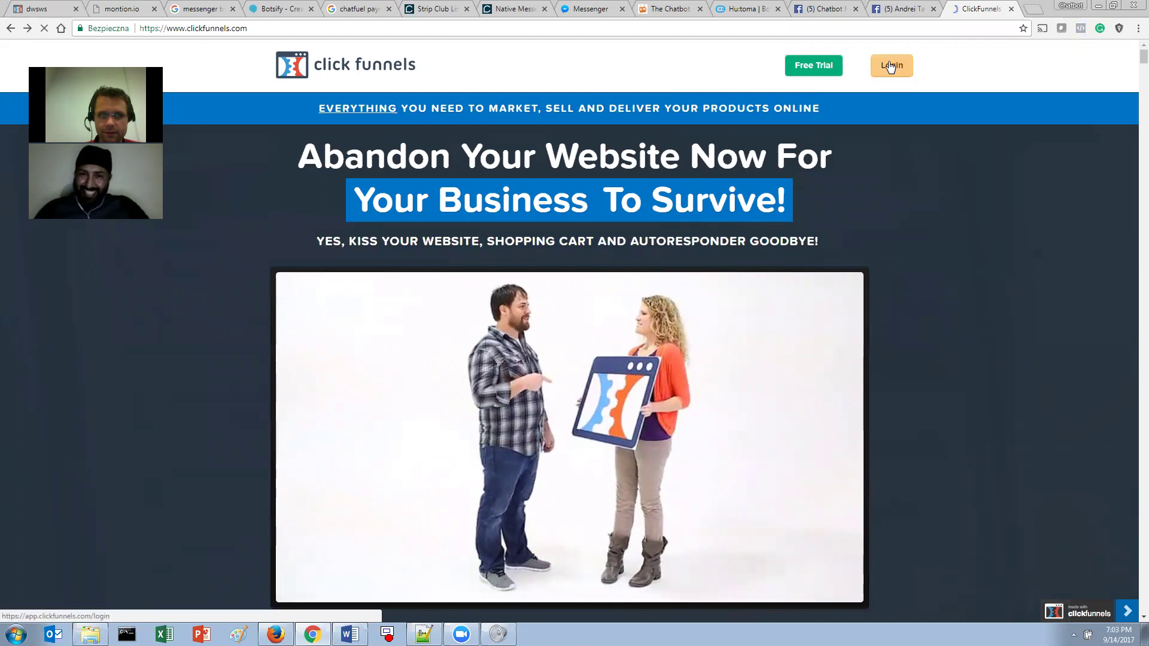
- Log out of the current ClickFunnels account from the account menu
click(906, 32)
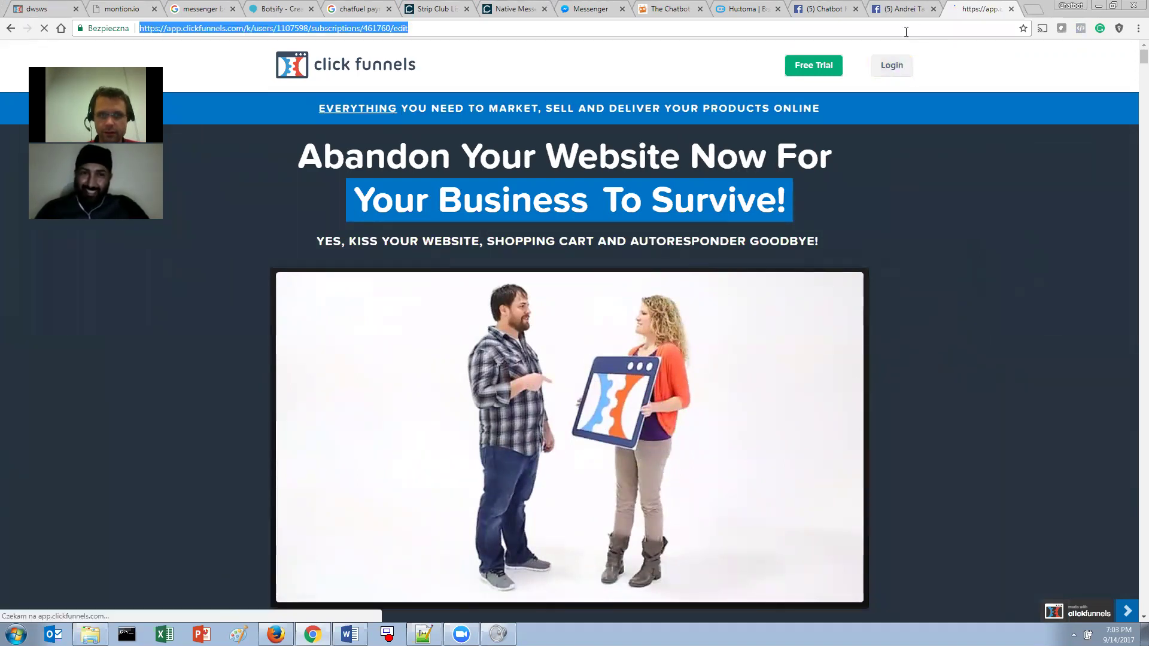
click(919, 7)
click(976, 6)
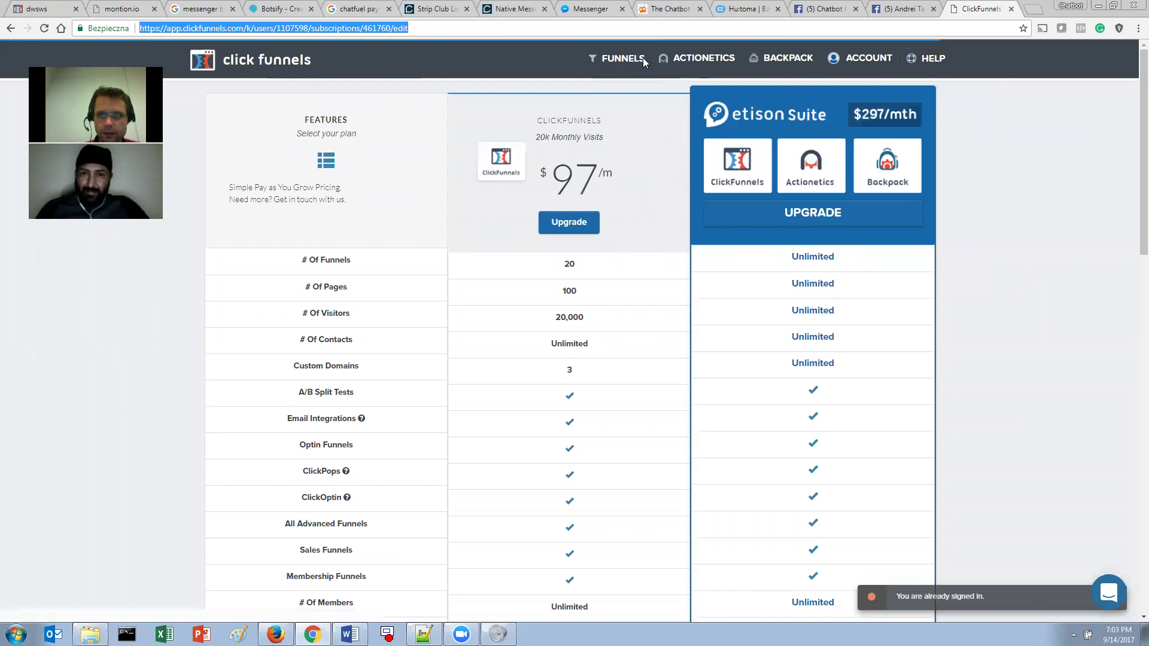
mouse_move(862, 60)
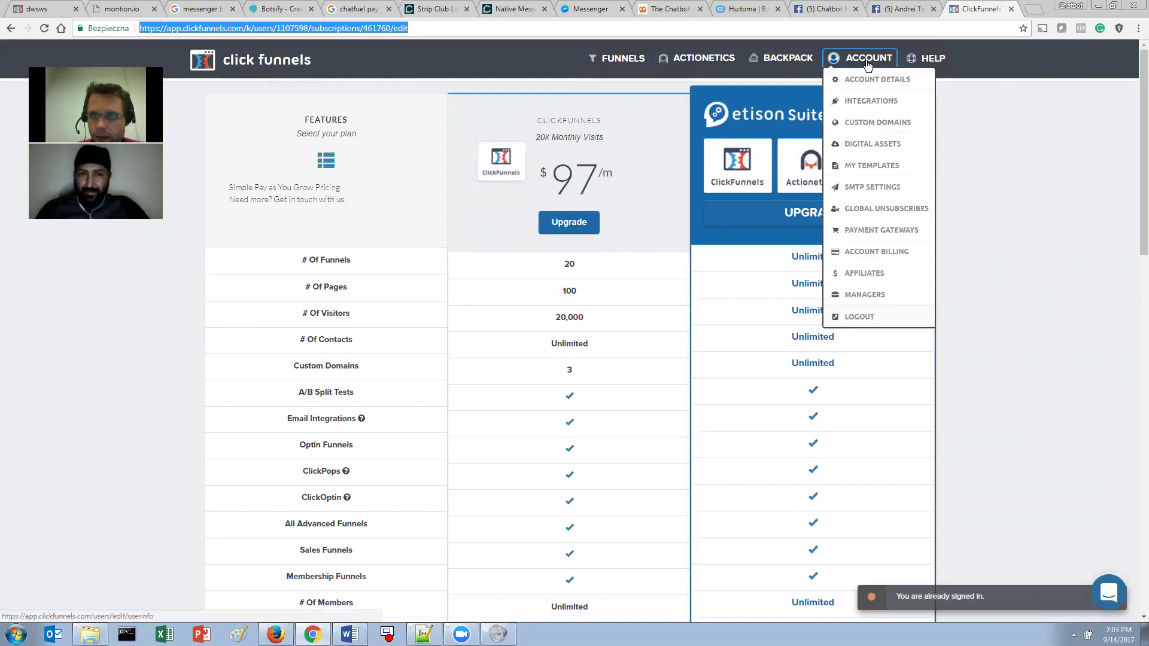
click(878, 318)
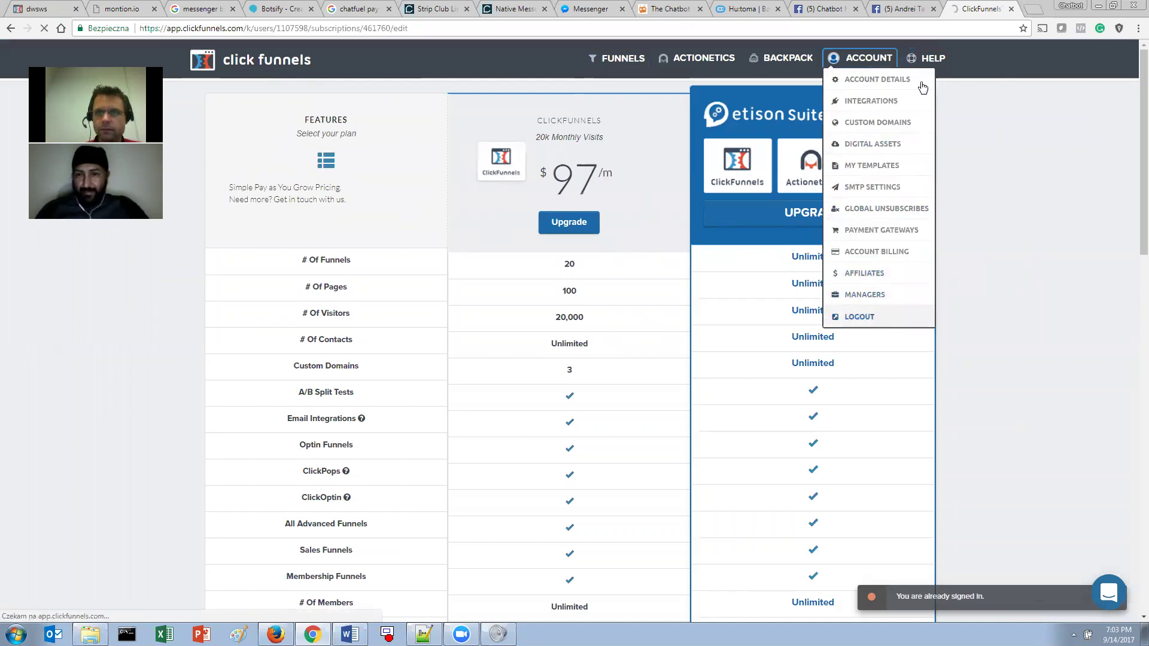
- Sign back in by choosing the other saved account e-mail from autofill
click(912, 7)
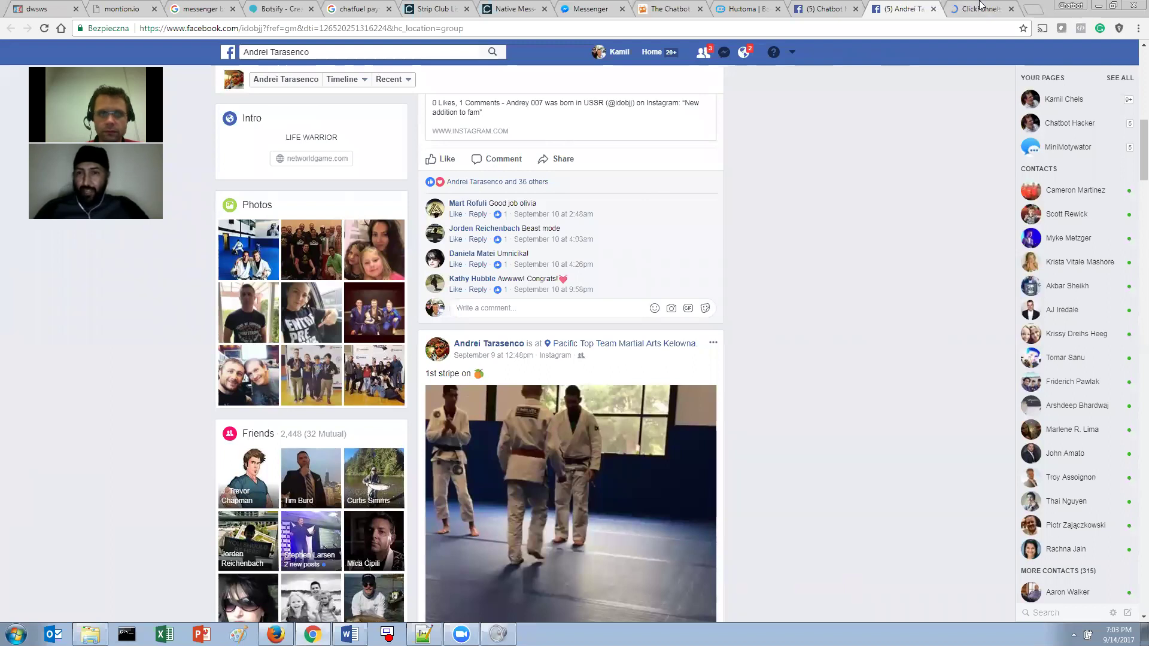
click(976, 8)
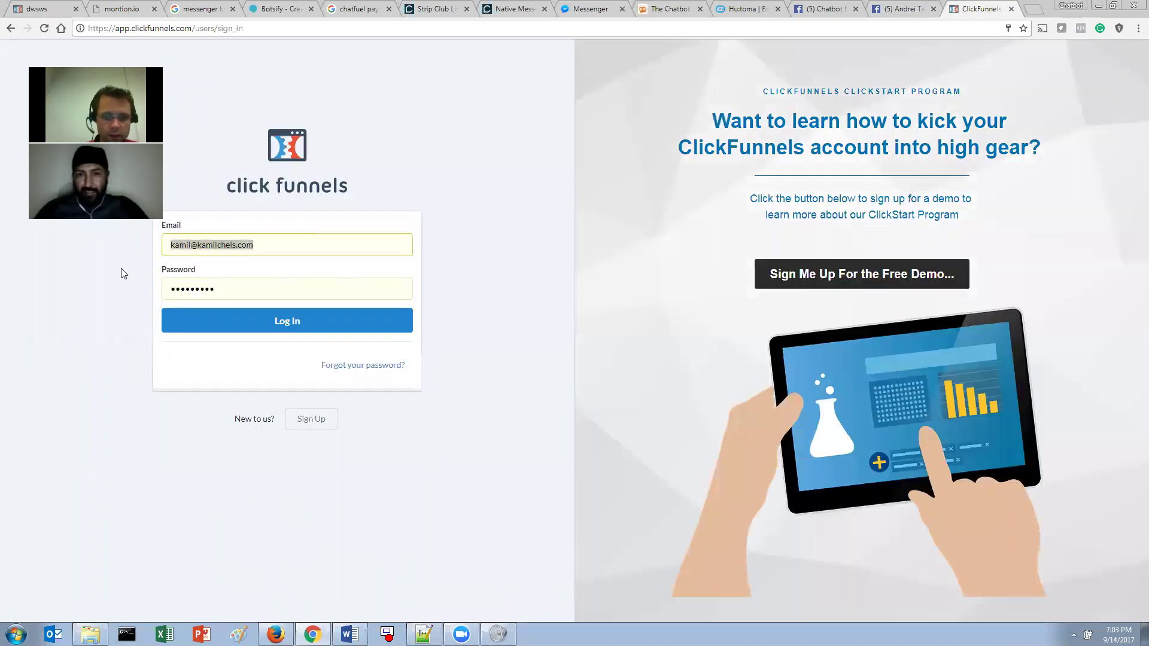
key(BackSpace)
click(206, 304)
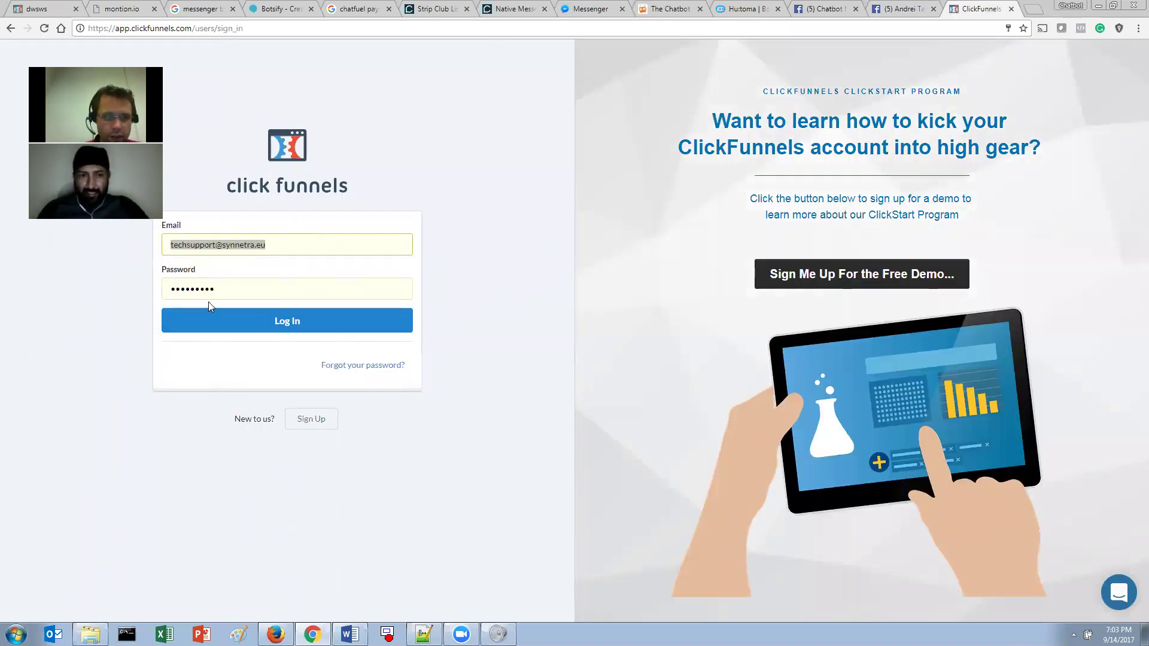
click(211, 310)
click(921, 8)
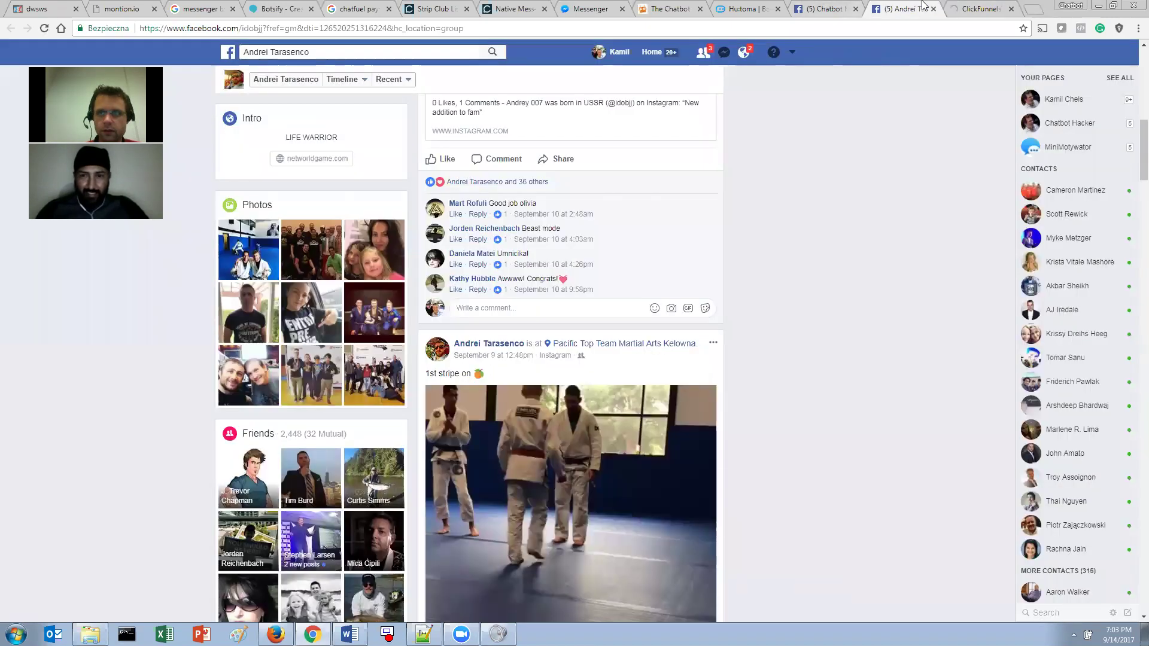
click(972, 7)
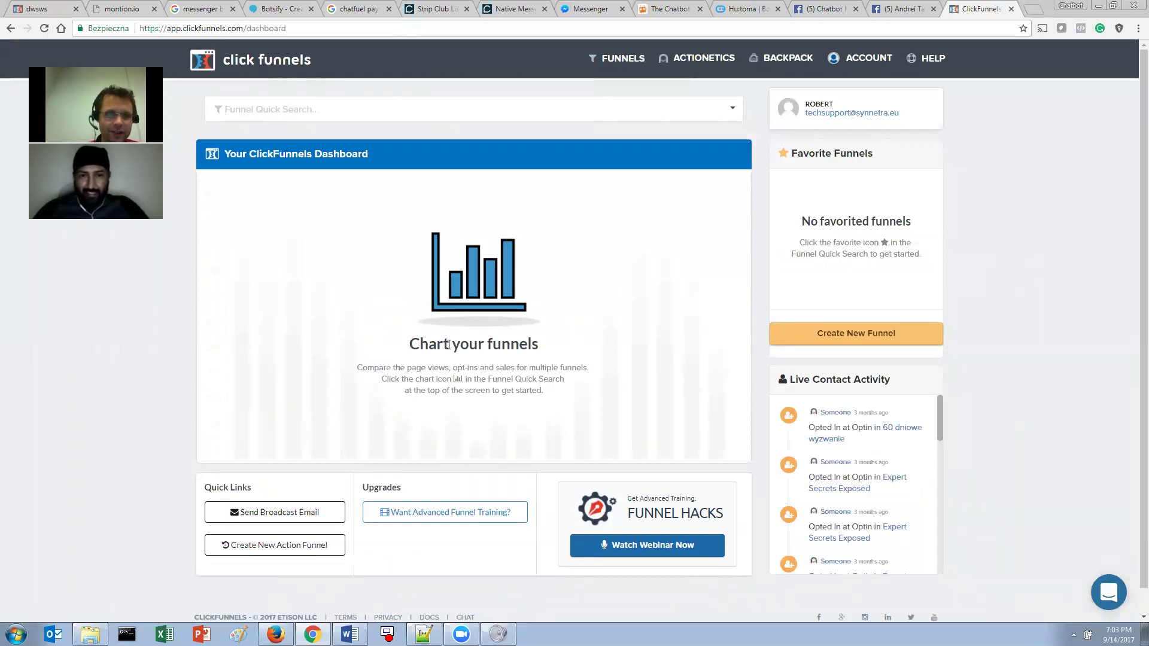
- Choose Browse Funnels from the FUNNELS menu to list every funnel
click(635, 58)
click(633, 82)
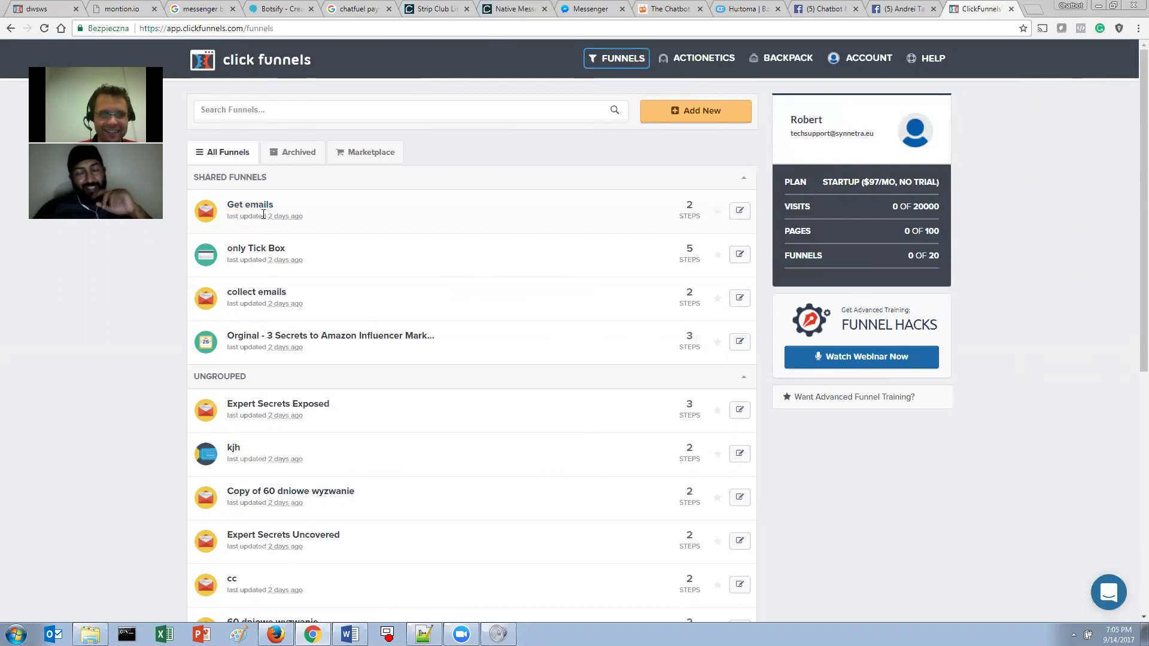
- Open the Get emails funnel and edit its Optin step page
click(264, 211)
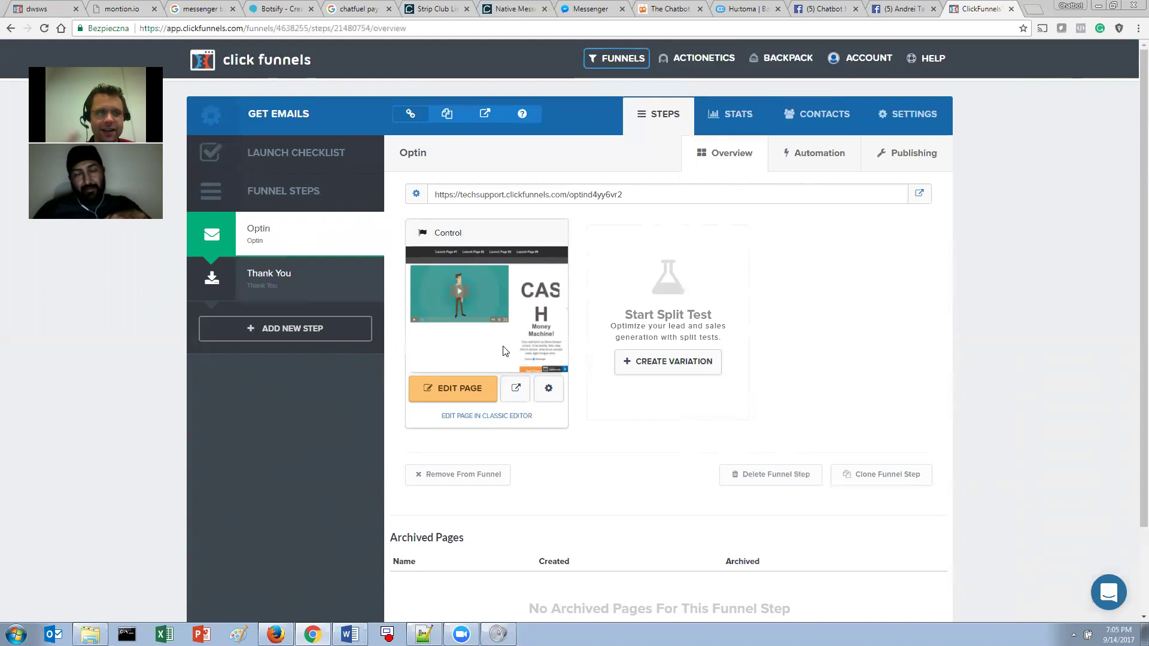
click(477, 386)
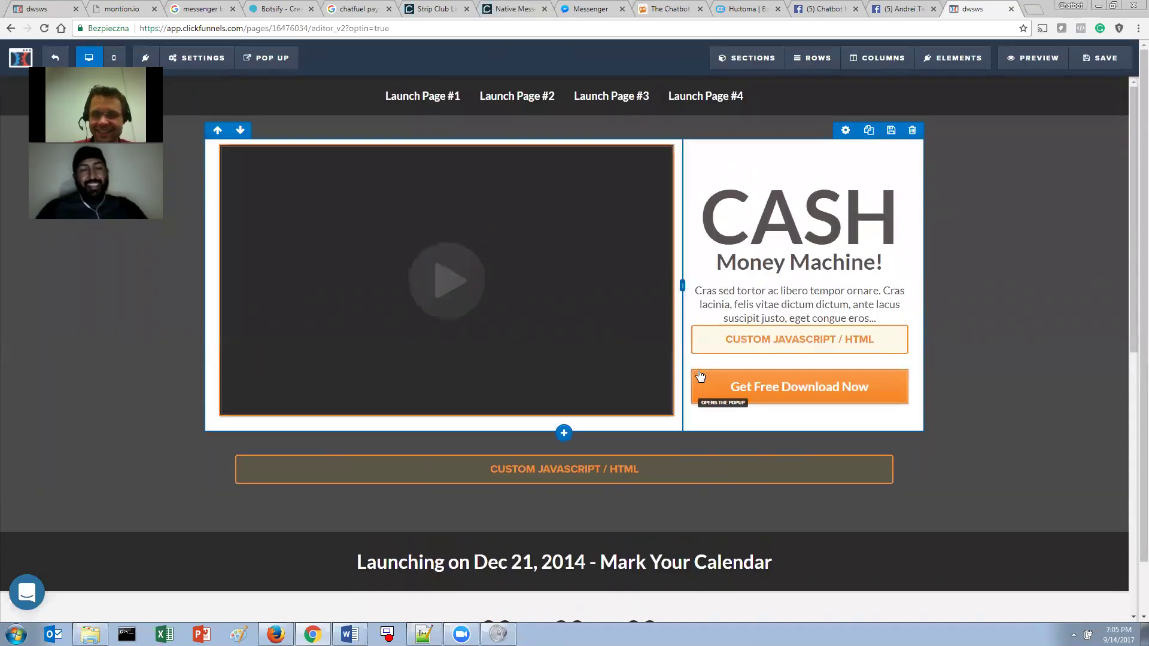
- Place the Custom JavaScript/HTML element under the Get Free Download Now button and open its code
drag(754, 387, 758, 406)
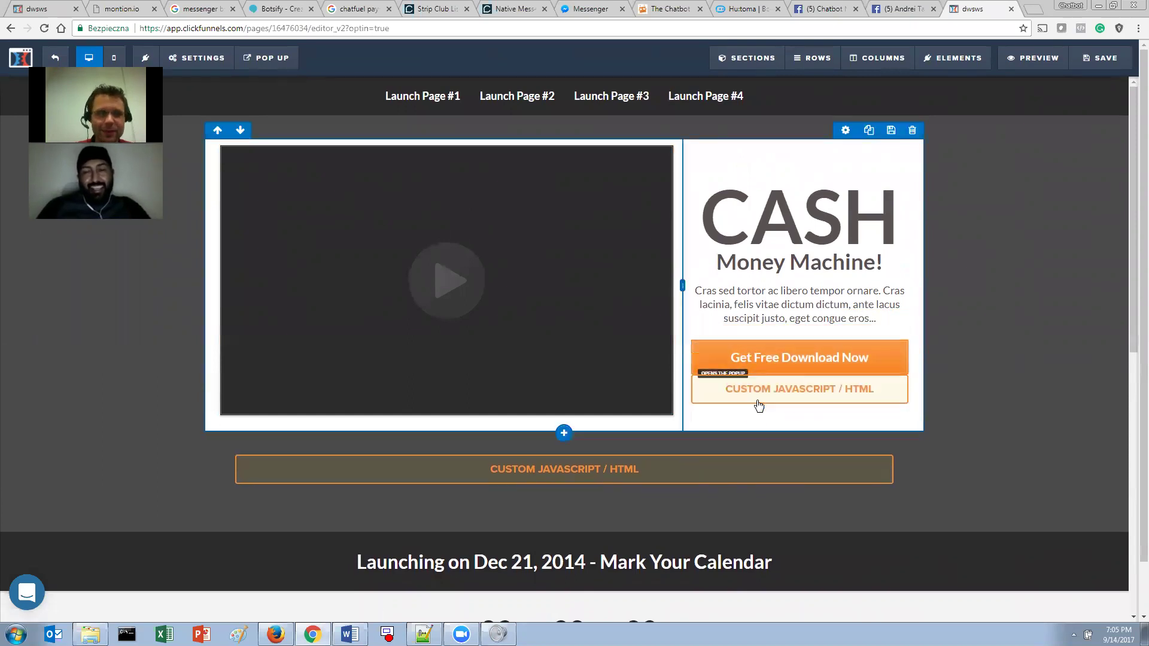
click(802, 392)
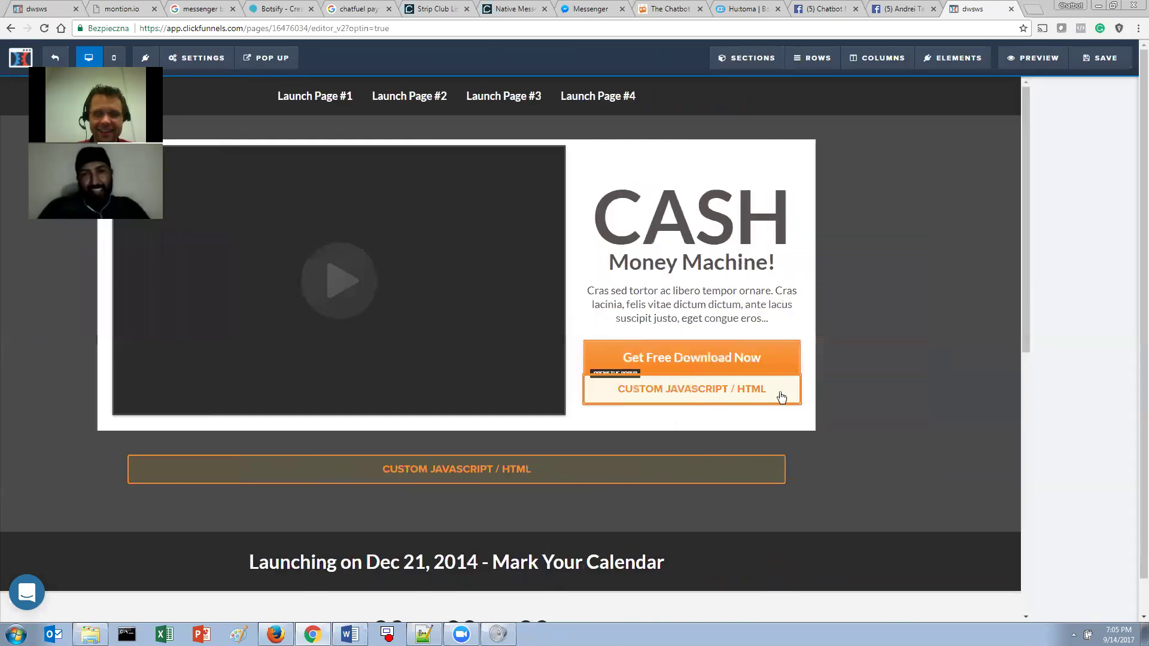
click(983, 189)
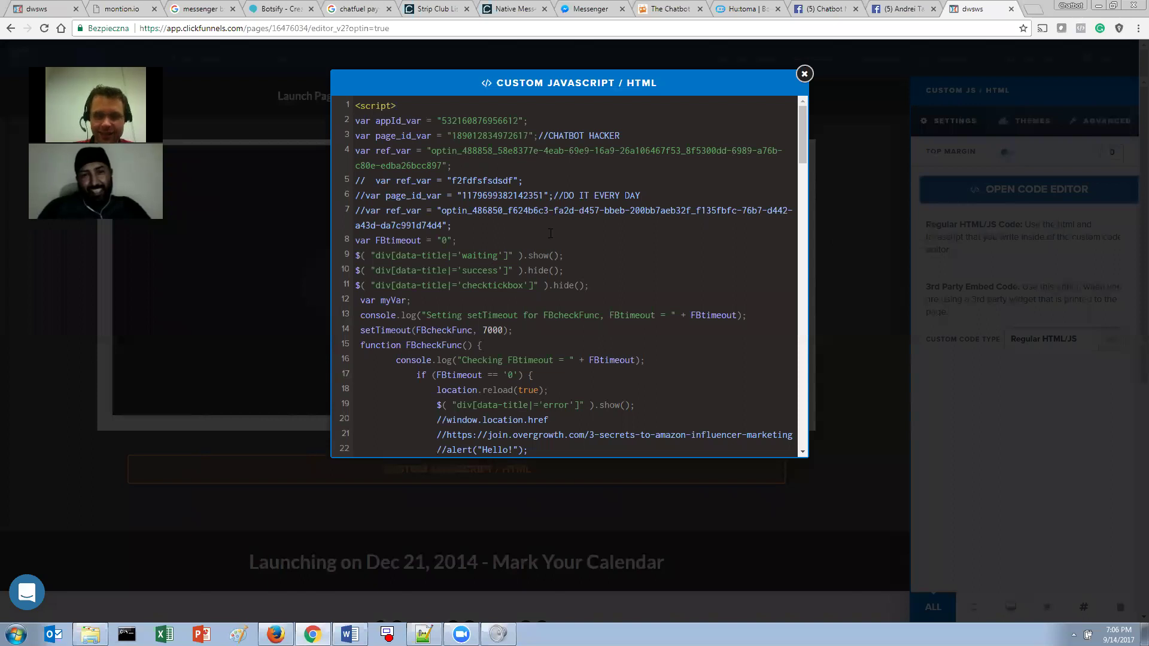
- Select all of the Facebook chatbot script to copy it, then close the code editor
key(ctrl+End)
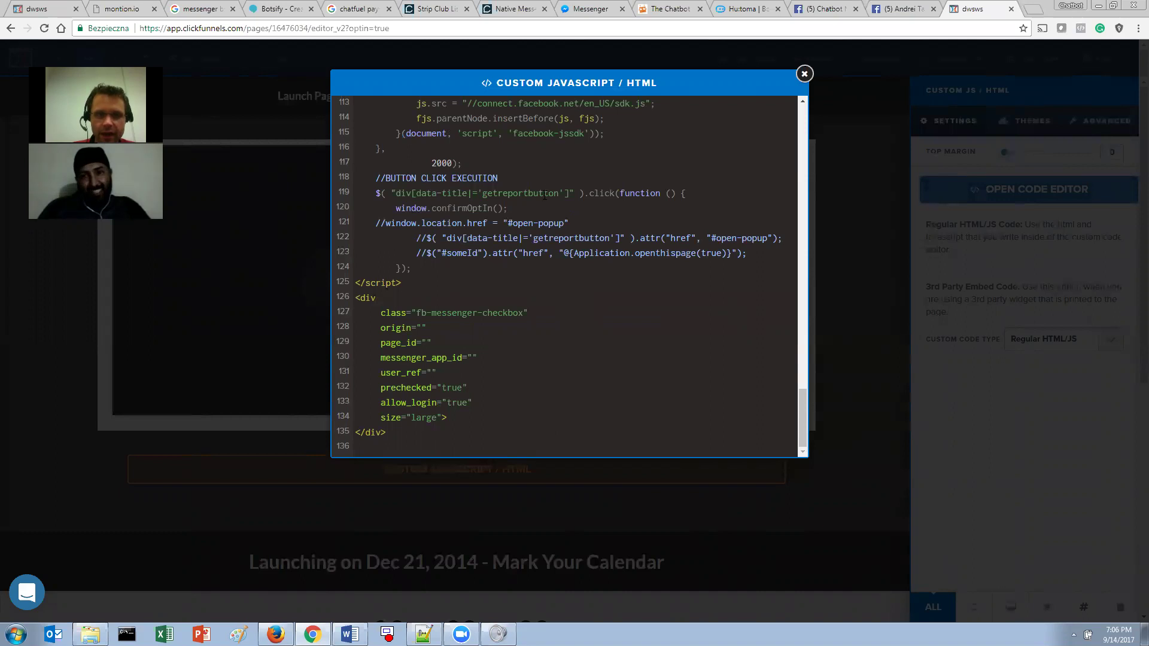
double_click(545, 193)
click(488, 223)
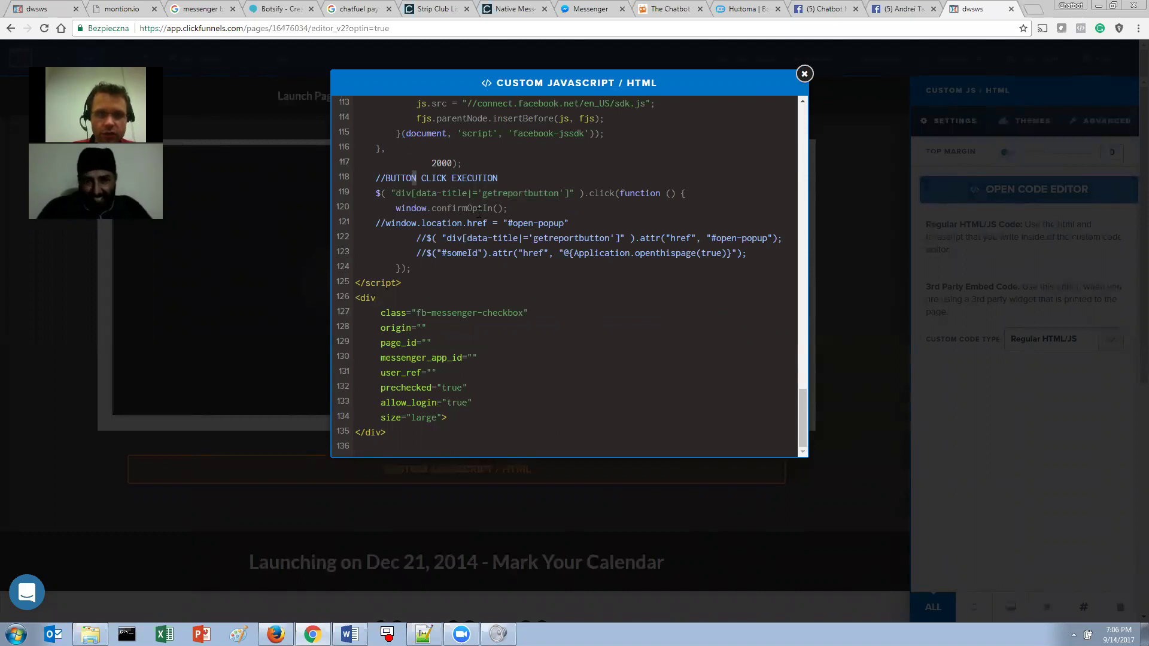
key(ctrl+a)
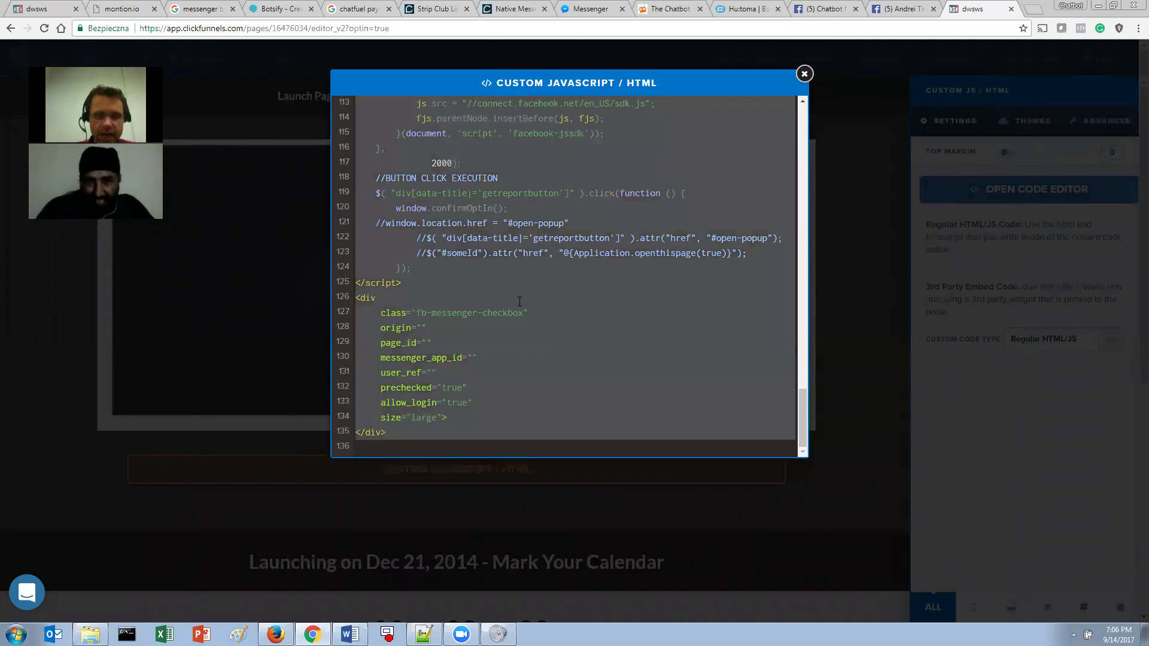
drag(801, 358, 805, 94)
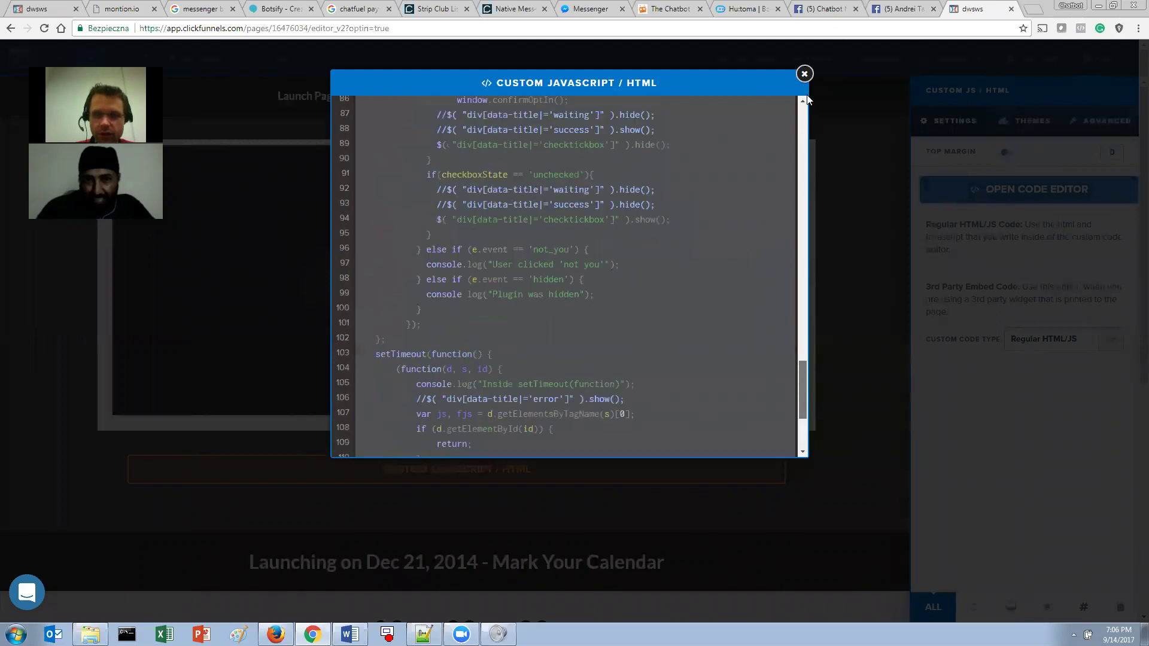
click(233, 232)
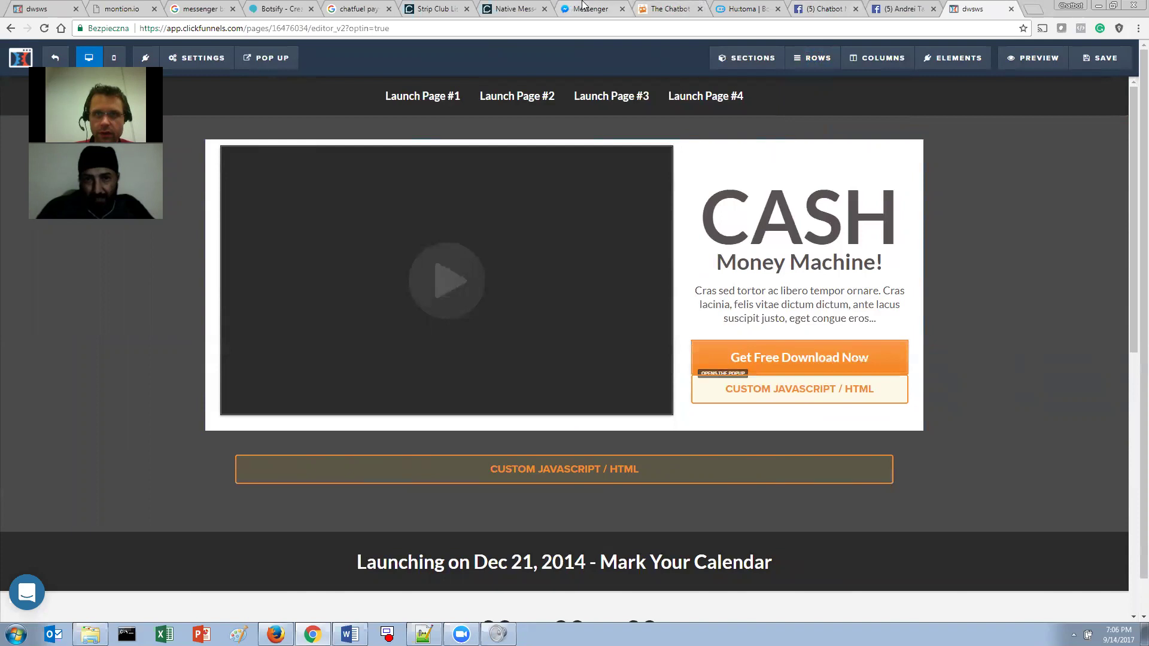
click(589, 8)
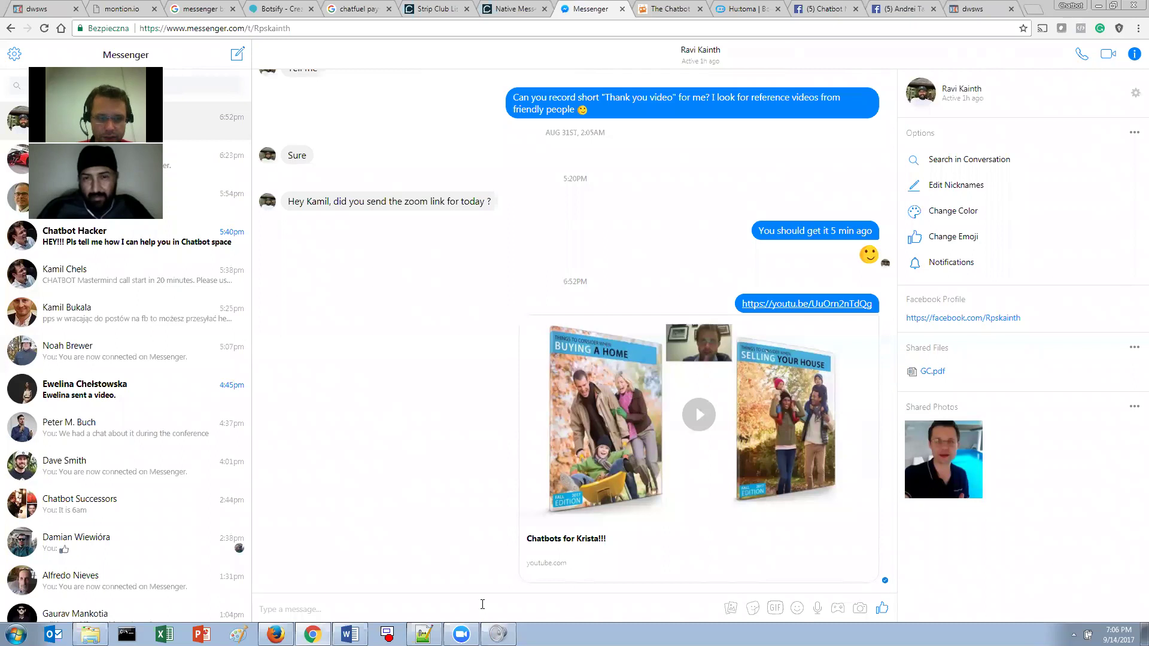
click(482, 605)
text(class="fb-messenger-checkbox" origin="" page_id="" messenger_app_id="" user_ref="" prechecked="true" allow_login="true" size="large"> </div>)
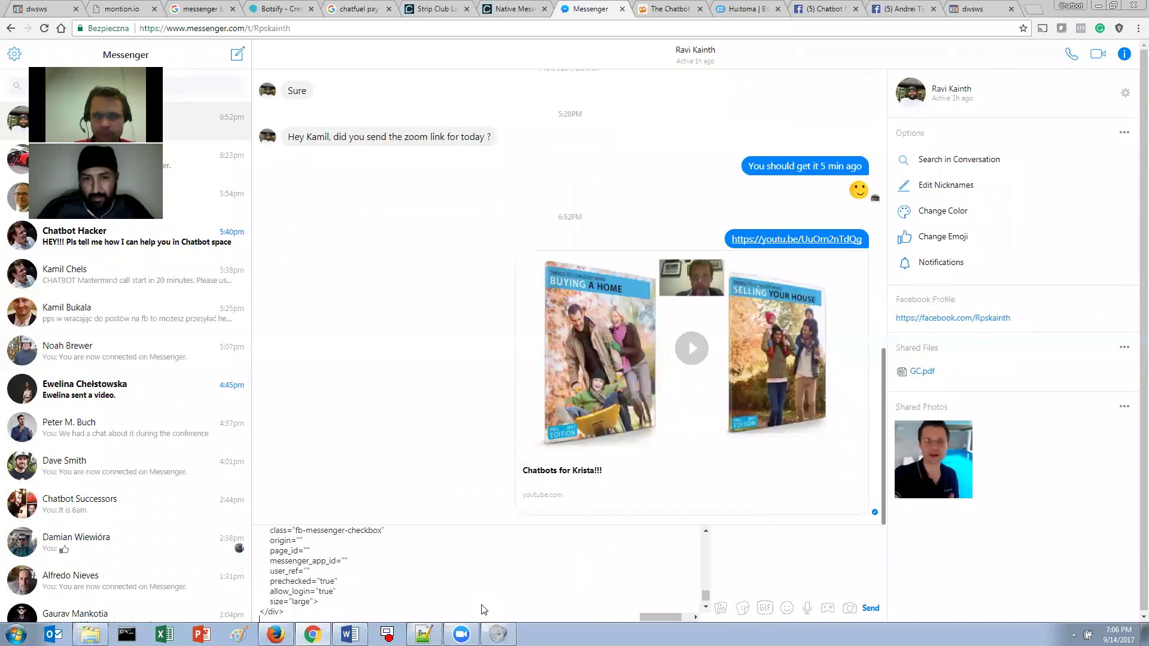
key(Return)
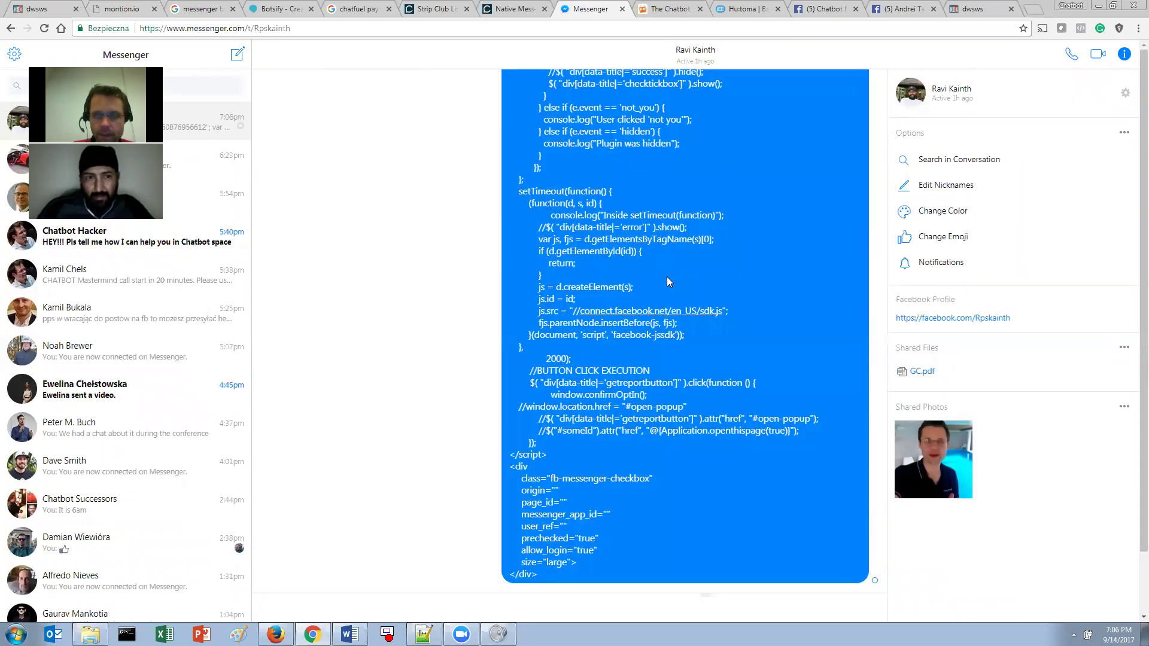
scroll(670, 284, up, 9)
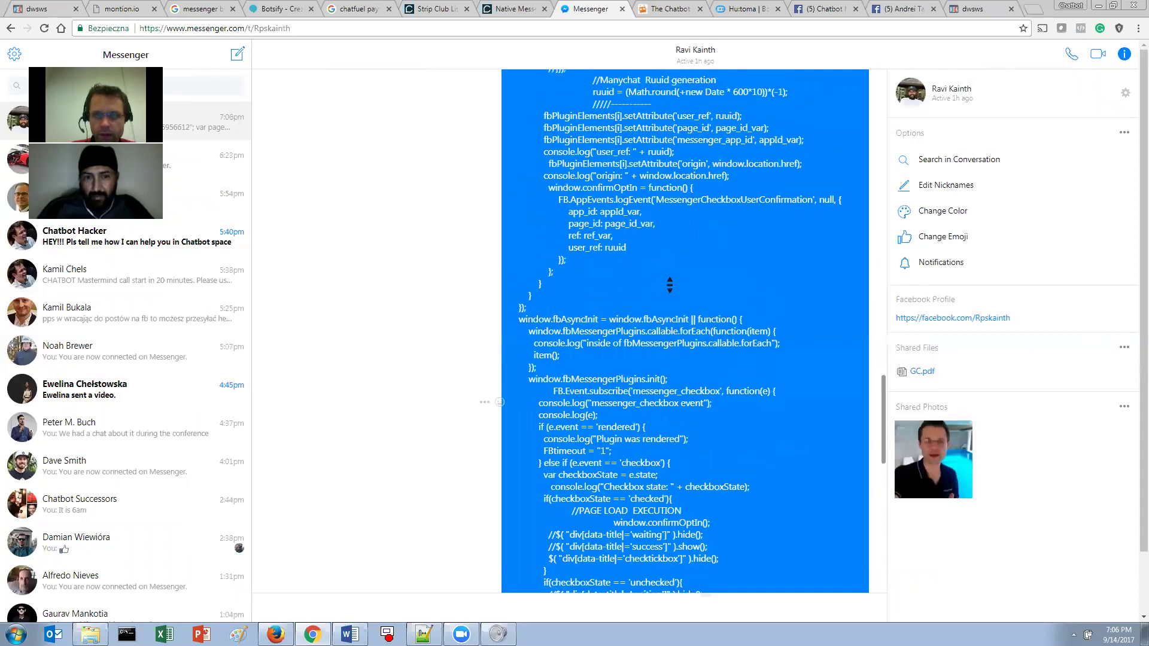
scroll(670, 283, up, 10)
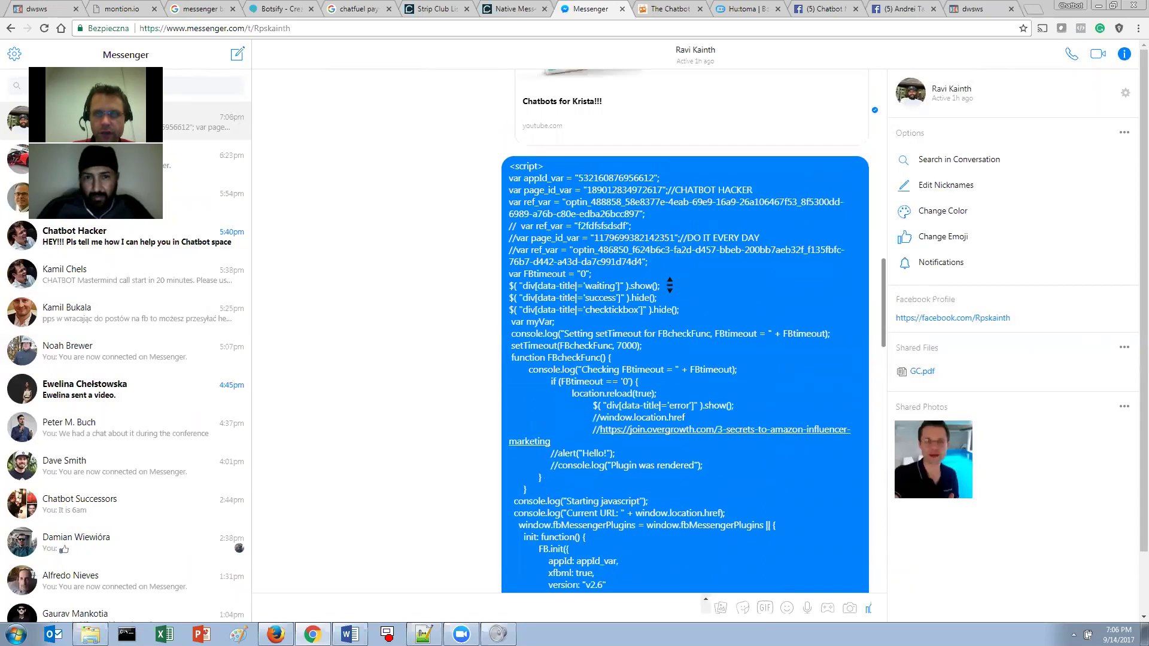
scroll(574, 200, up, 1)
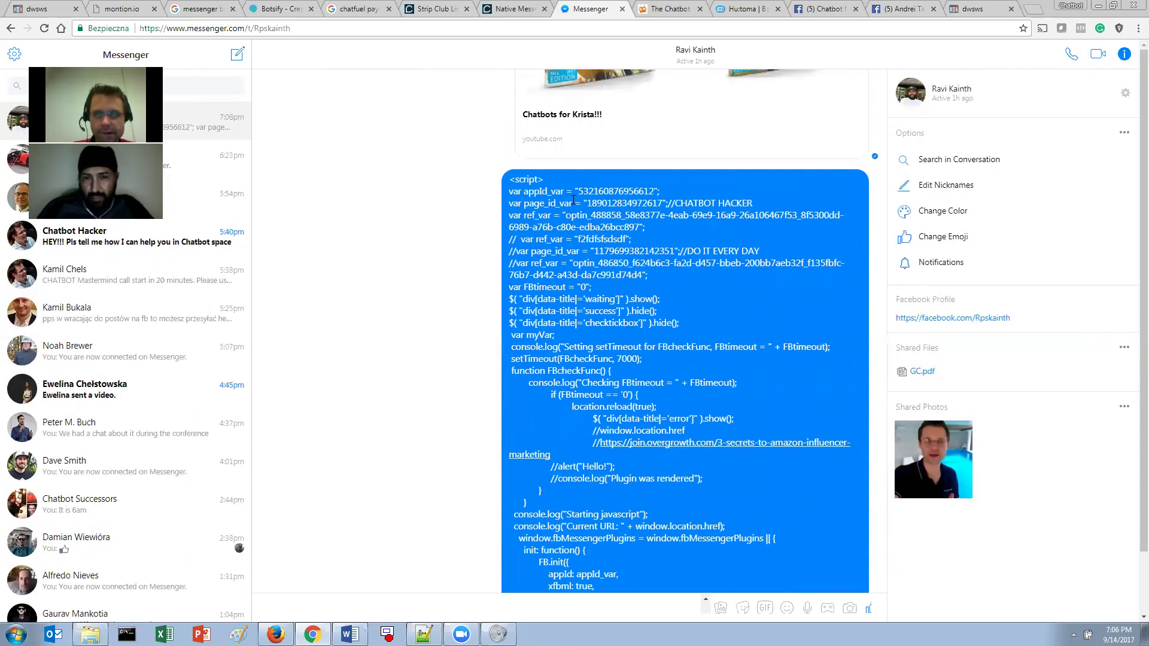
mouse_move(585, 194)
mouse_down()
mouse_move(616, 227)
mouse_move(576, 193)
mouse_up()
click(657, 234)
click(567, 205)
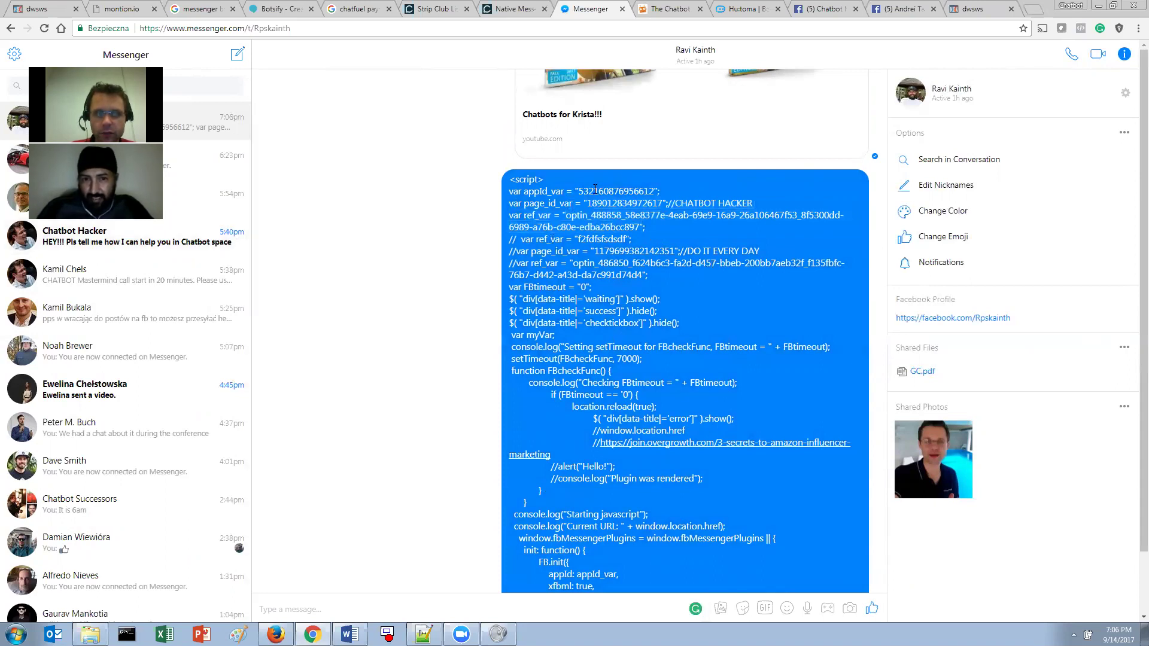
double_click(547, 190)
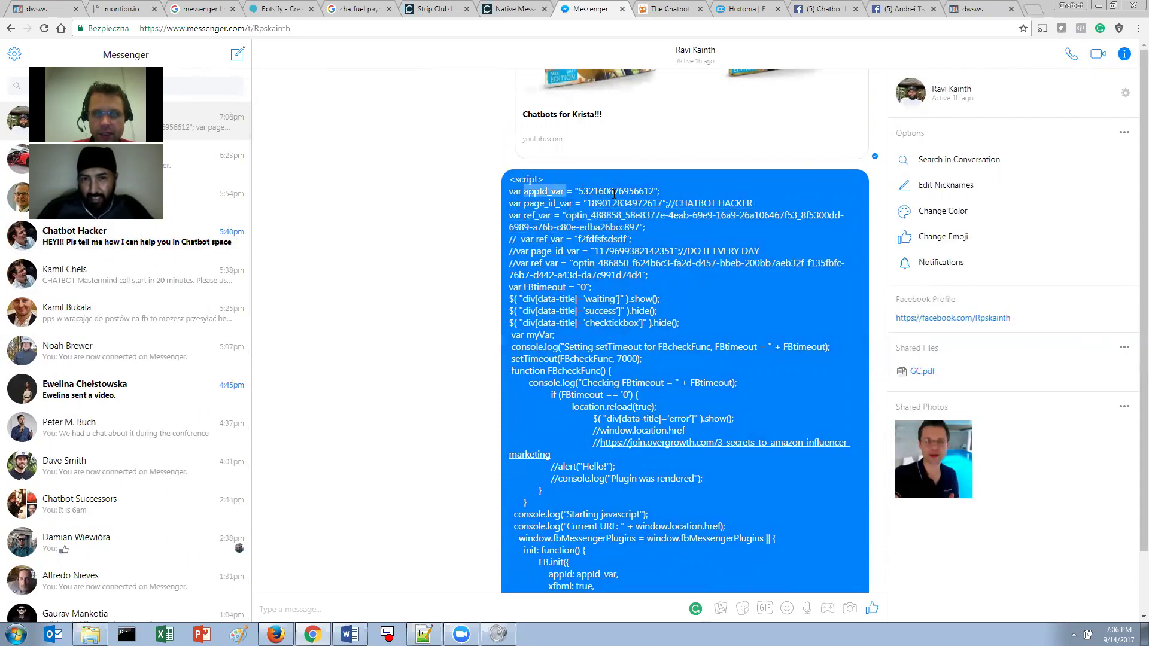
double_click(616, 191)
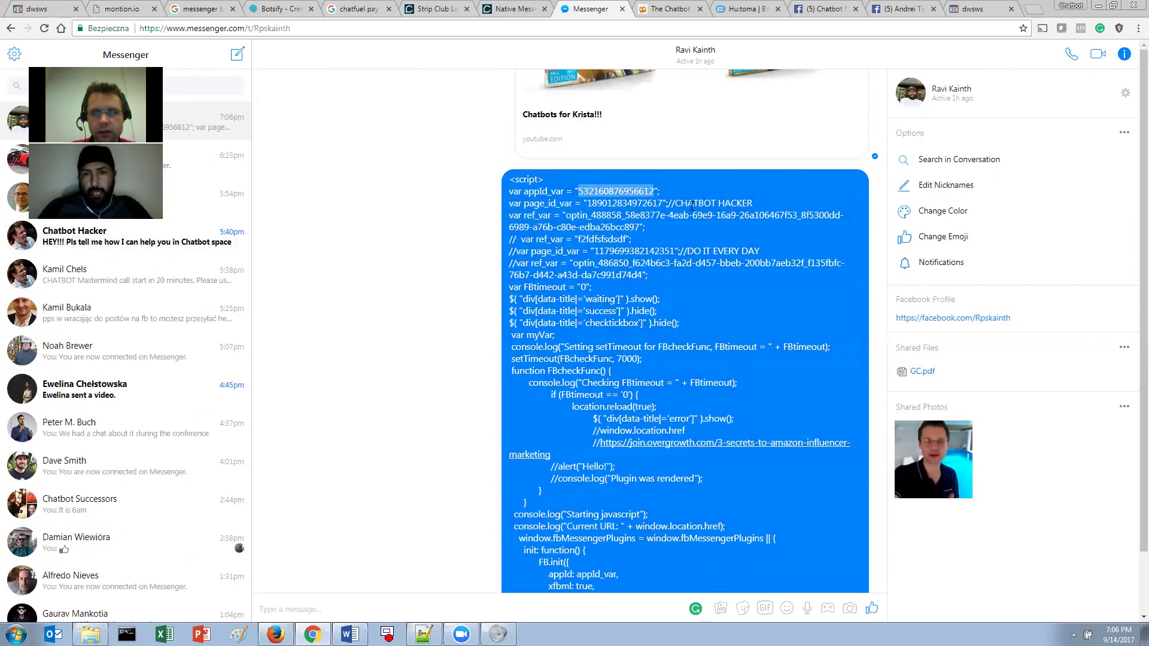
scroll(683, 275, down, 2)
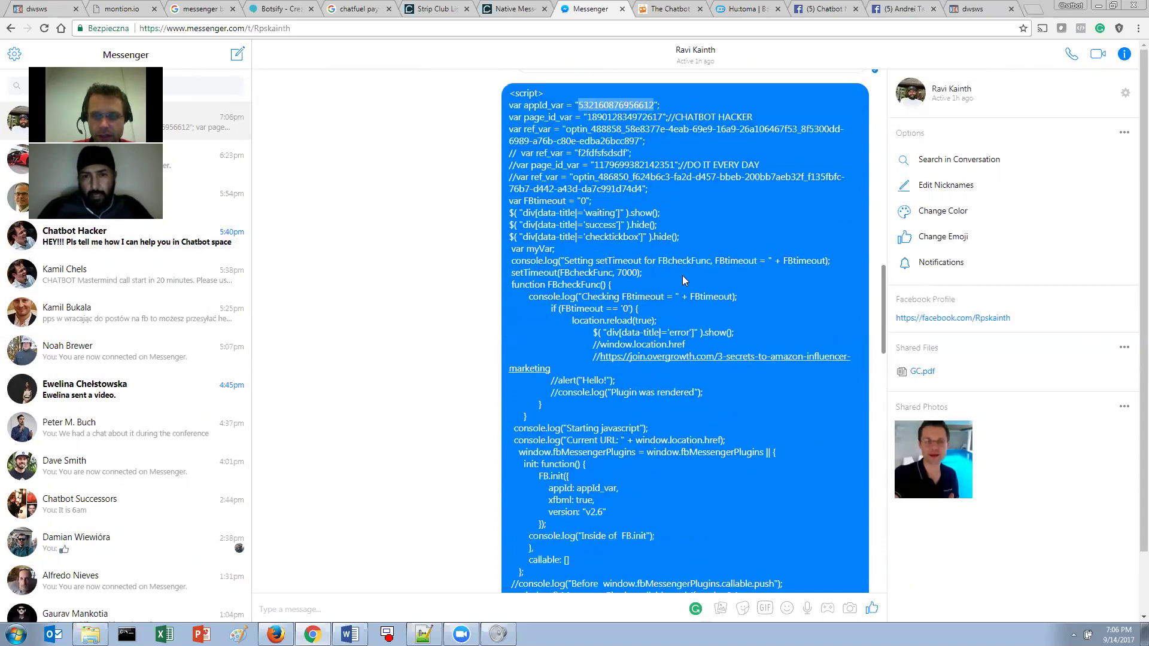
scroll(682, 275, down, 7)
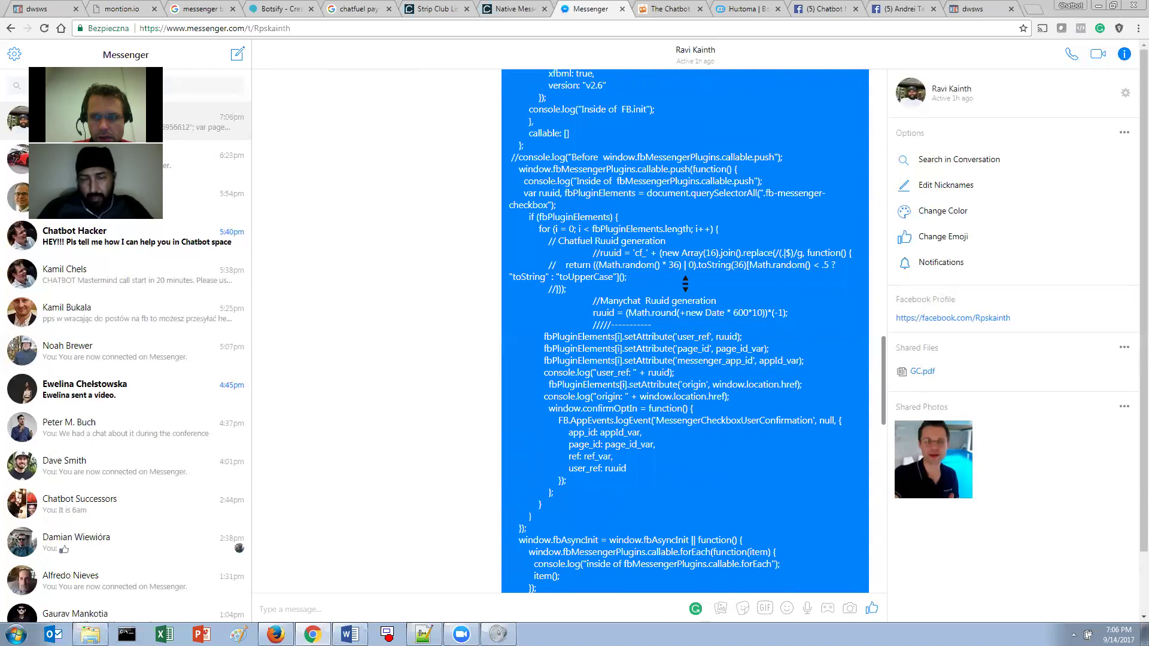
click(423, 635)
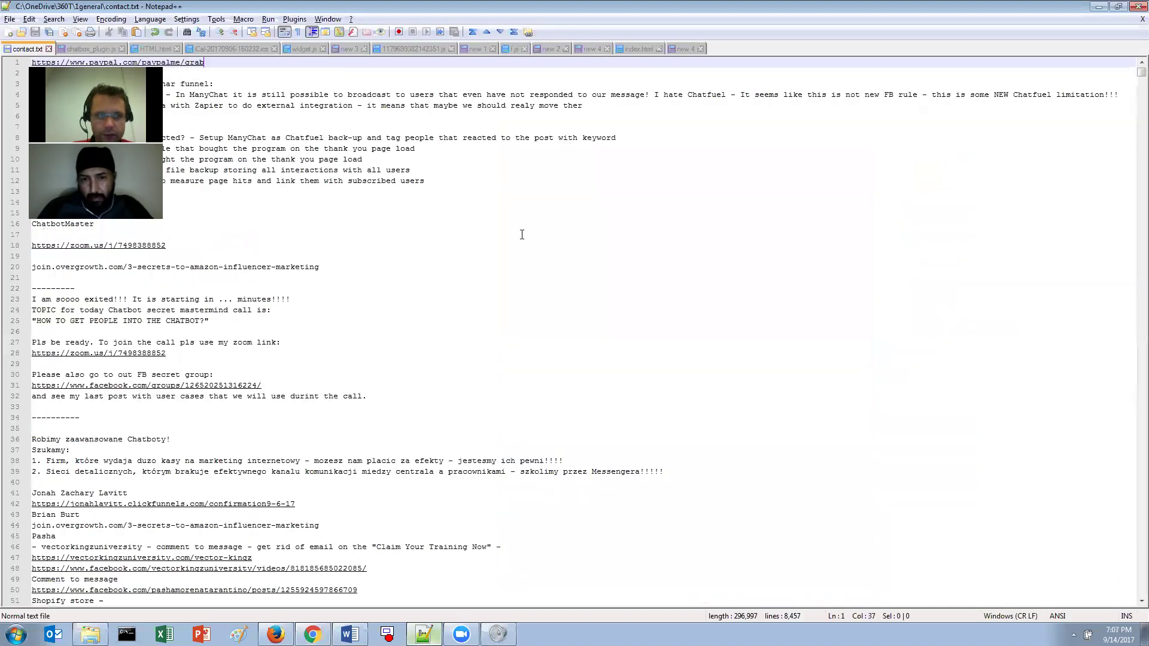
- Switch to the chatbox_plugin.js tab in Notepad++ and clear the whole-document selection
click(329, 225)
click(90, 49)
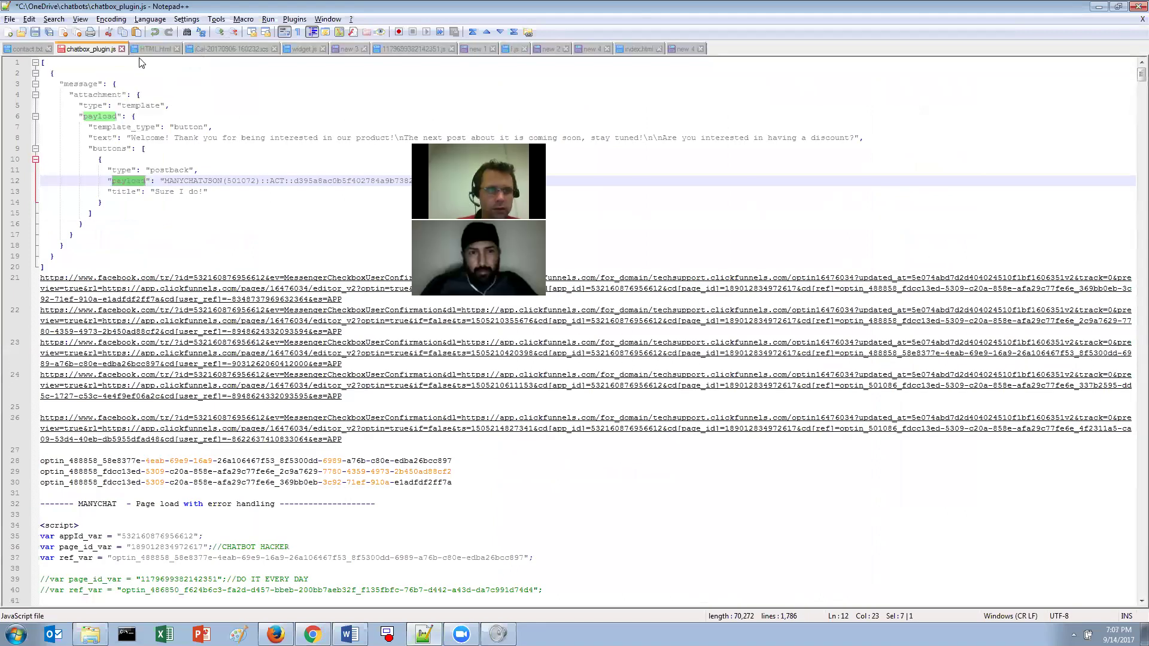
key(ctrl+a)
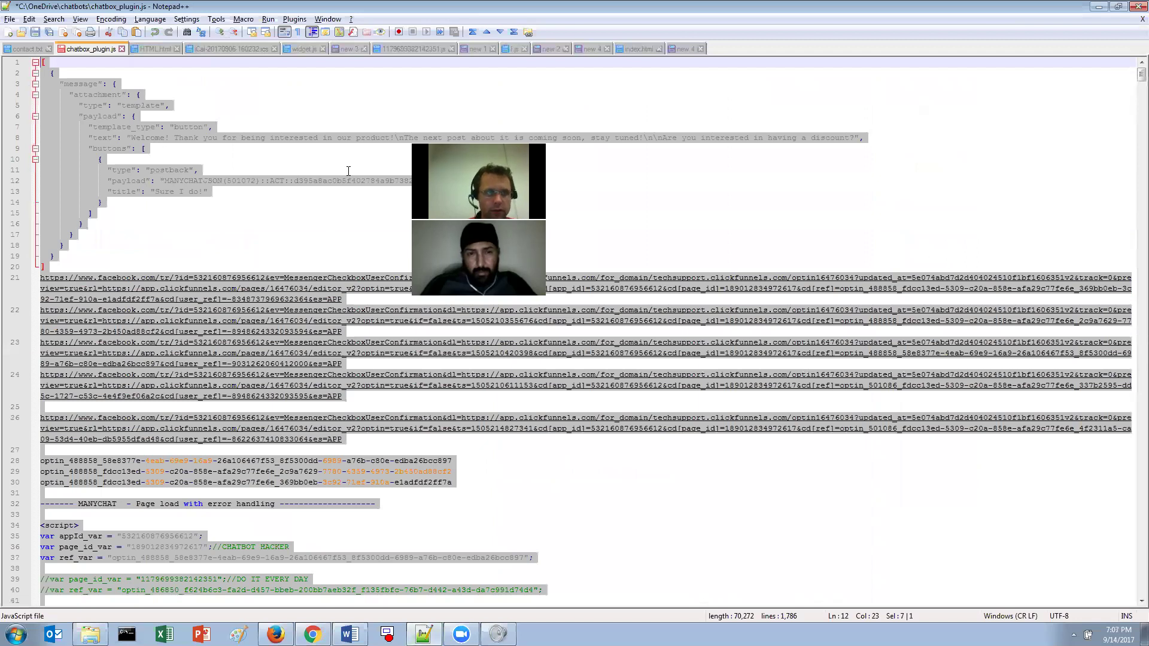
click(348, 174)
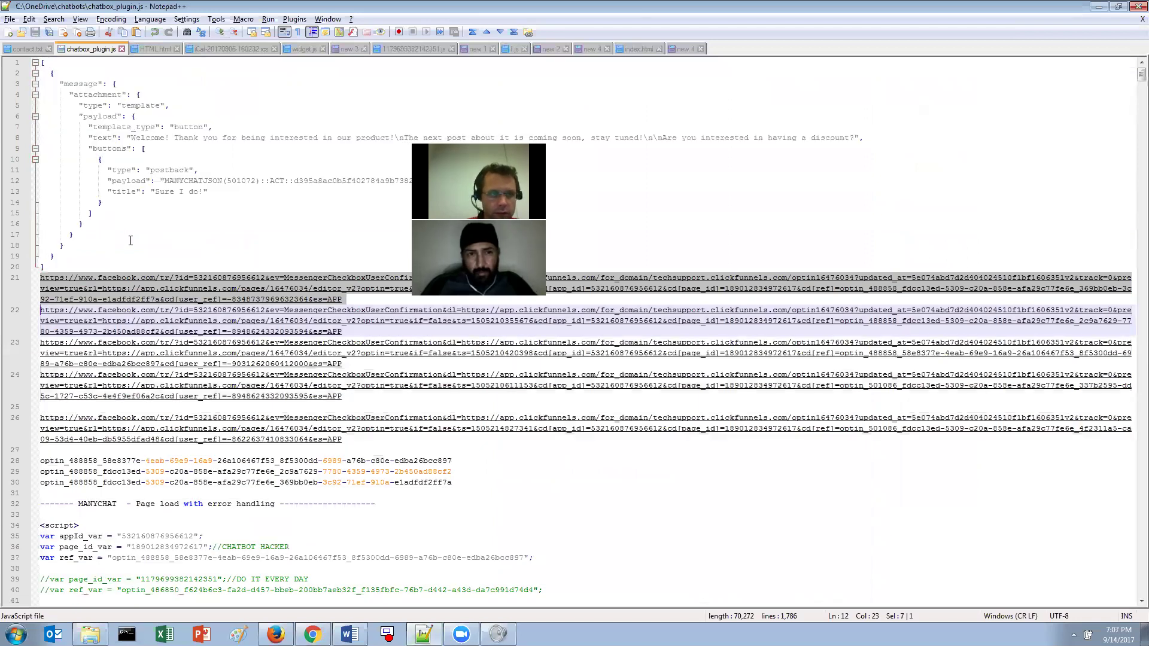
- Scroll through the Messenger checkbox plugin code down to the Manychat ruuid line
scroll(131, 240, down, 20)
scroll(131, 240, down, 20)
scroll(130, 240, up, 17)
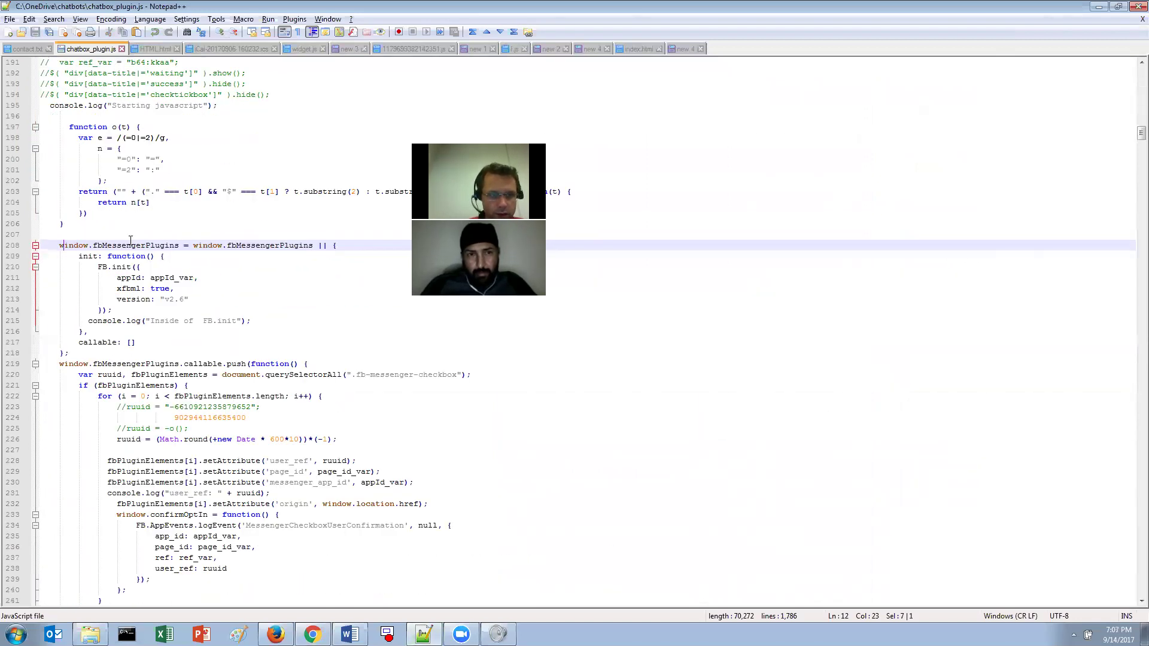
scroll(130, 240, down, 20)
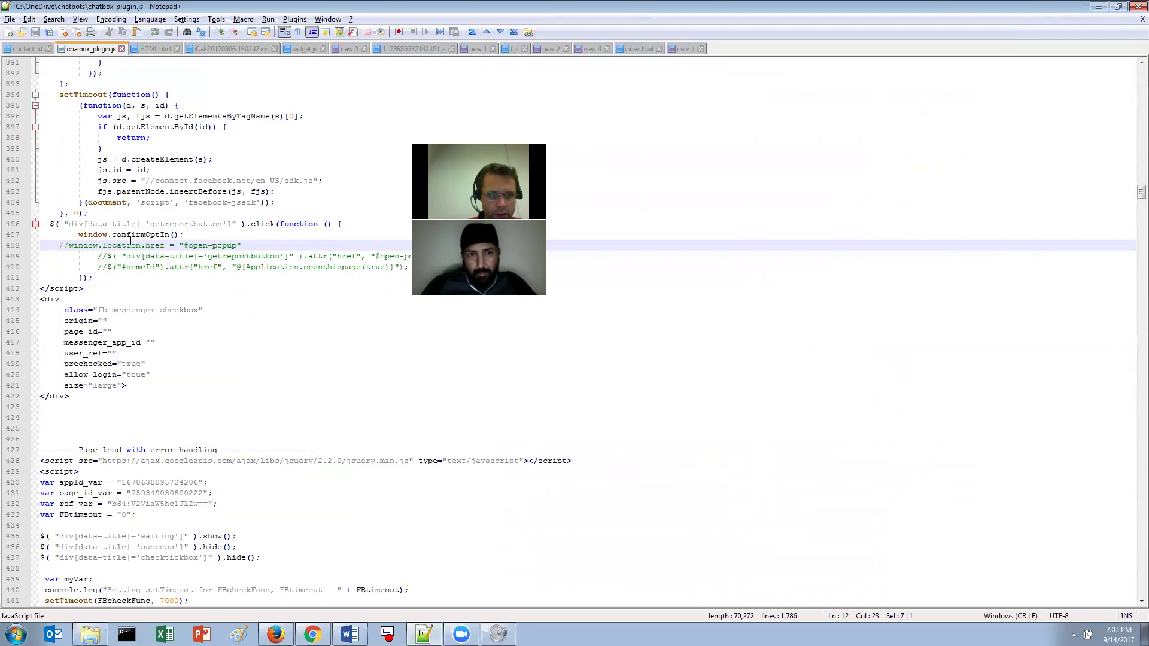
scroll(131, 240, down, 20)
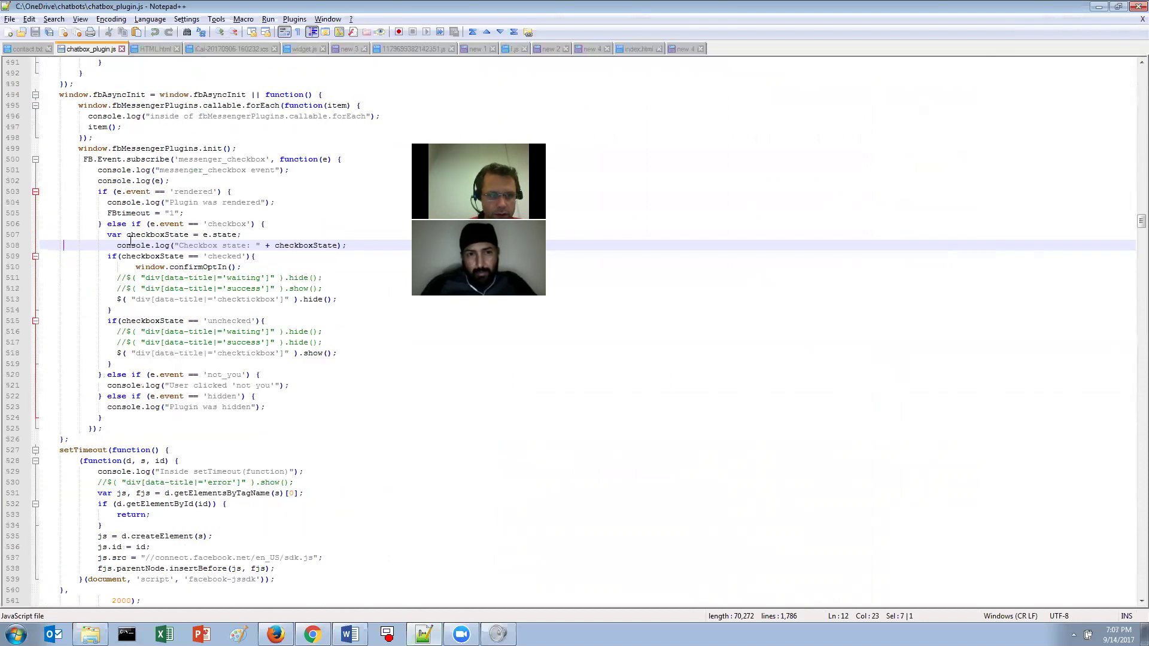
scroll(130, 240, down, 17)
scroll(130, 240, up, 17)
scroll(130, 240, down, 5)
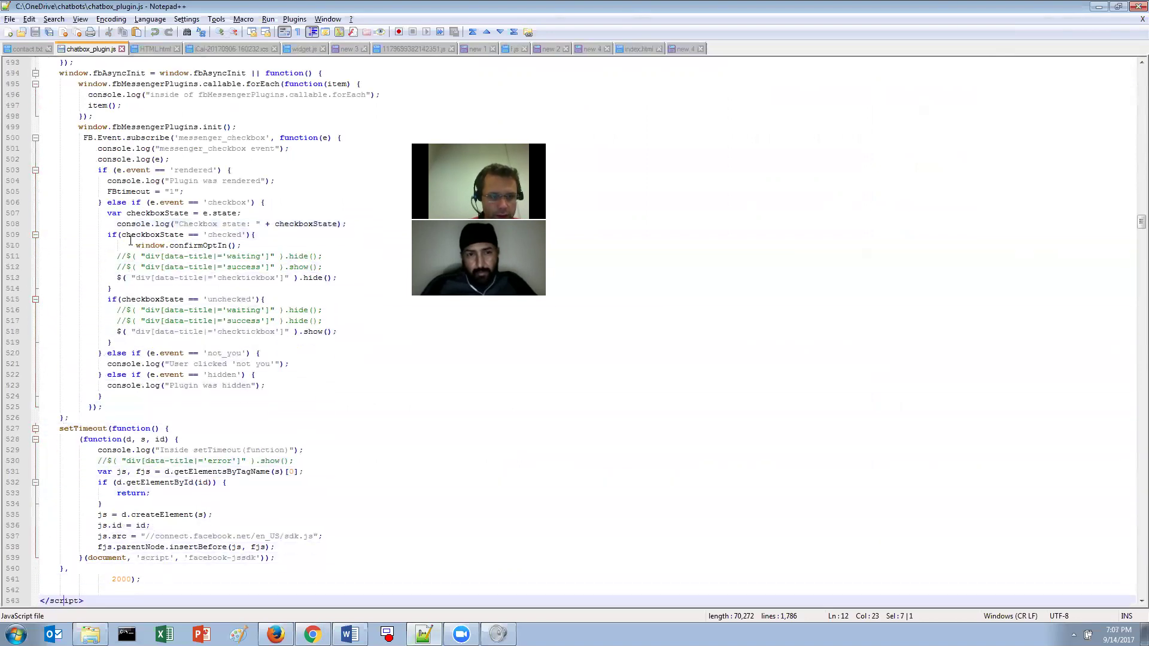
scroll(130, 240, down, 20)
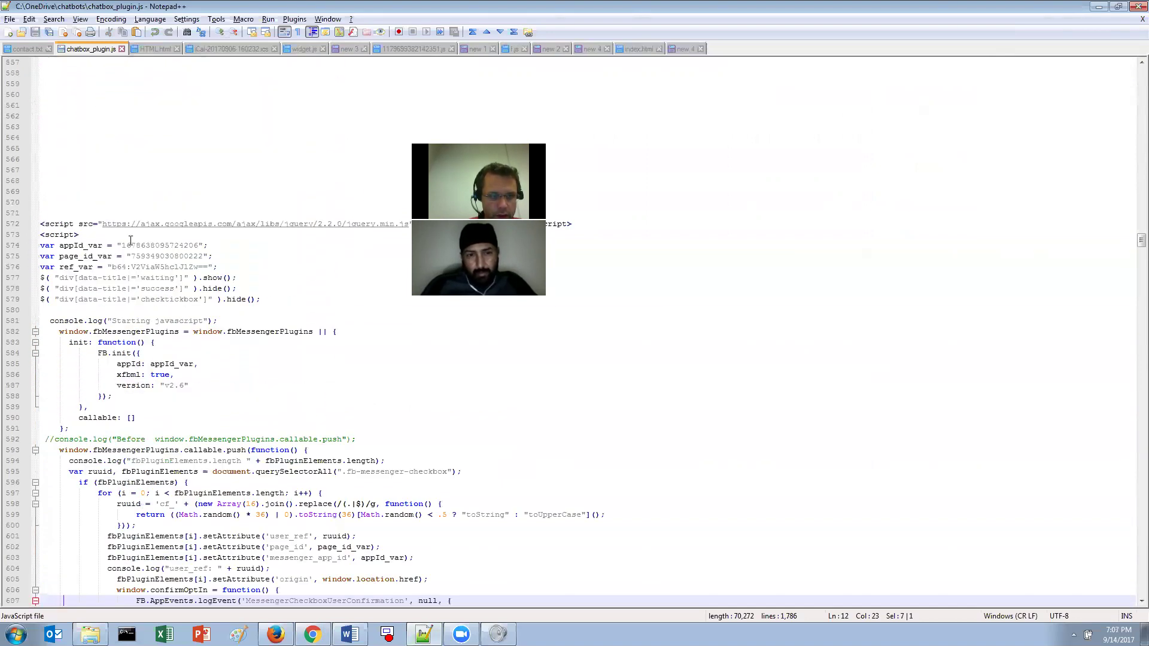
scroll(131, 240, down, 20)
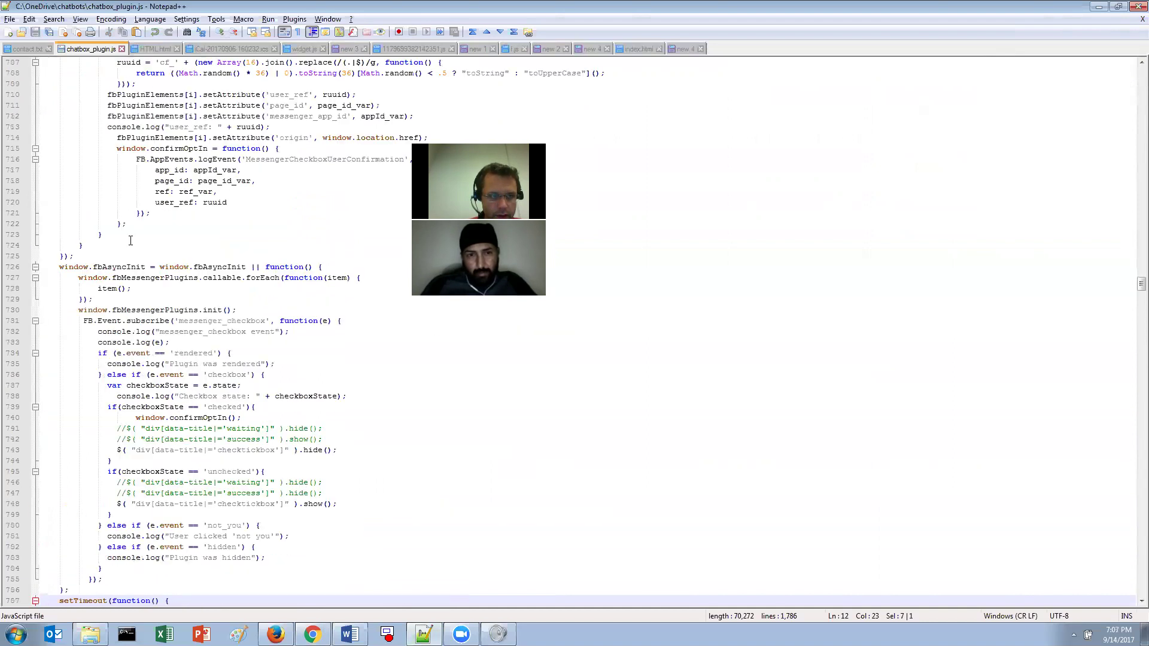
scroll(130, 240, up, 16)
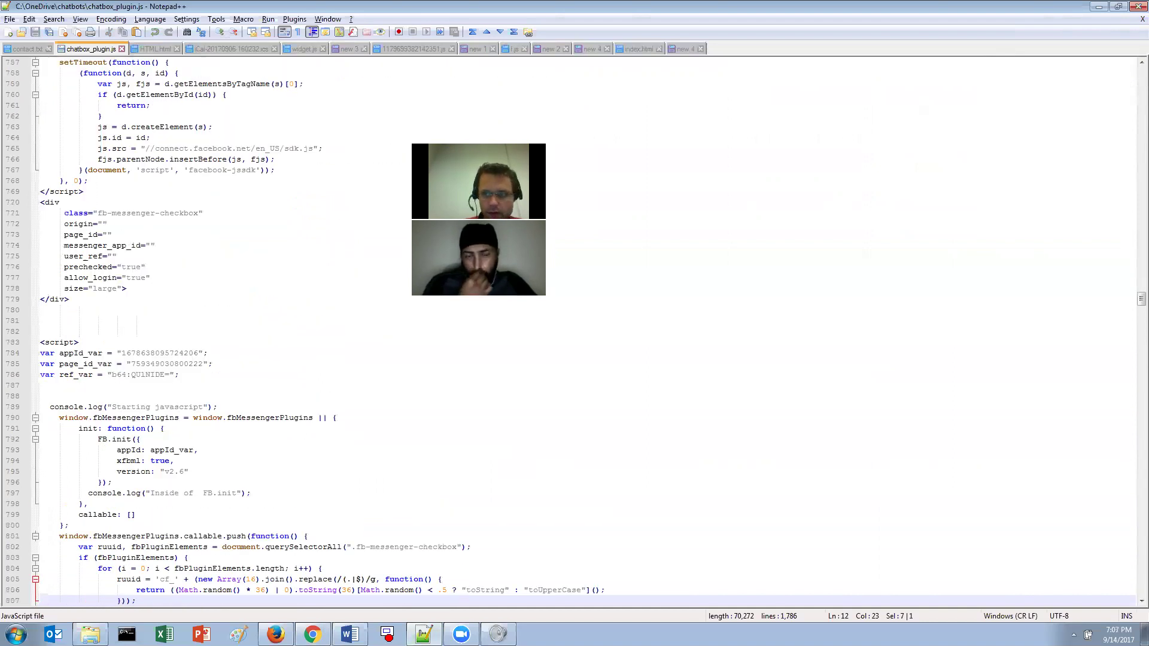
scroll(1132, 324, down, 20)
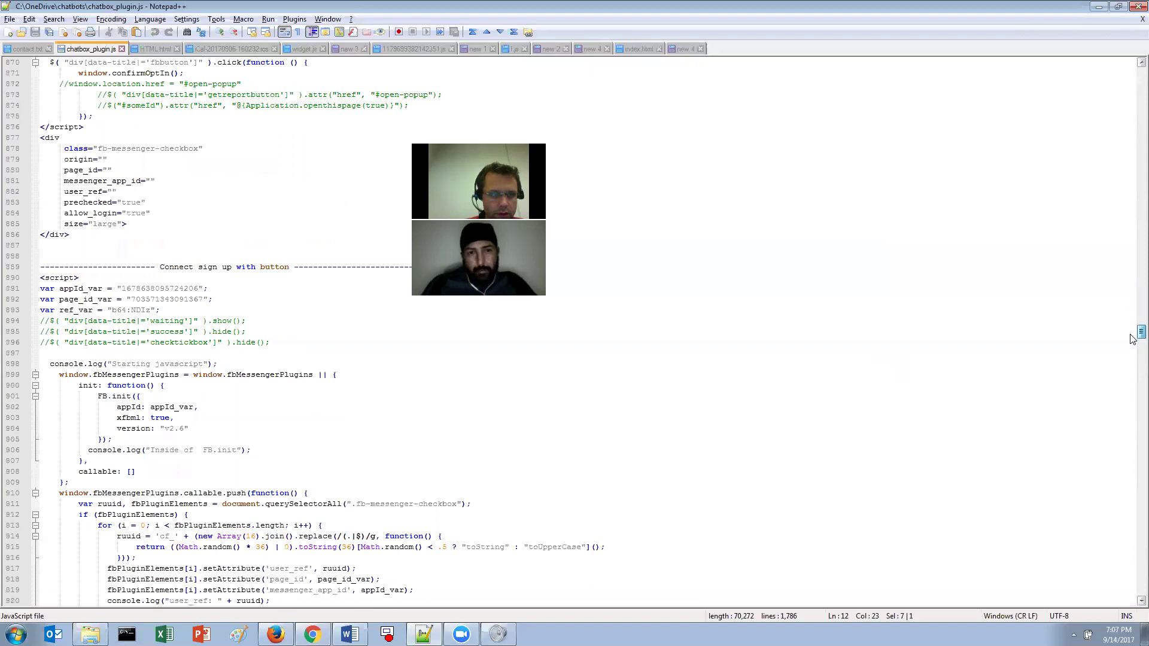
scroll(1133, 340, down, 18)
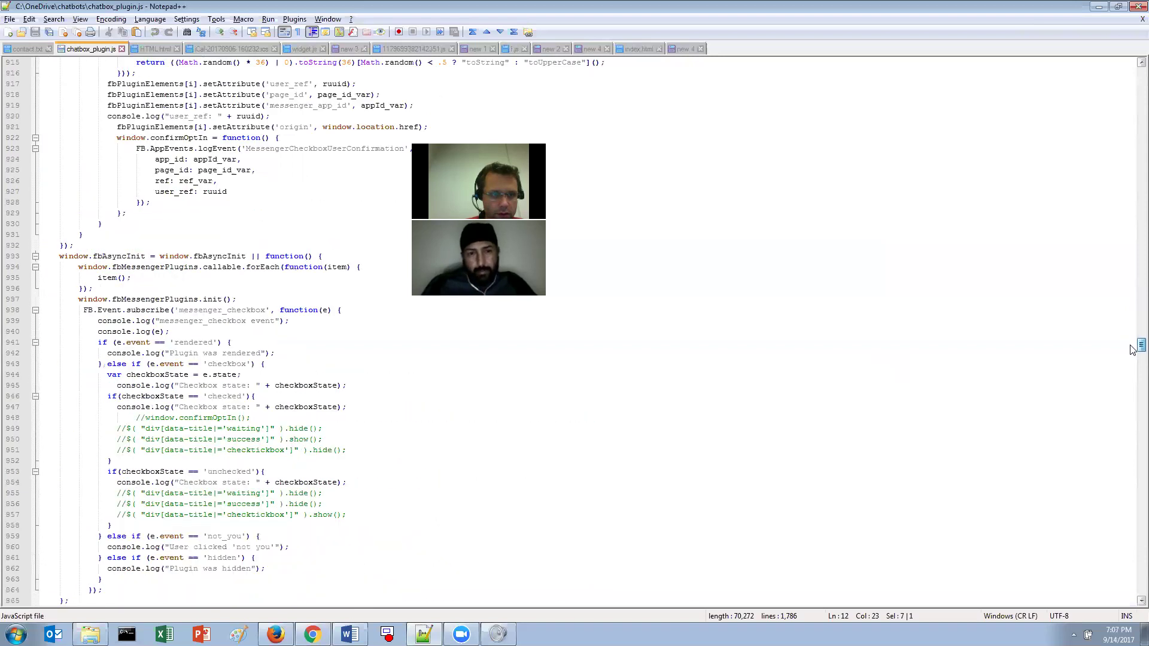
scroll(1131, 358, down, 6)
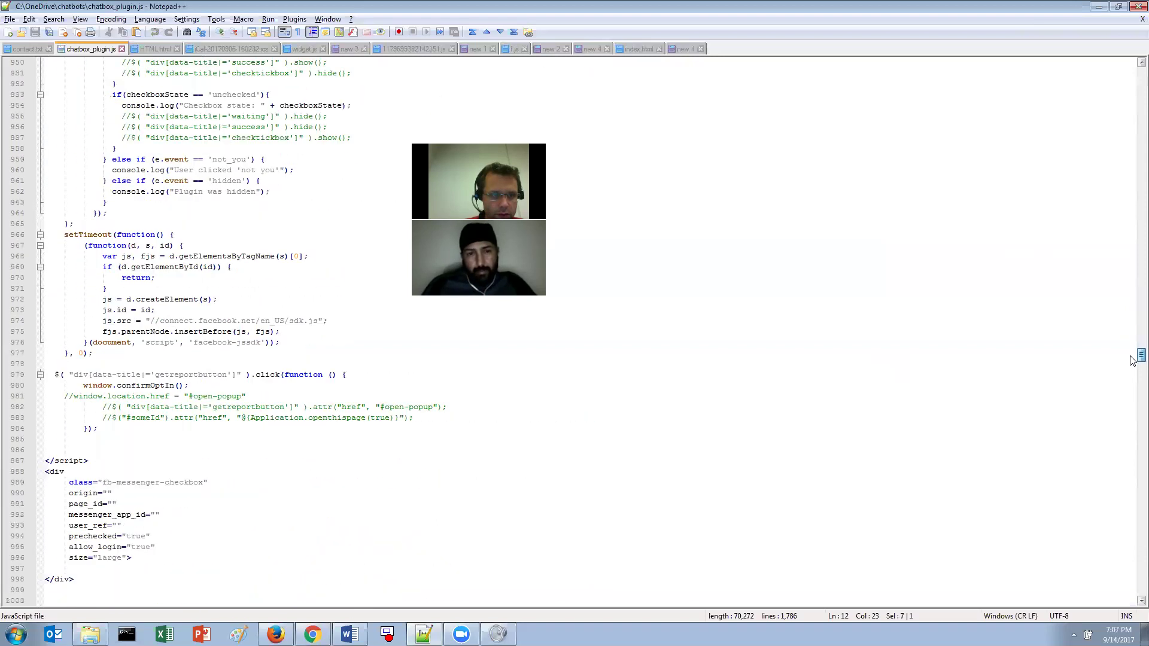
drag(1131, 359, 1131, 332)
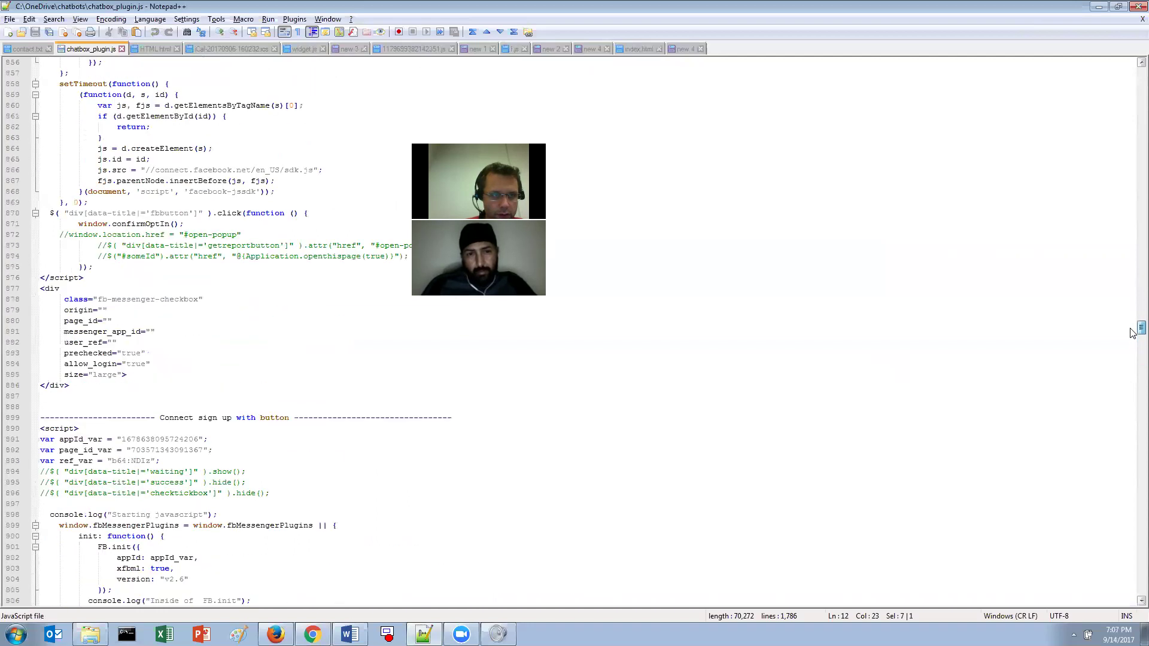
scroll(1132, 340, down, 9)
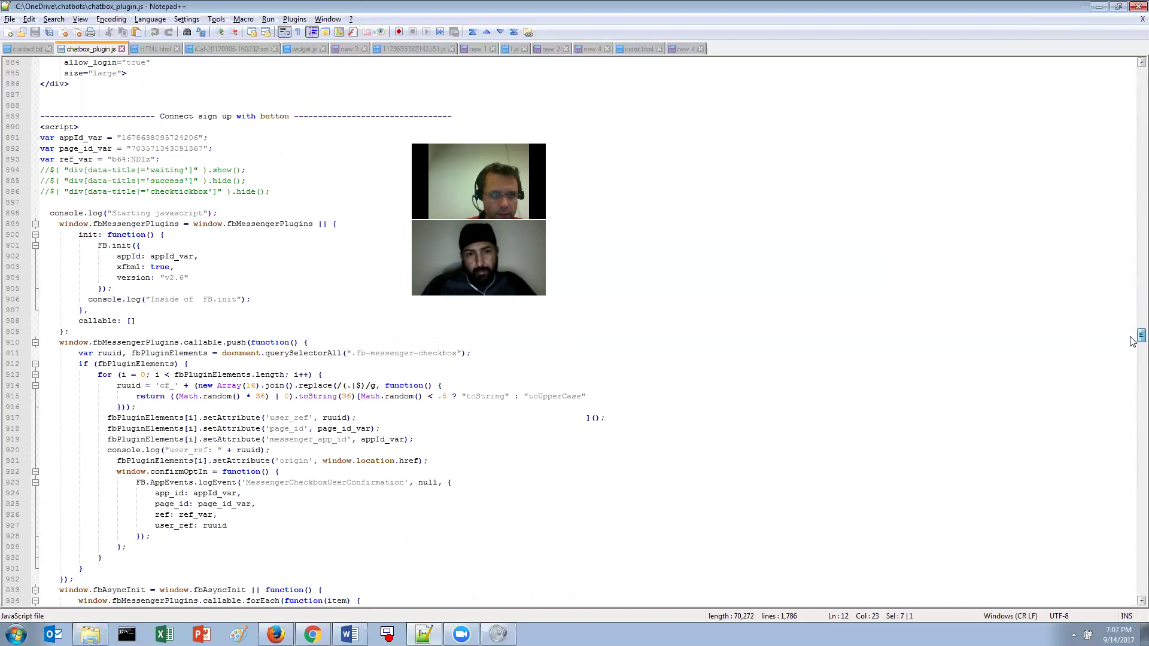
drag(1131, 341, 1132, 369)
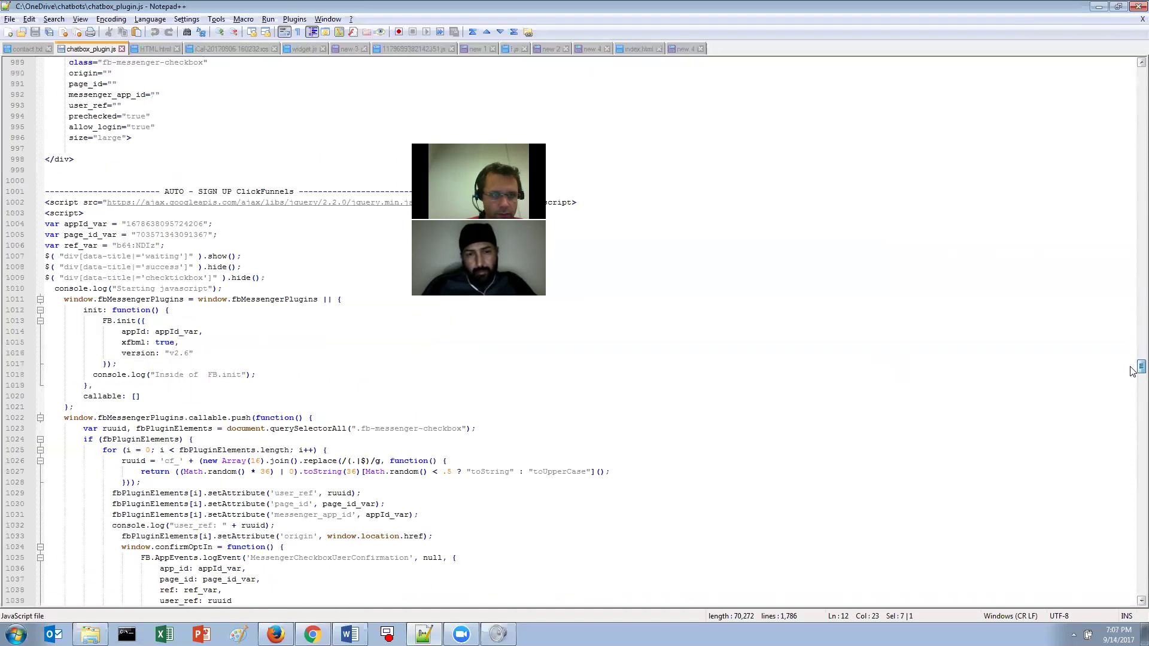
scroll(1130, 371, down, 3)
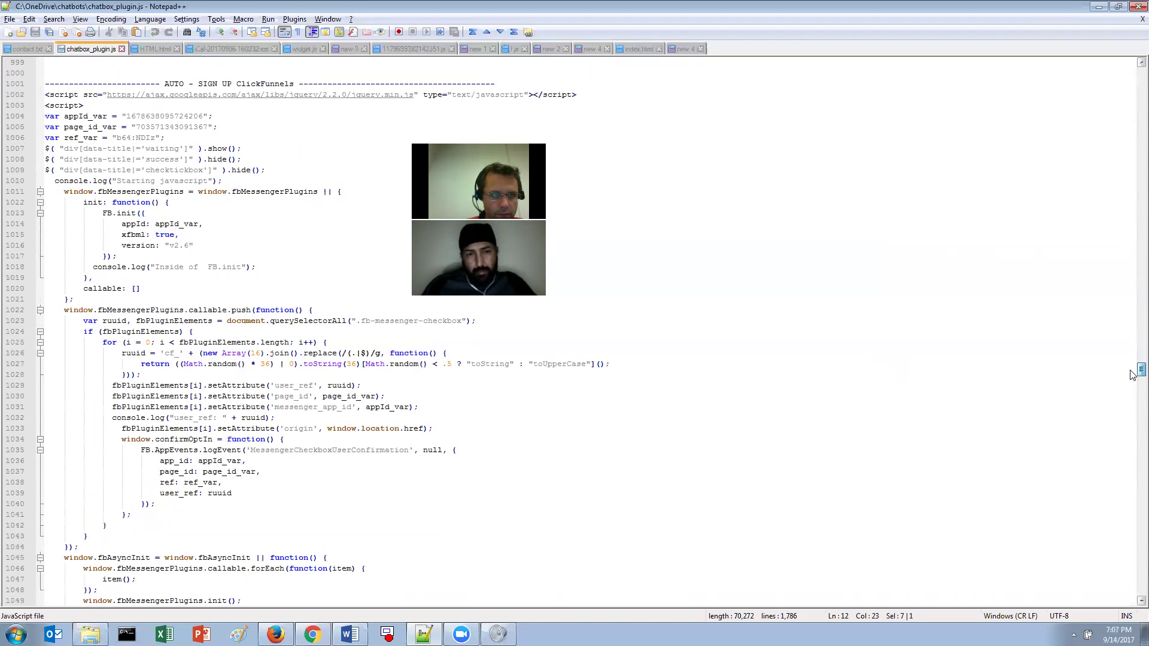
drag(1131, 374, 1114, 206)
drag(1104, 150, 1091, 73)
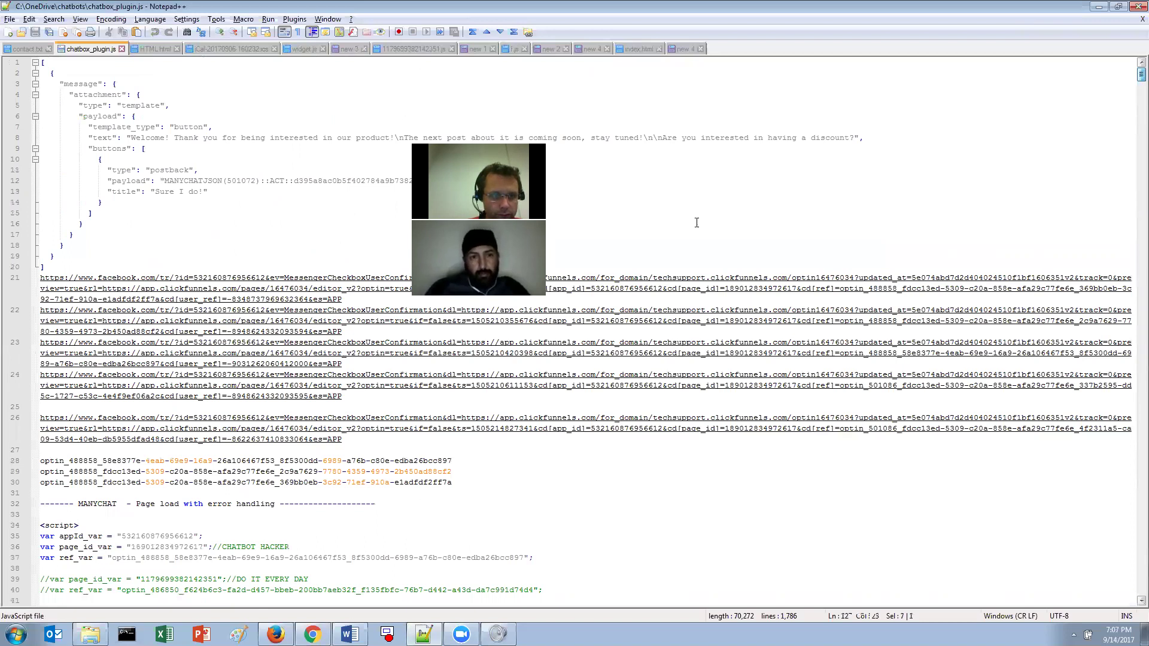
scroll(696, 222, down, 19)
- Comment out line 89 and uncomment the Chatfuel ruuid lines 85–87
click(118, 395)
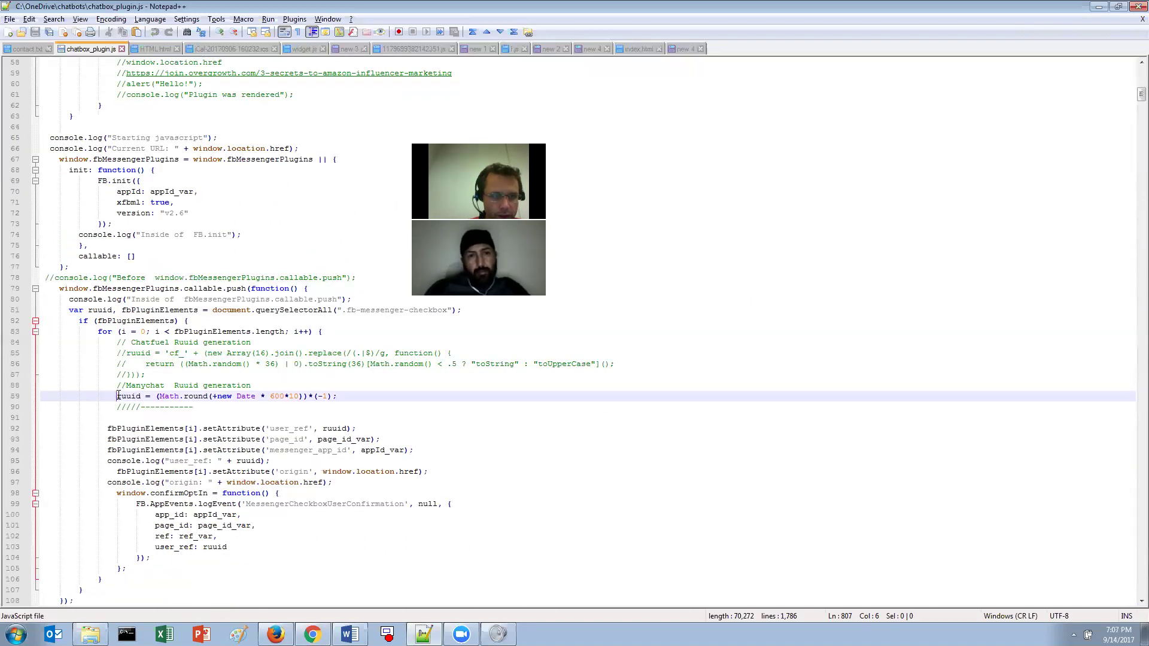
text(//)
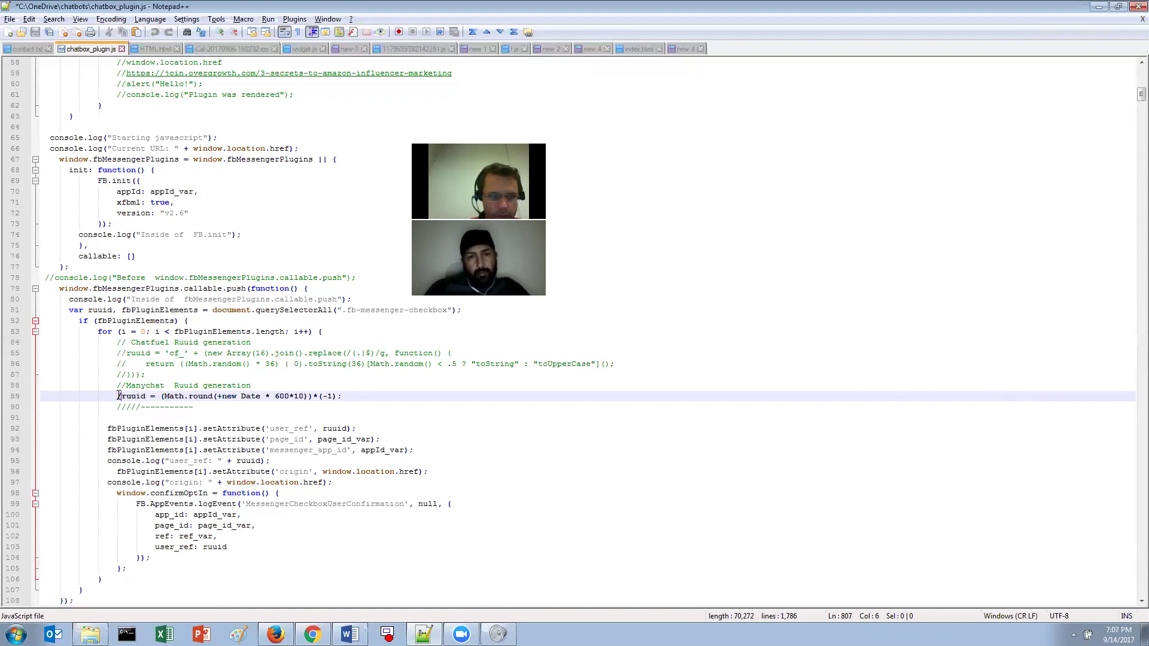
key(Up)
key(Up)
key(Delete)
key(Delete)
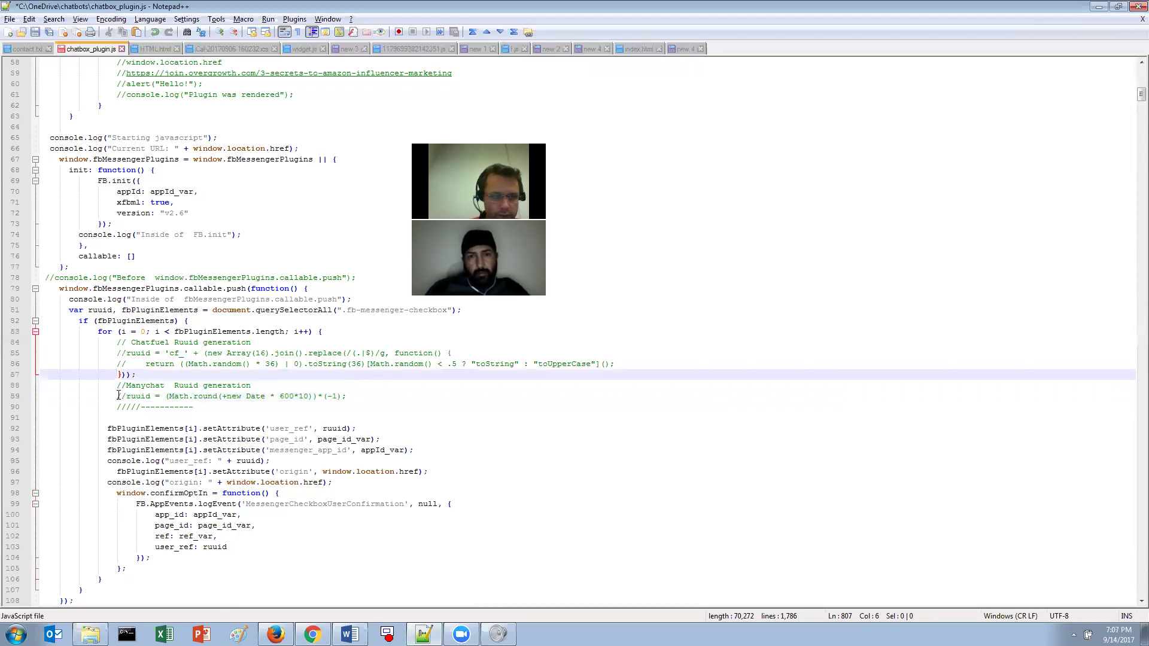
key(Up)
key(Delete)
key(Delete)
key(Up)
key(Delete)
key(Delete)
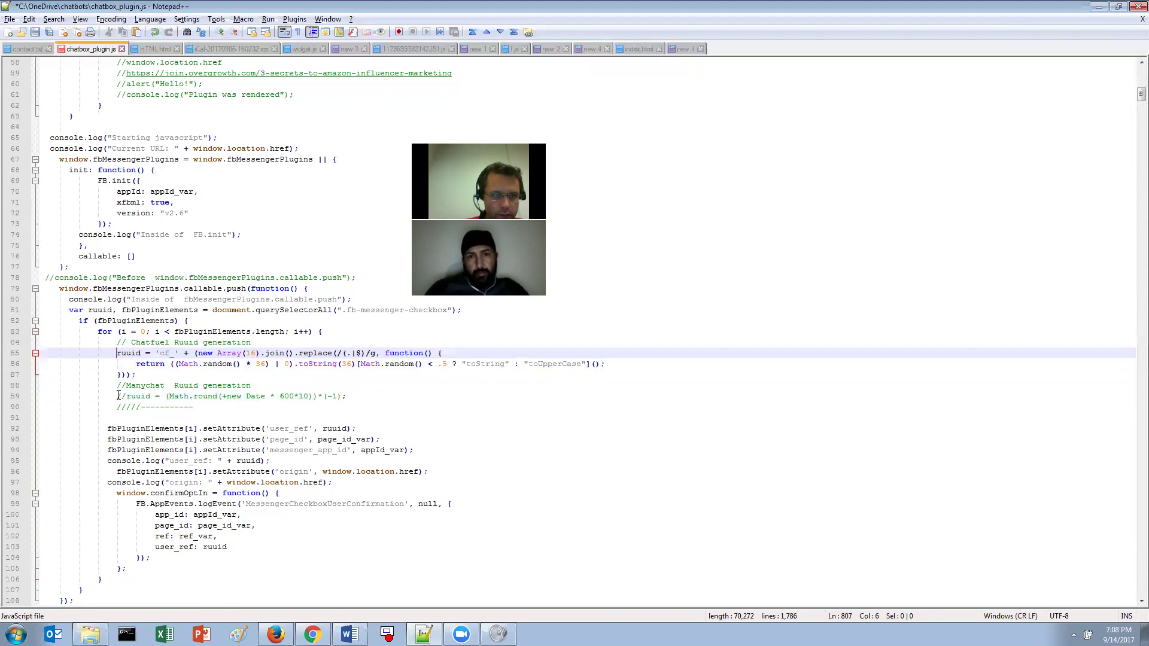
- Select the script from its end up to the opening script tag and send it in Messenger
click(153, 500)
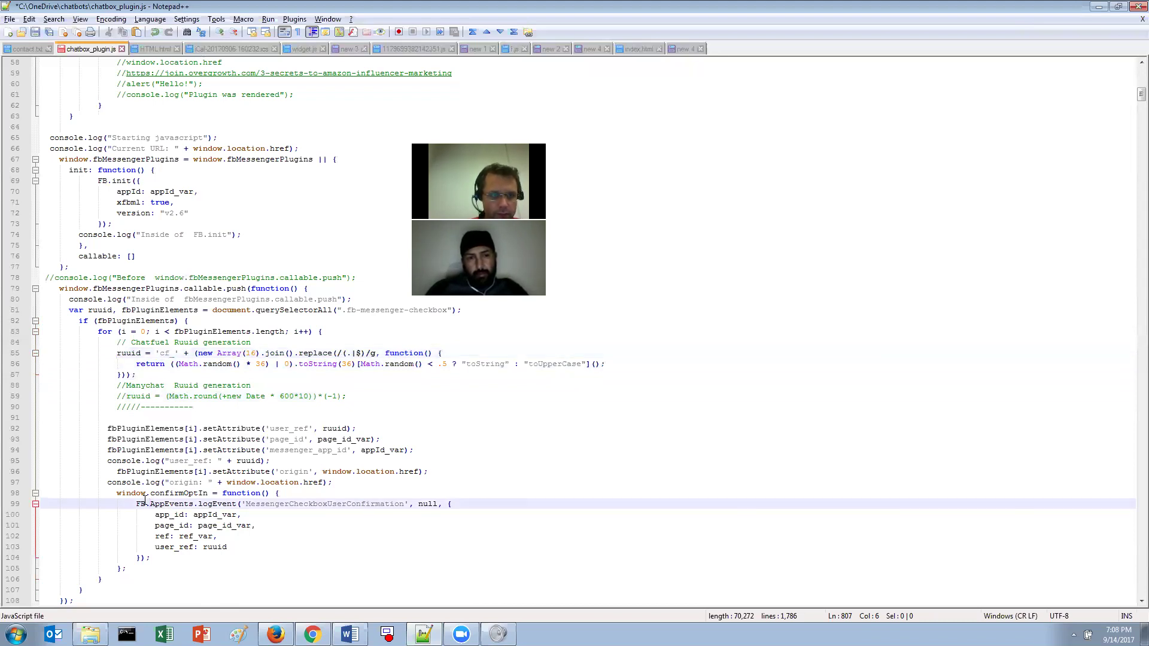
key(Down)
key(Down)
key(Down)
key(Down)
key(Down)
key(Down)
key(Down)
key(Down)
key(Down)
key(Down)
key(Down)
key(Down)
key(Down)
key(Down)
key(Down)
key(Down)
key(Down)
key(Down)
key(Down)
key(Down)
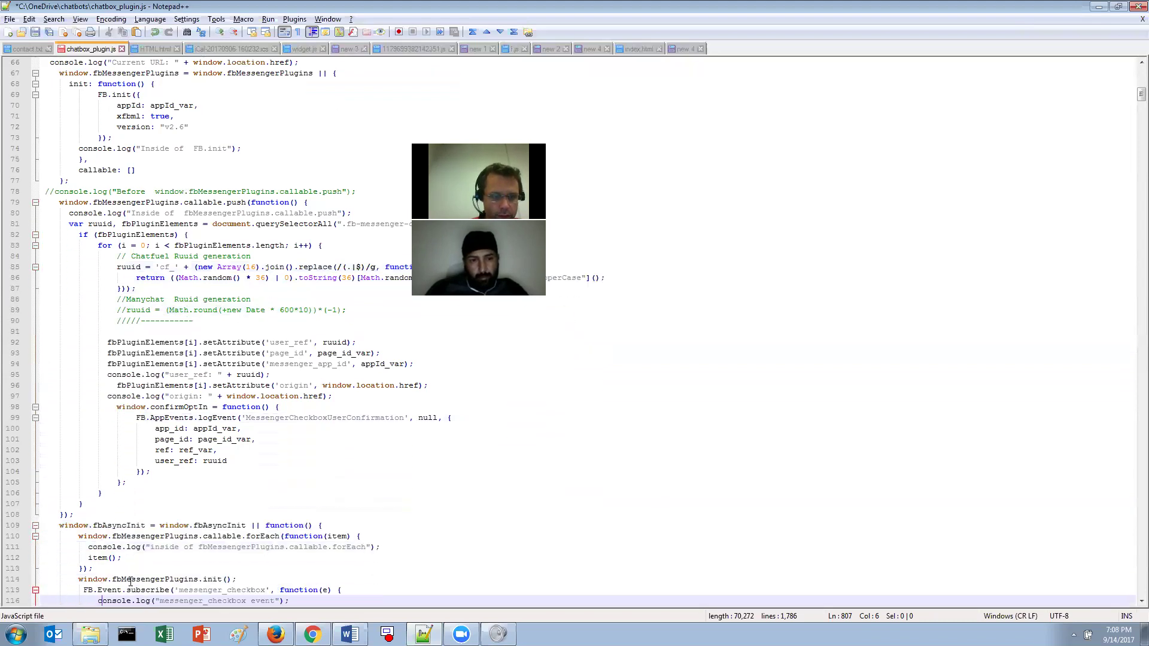
key(Down)
key(Down)
key(Down)
key(Down)
key(Down)
key(Down)
key(Down)
key(Down)
key(Down)
key(Down)
key(Down)
key(Down)
key(Down)
key(Down)
key(Down)
key(Down)
key(Down)
key(Down)
key(Down)
key(Down)
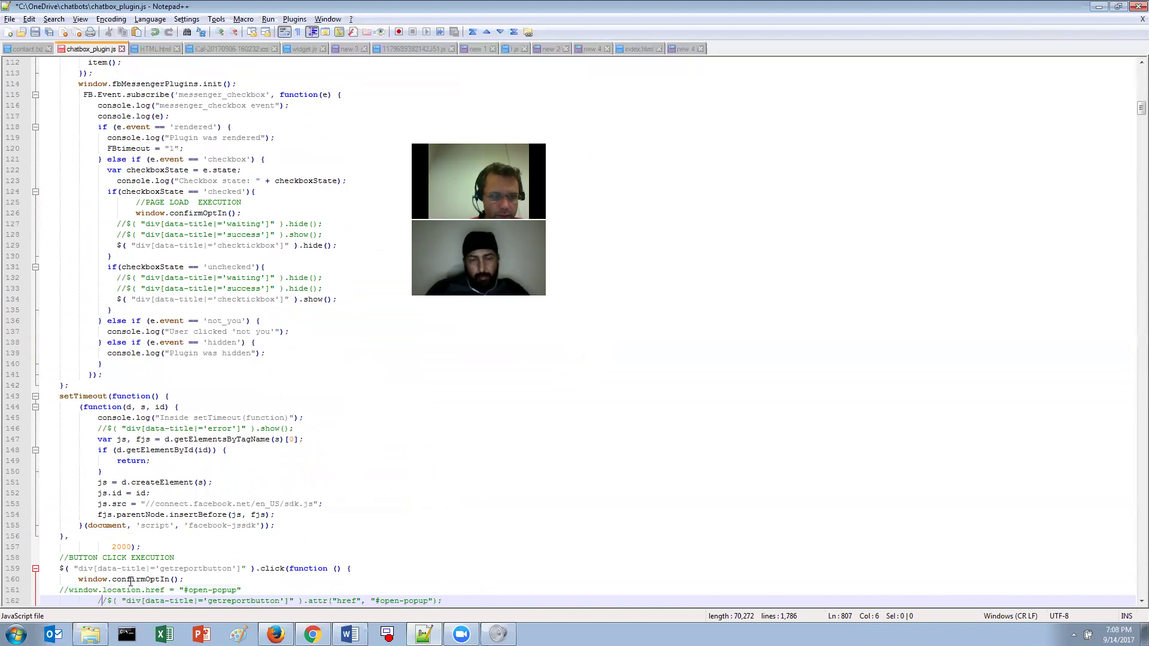
key(Down)
key(Down)
key(Down)
key(Down)
key(Down)
key(Down)
key(Down)
key(Down)
key(Down)
key(Down)
key(Down)
key(Down)
key(Down)
key(Down)
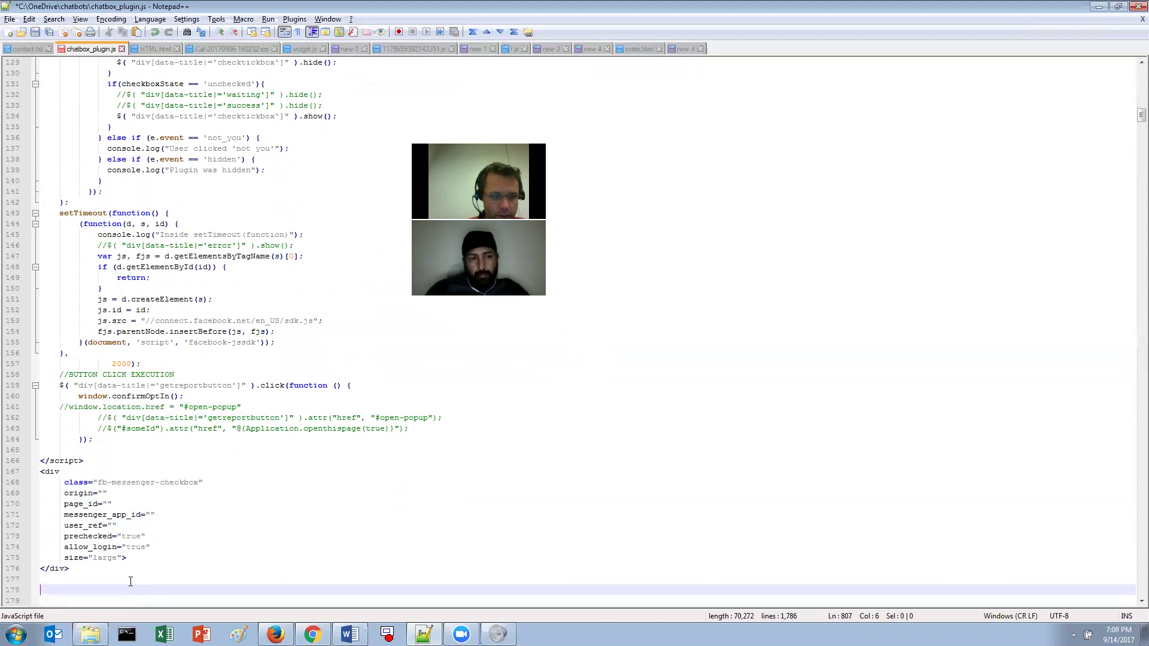
key(shift+Page_Up)
key(shift+Page_Up)
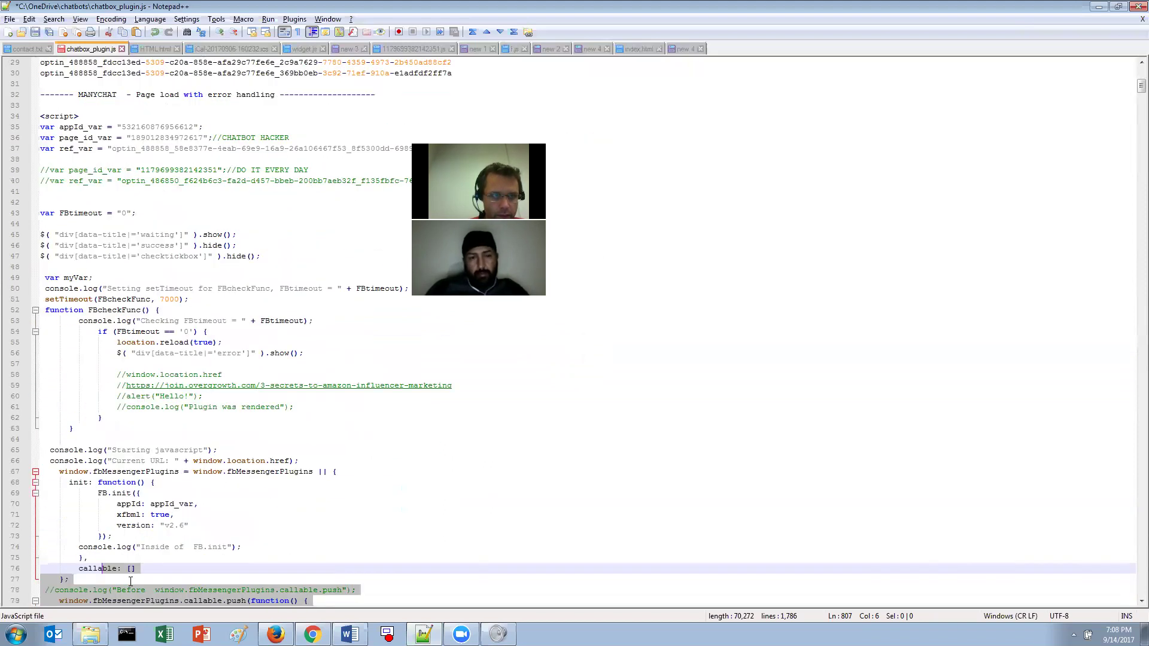
shift+click(47, 107)
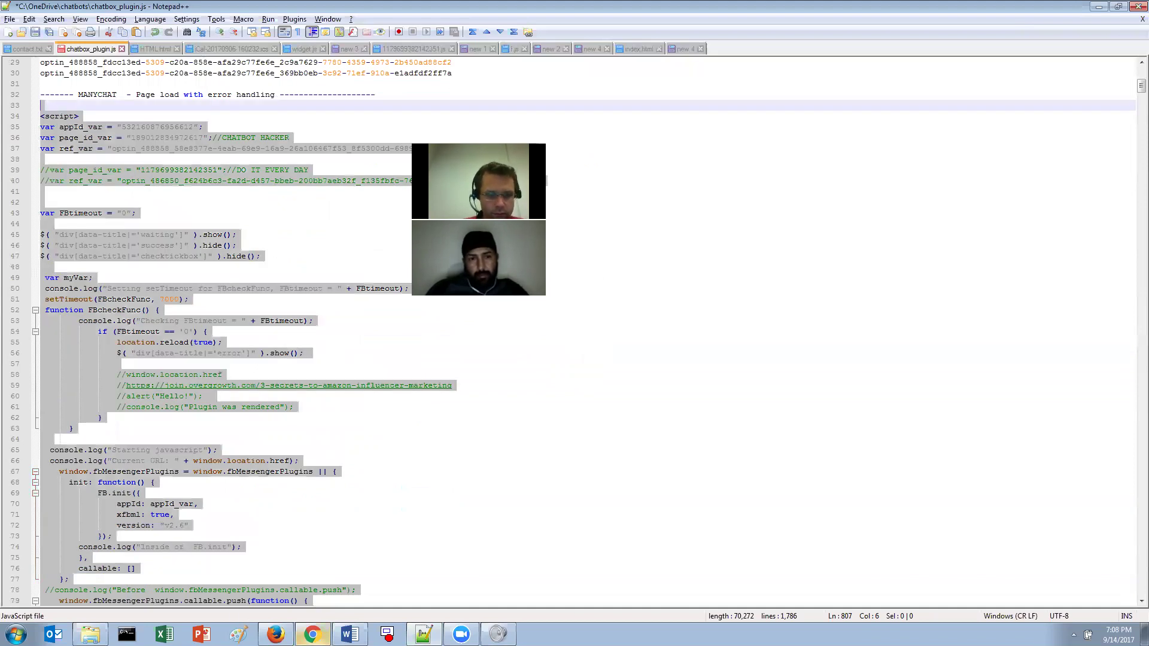
key(alt+Tab)
key(ctrl+v)
key(Return)
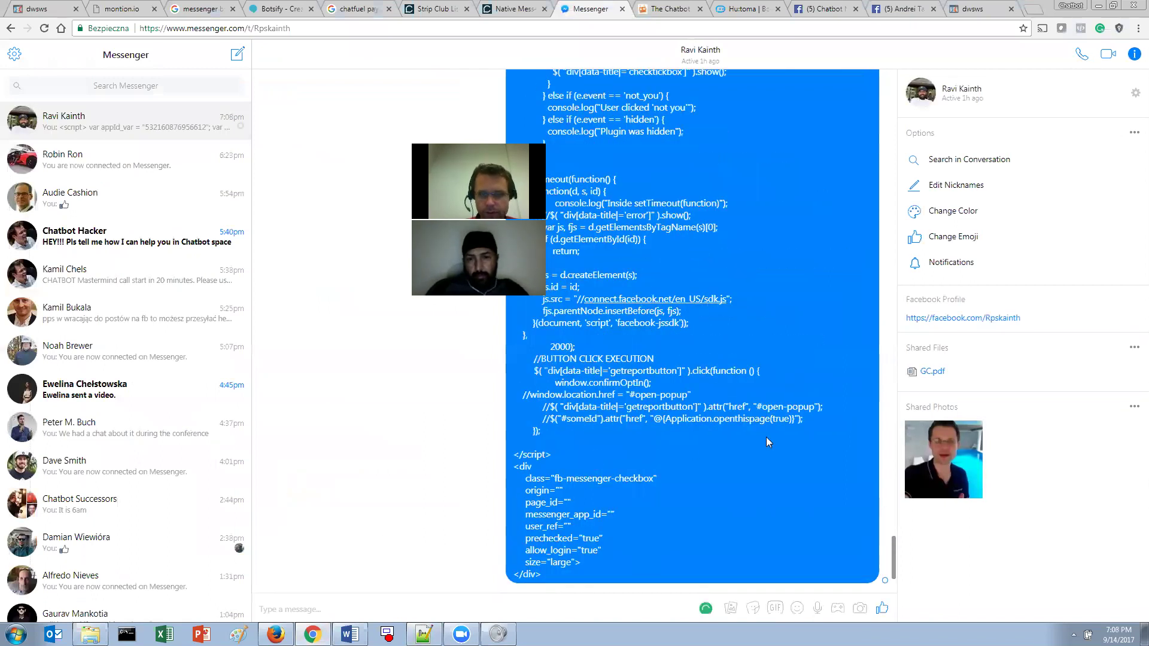
- Scroll back up through the posted plugin script message to its opening lines
middle_click(768, 442)
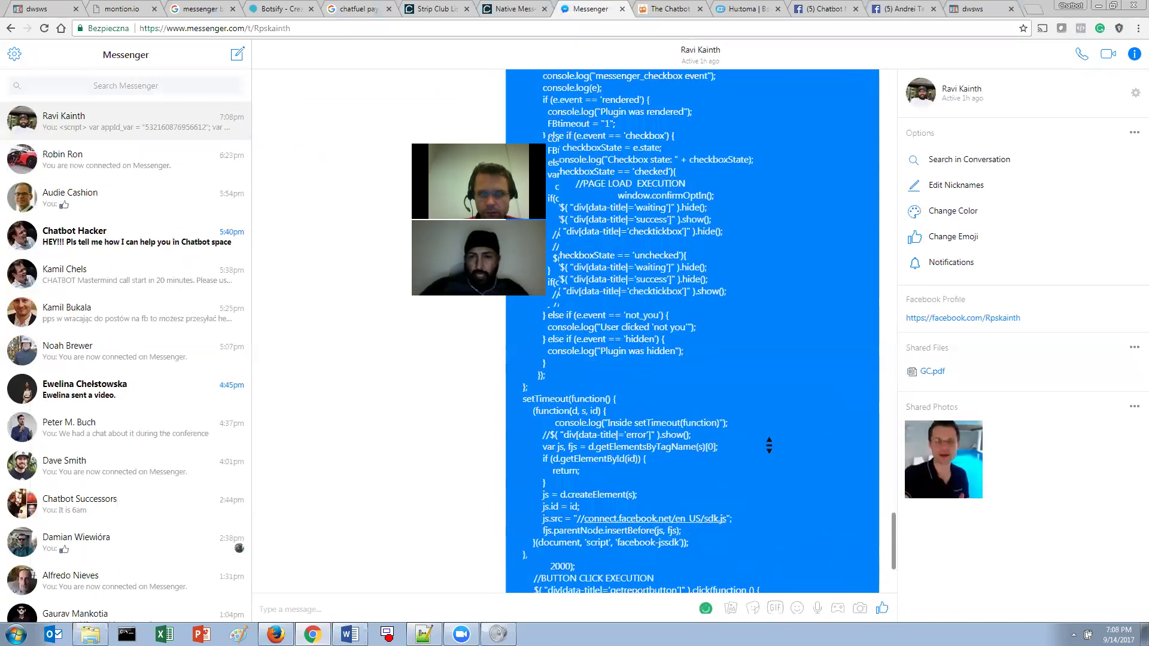
click(768, 441)
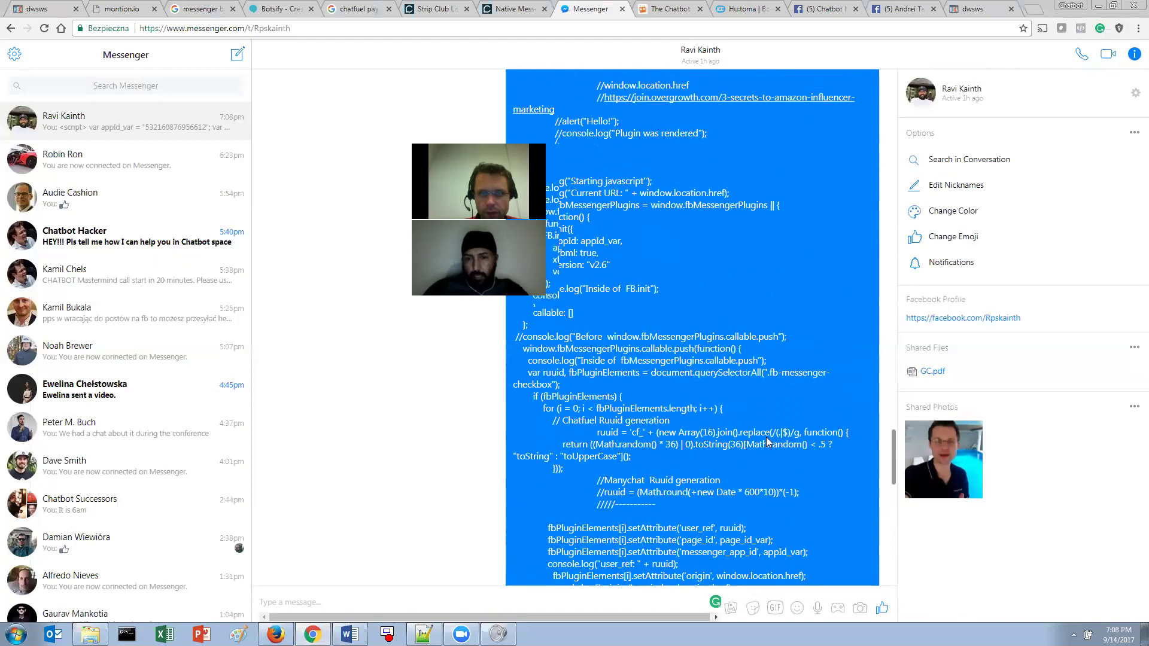
middle_click(857, 433)
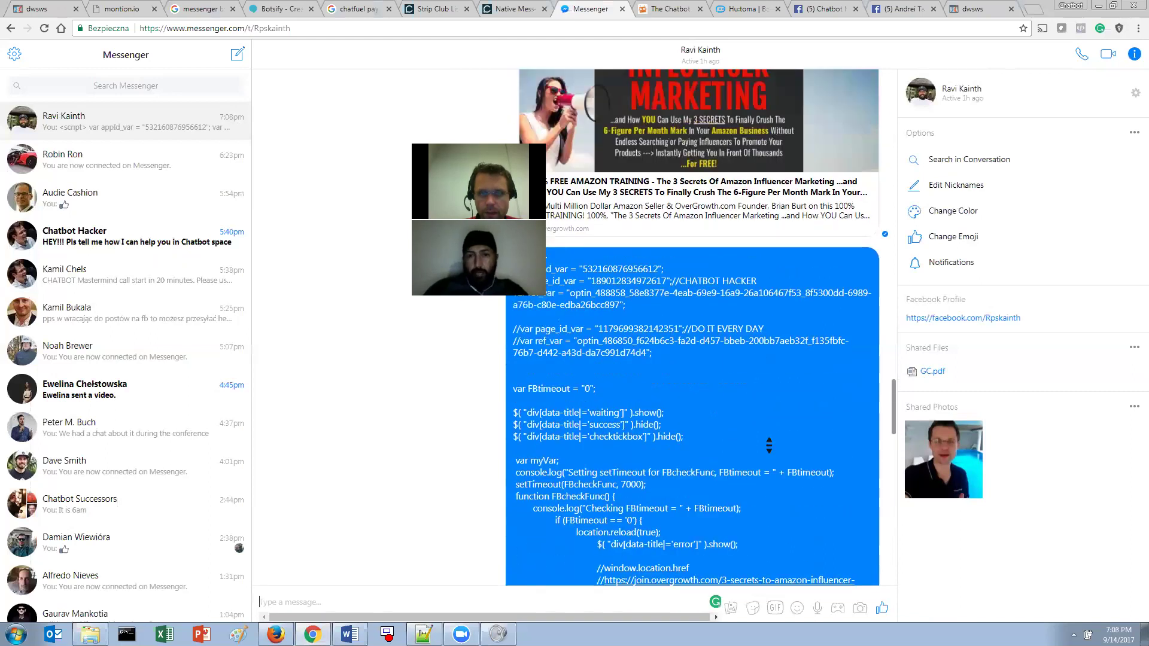
drag(890, 405, 556, 389)
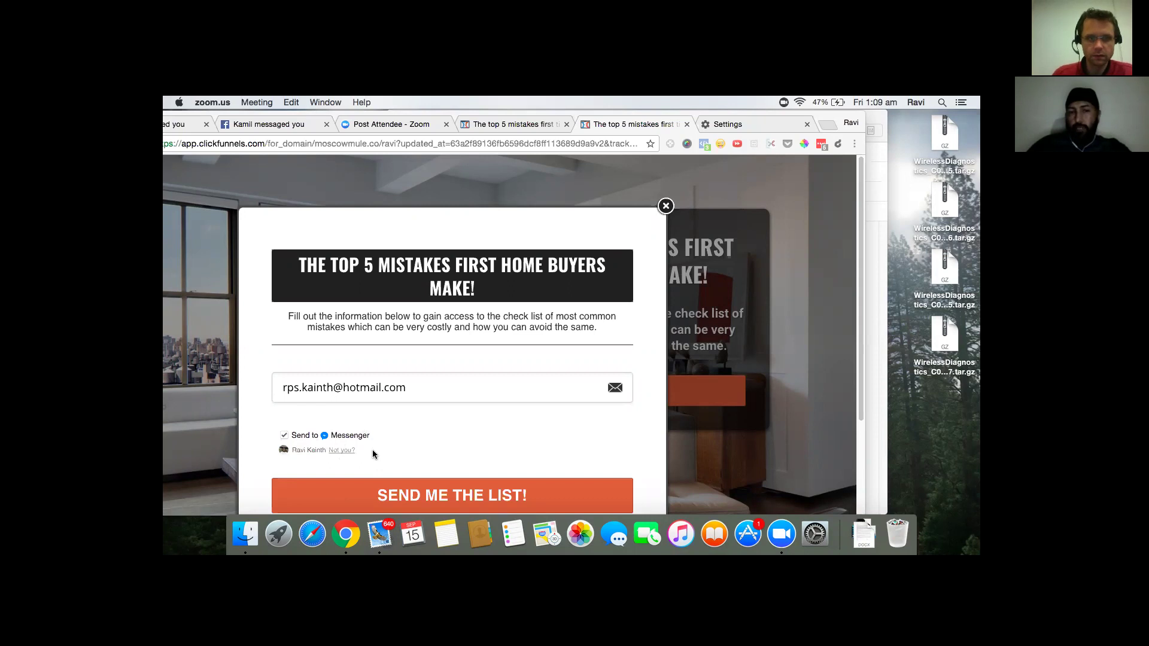
- Submit the popup via SEND ME THE LIST, load chatfuel.com in the Settings tab, then return
click(444, 494)
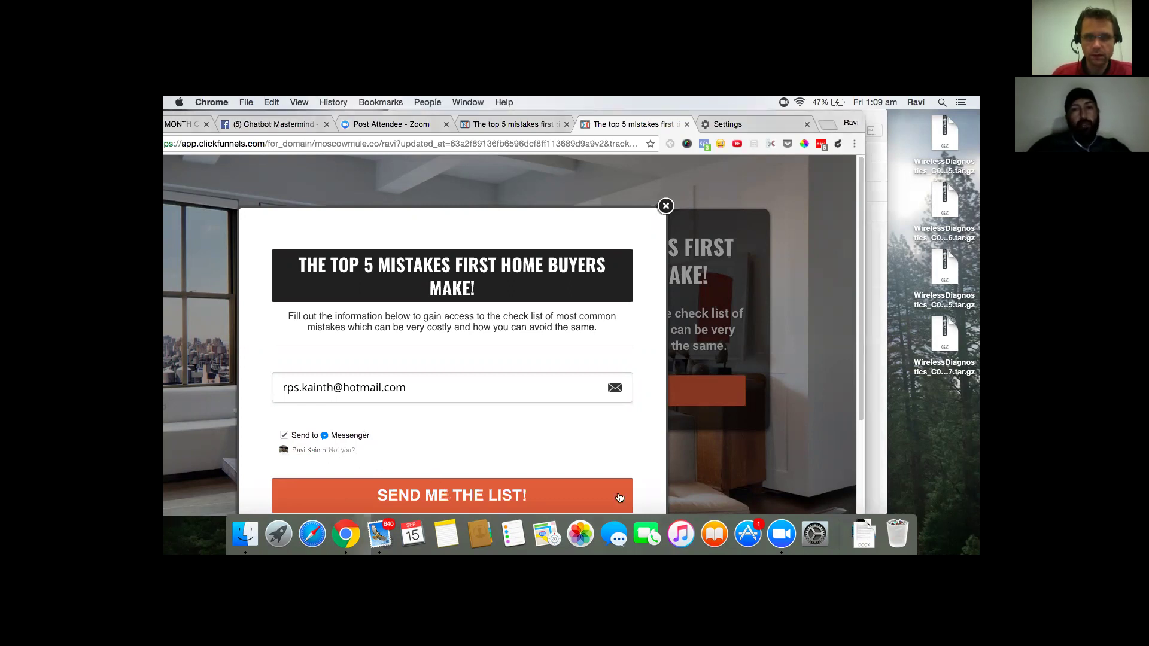
click(627, 178)
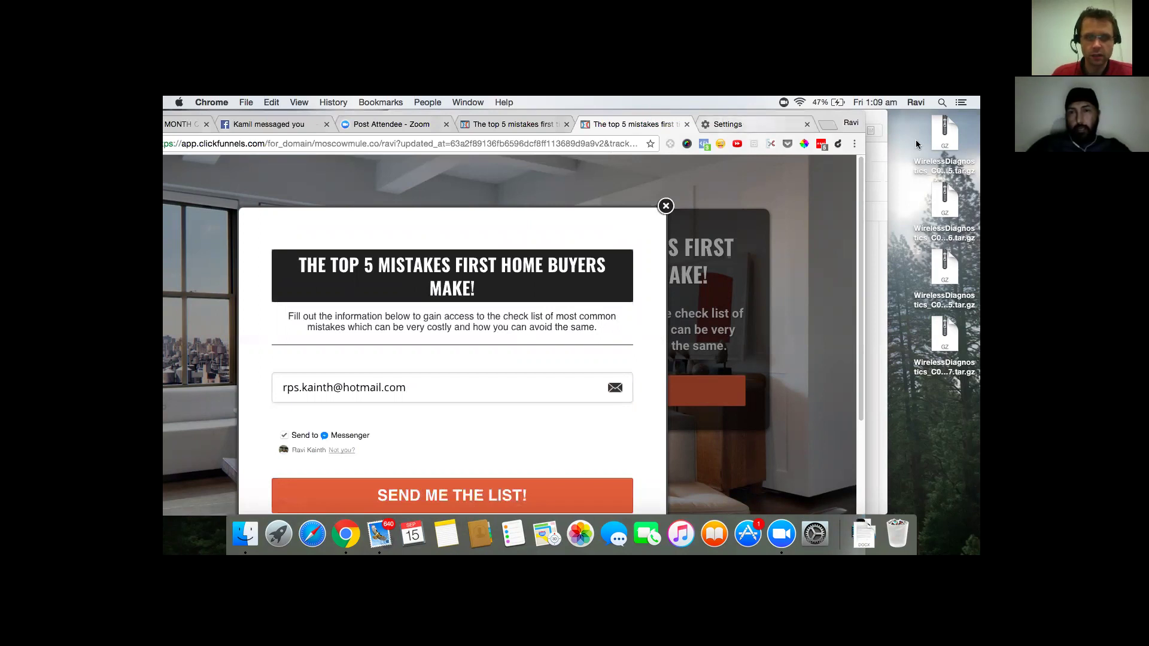
click(799, 129)
key(super+l)
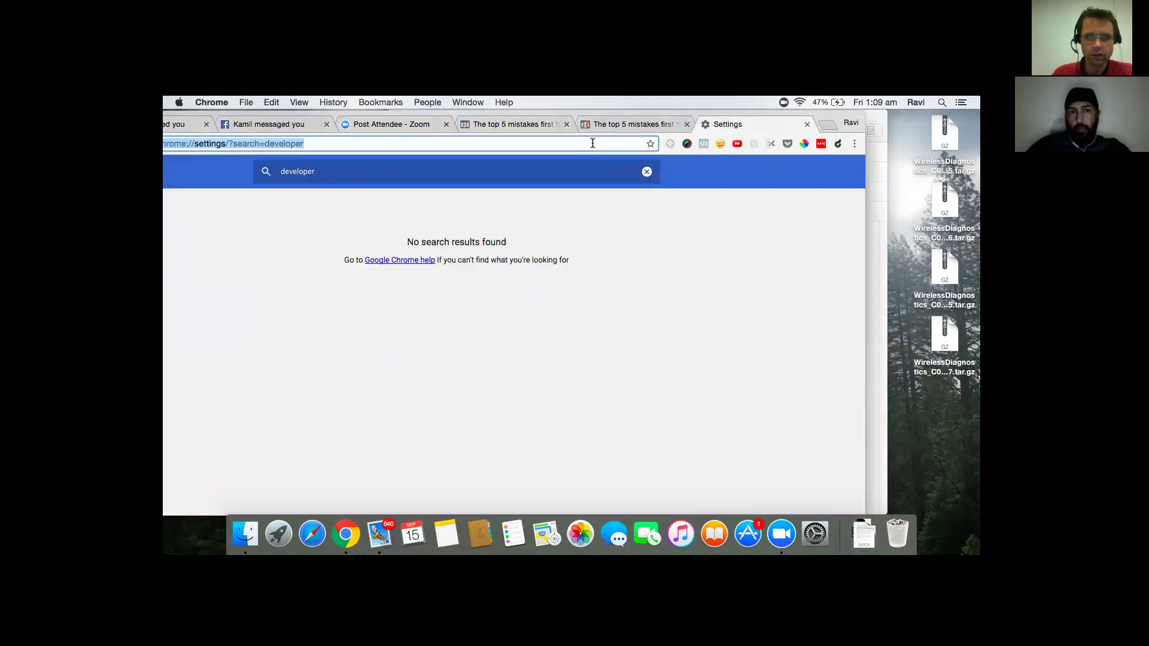
text(chatfuel.com)
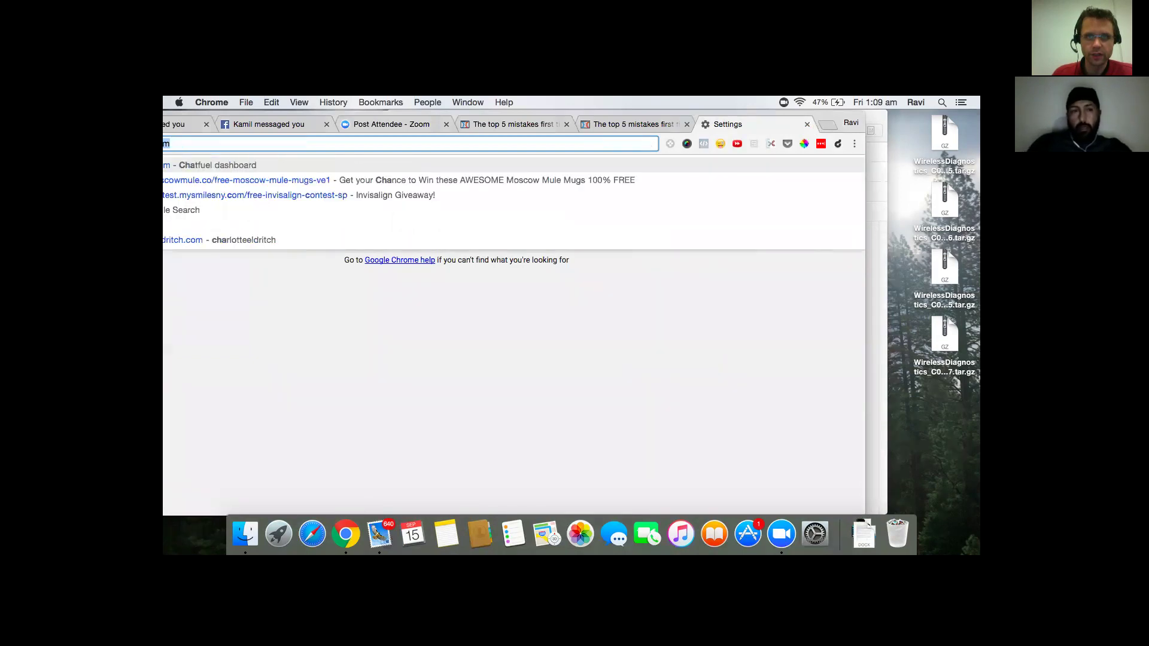
key(Return)
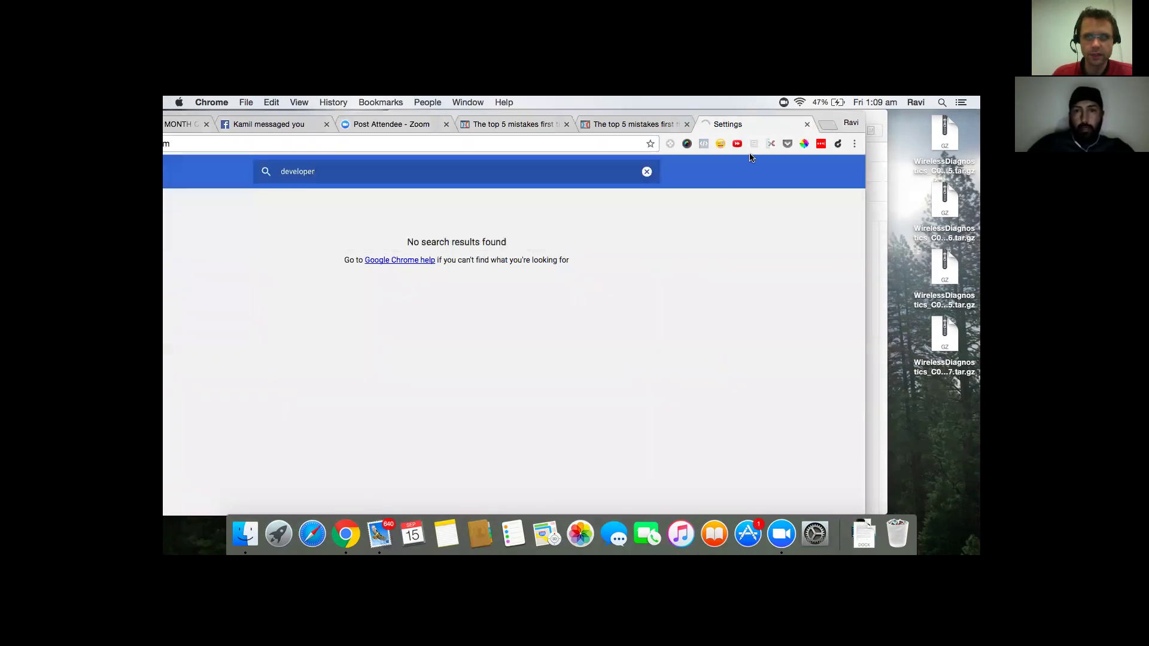
click(664, 125)
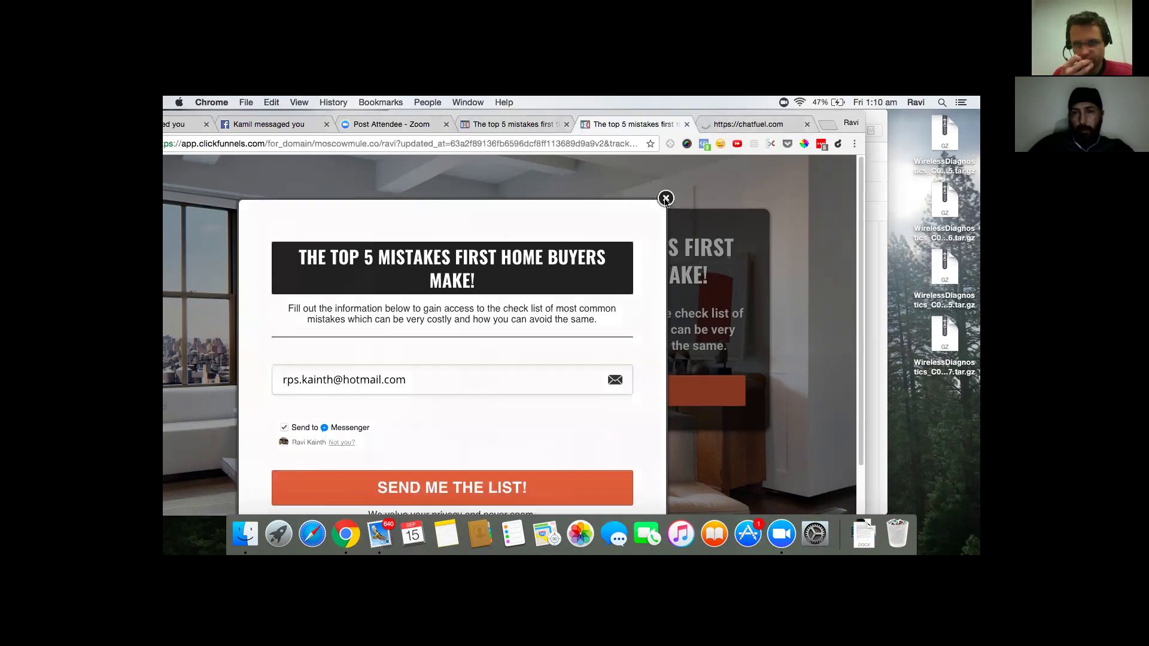
- Close the opt-in popup, view the editor's POP UP options, then switch to the Chatfuel tab
click(666, 198)
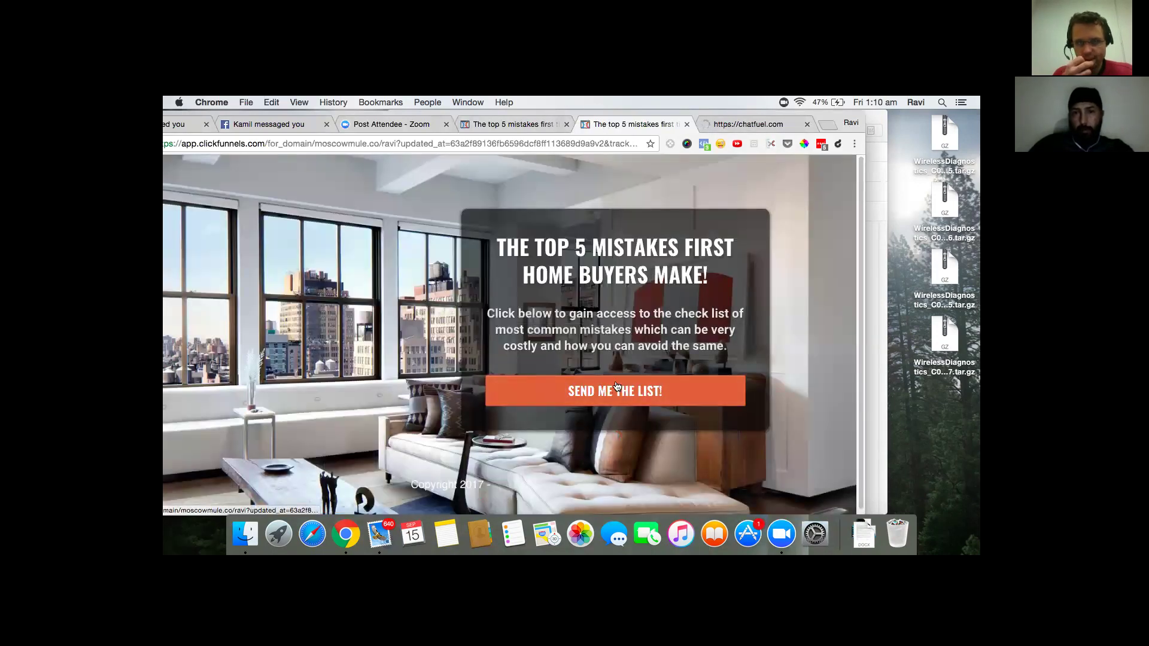
click(512, 124)
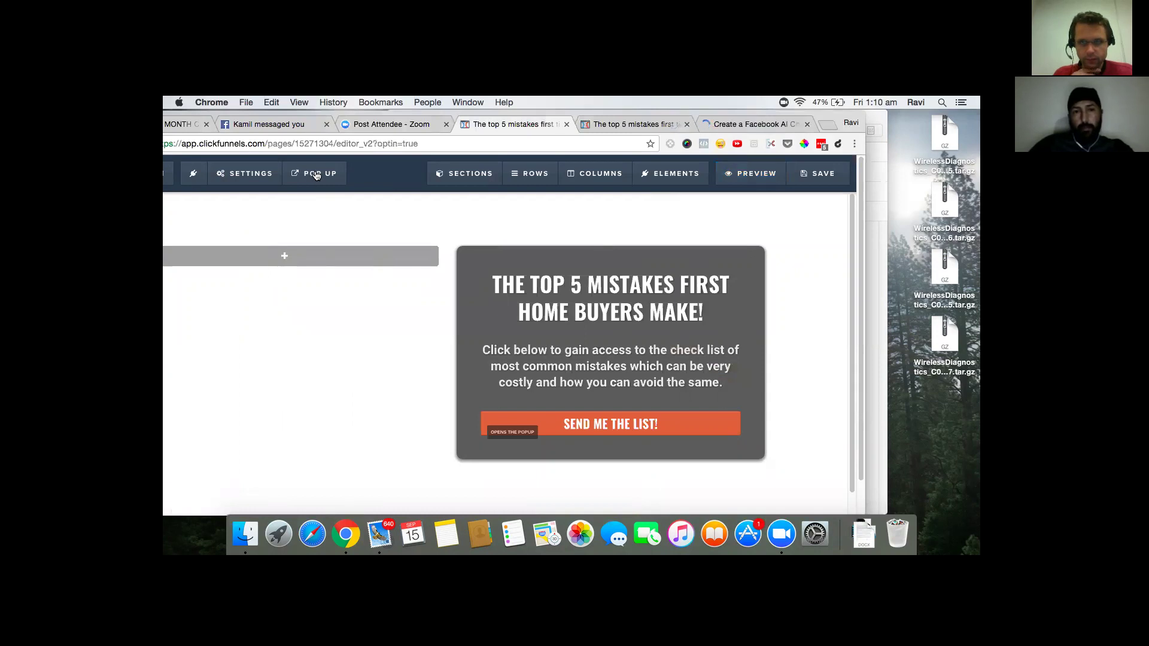
click(316, 175)
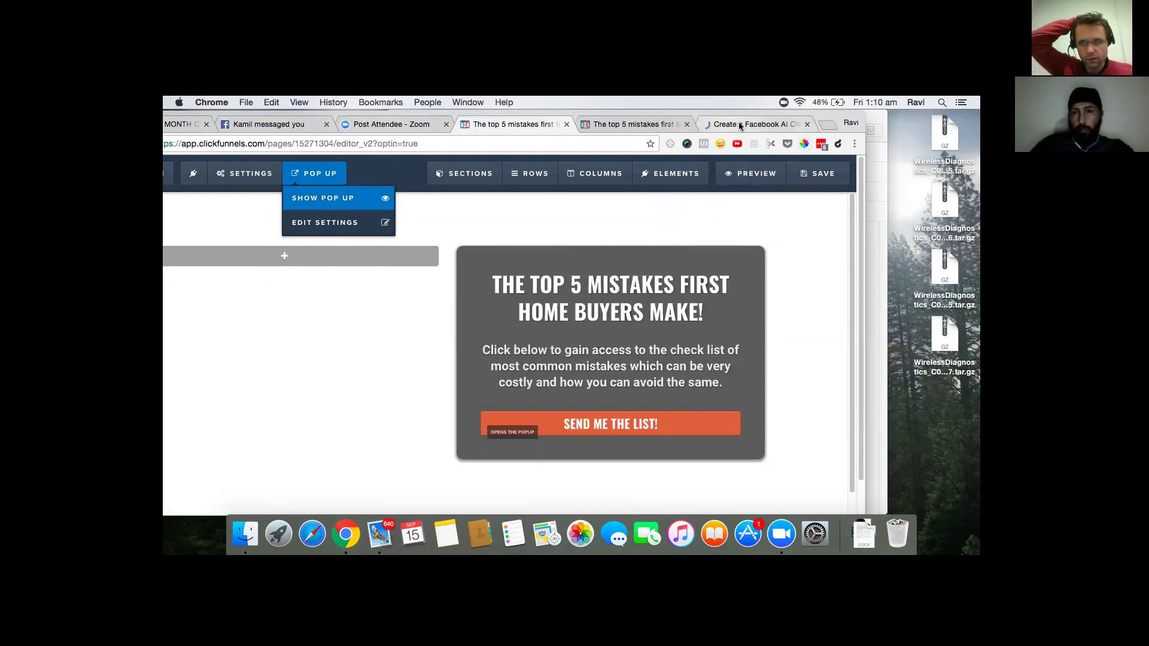
key(ctrl+Tab)
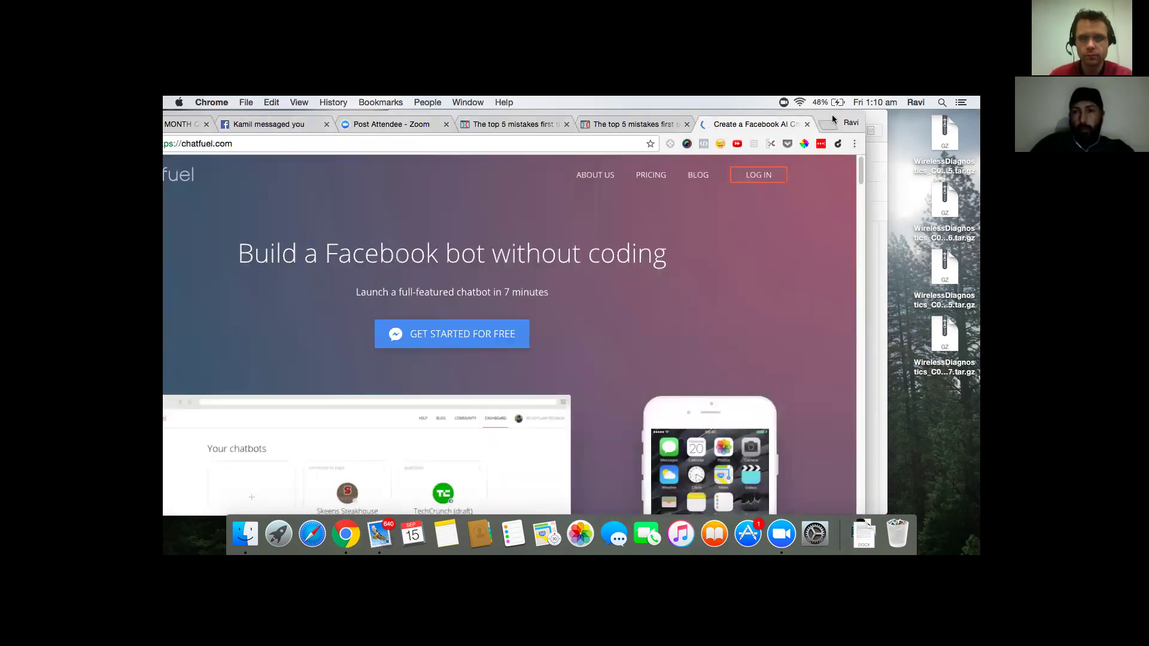
- Close the 100K PER MONTH and Chatbot Mastermind Facebook tabs
drag(831, 113, 914, 116)
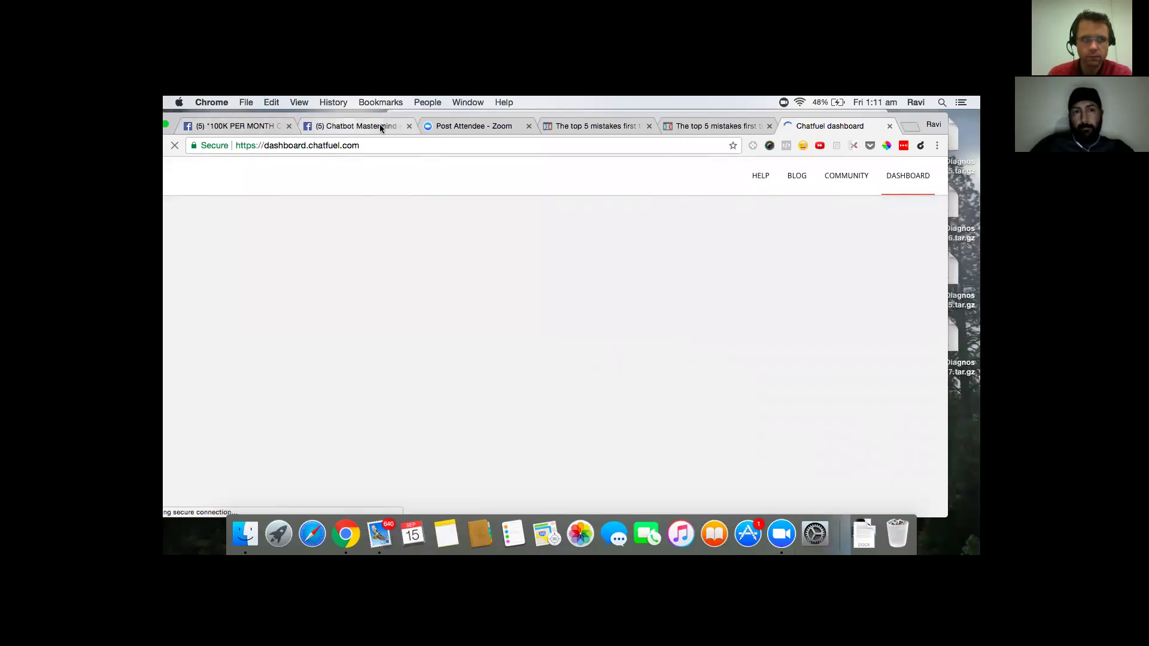
click(289, 126)
click(288, 126)
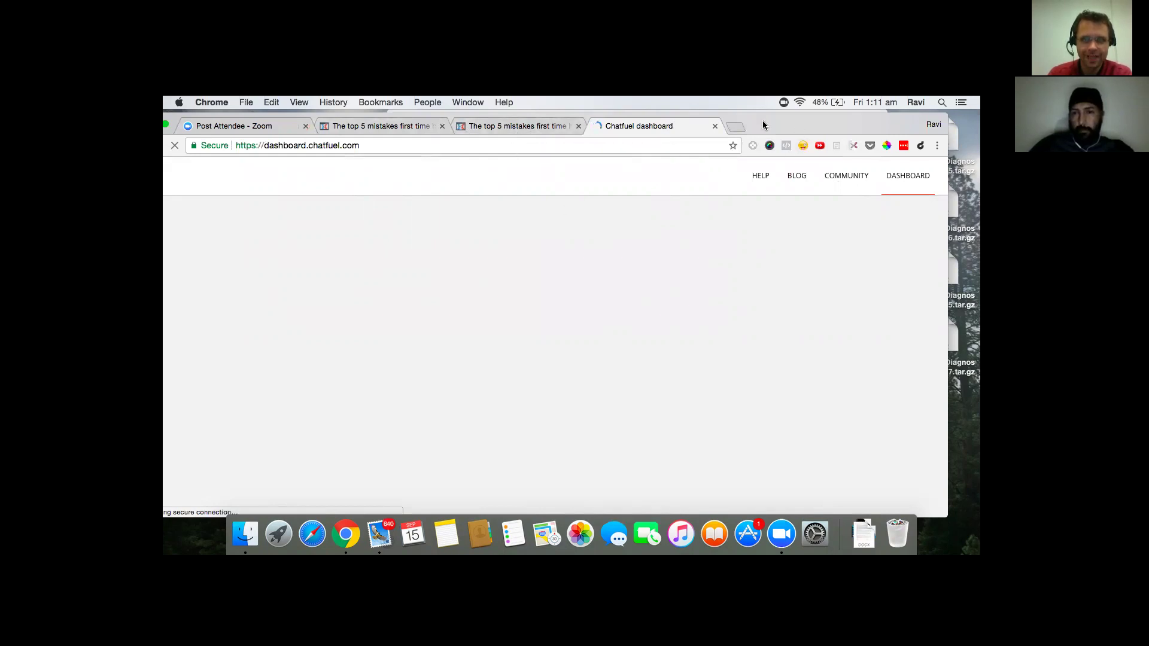
- Check the Wi-Fi connection and load the dashboard.chatfuel.com bots dashboard
drag(840, 127, 853, 160)
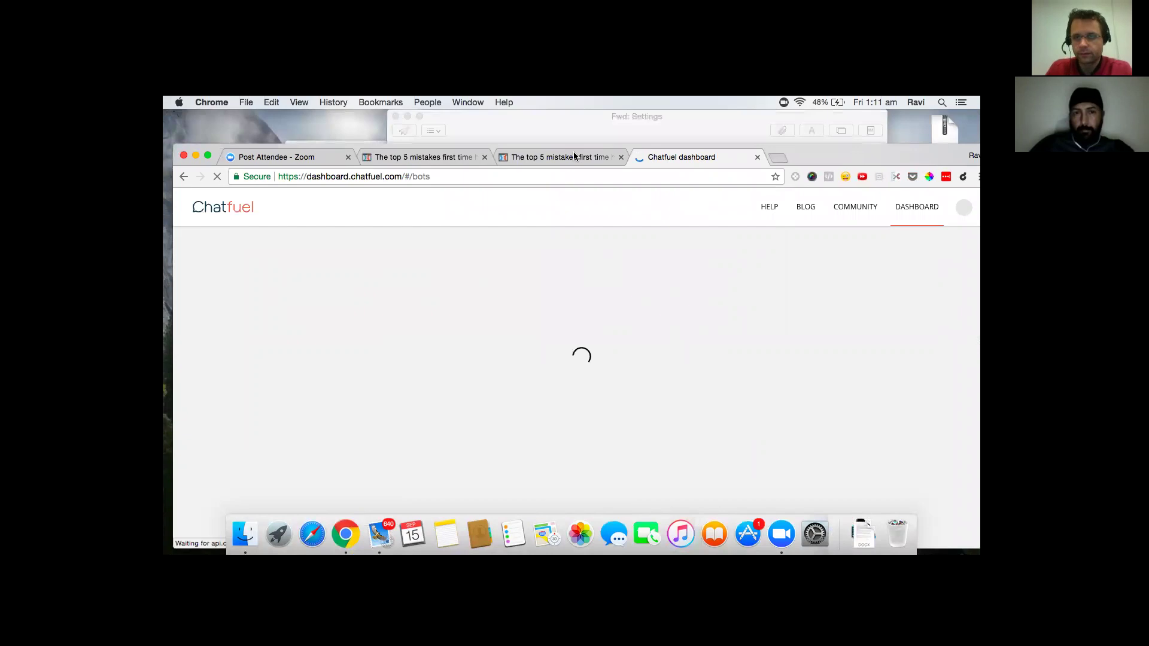
drag(824, 149, 822, 128)
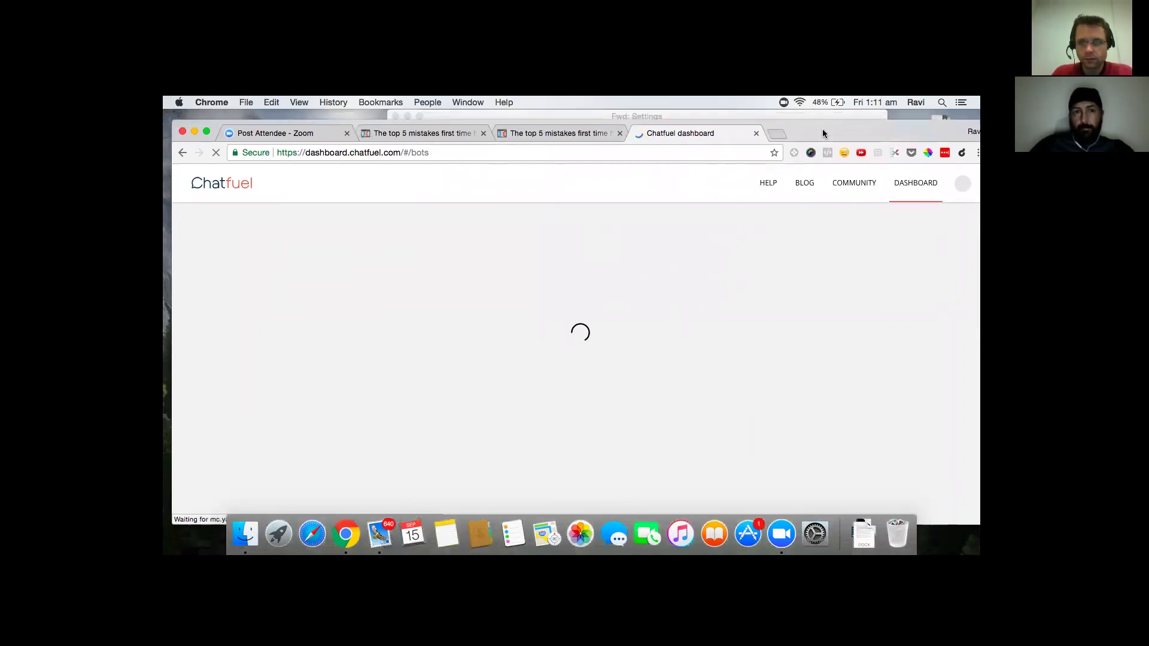
click(799, 102)
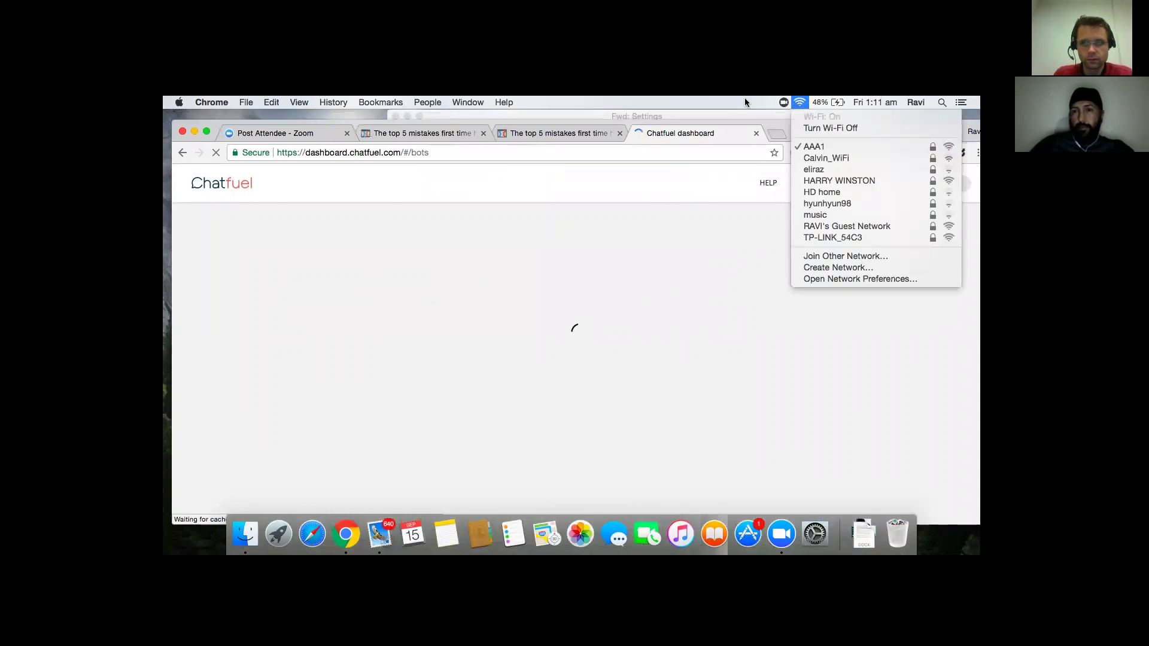
click(723, 101)
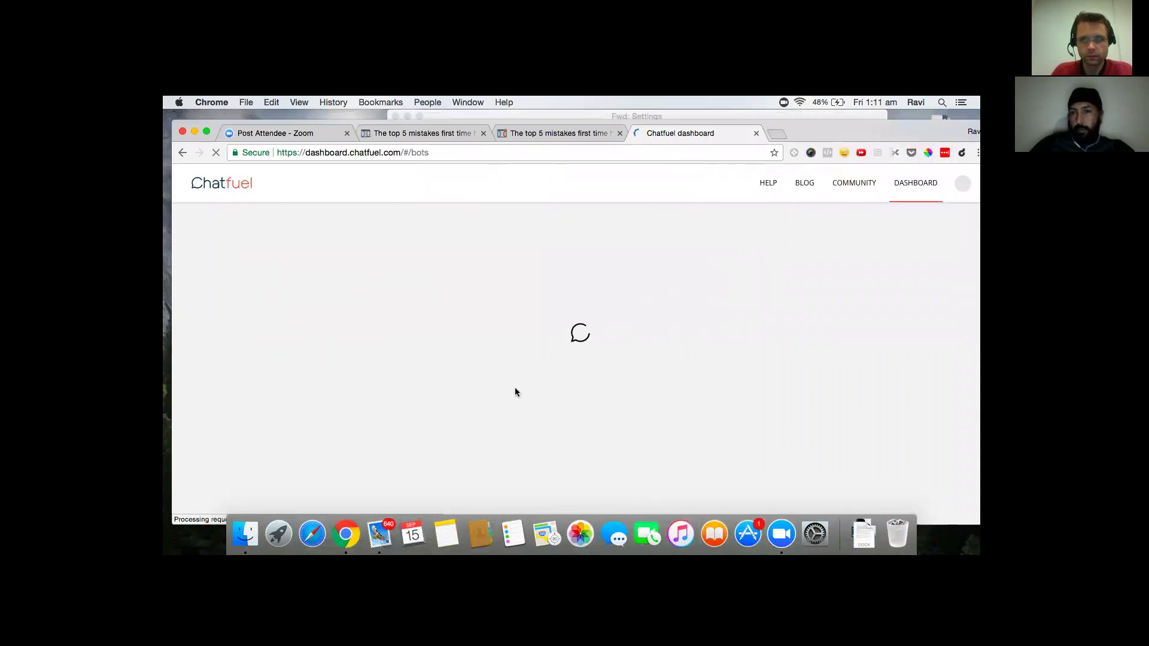
click(560, 154)
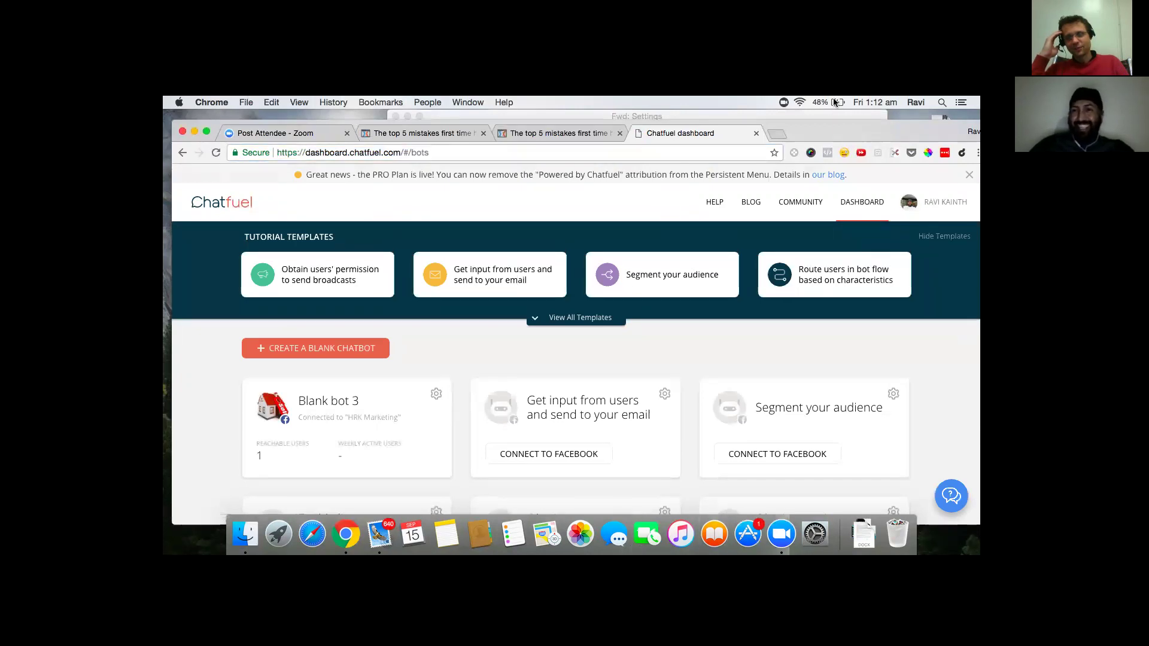
- Open the Blank bot 3 chatbot from the Chatfuel dashboard
drag(829, 131, 842, 120)
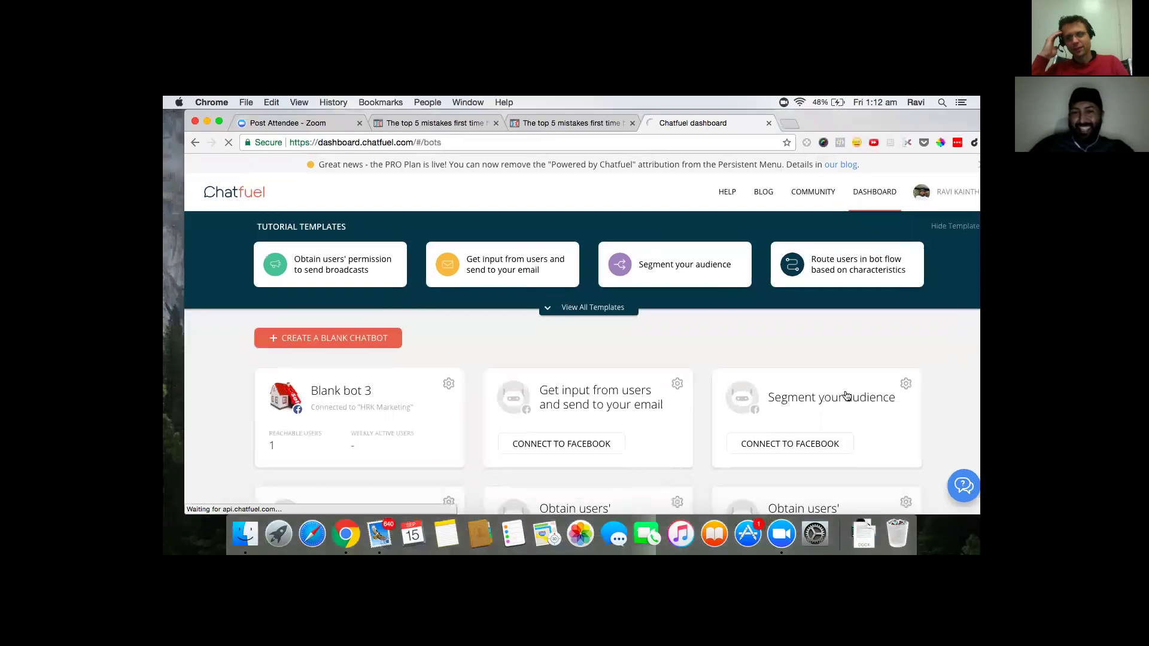
scroll(845, 397, down, 4)
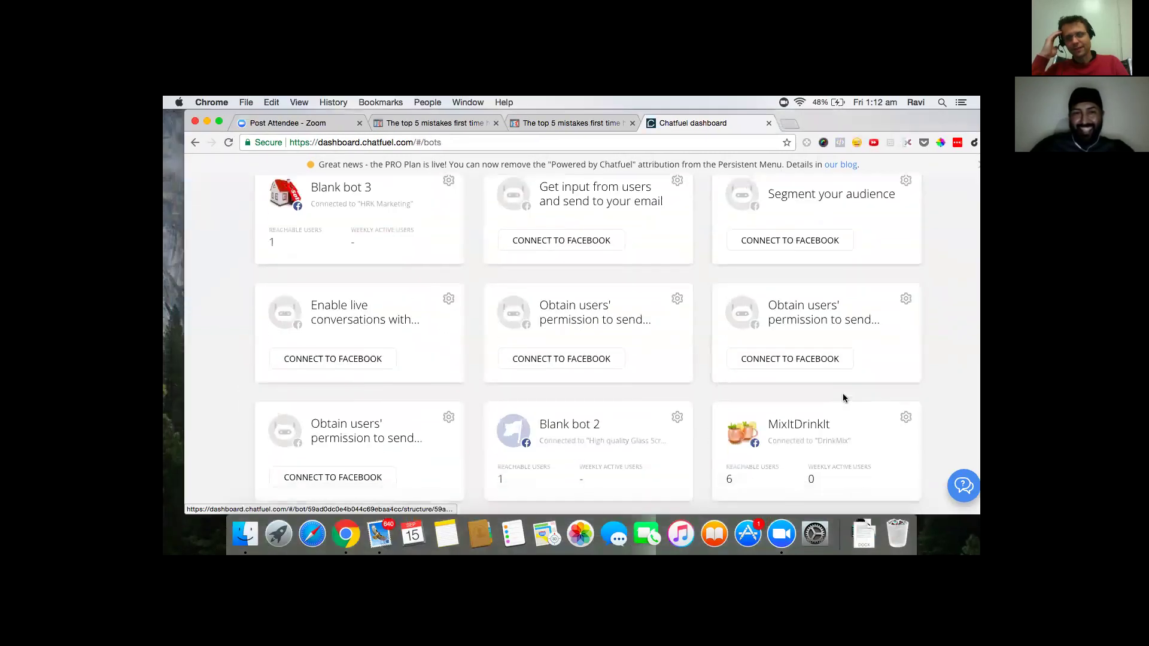
scroll(844, 398, up, 4)
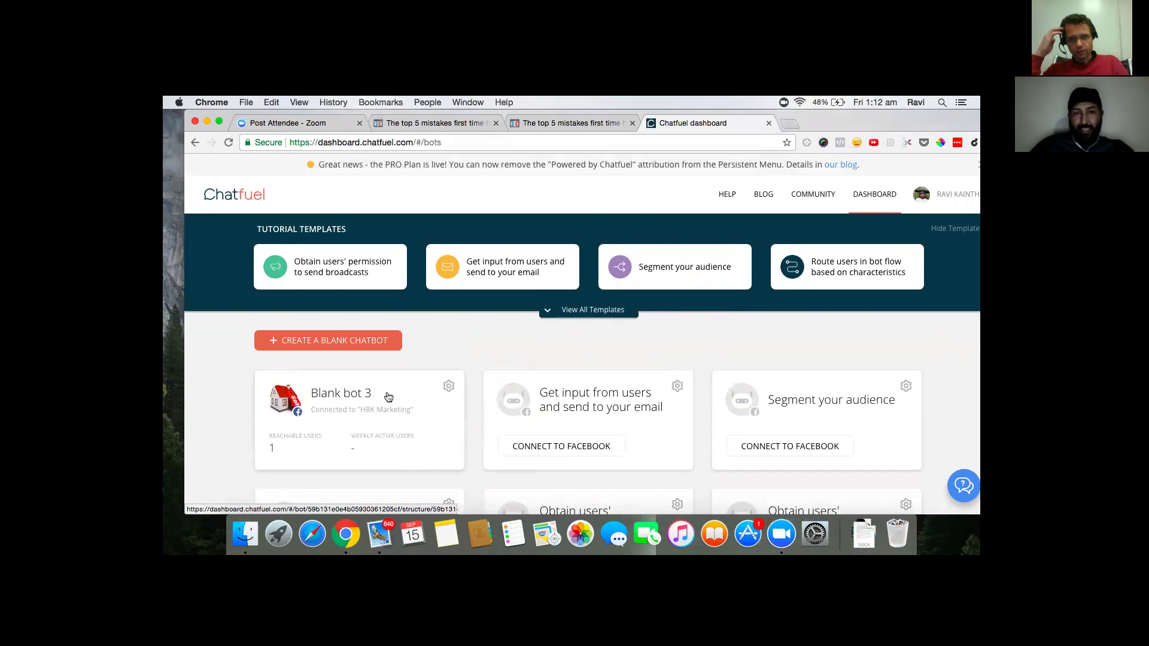
click(387, 397)
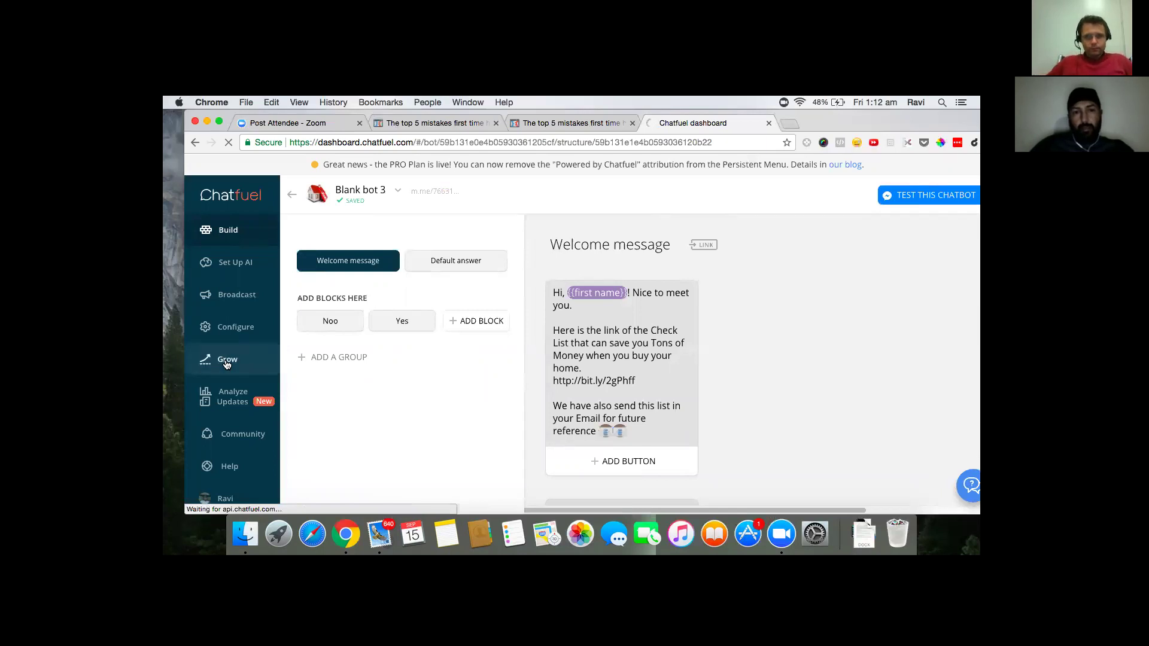
- Go to the bot's Grow tools and launch the Checkbox Plugin code generator
click(226, 360)
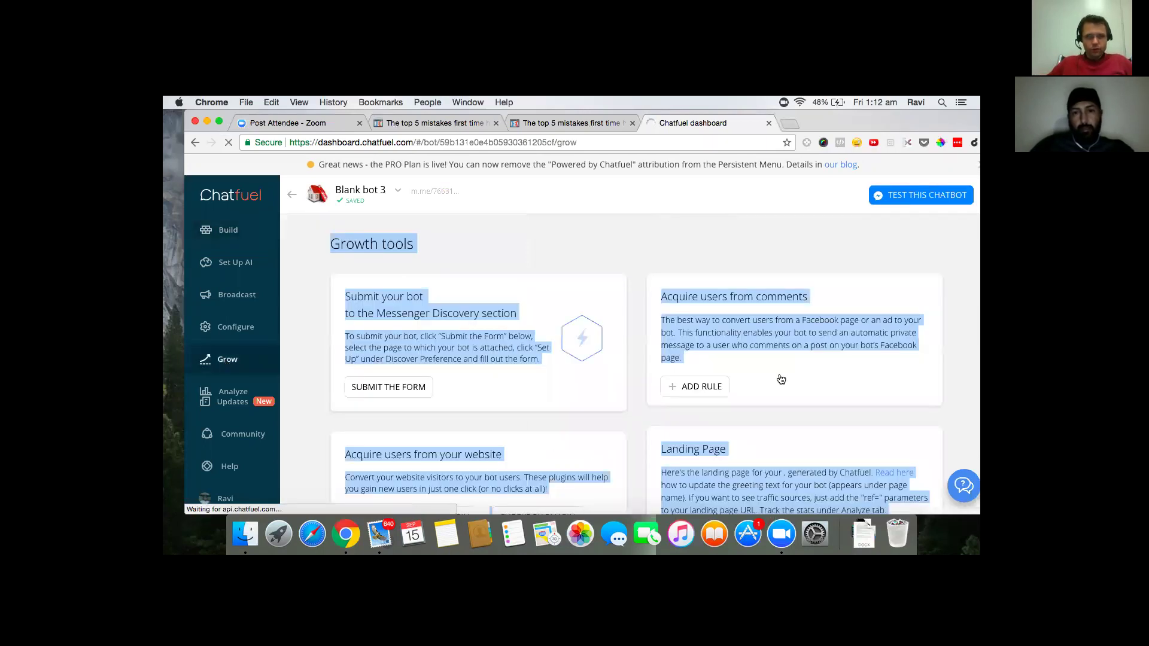
scroll(779, 376, down, 1)
scroll(779, 375, down, 5)
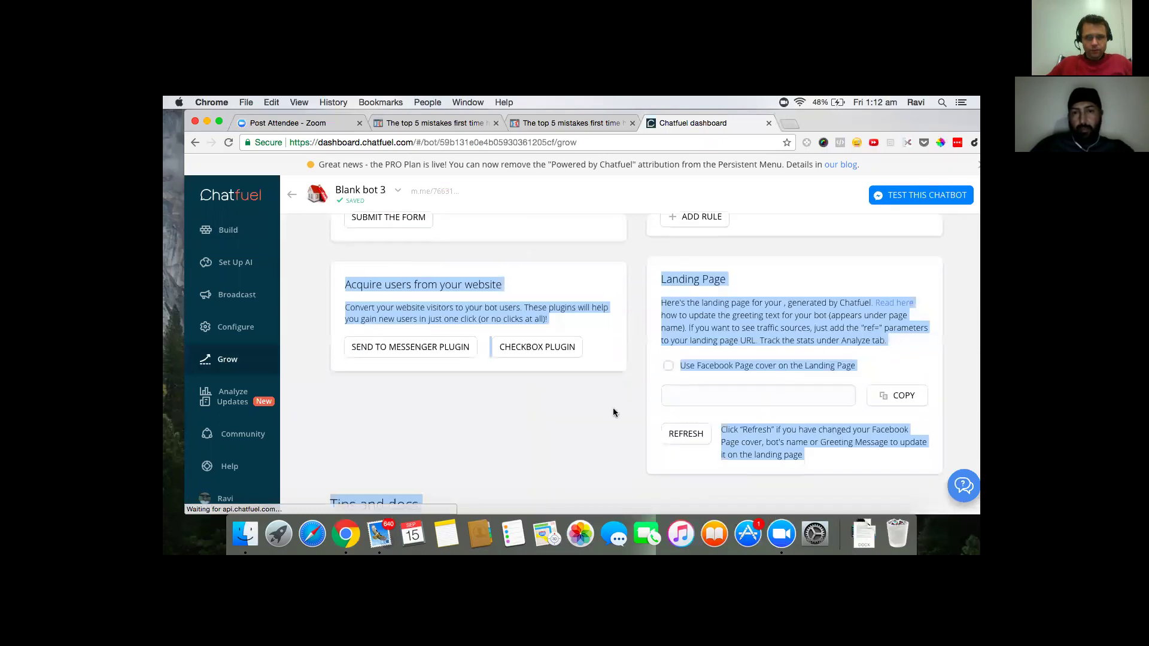
click(631, 350)
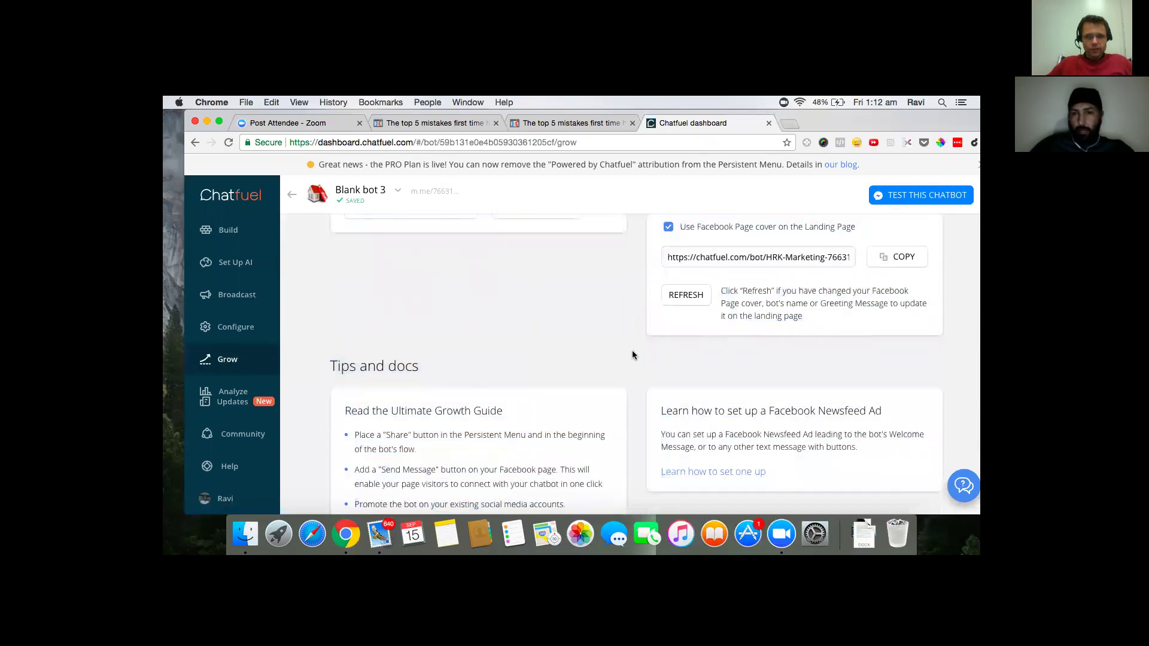
scroll(632, 350, up, 5)
scroll(632, 350, down, 3)
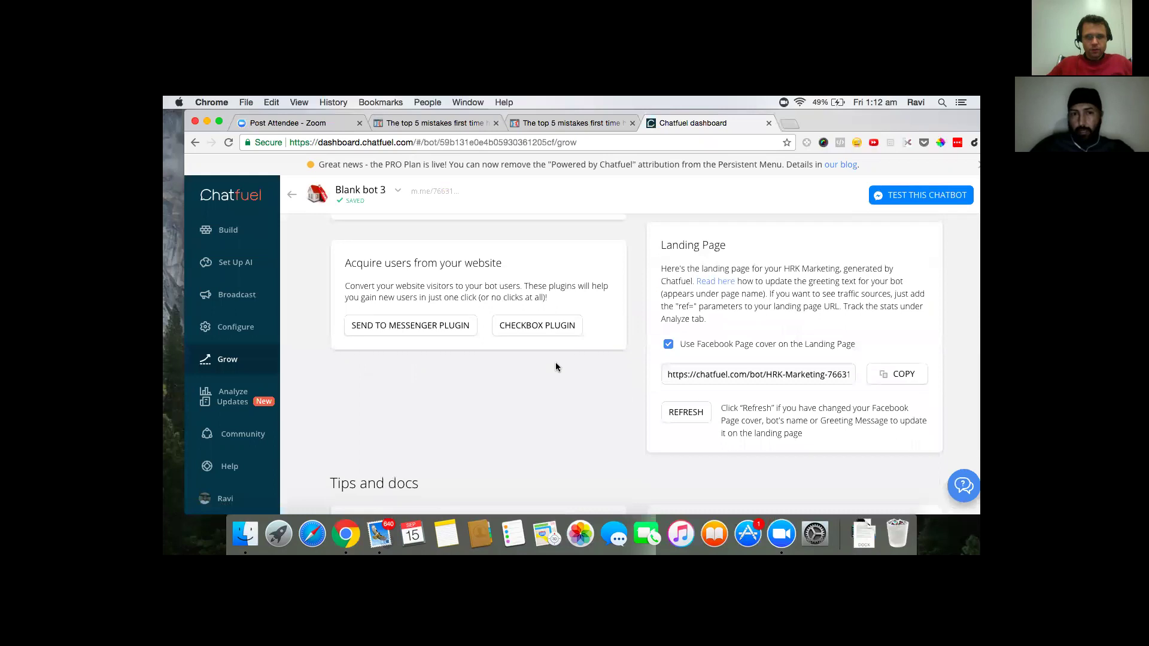
click(543, 331)
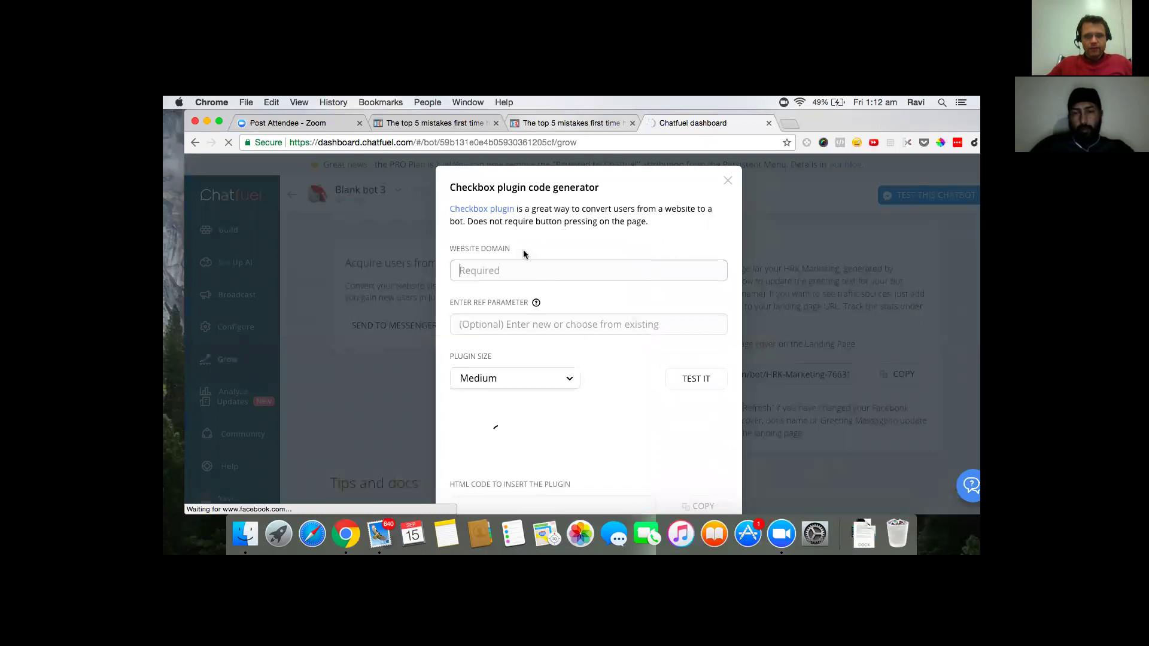
- Give the checkbox plugin domain app.clickfunnels.com, Medium size and ref CF, then close the generator
text(a)
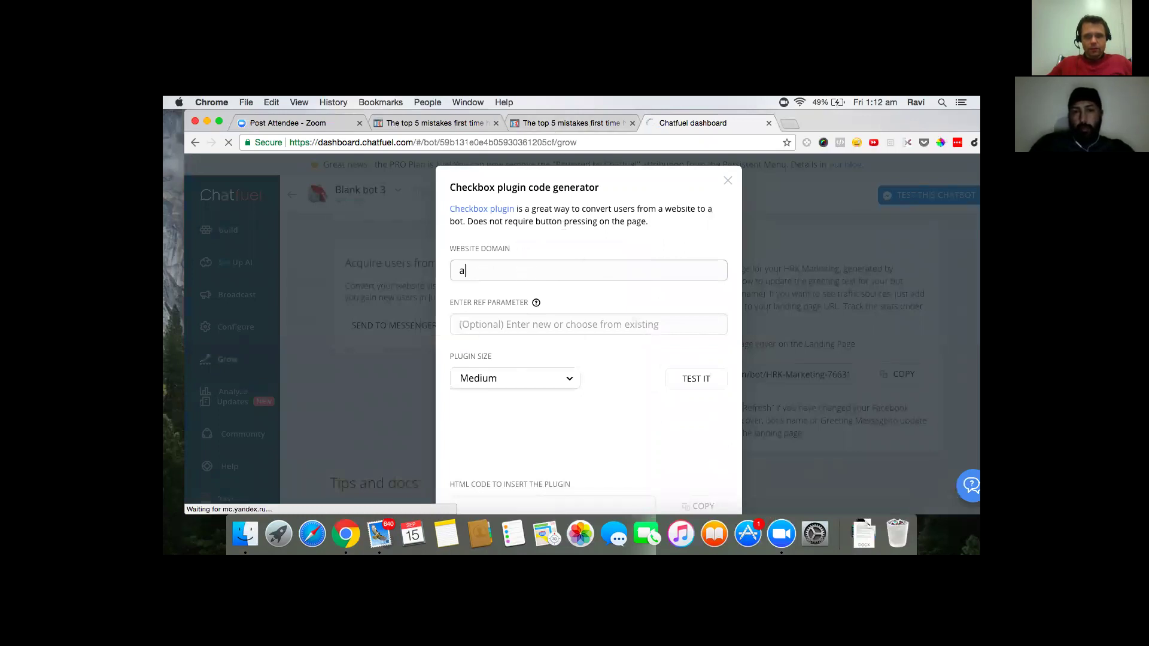
text(pp.clickfunnels)
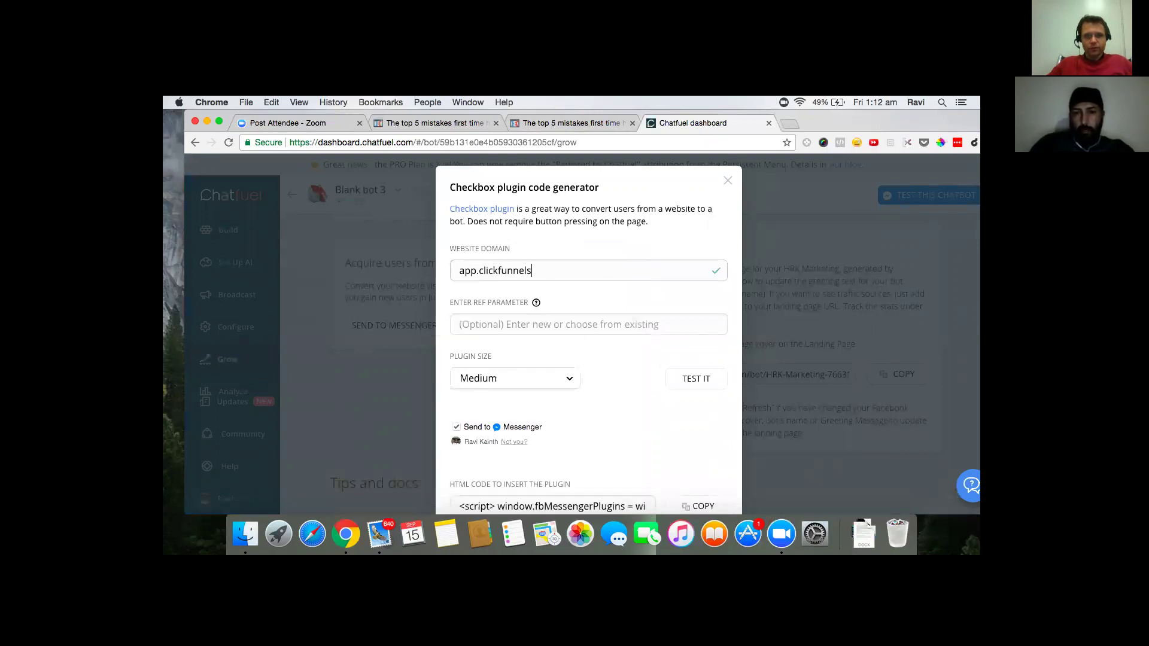
text(.cpm)
key(BackSpace)
key(BackSpace)
text(om)
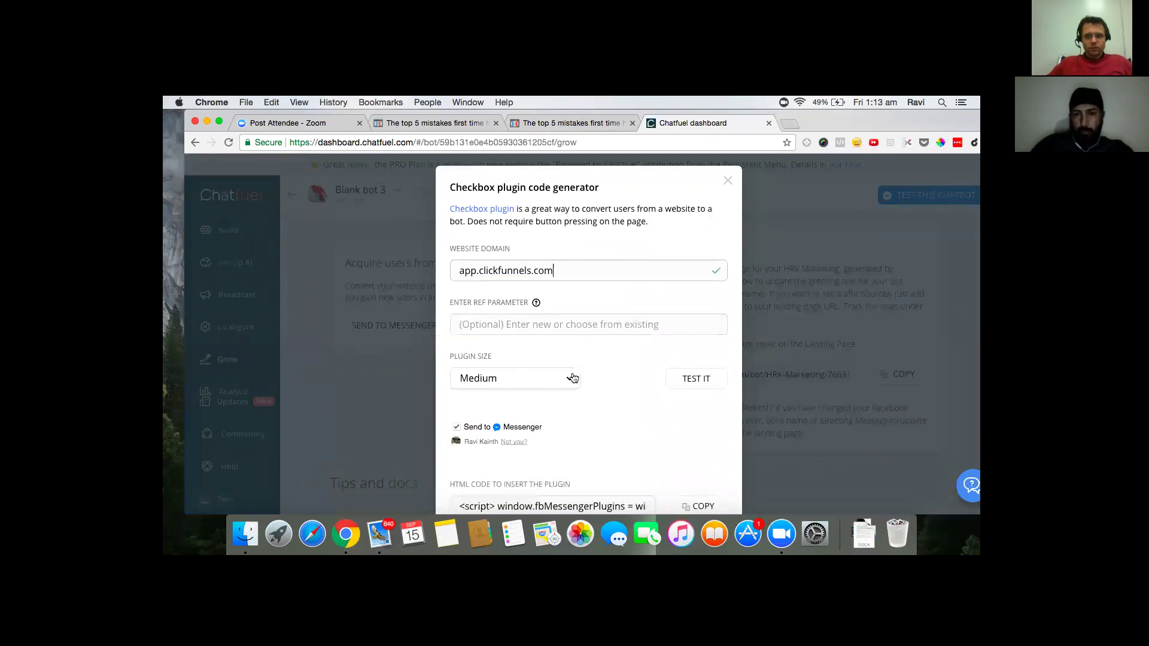
scroll(583, 371, down, 2)
click(566, 323)
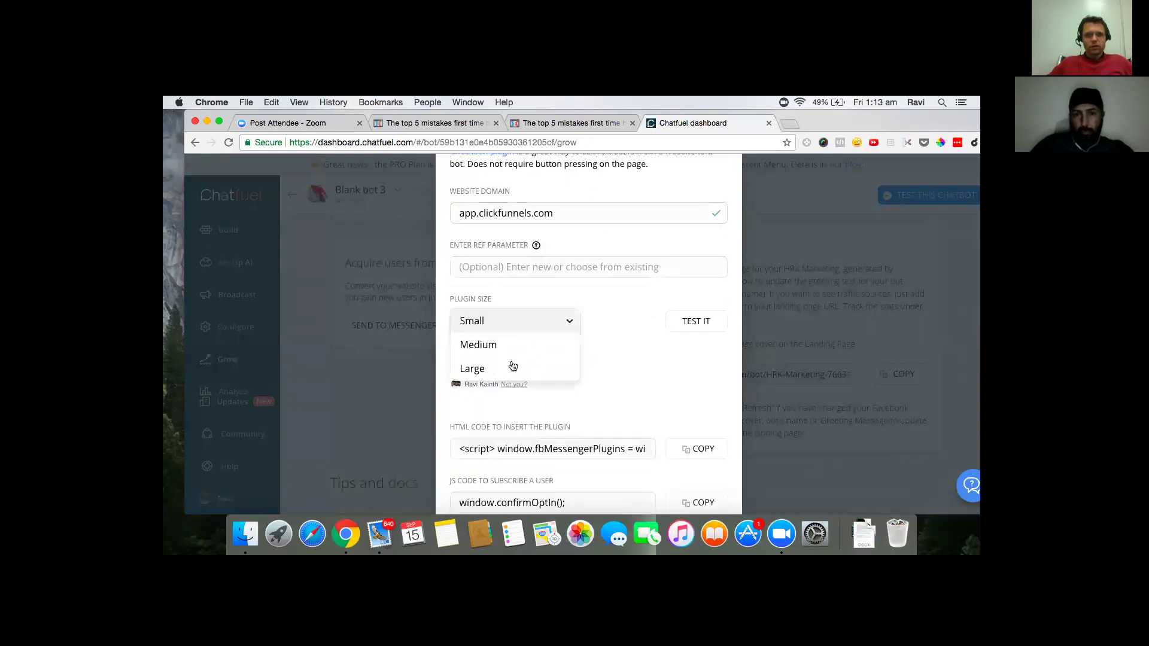
click(515, 345)
click(552, 262)
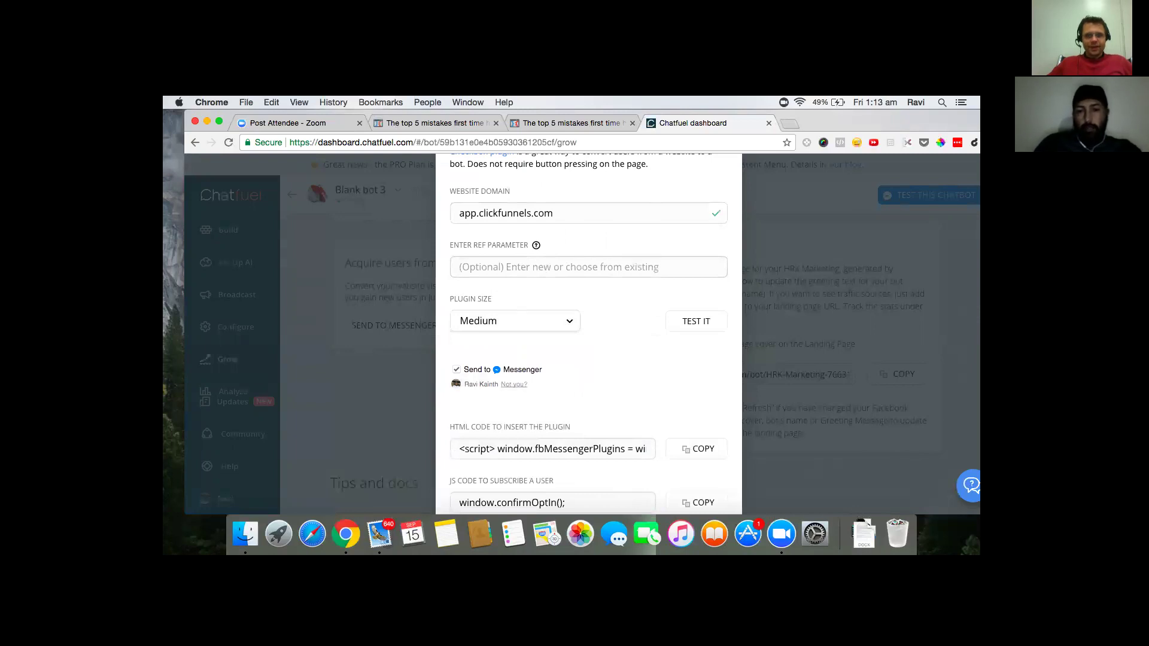
key(BackSpace)
text(F)
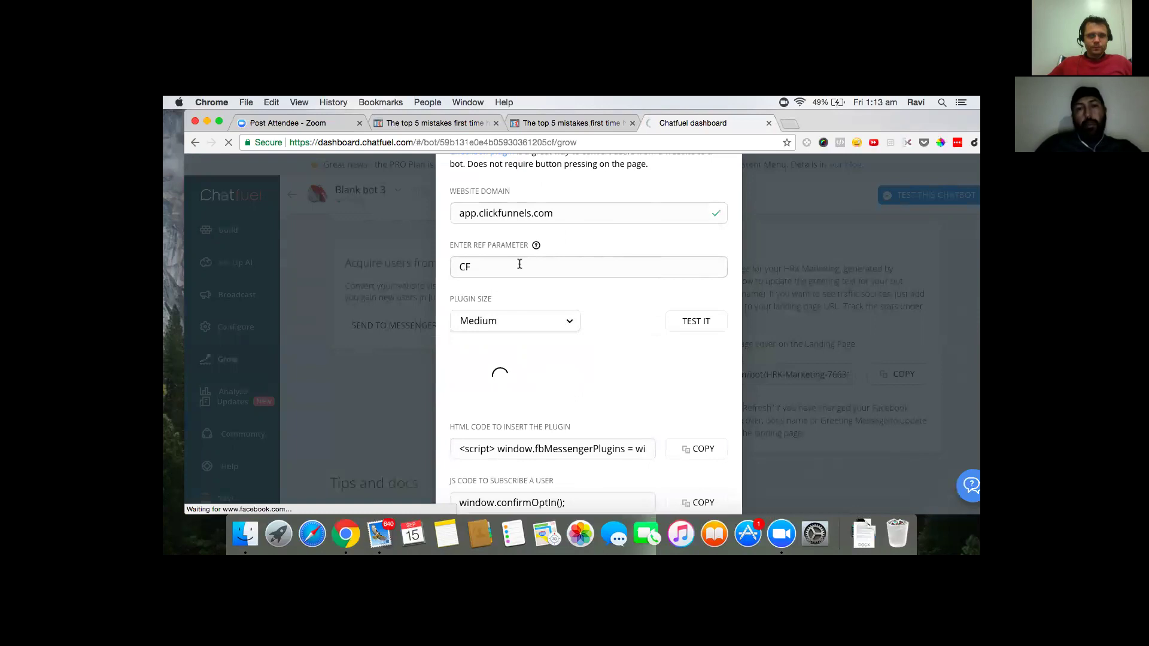
key(super+a)
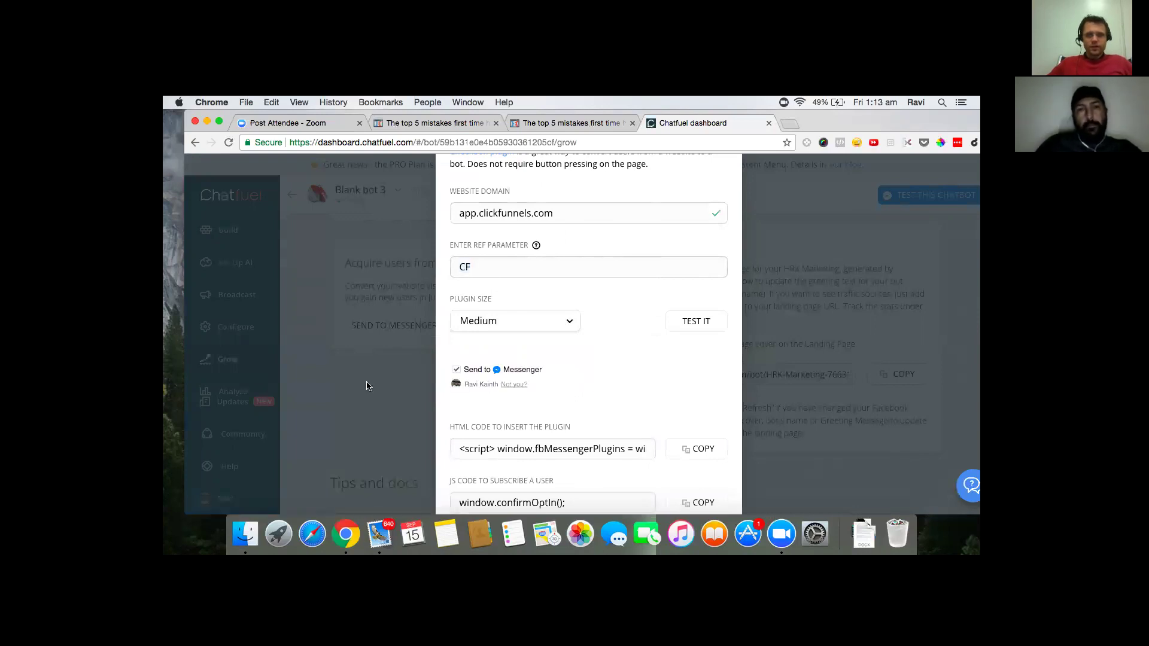
click(371, 392)
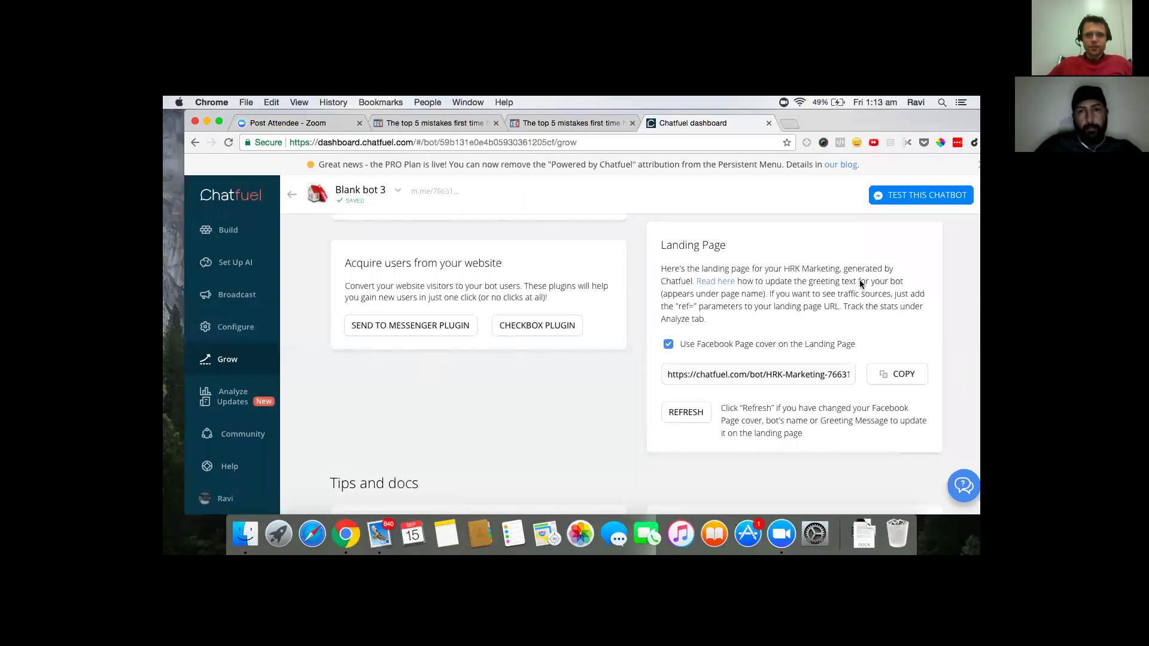
click(224, 232)
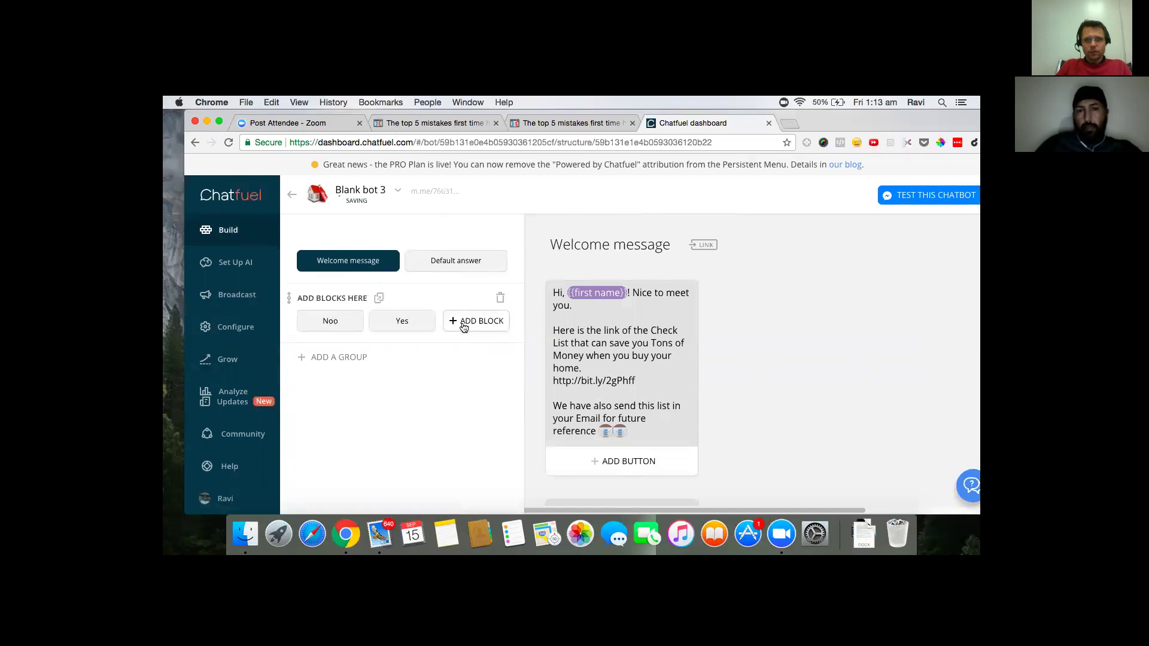
- Add a block titled 'Hello Block' with a text card reading 'test message'
click(463, 324)
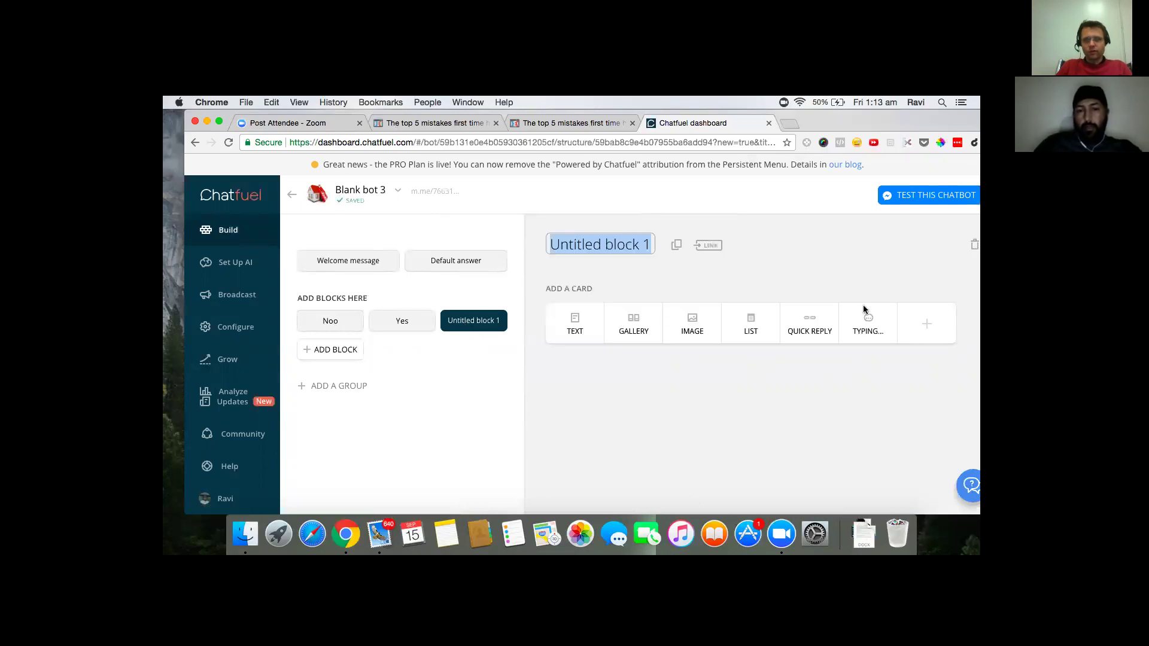
text(He)
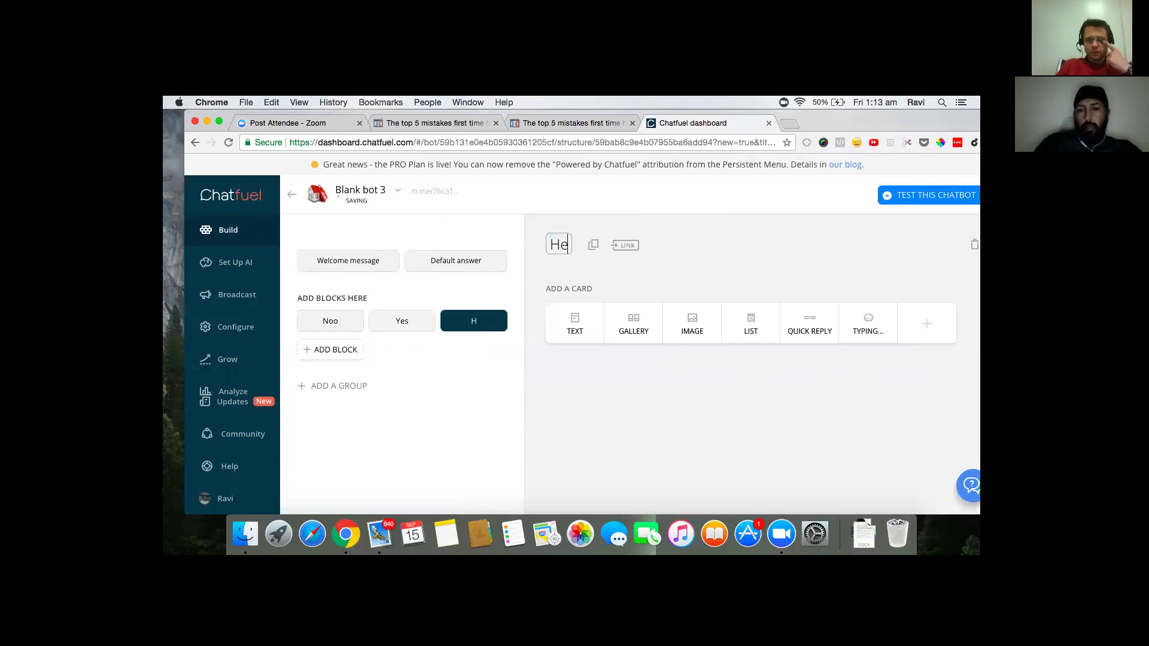
text(llo)
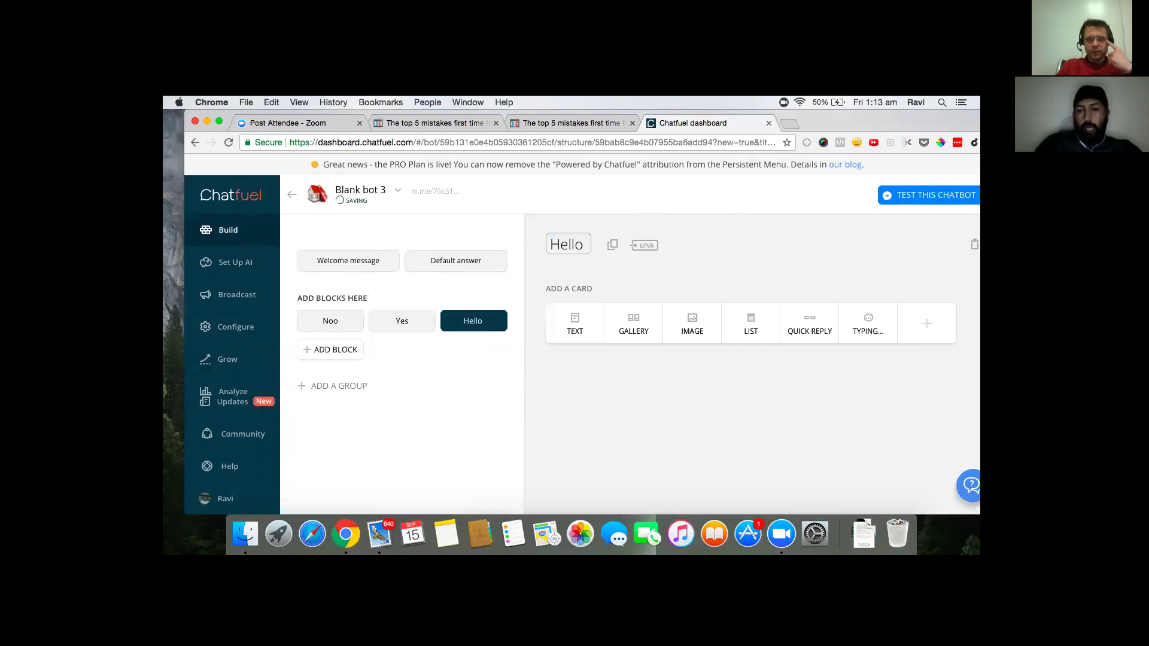
text( Block)
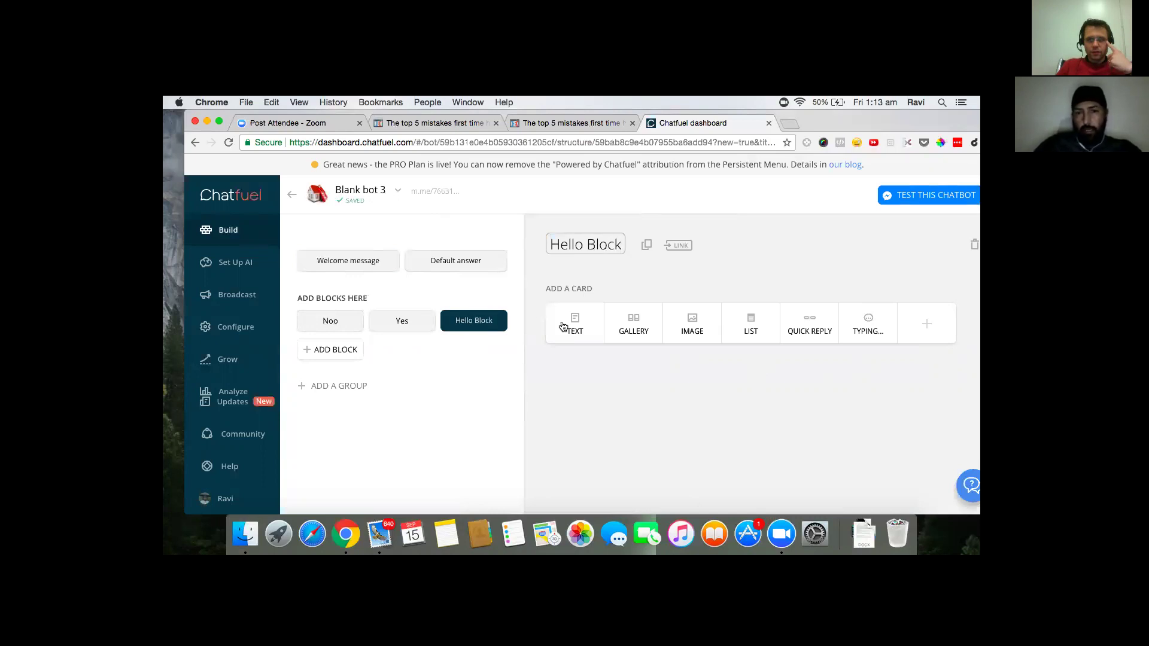
click(576, 325)
click(575, 325)
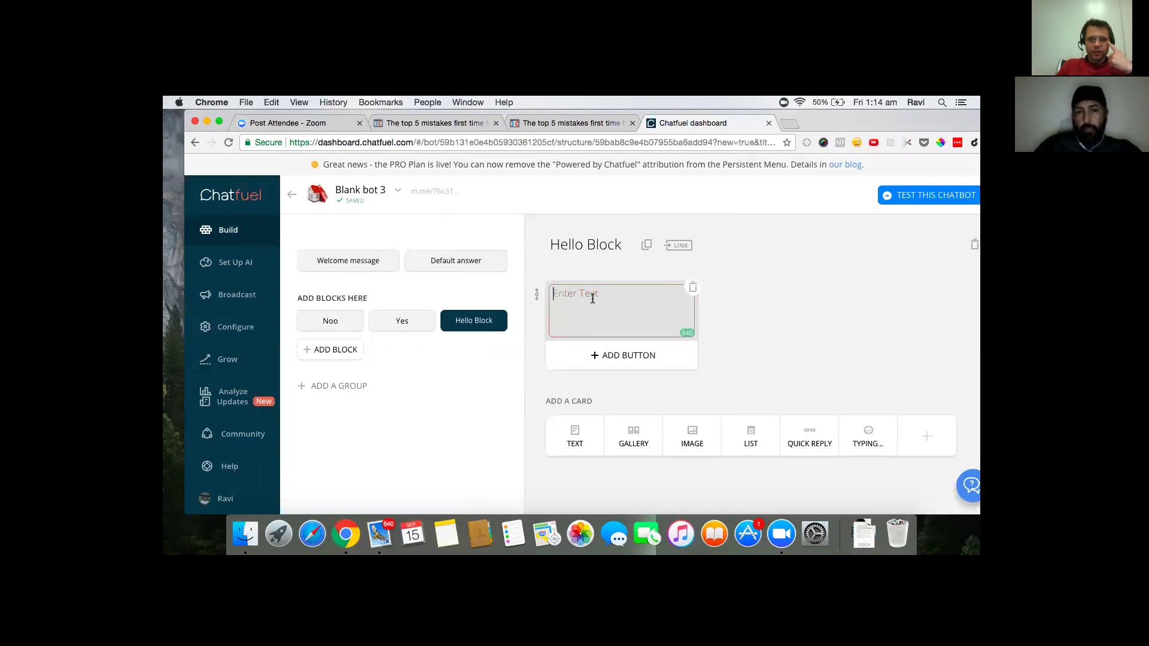
text(test message)
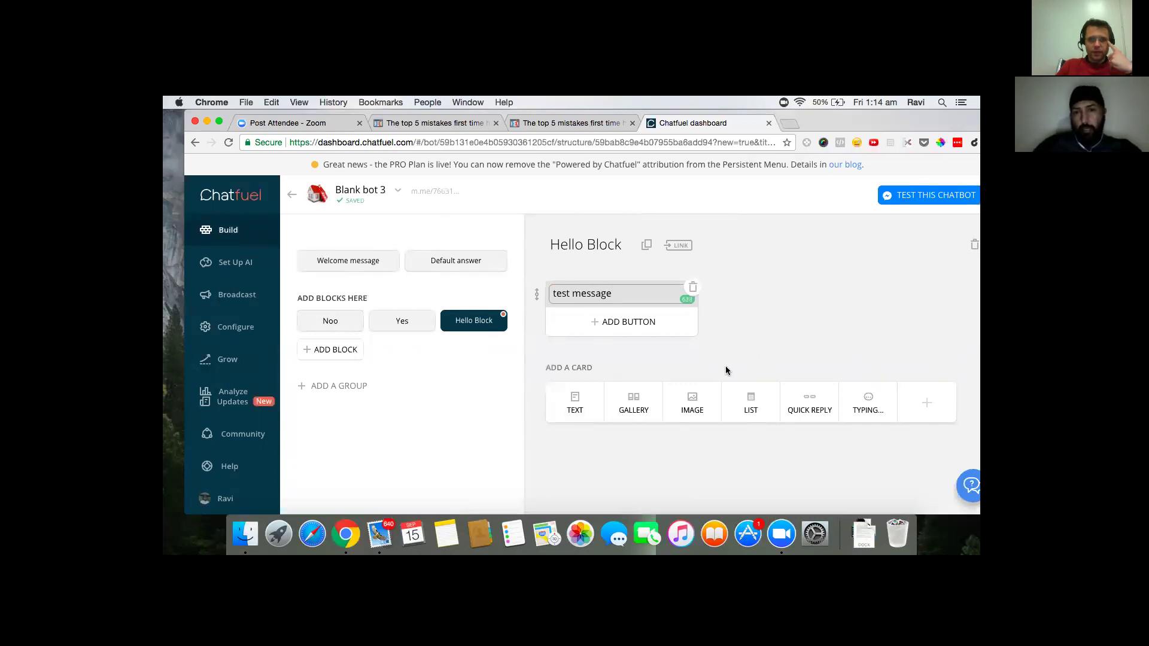
click(742, 282)
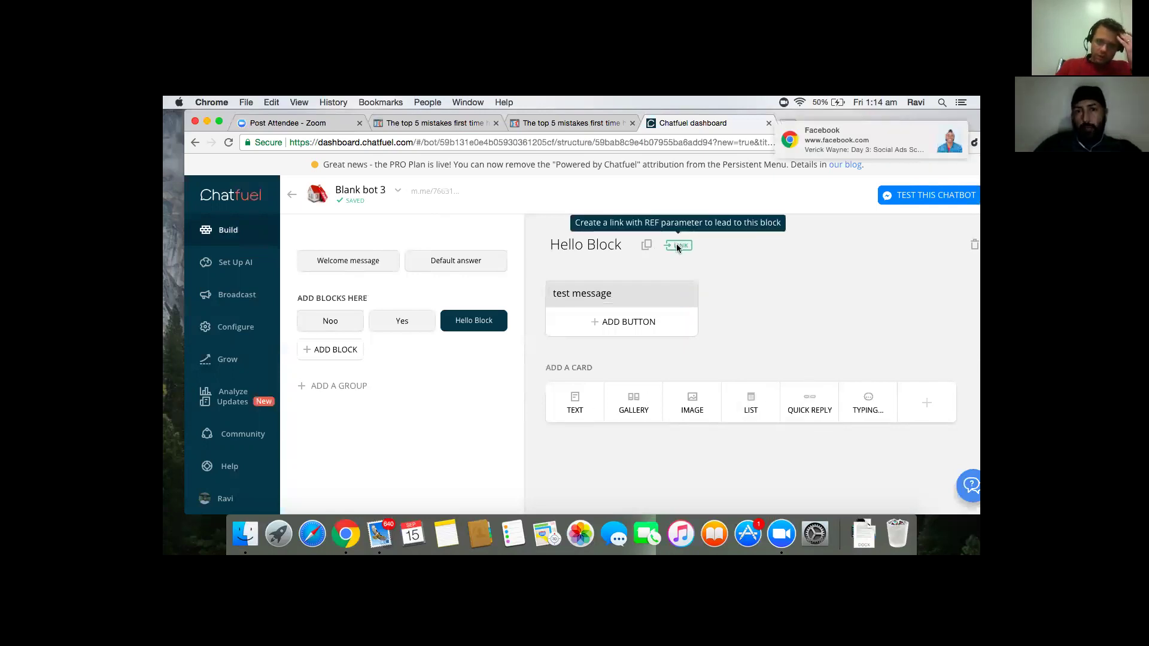
- Turn on Hello Block's block link with ref parameter HelloBlock and confirm it
click(677, 246)
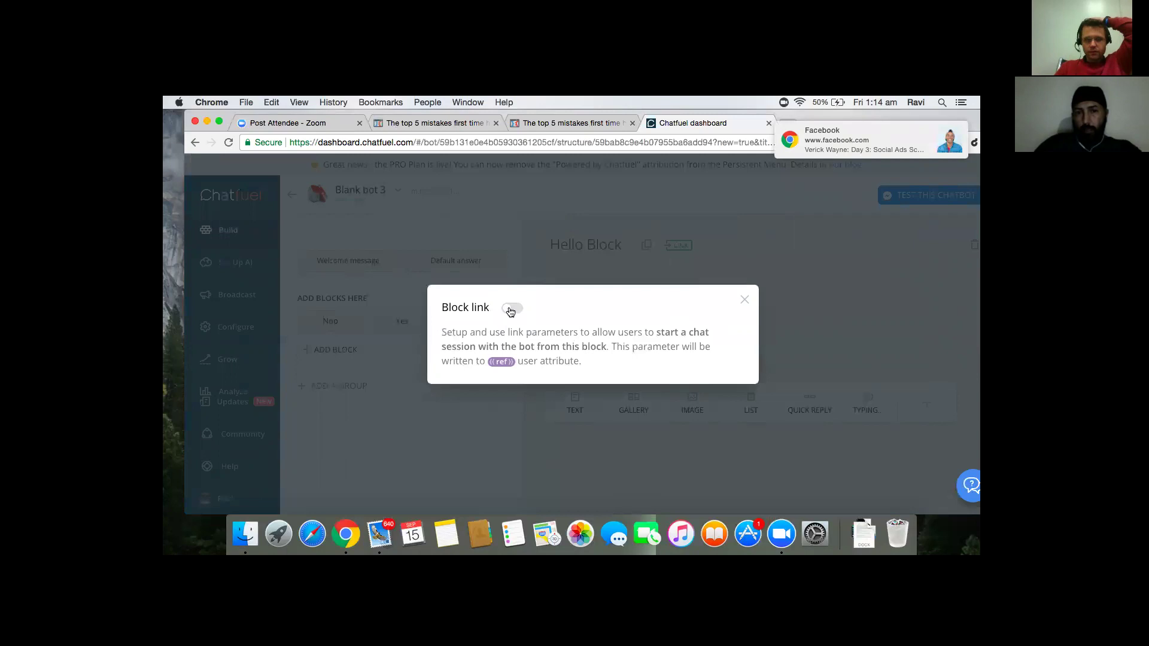
click(526, 310)
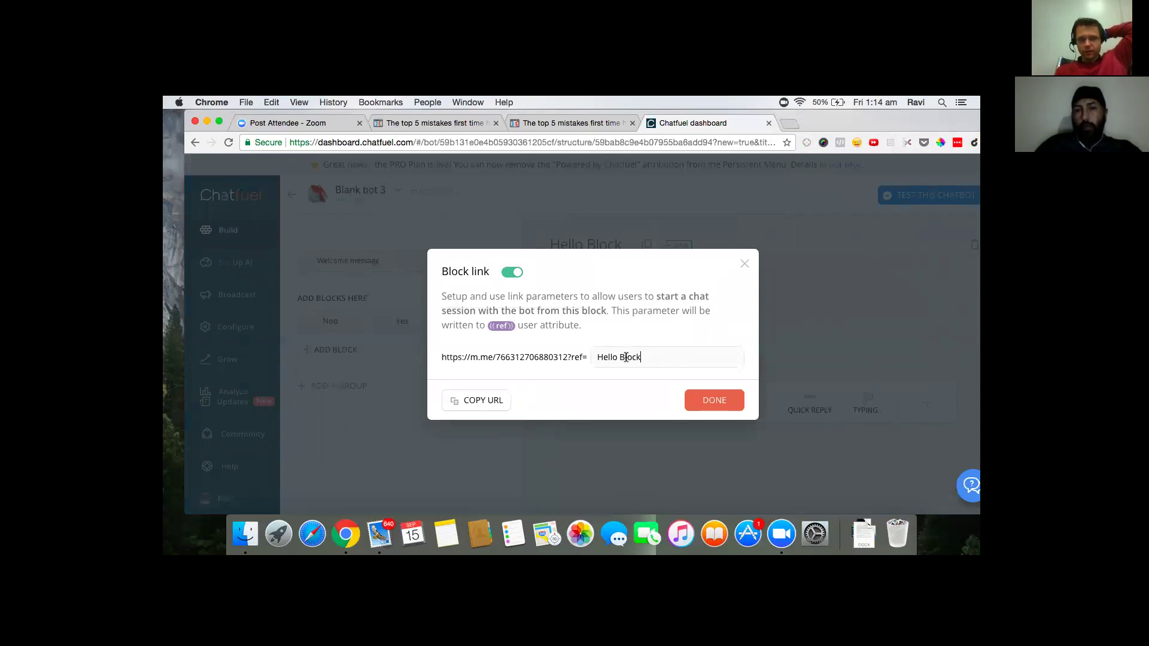
key(BackSpace)
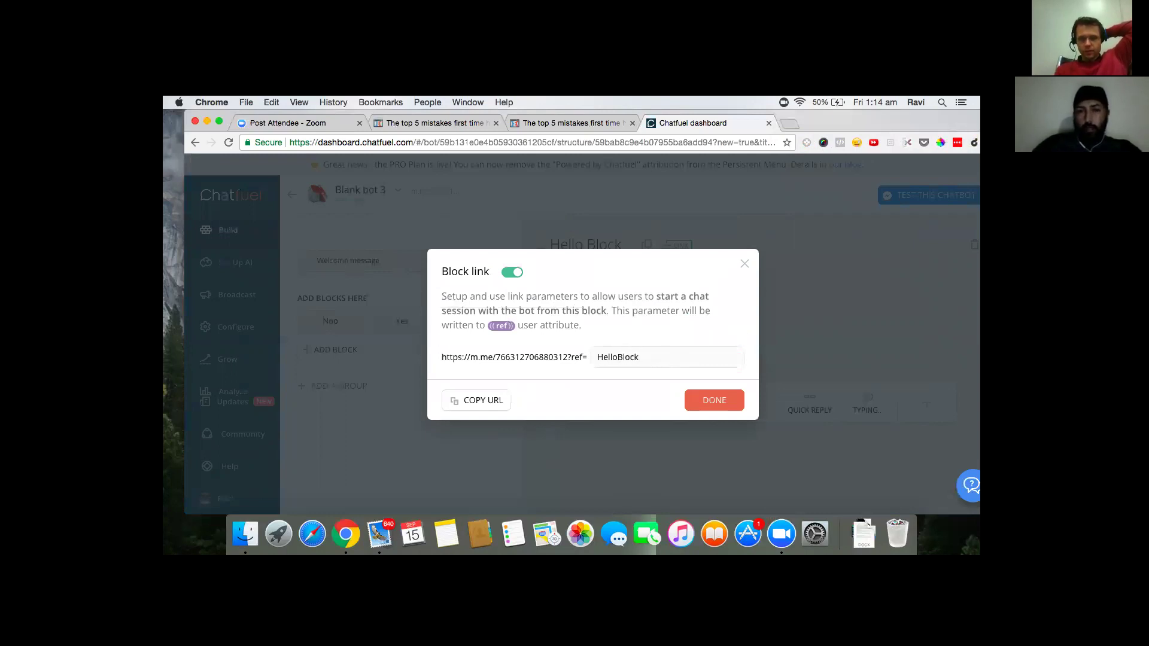
drag(661, 358, 565, 357)
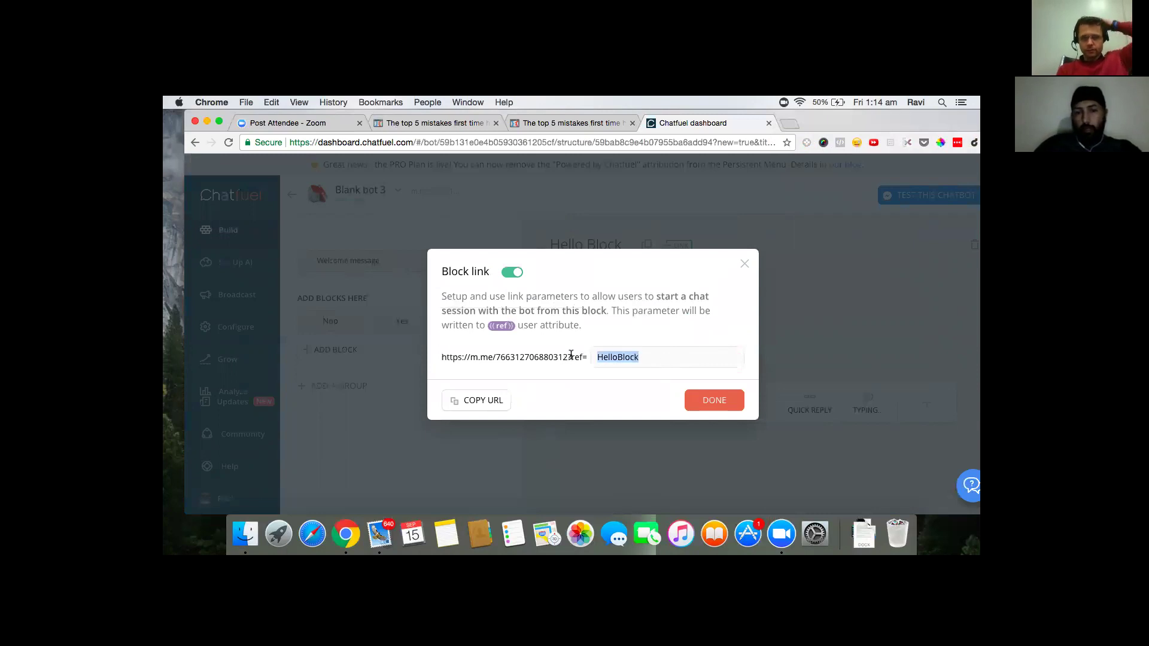
click(718, 404)
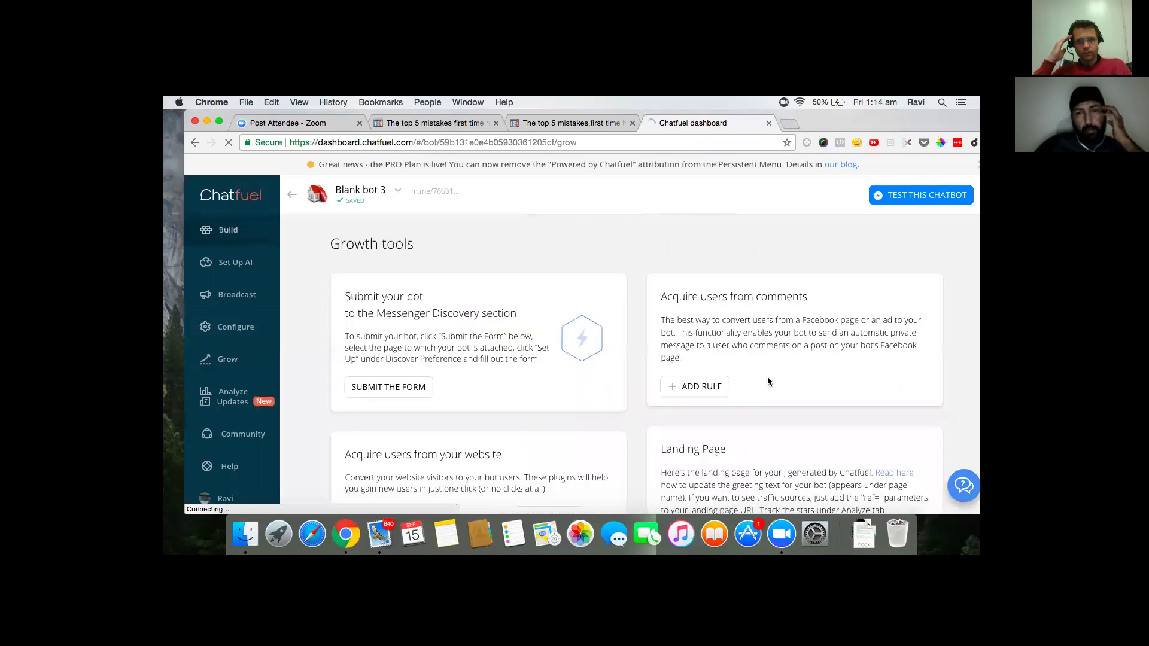
- Reopen the checkbox plugin generator with domain app.clickfunnels.com and ref HelloBlock
scroll(537, 384, down, 10)
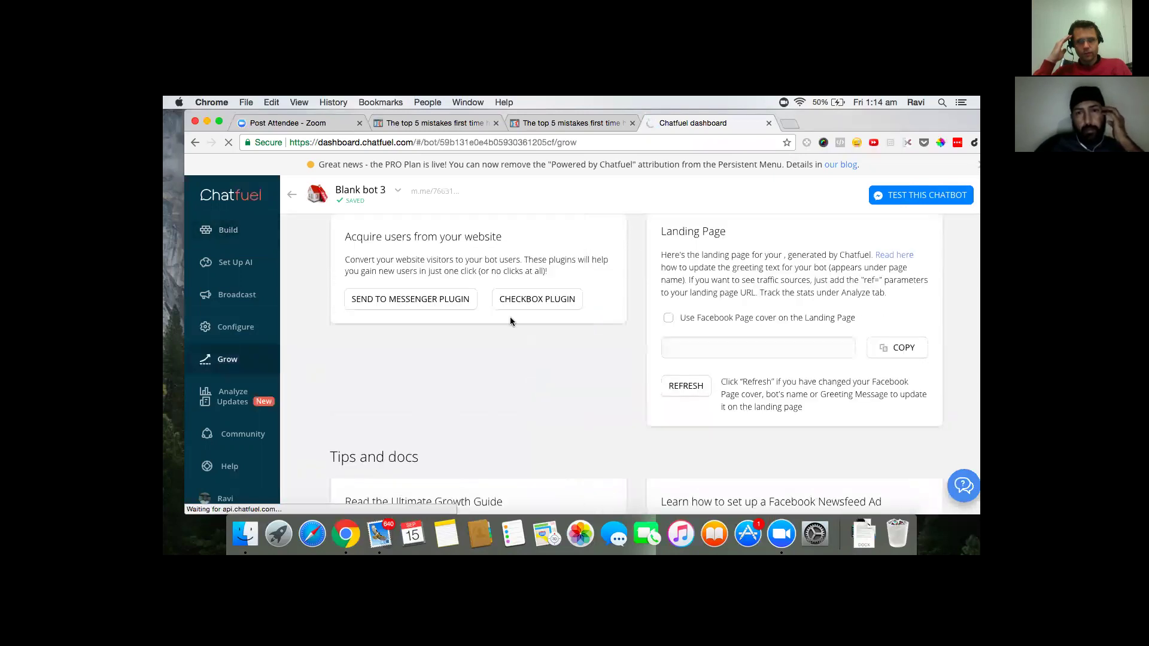
scroll(548, 324, up, 2)
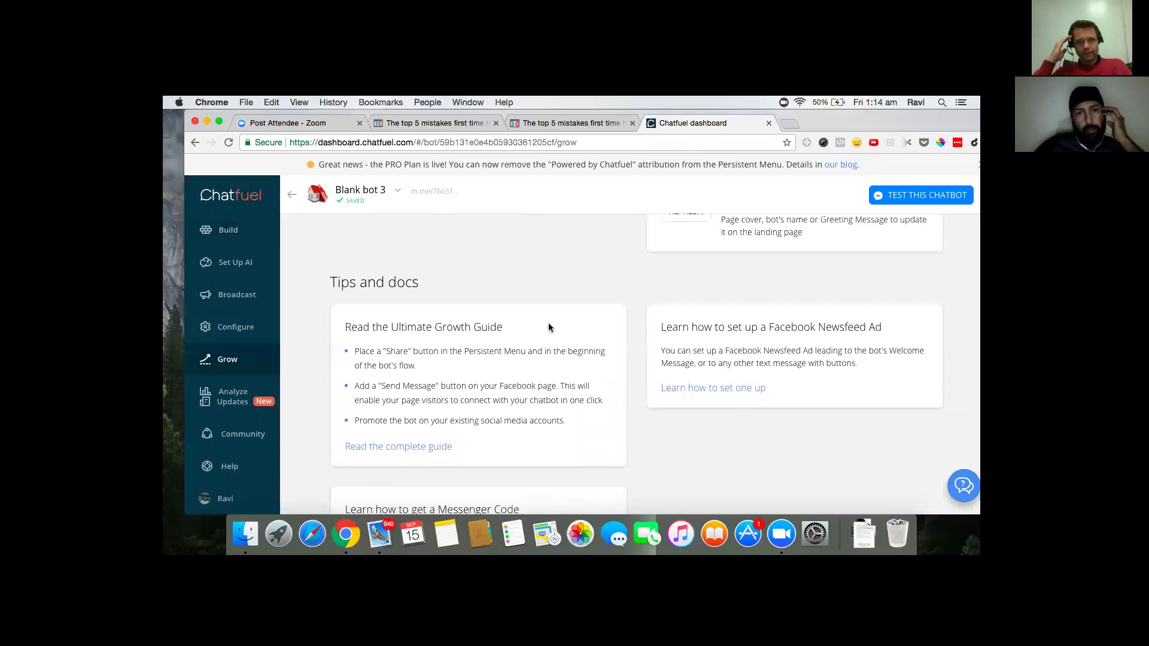
scroll(549, 331, up, 2)
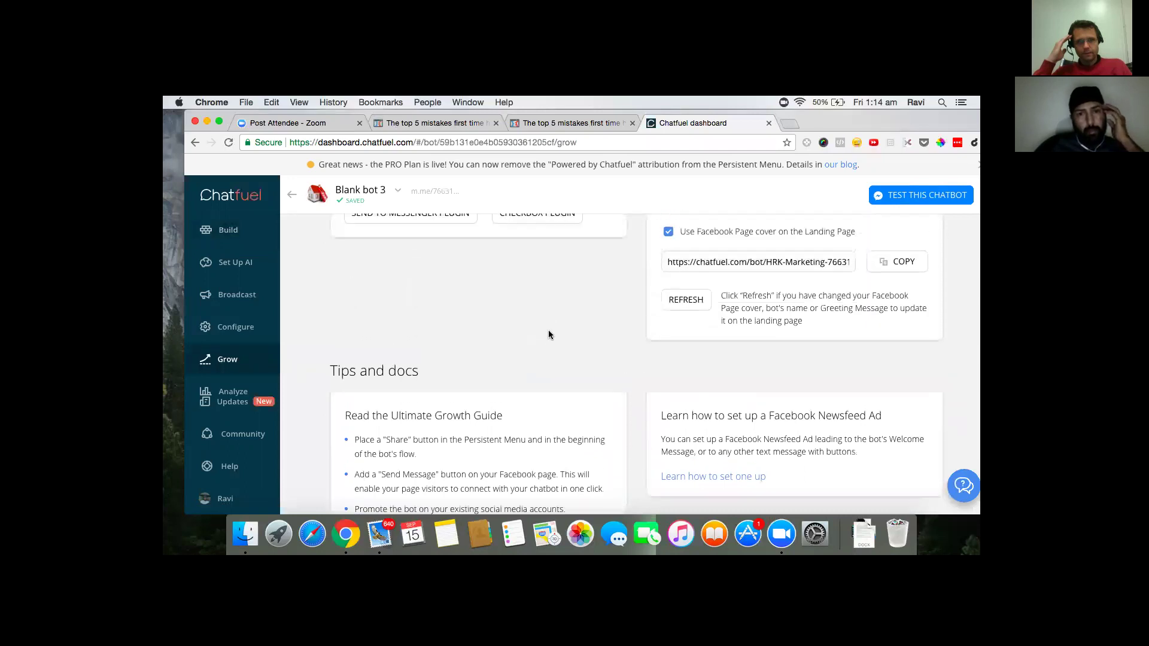
click(537, 220)
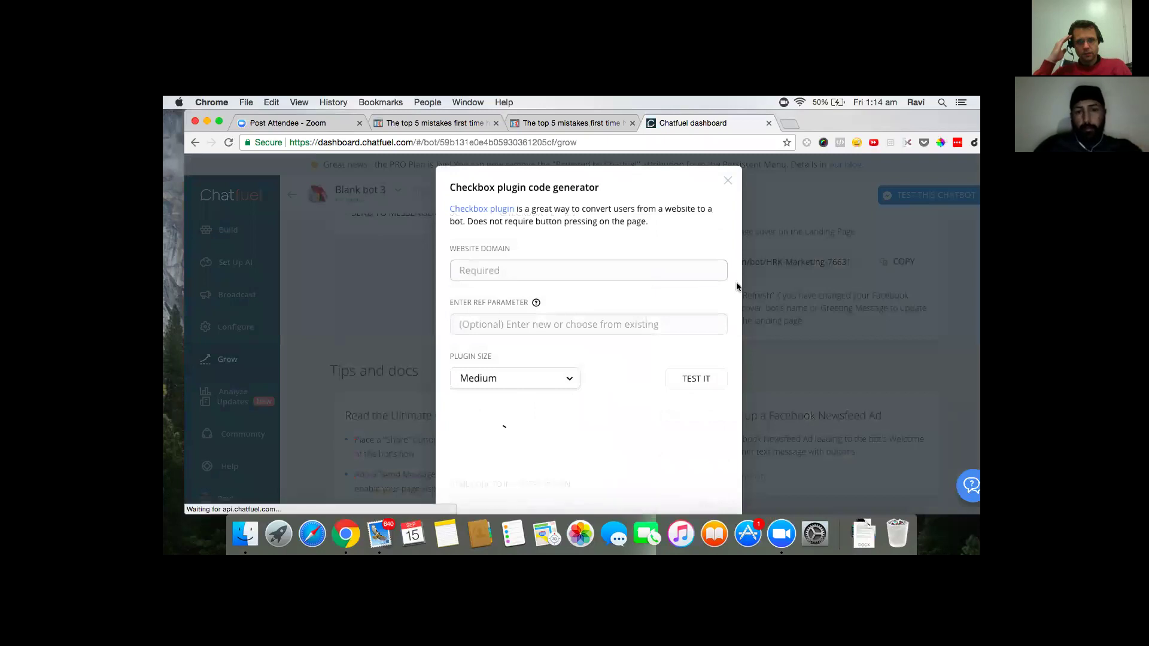
text(app)
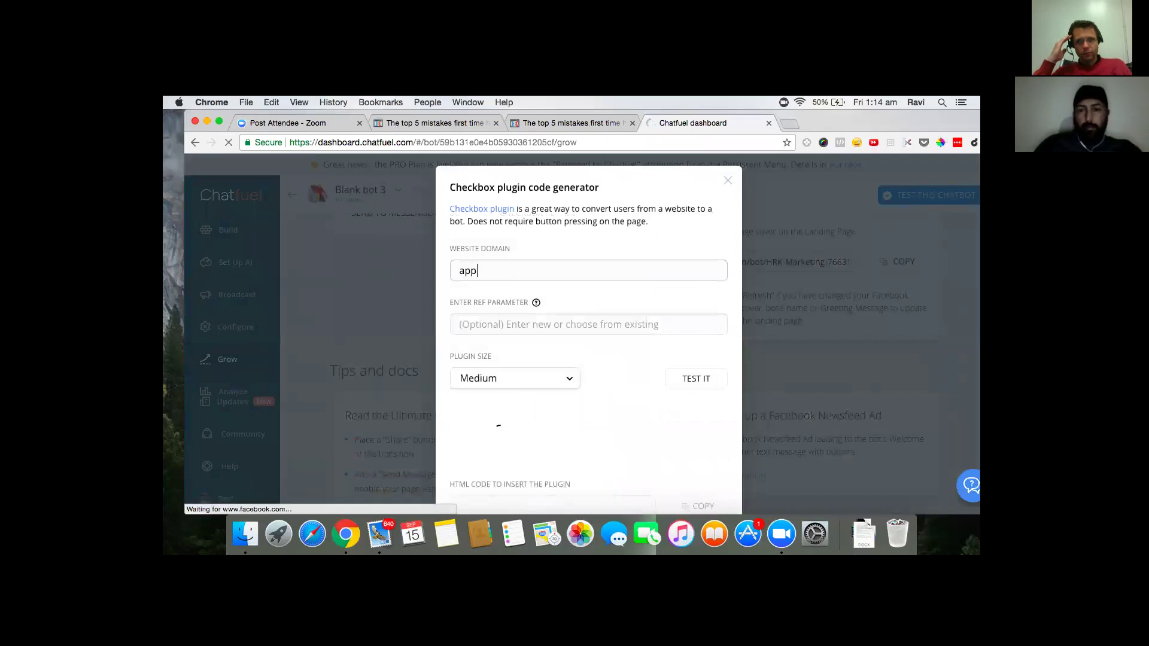
text(.clickfunnels.)
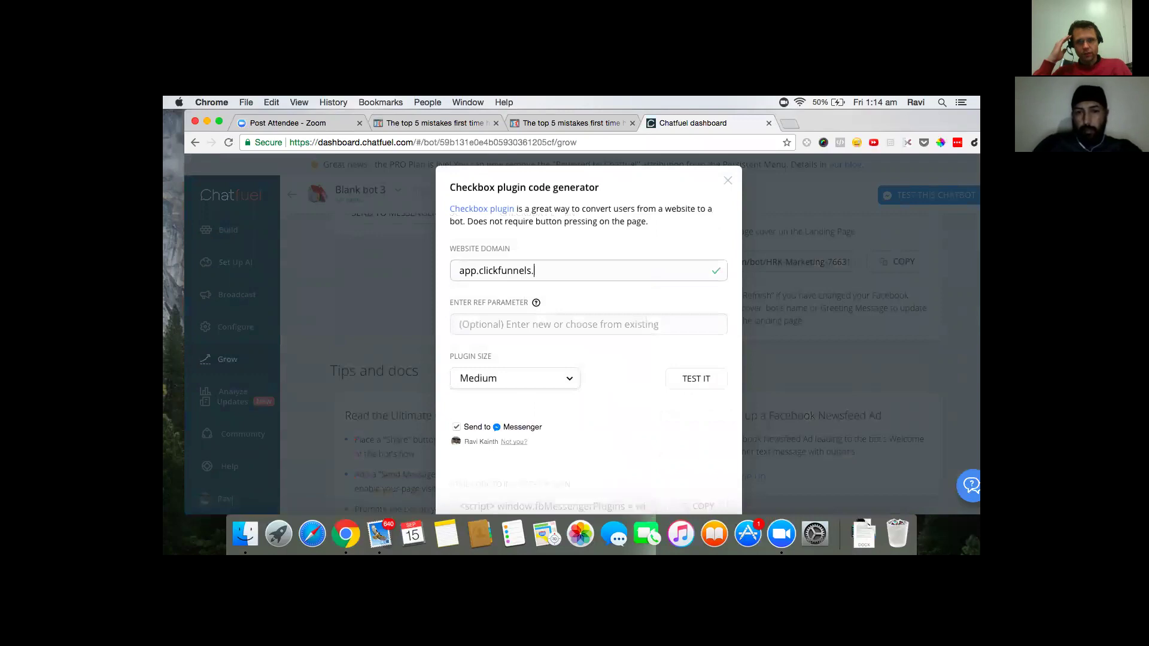
text(com)
key(Tab)
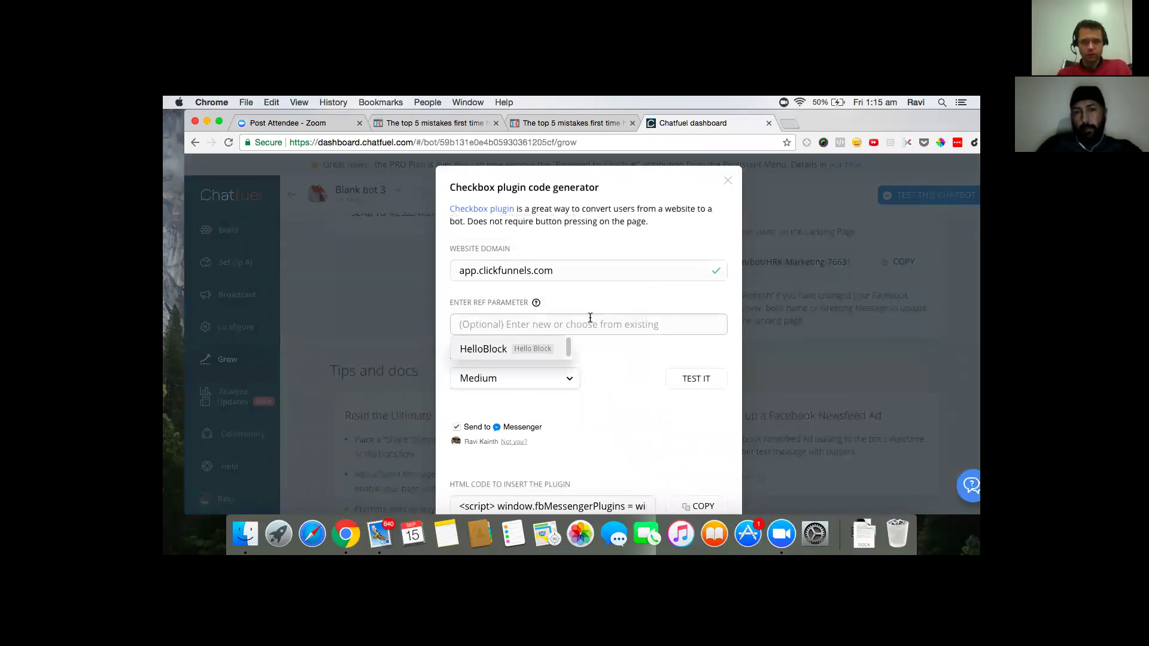
click(484, 350)
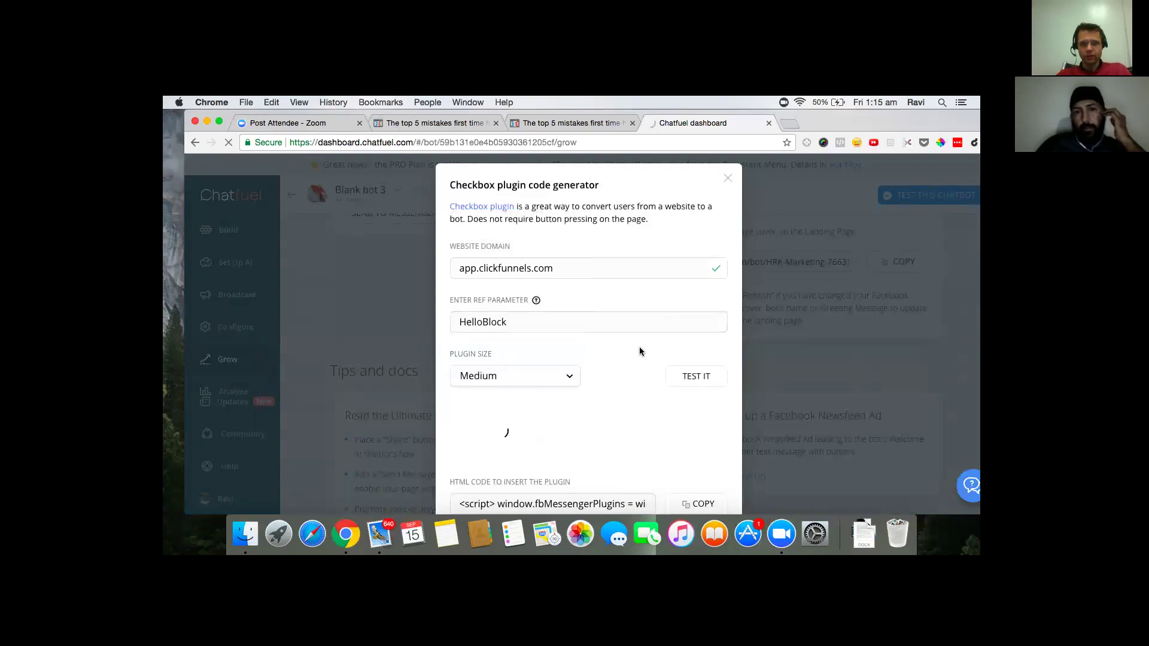
- Copy the plugin's HTML code and close the generator
scroll(639, 347, down, 1)
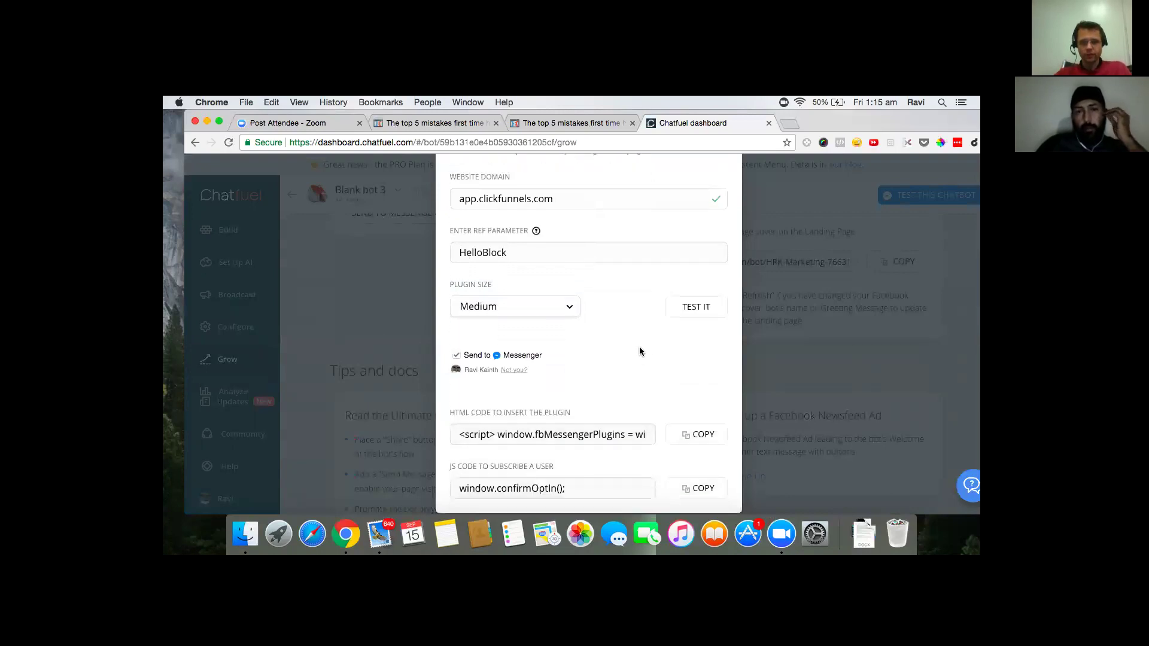
click(697, 423)
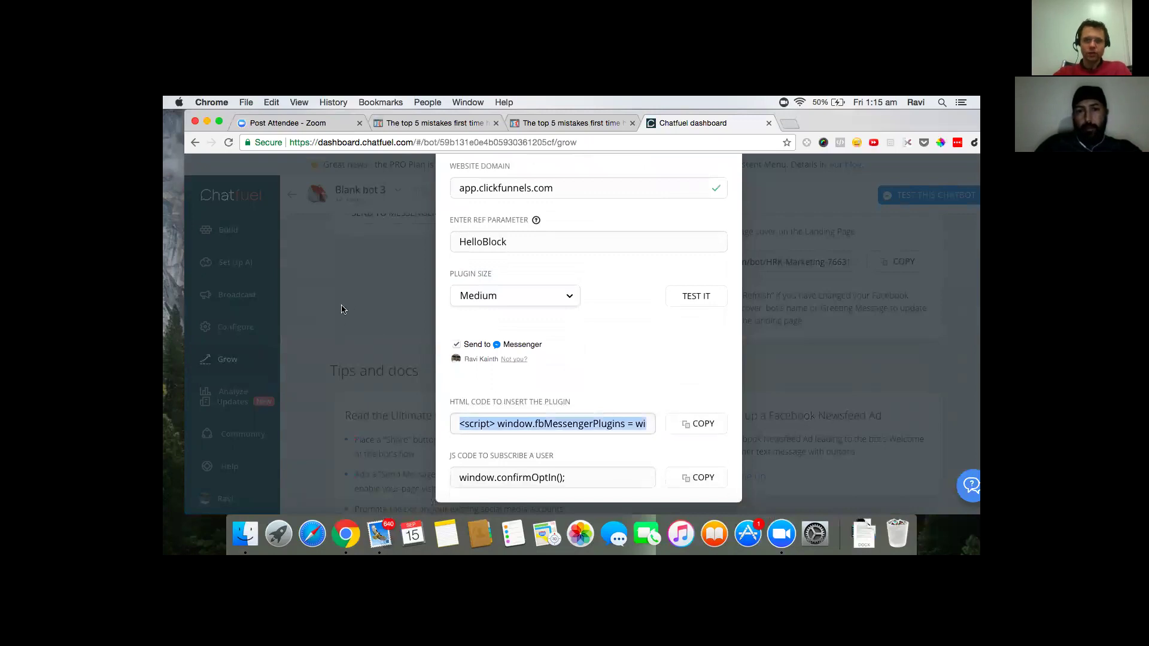
click(203, 302)
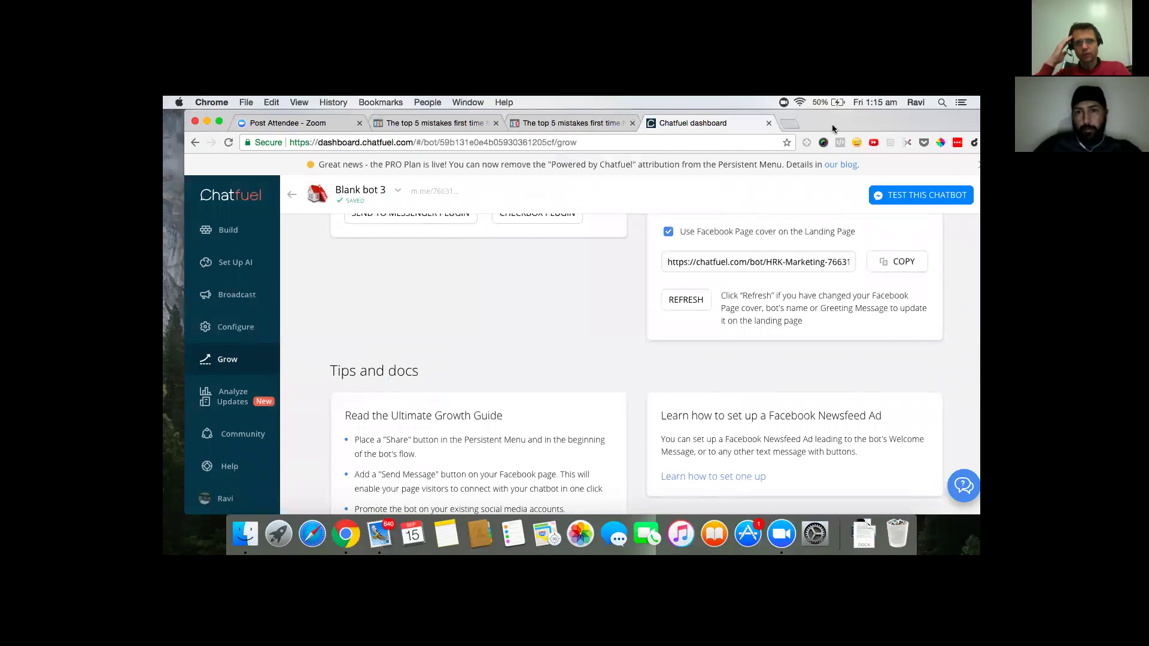
- Search Google for 'javascript beautifier' and open jsbeautifier.org in a new tab
click(793, 122)
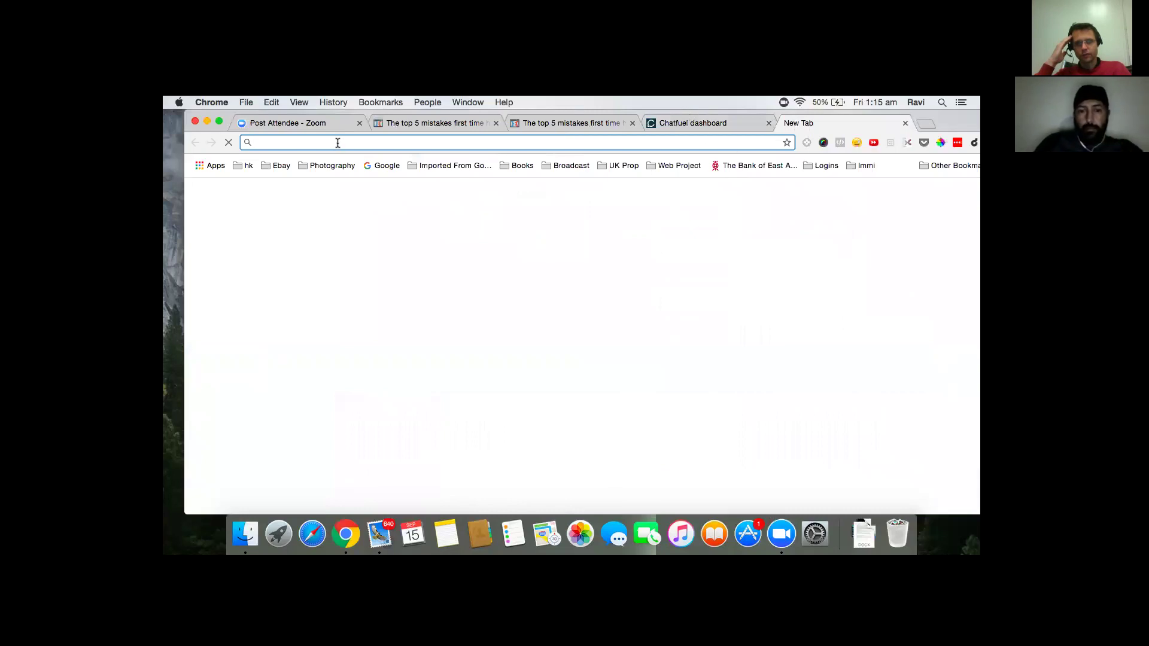
text(jav)
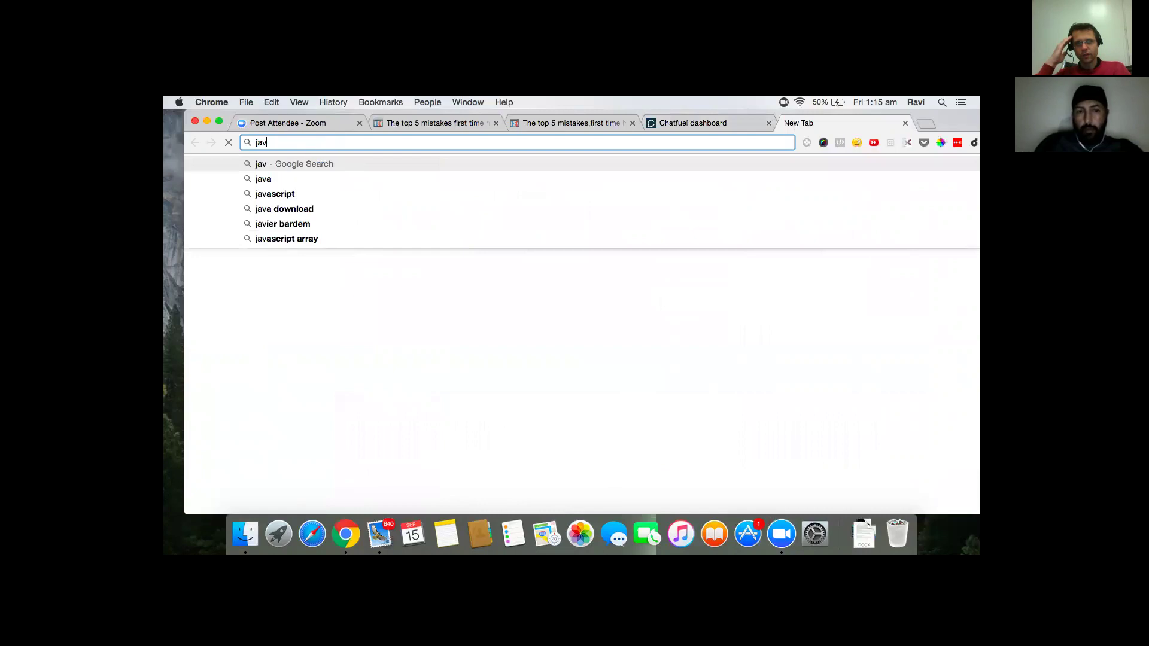
text(asc)
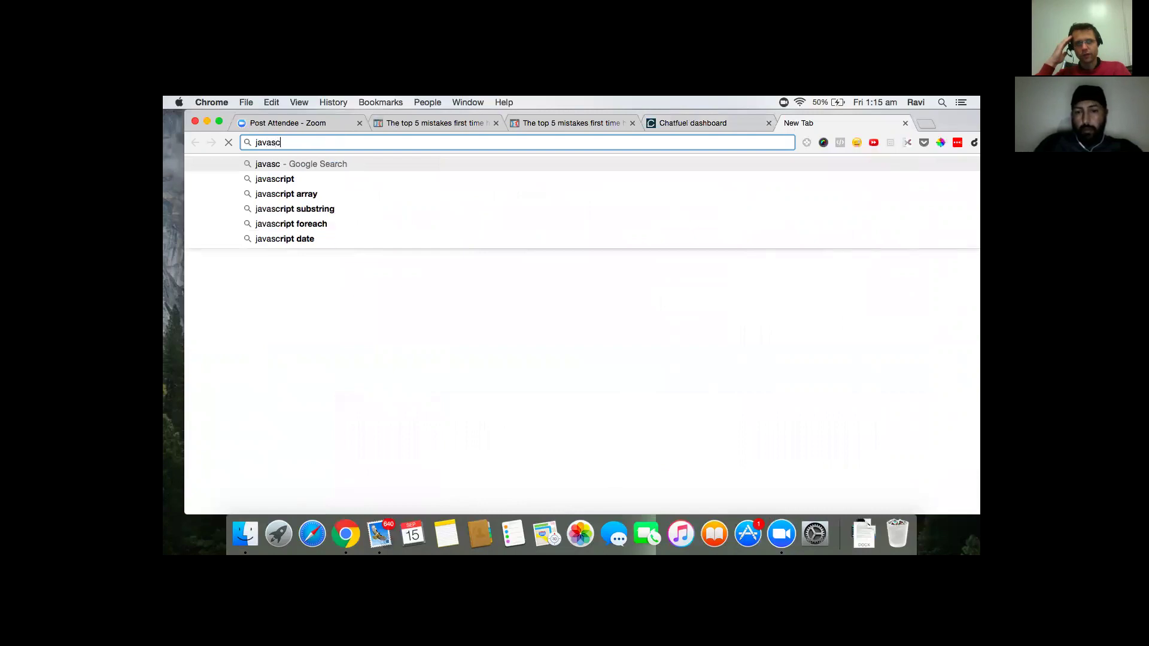
text(riptbeaut)
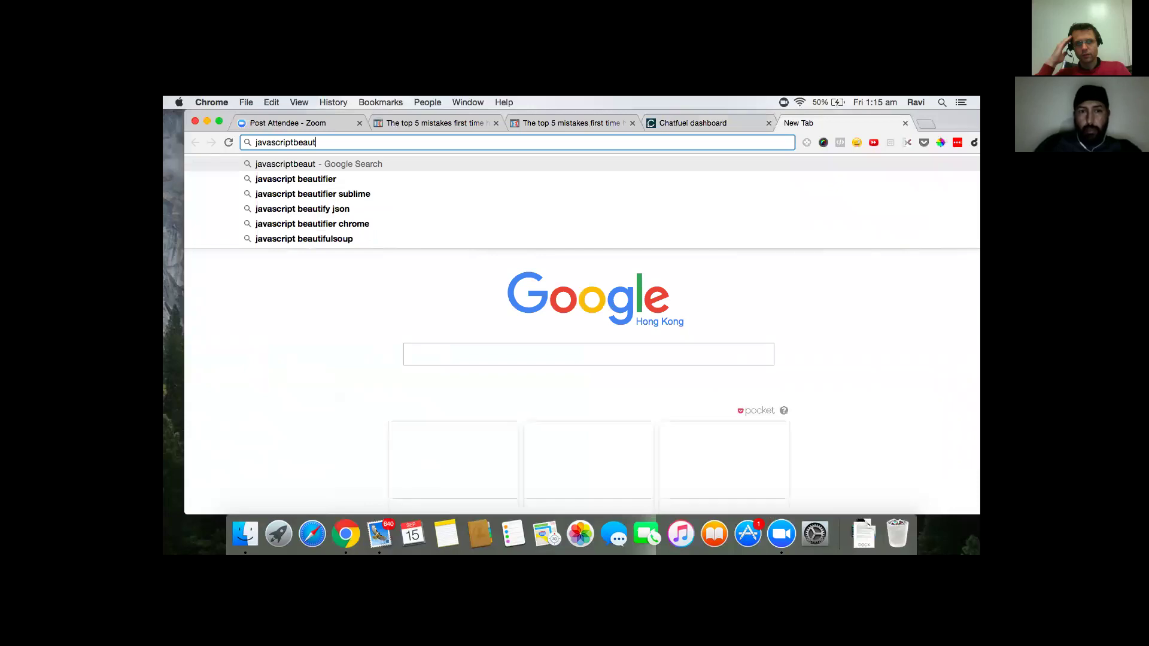
key(Down)
key(Return)
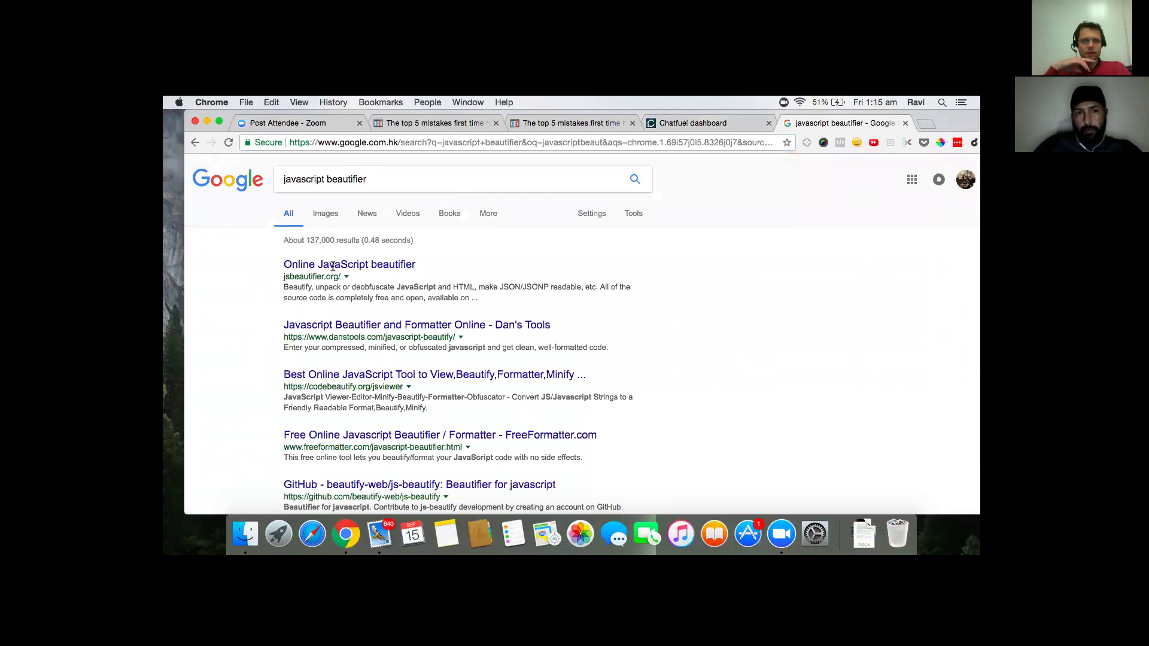
right_click(357, 267)
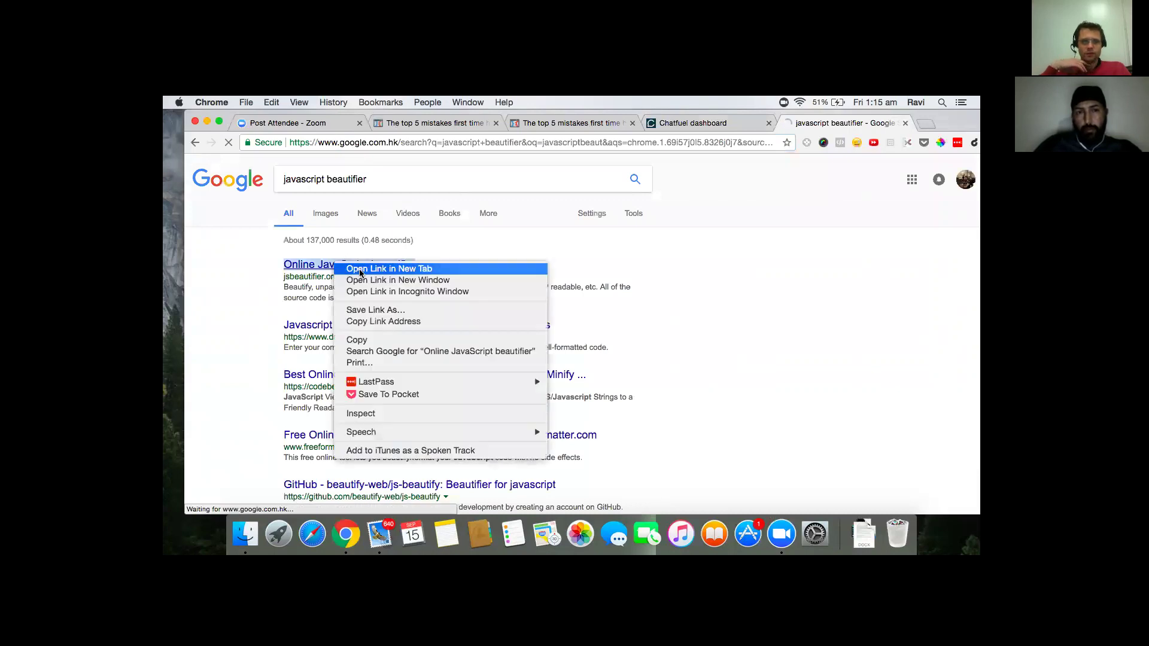
click(365, 267)
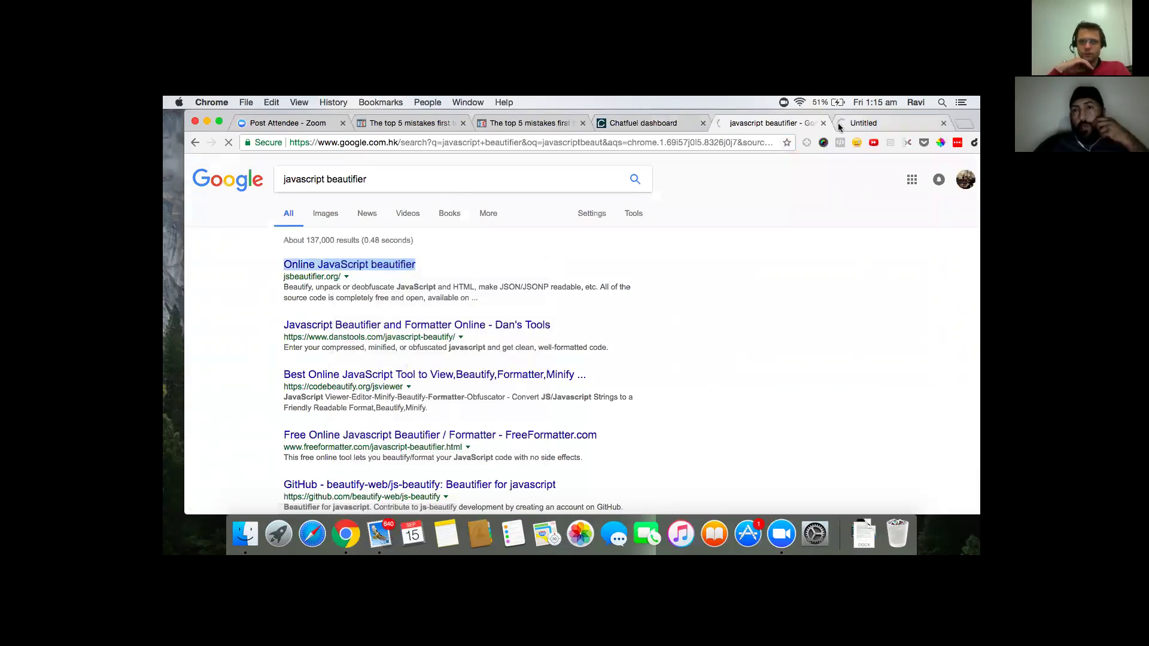
click(863, 123)
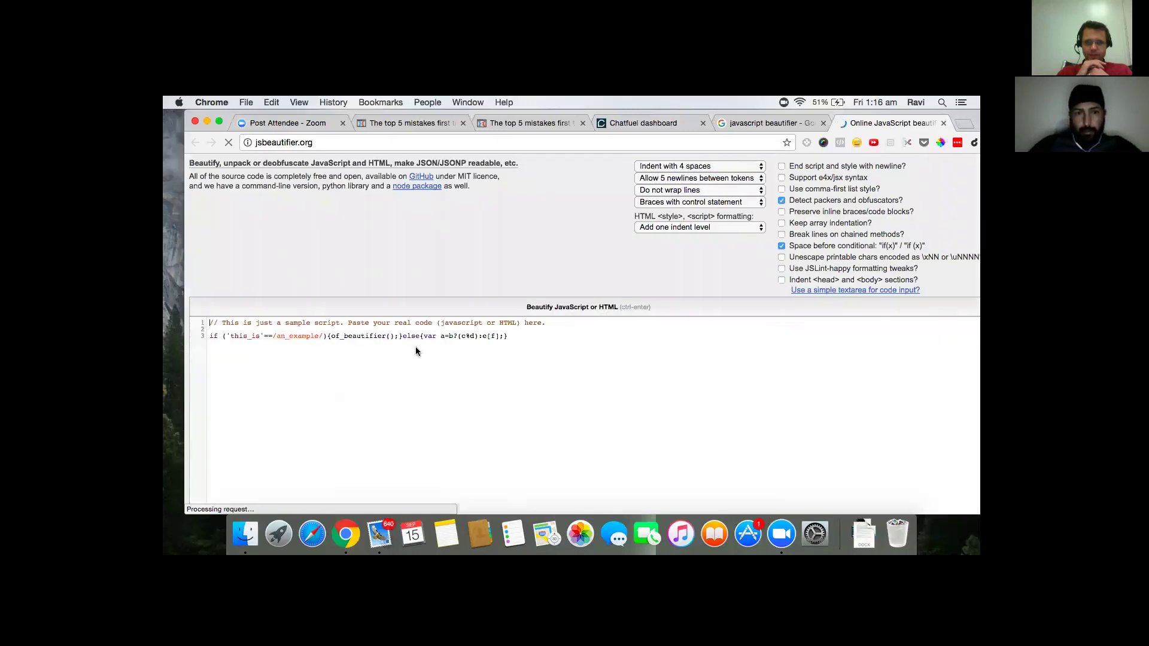
- Paste the copied checkbox plugin code into jsbeautifier.org and beautify it into indented lines
click(315, 326)
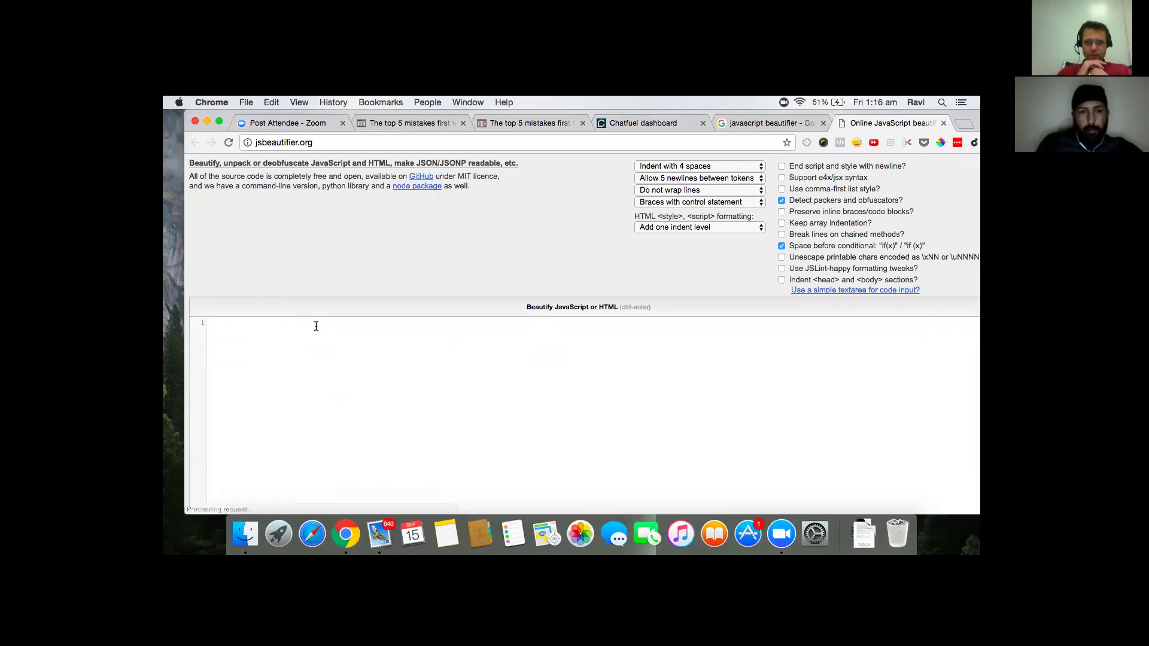
key(super+v)
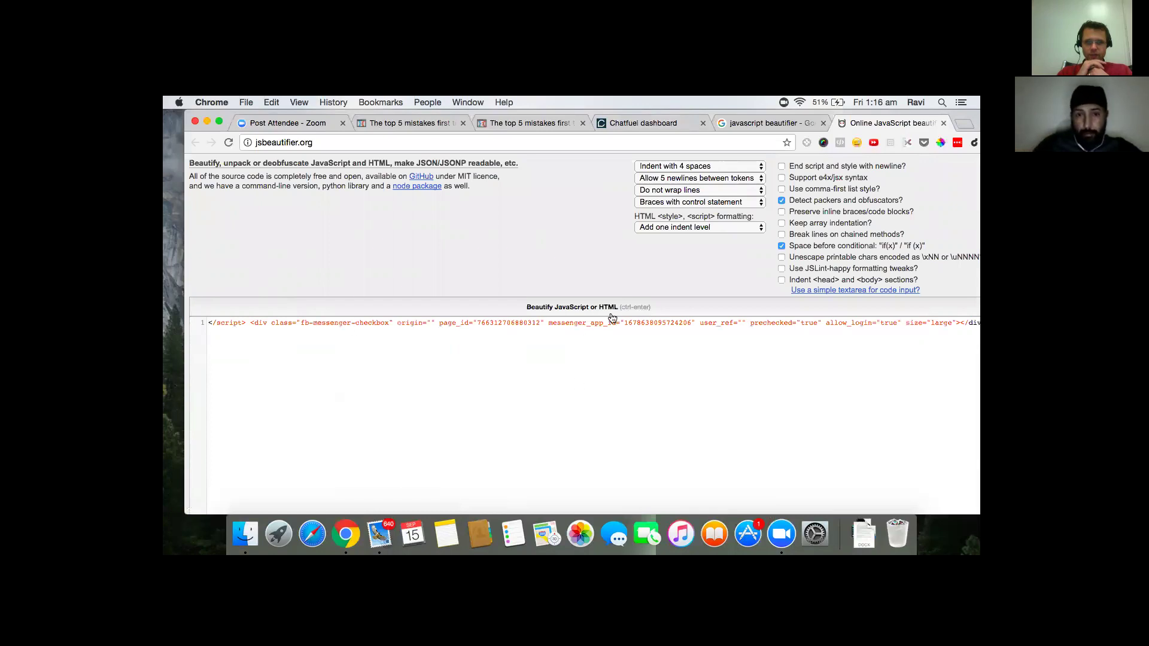
click(578, 308)
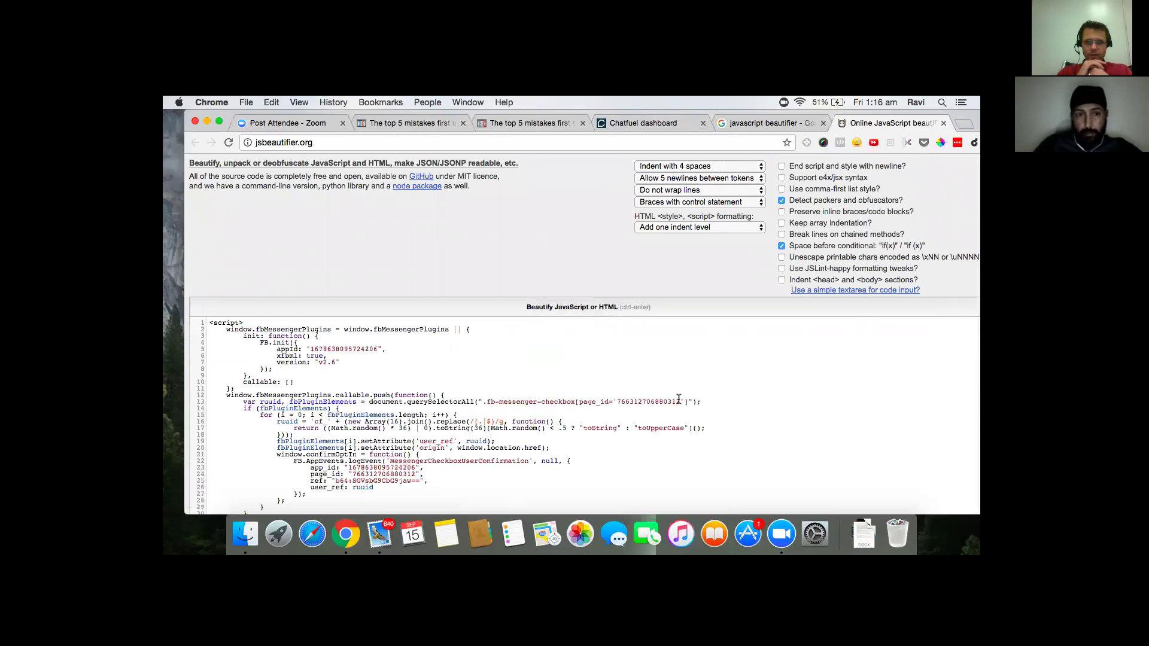
scroll(628, 406, down, 4)
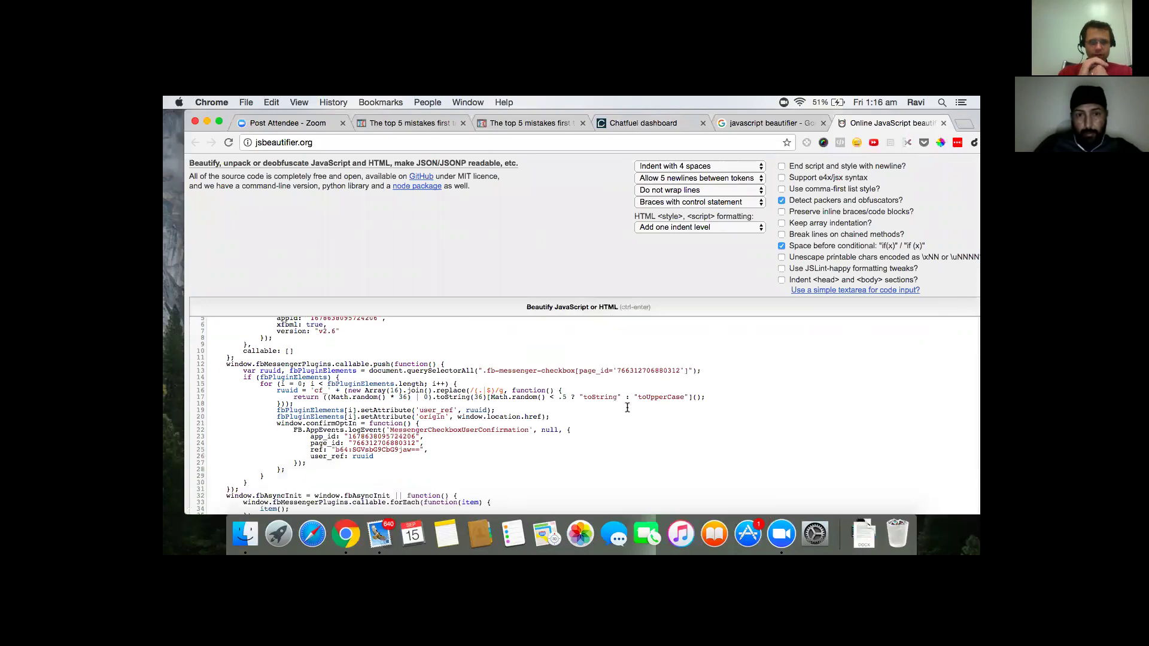
scroll(627, 406, down, 5)
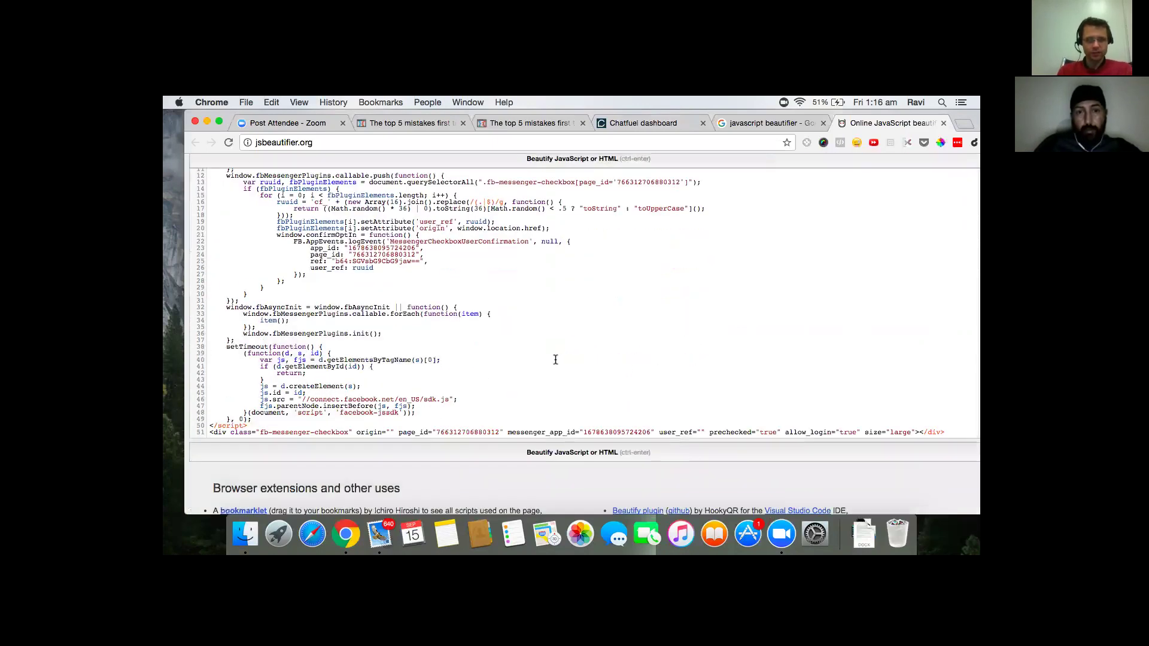
scroll(558, 351, down, 4)
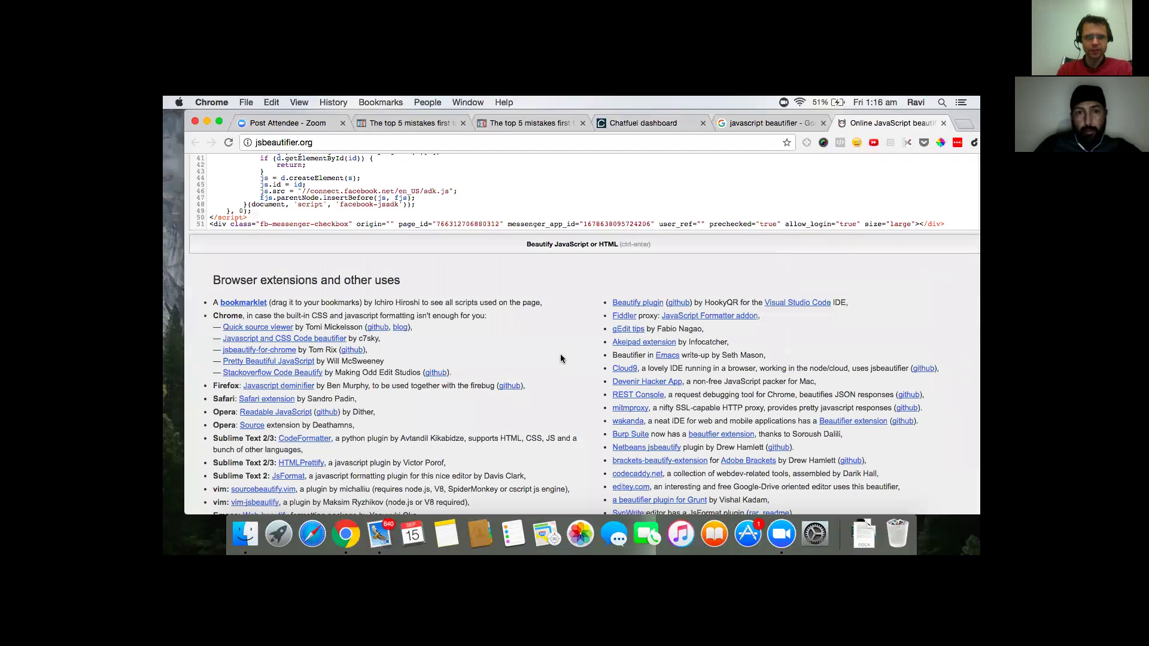
scroll(560, 354, up, 5)
scroll(561, 355, up, 1)
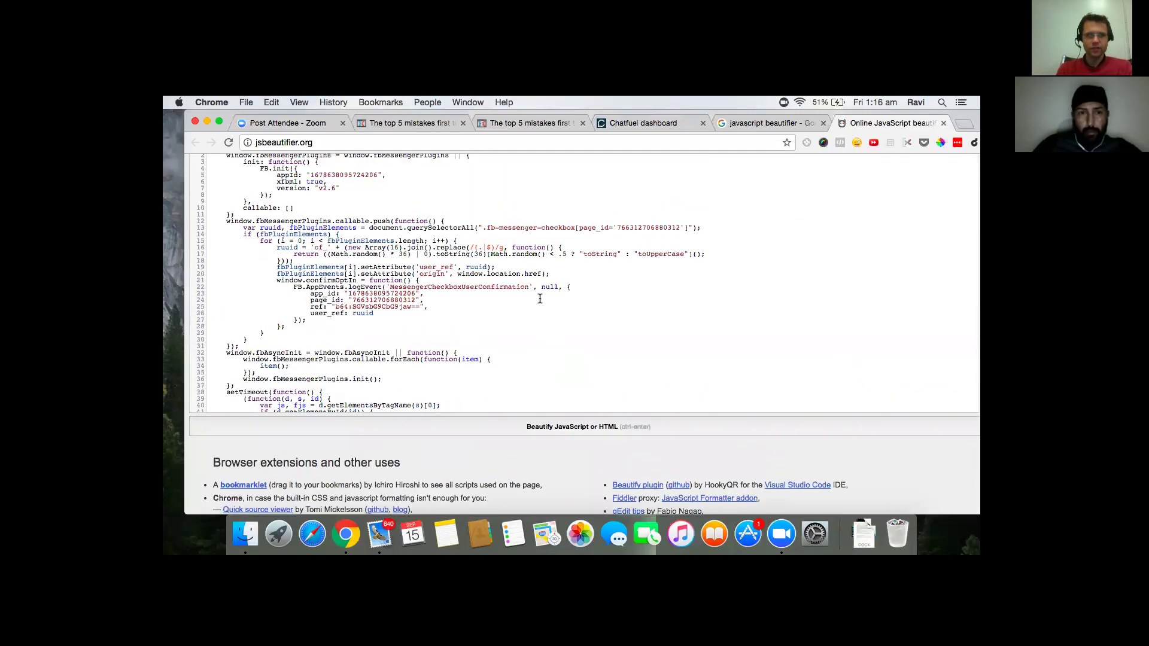
scroll(522, 289, up, 2)
scroll(532, 266, up, 1)
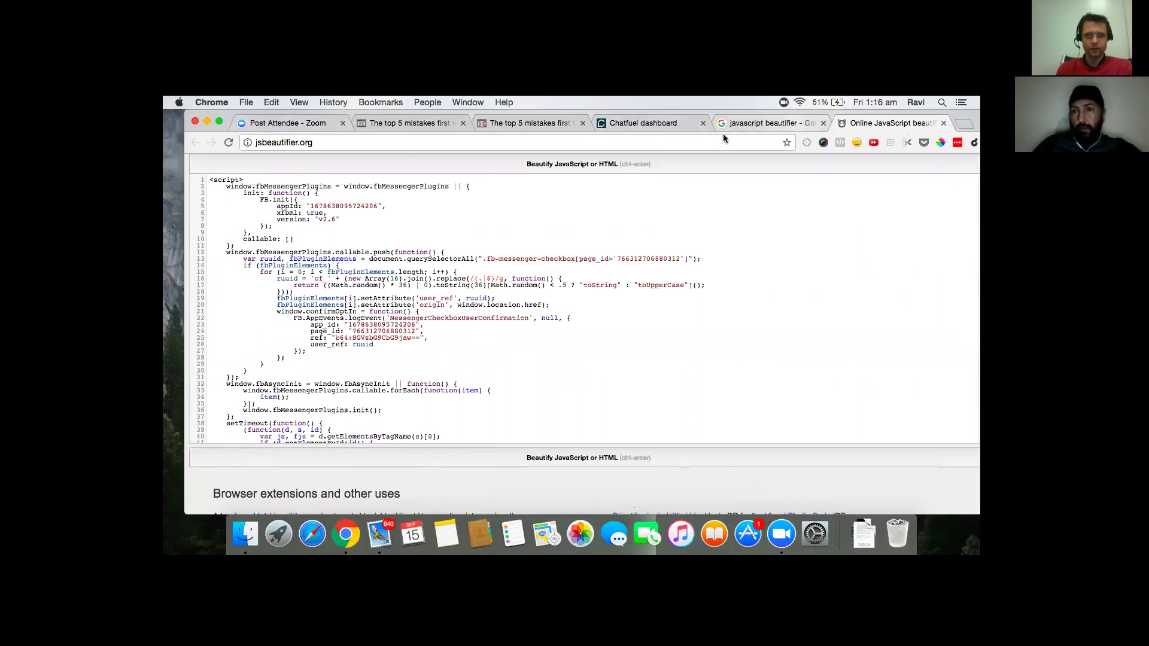
click(771, 124)
click(328, 146)
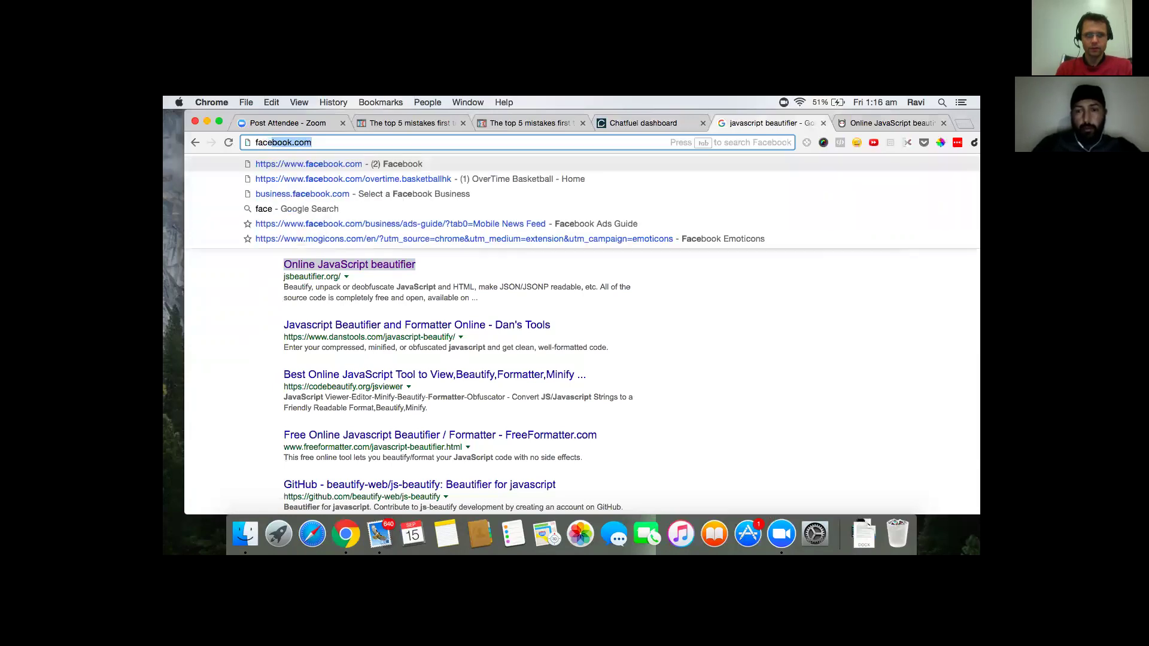
- Go to facebook.com and open the full Messenger inbox
key(Return)
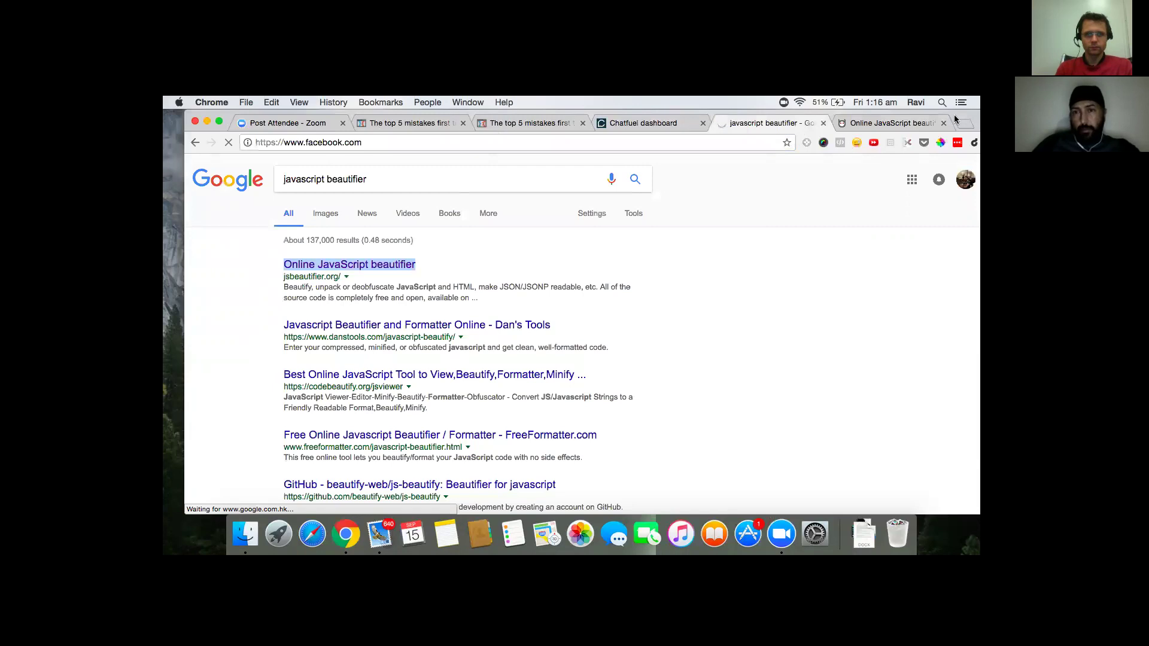
drag(962, 113, 963, 145)
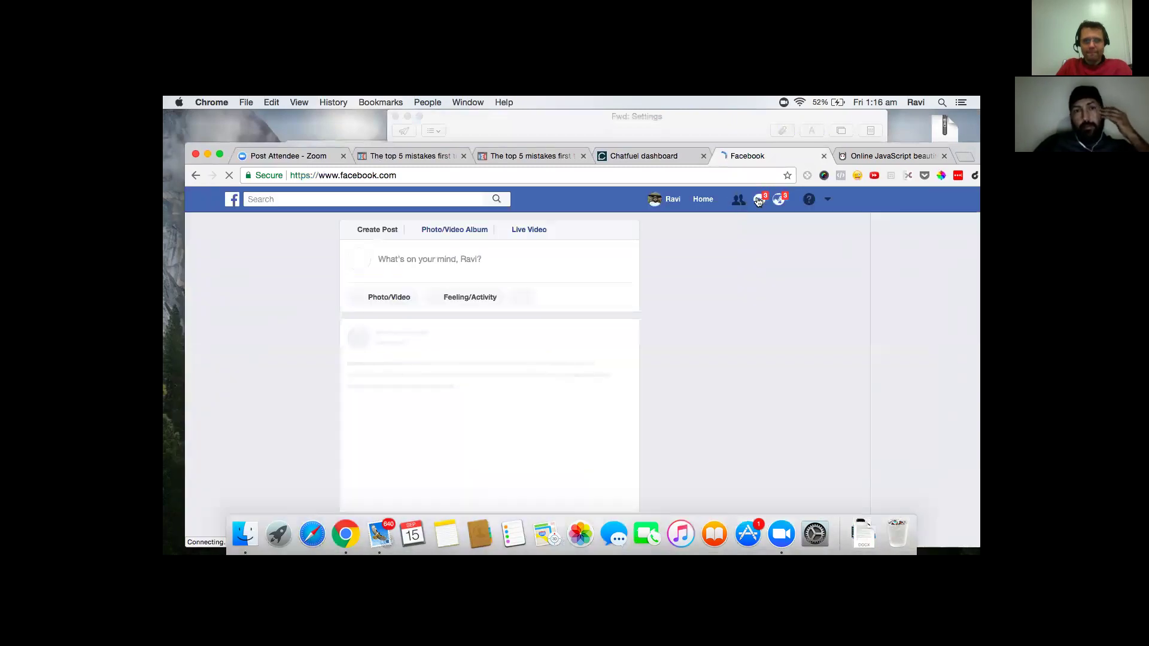
click(759, 201)
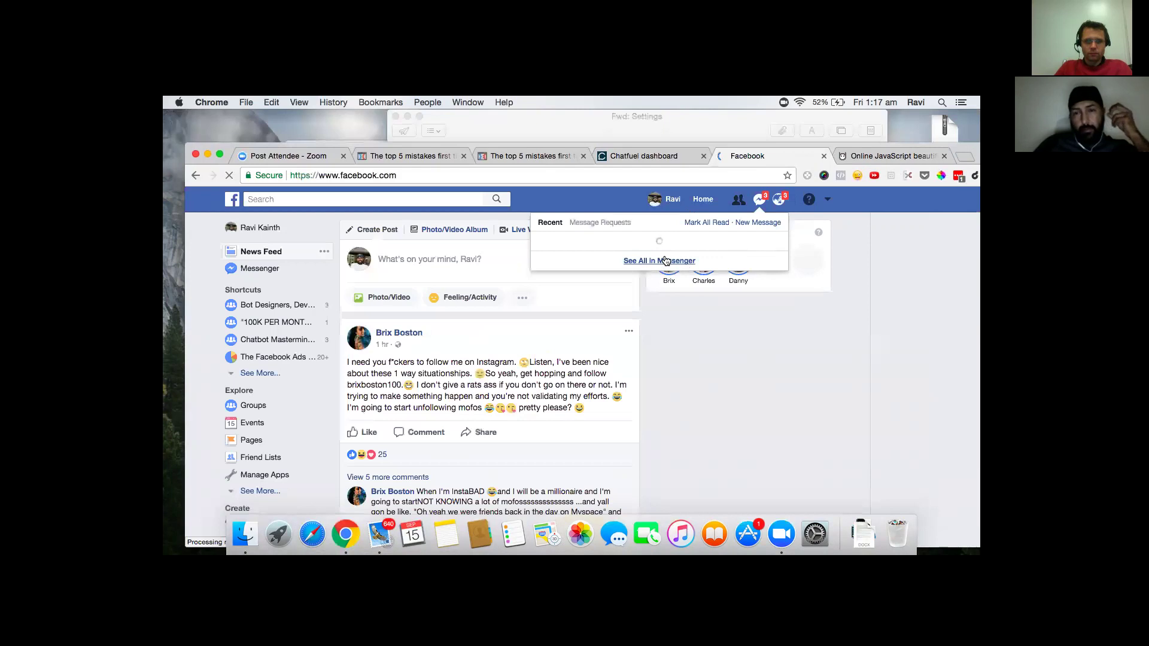
click(665, 261)
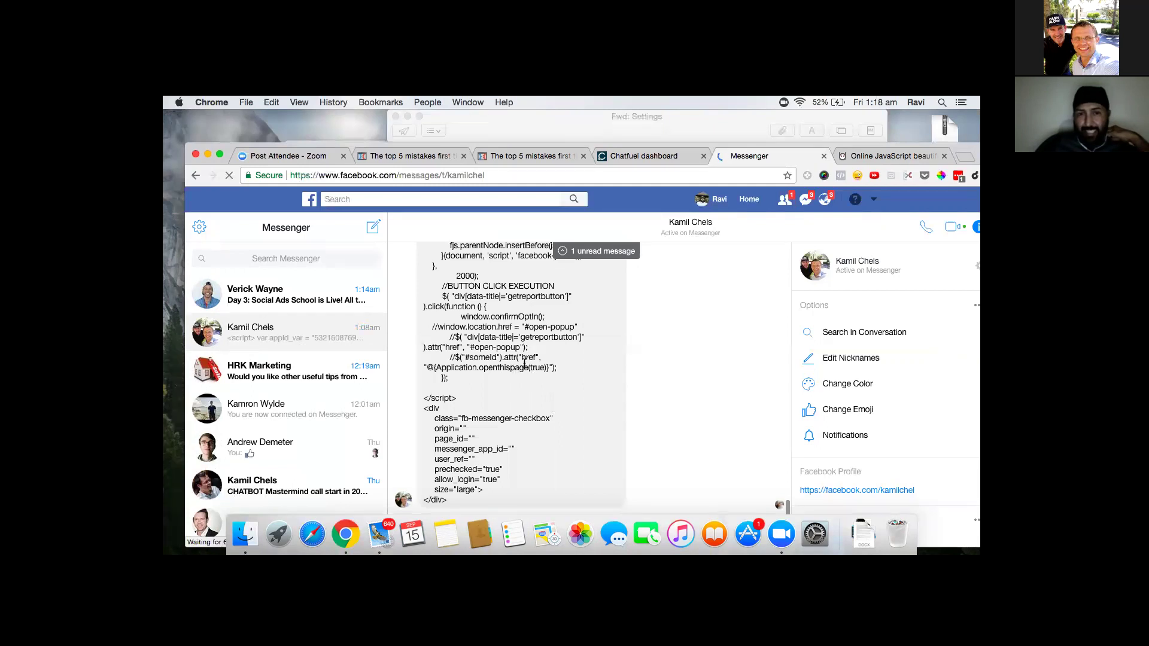
- Select the shared <script> checkbox code in the conversation, then return to the beautifier tab
scroll(536, 412, up, 15)
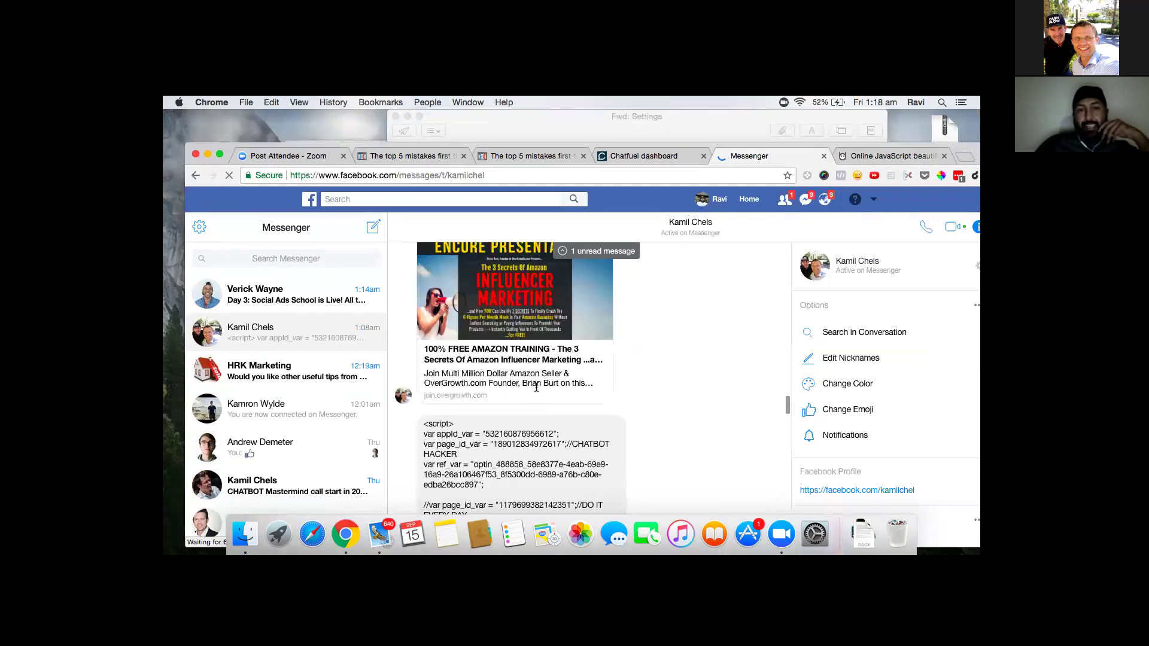
scroll(584, 399, down, 4)
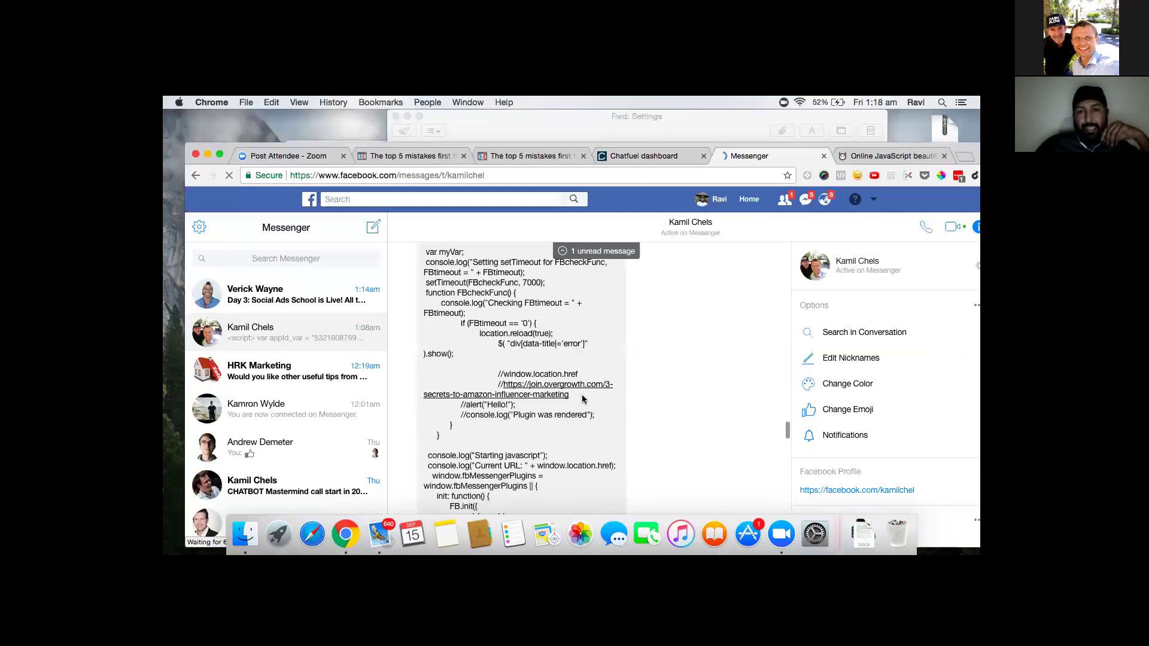
scroll(620, 417, up, 10)
scroll(620, 417, up, 5)
scroll(544, 452, down, 4)
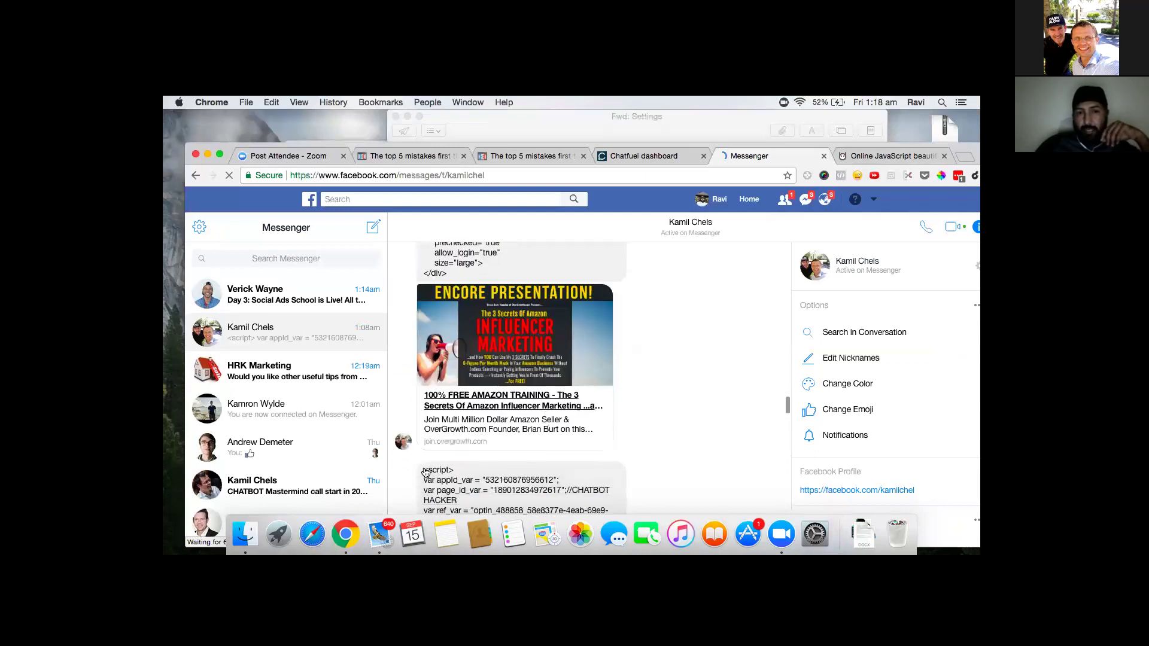
scroll(437, 478, up, 1)
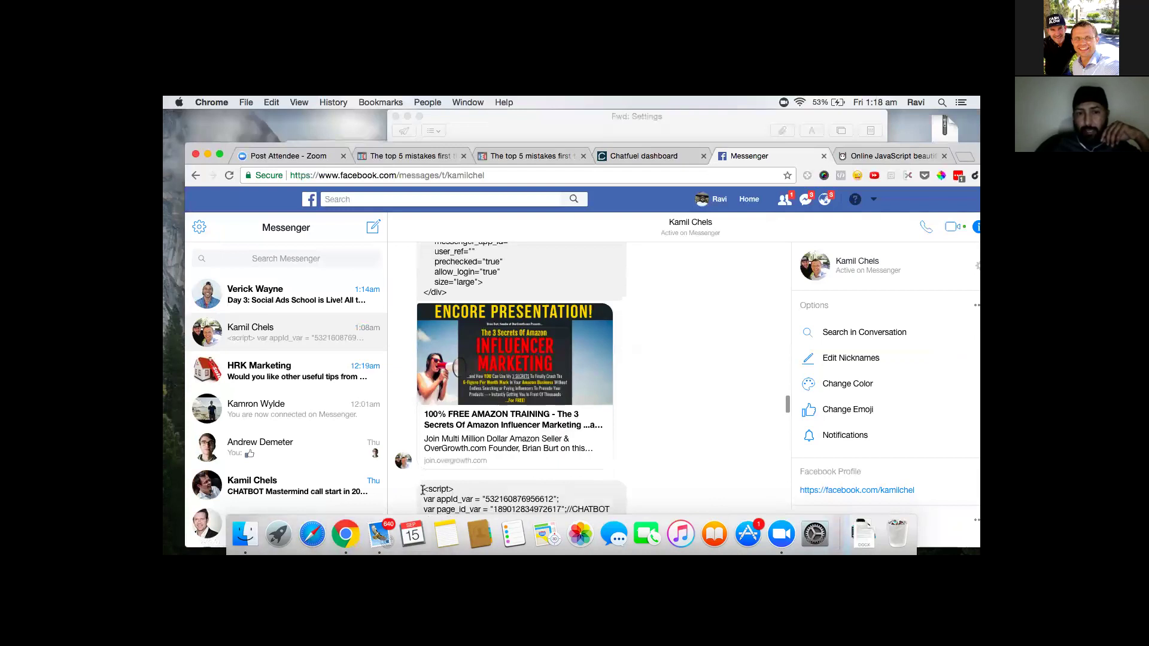
drag(423, 487, 456, 490)
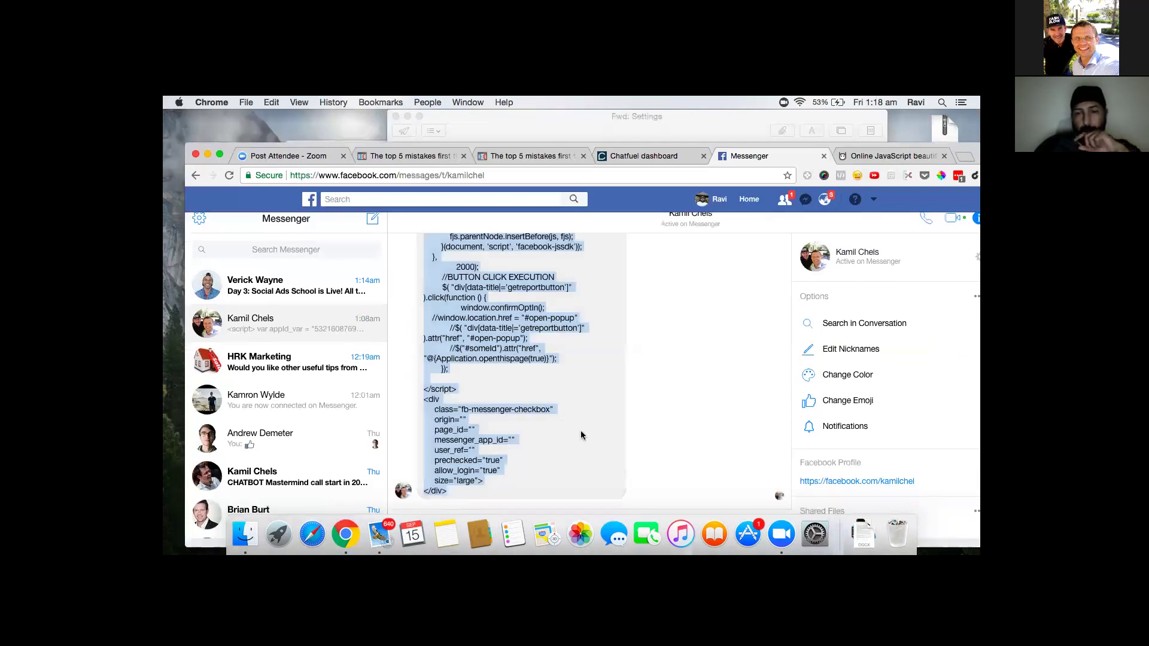
click(883, 156)
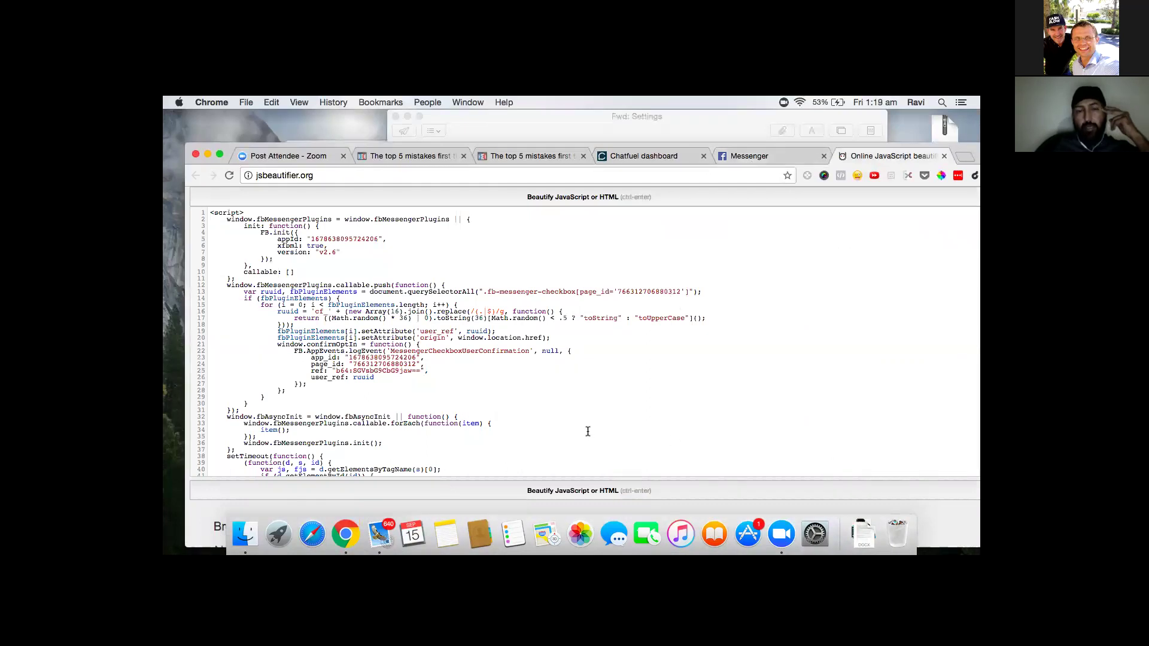
- Review the beautified checkbox code down to its closing div, then bring Notes forward
scroll(624, 407, up, 5)
scroll(620, 405, down, 10)
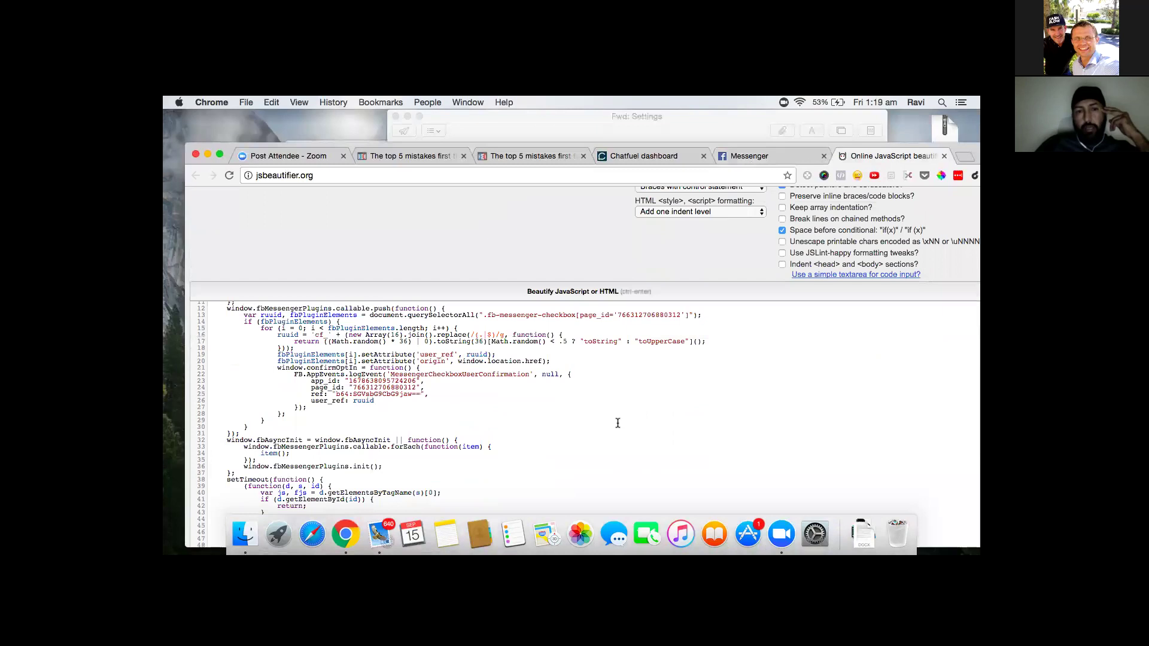
scroll(601, 469, down, 1)
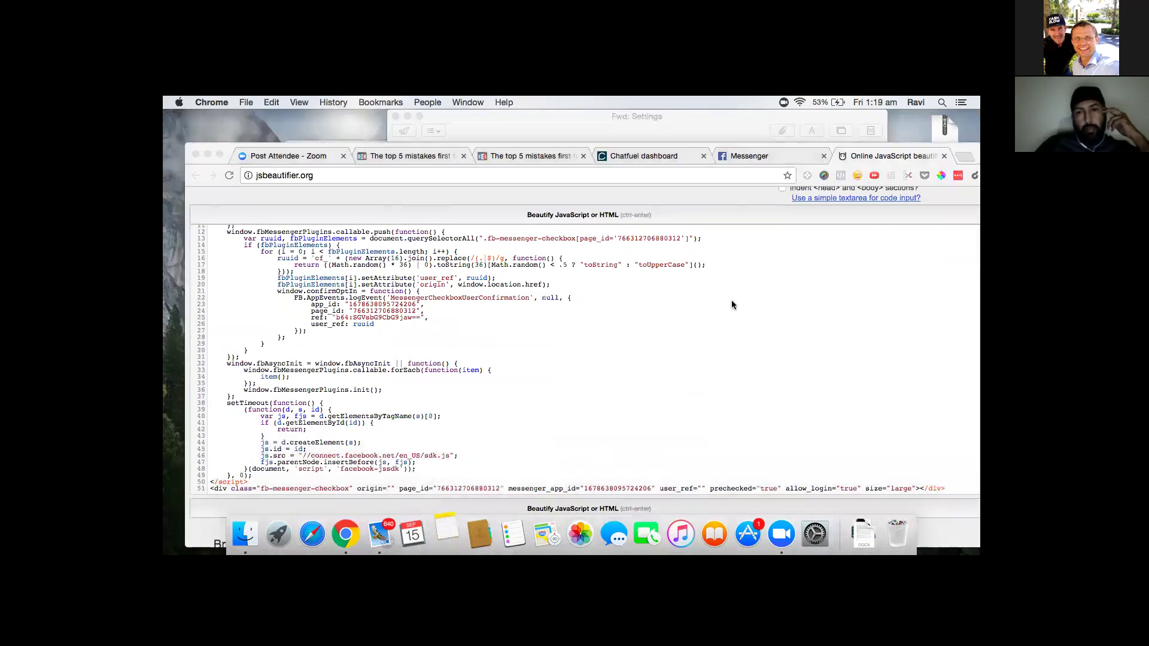
click(447, 532)
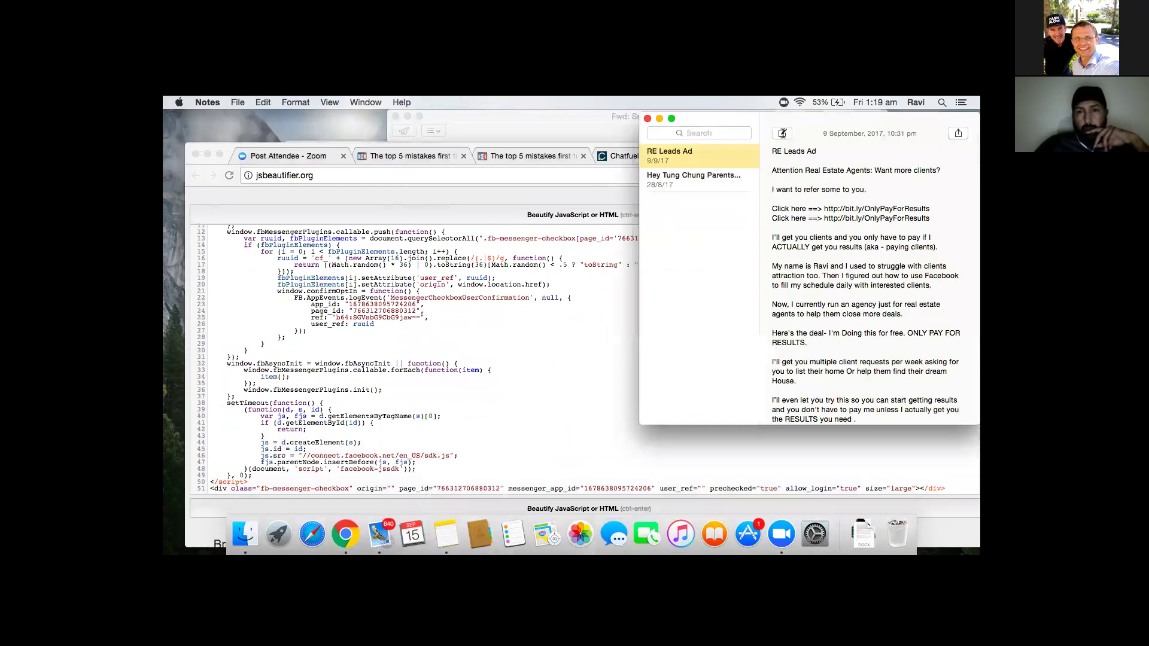
- Dismiss the LinkedIn share prompt in Apple Notes
click(958, 135)
click(778, 136)
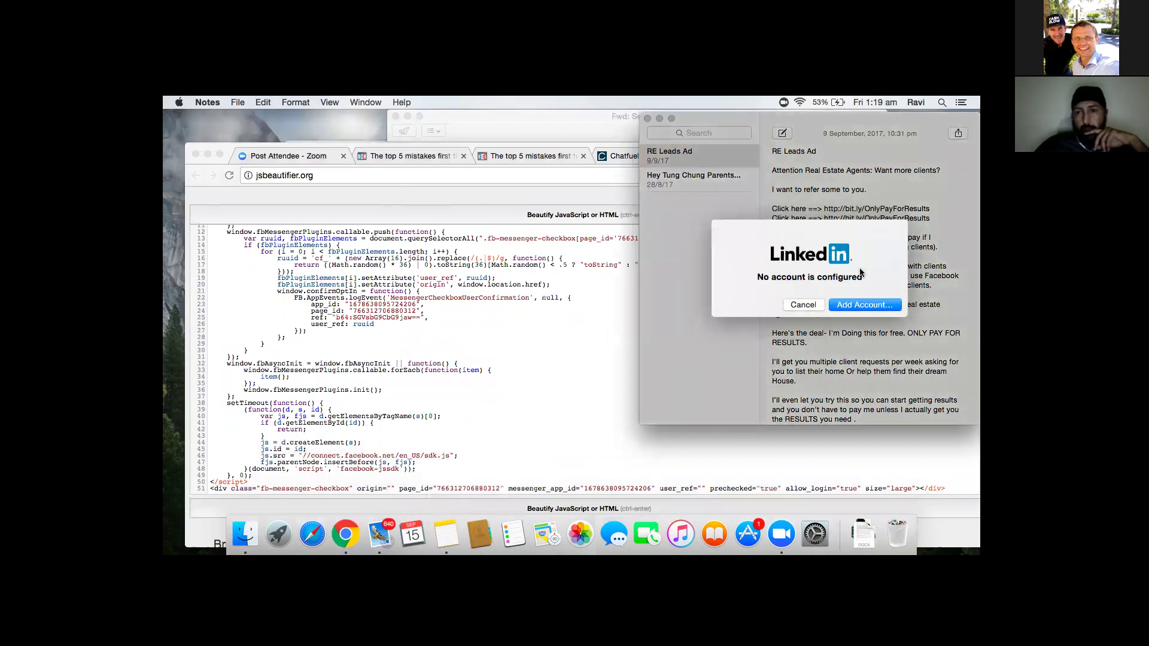
click(902, 369)
click(802, 305)
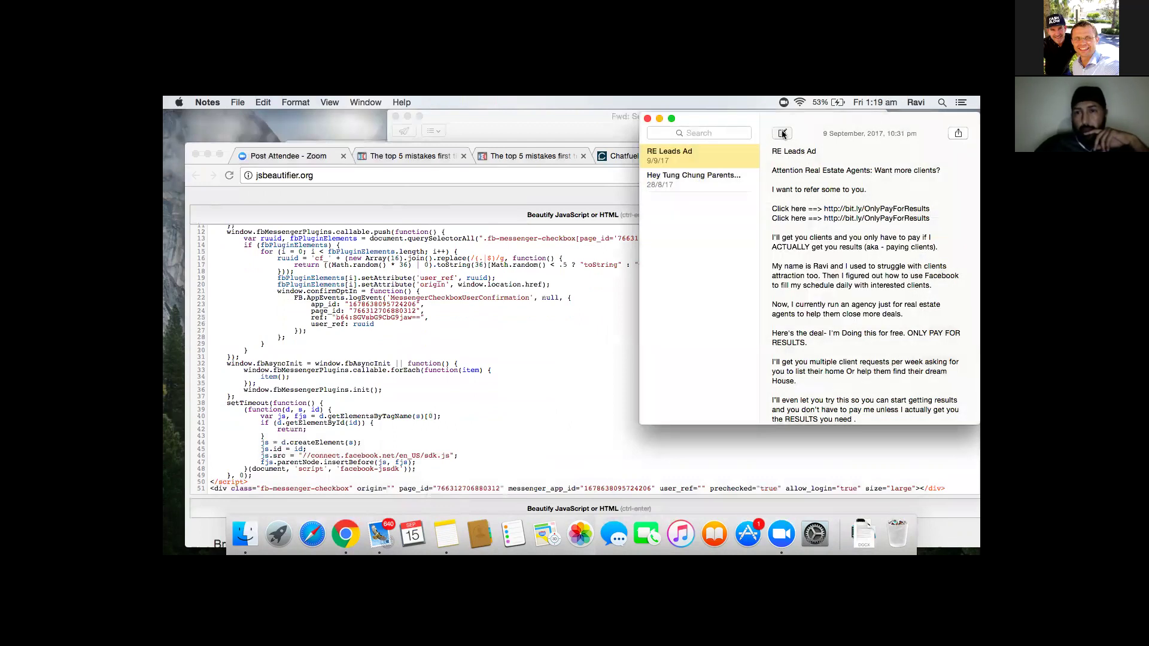
- Paste the opt-in script template into a new note, then bring the beautified code back in Chrome
click(783, 134)
right_click(820, 185)
click(828, 203)
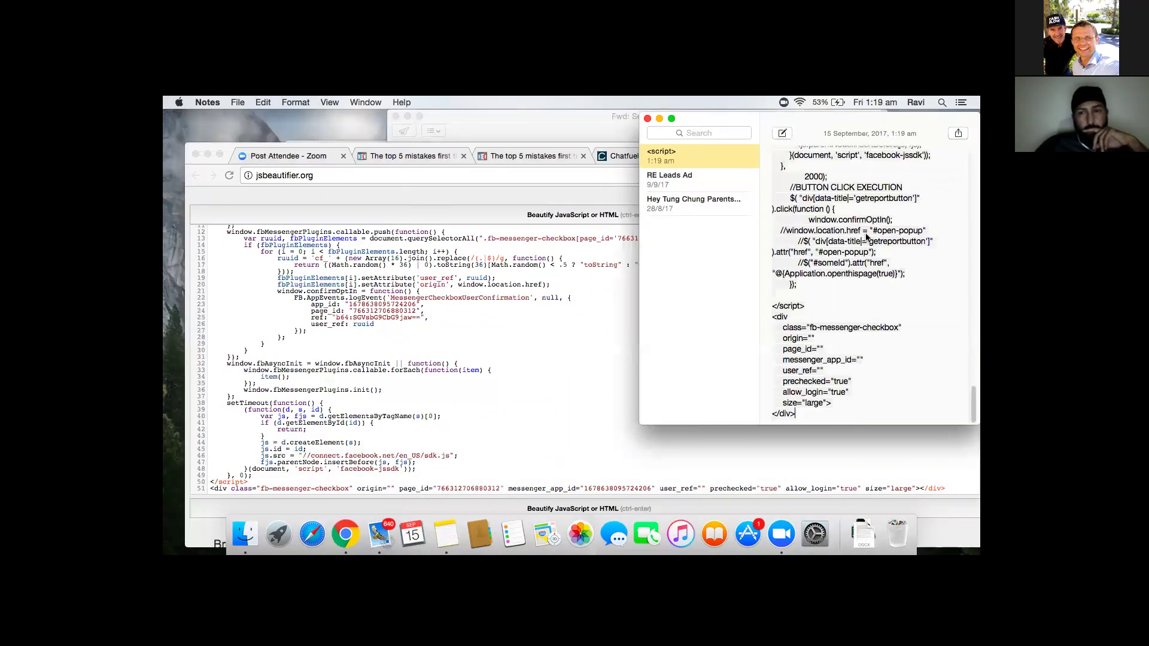
scroll(866, 237, up, 15)
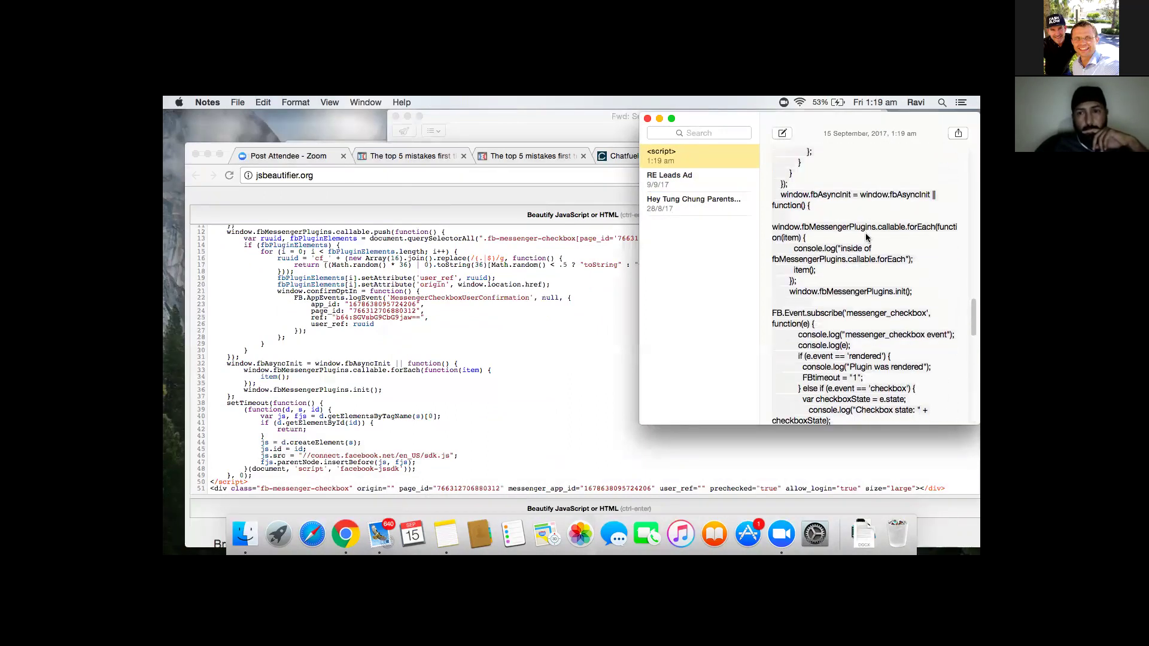
scroll(865, 237, up, 15)
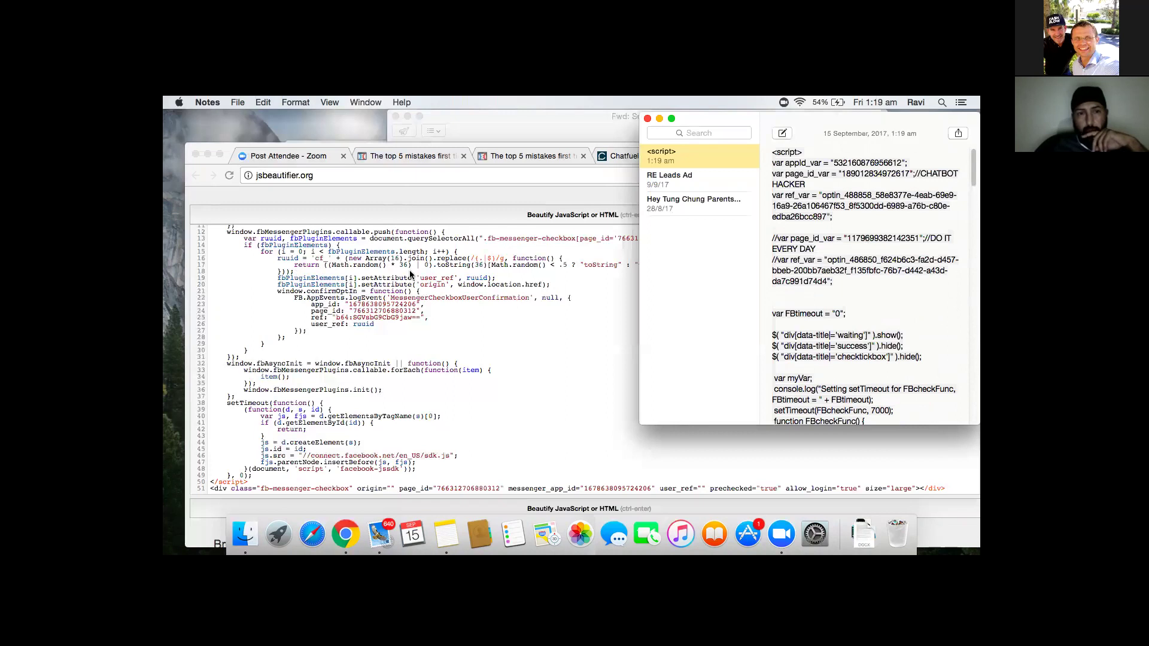
click(410, 273)
scroll(409, 273, down, 3)
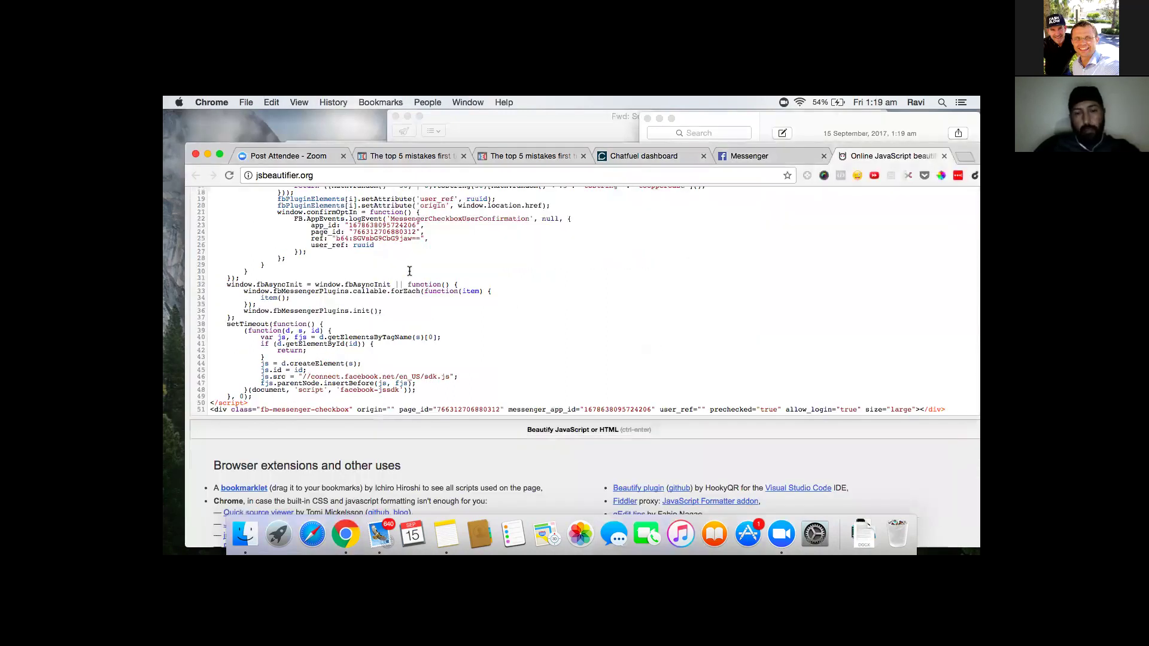
- Select the appId number on line 5 of the beautified checkbox code, then return to the script note
scroll(483, 281, down, 6)
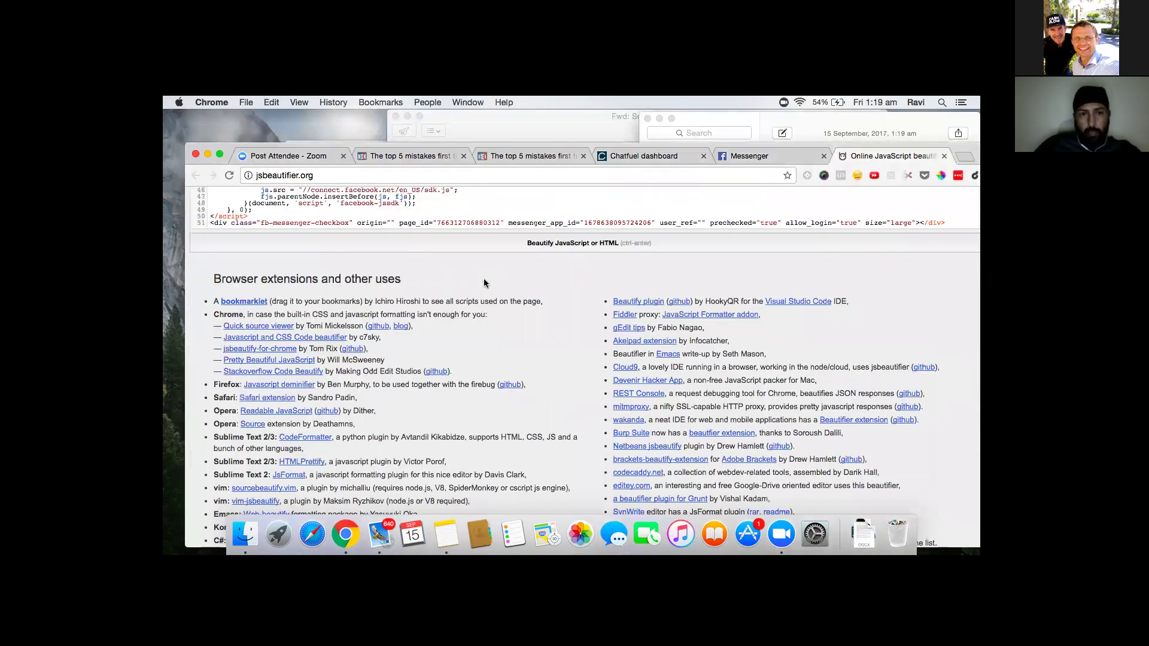
scroll(484, 278, up, 3)
drag(566, 318, 564, 392)
drag(568, 319, 569, 339)
click(568, 372)
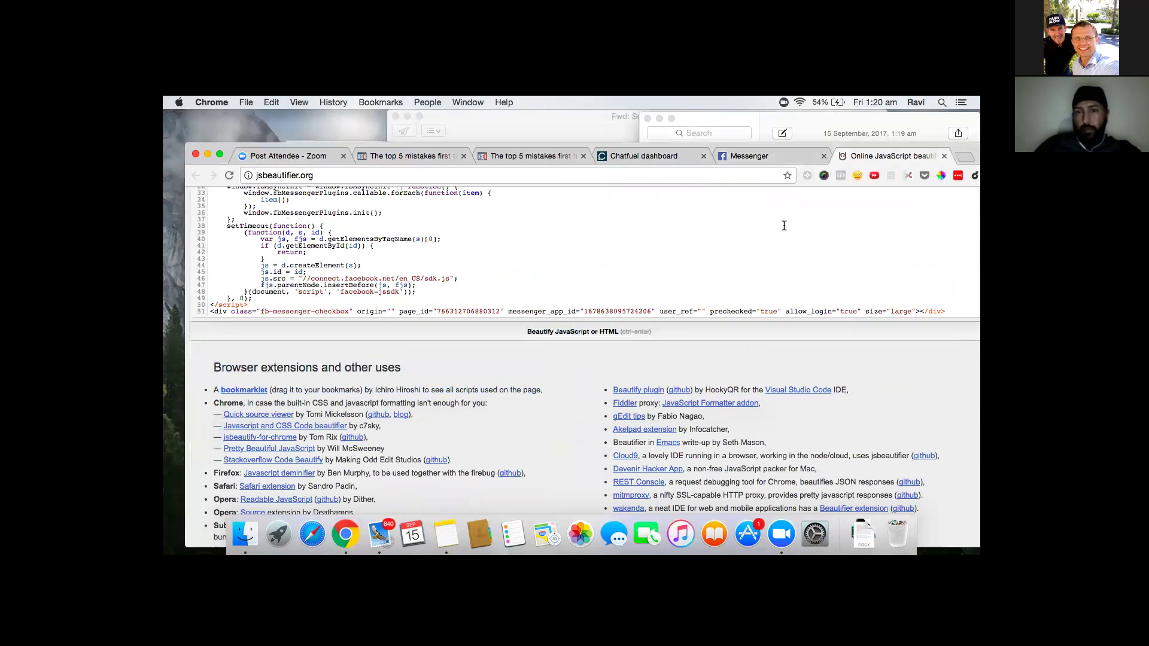
scroll(617, 238, down, 2)
scroll(617, 238, up, 5)
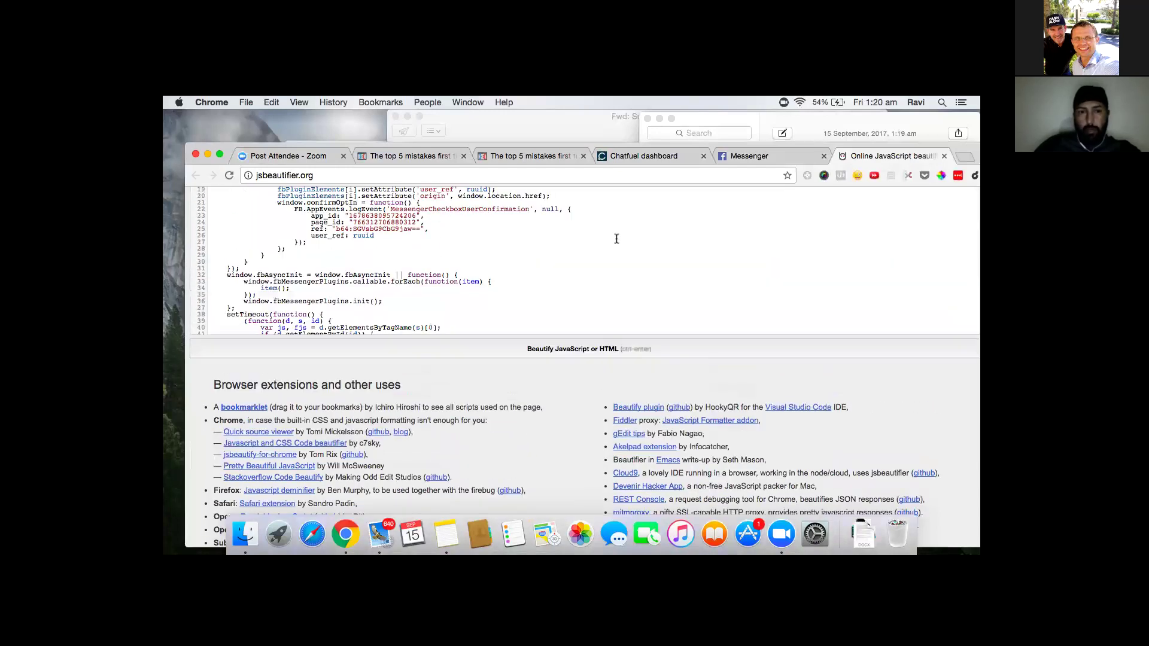
scroll(616, 239, up, 1)
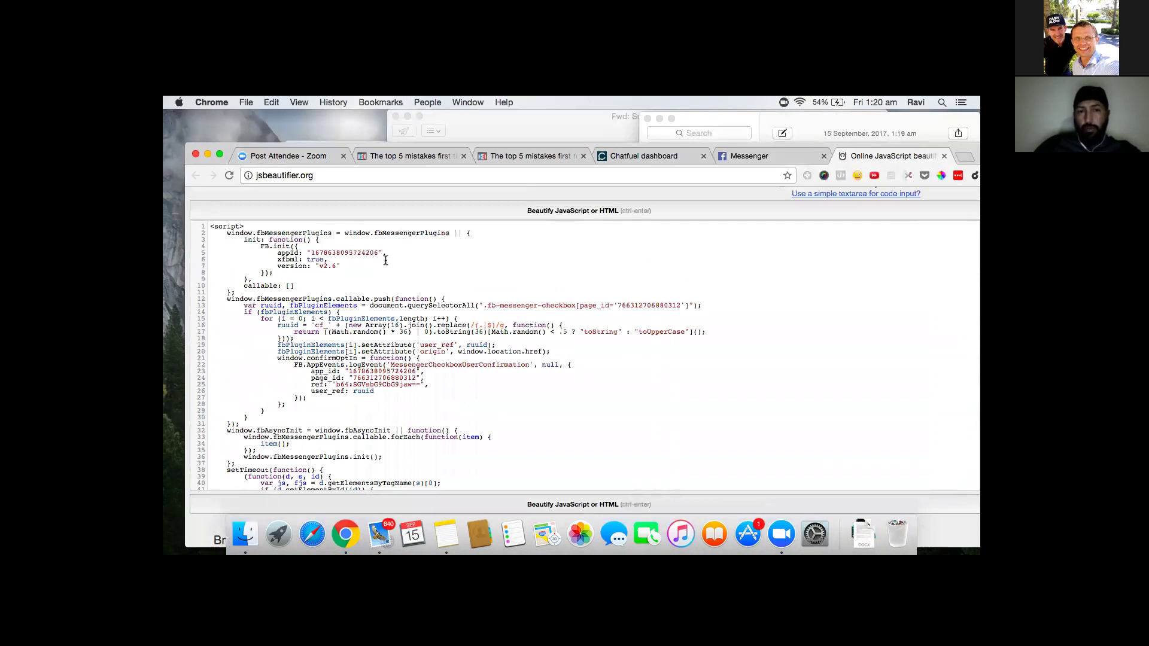
drag(209, 227, 402, 358)
double_click(344, 252)
key(super+c)
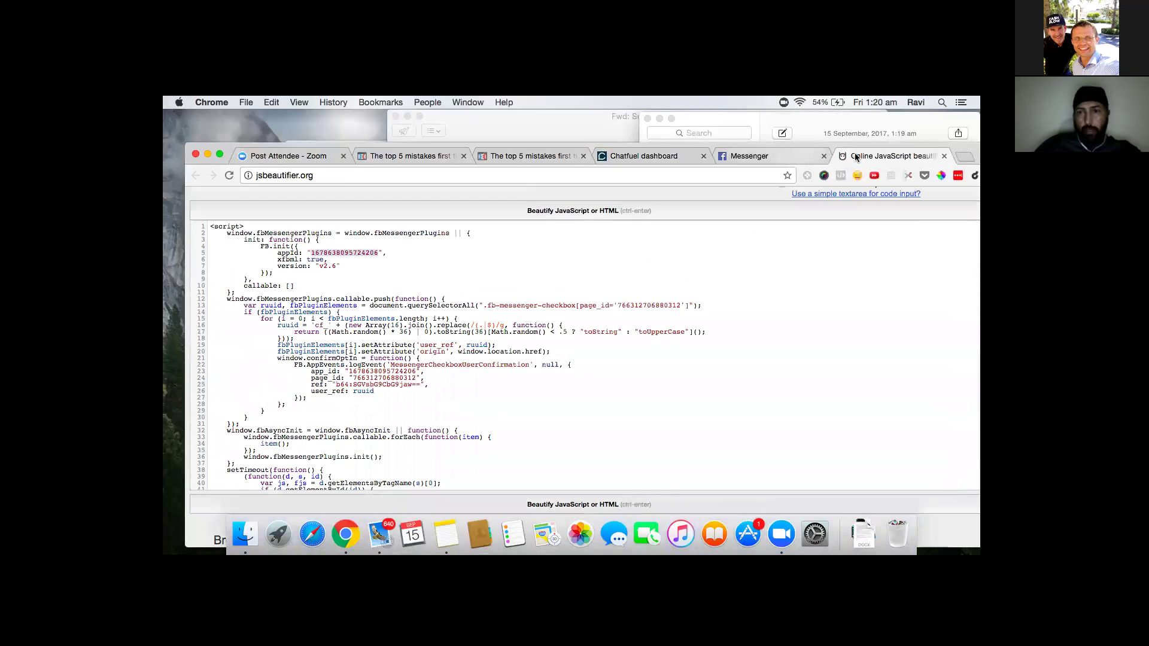
click(444, 535)
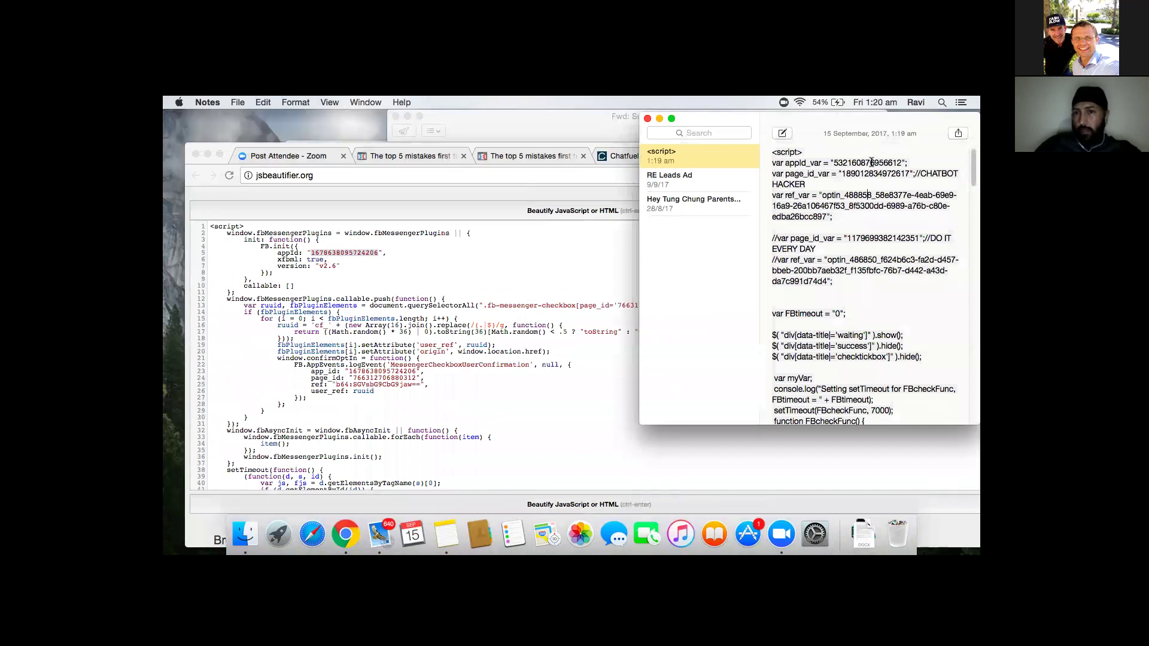
- Replace appid_var and page_id_var in the note with the appId and line-24 page_id values
double_click(869, 163)
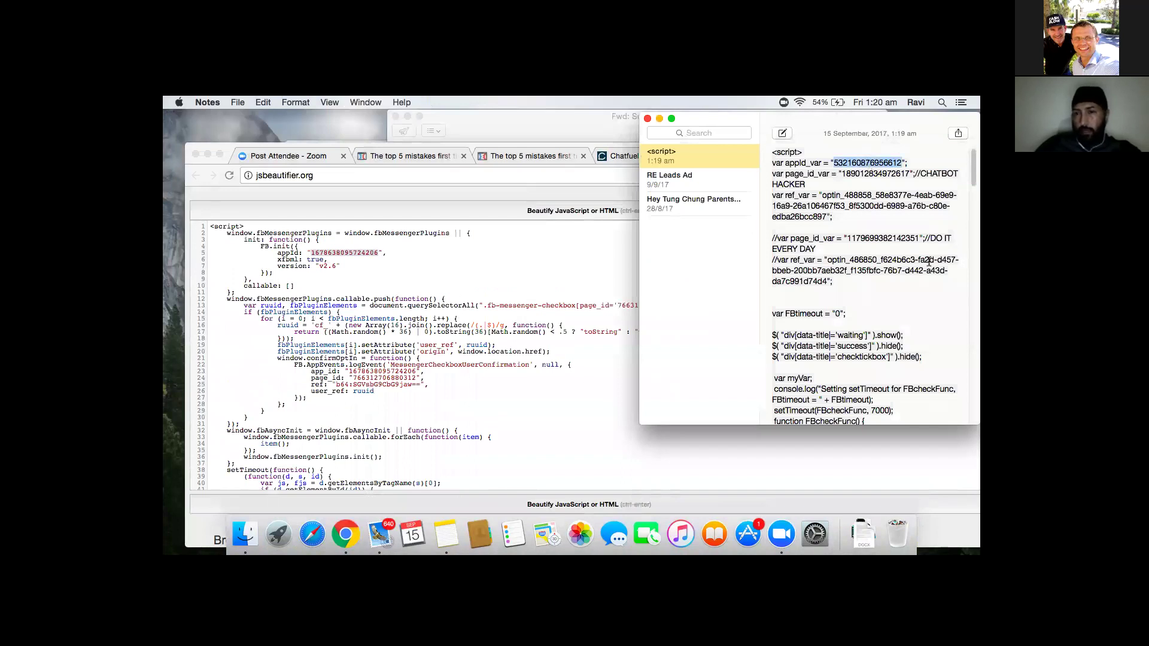
key(super+v)
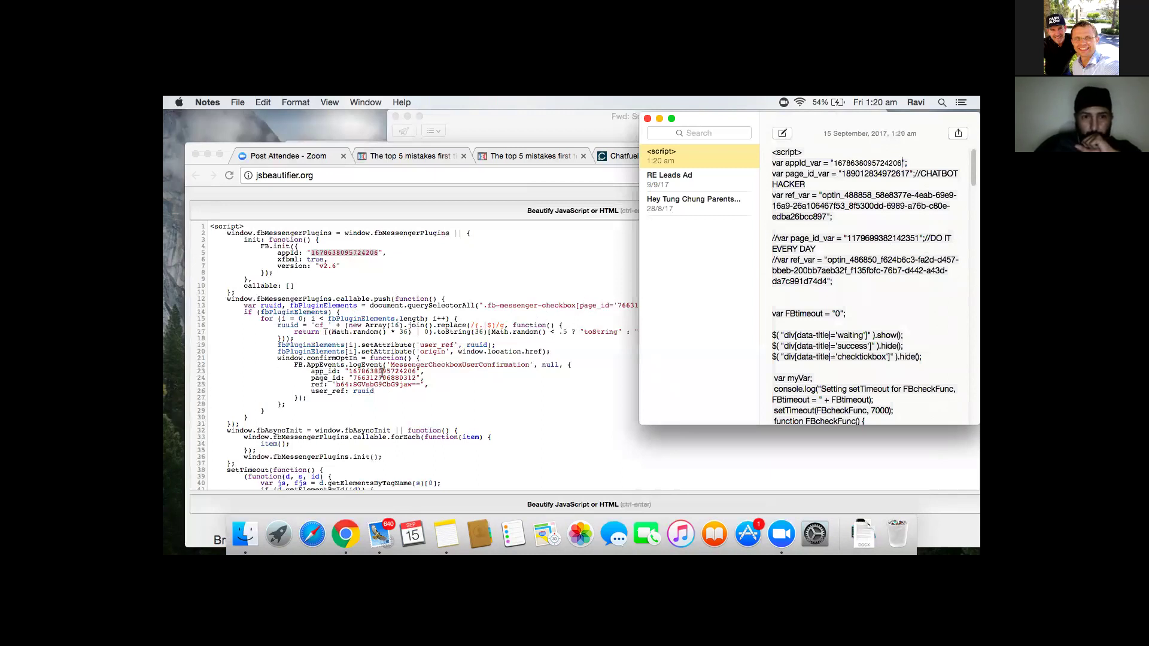
click(381, 375)
double_click(380, 377)
key(super+c)
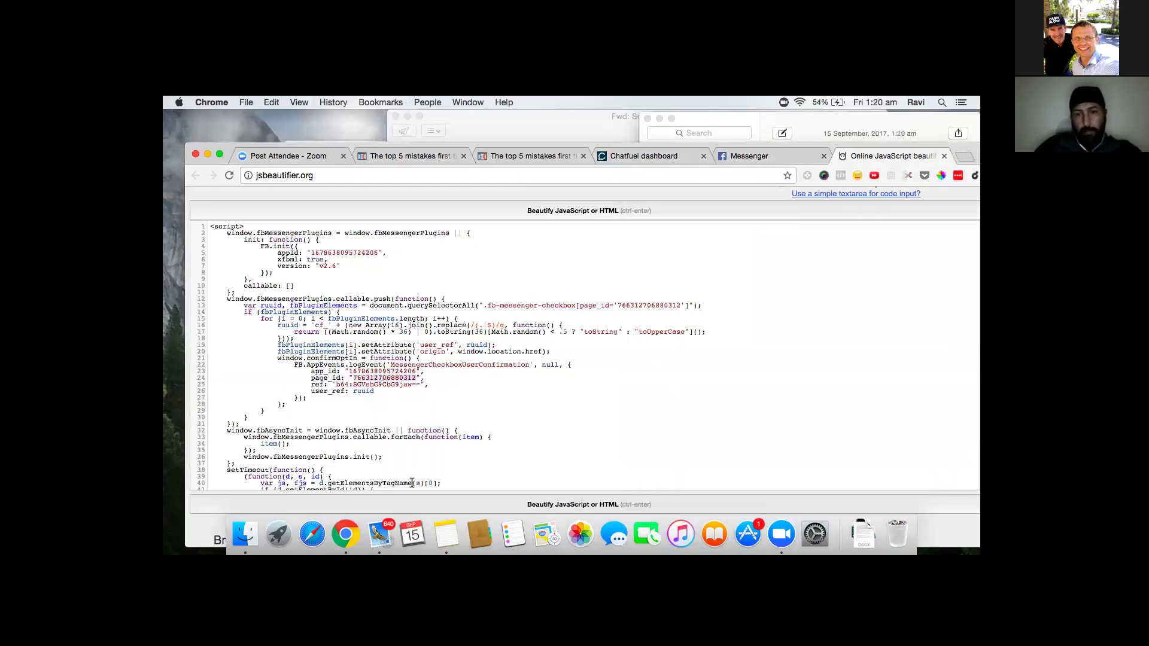
click(444, 533)
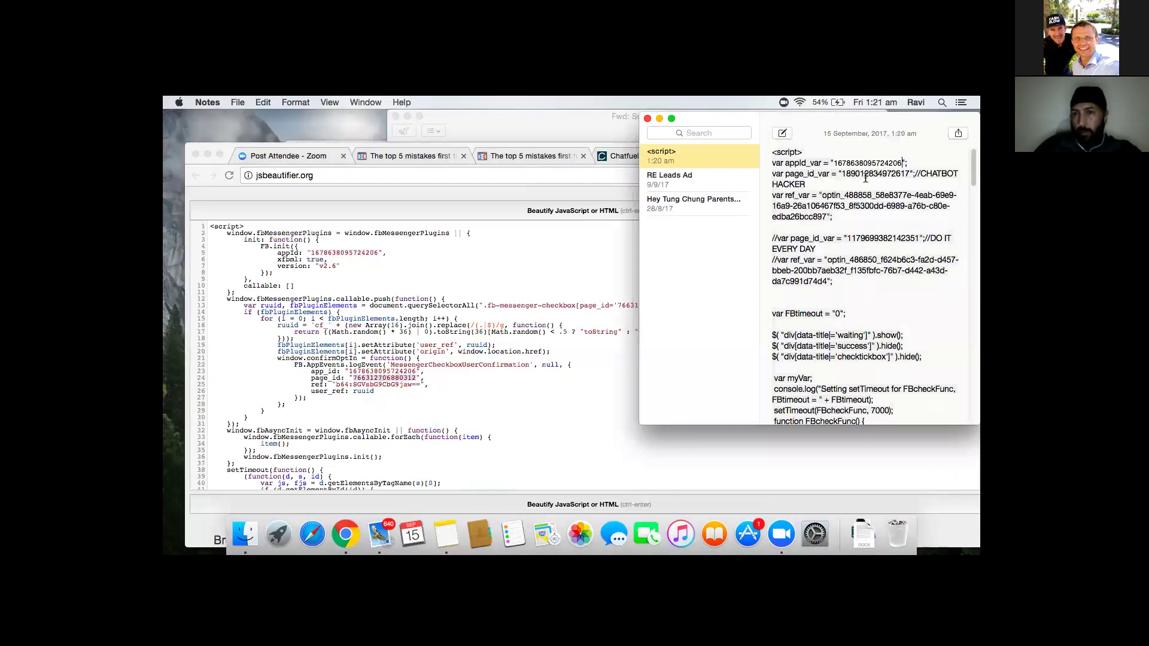
double_click(865, 173)
key(super+v)
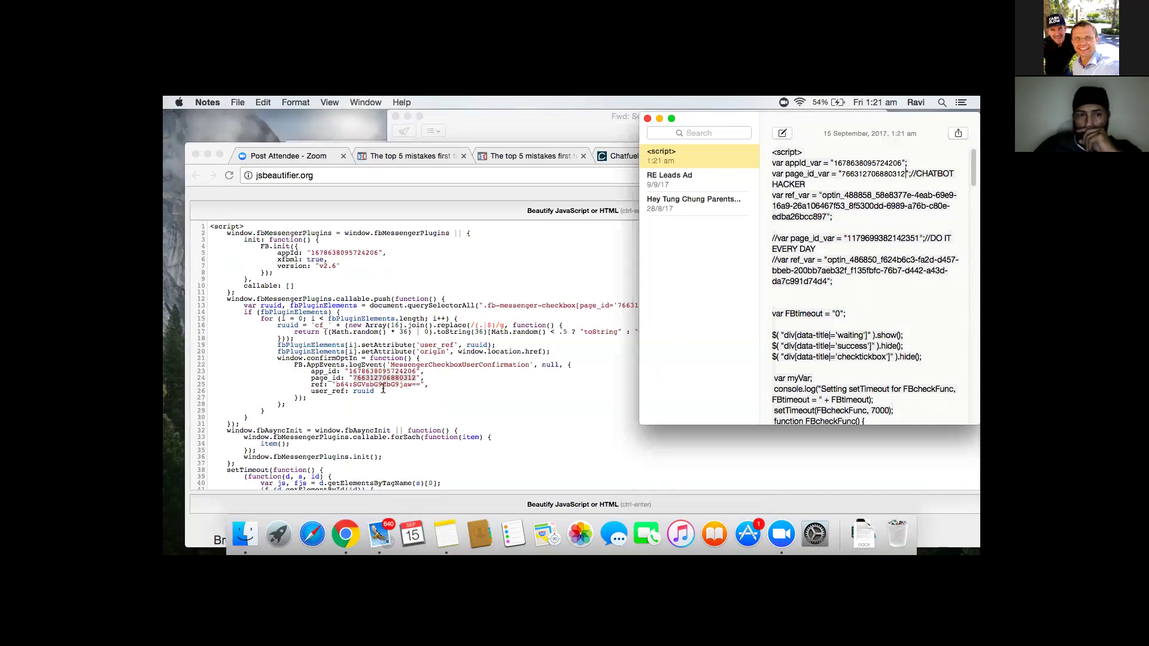
- Select the ref value on line 25 of the beautified code and return to the note
click(353, 386)
drag(336, 384, 417, 384)
key(super+c)
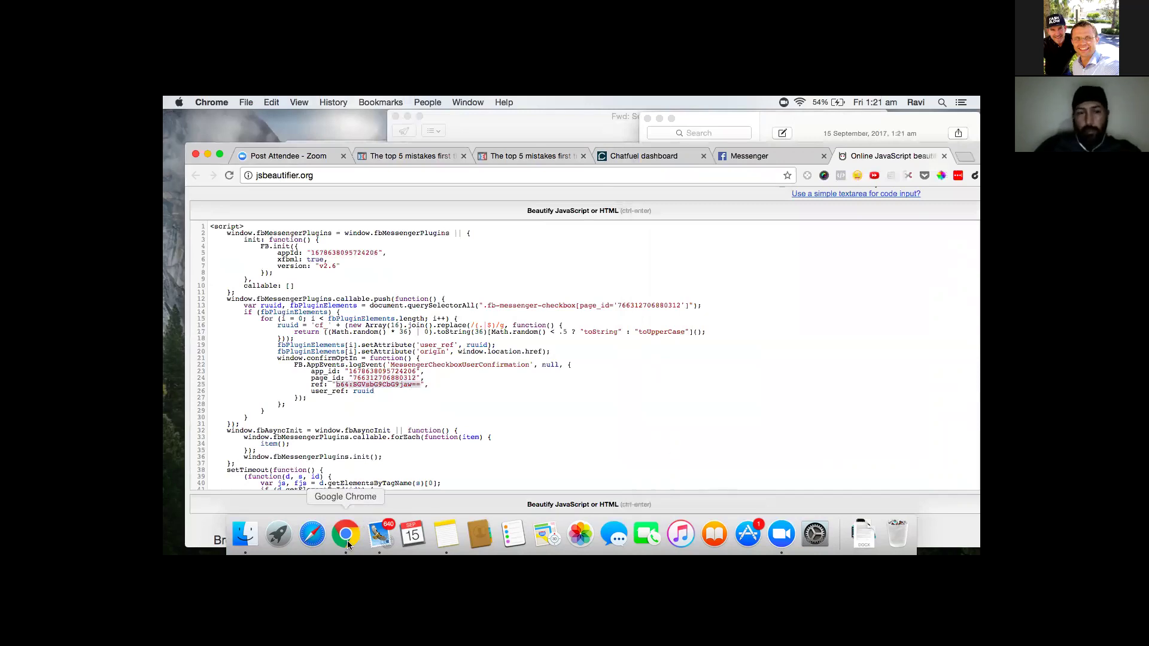
click(446, 534)
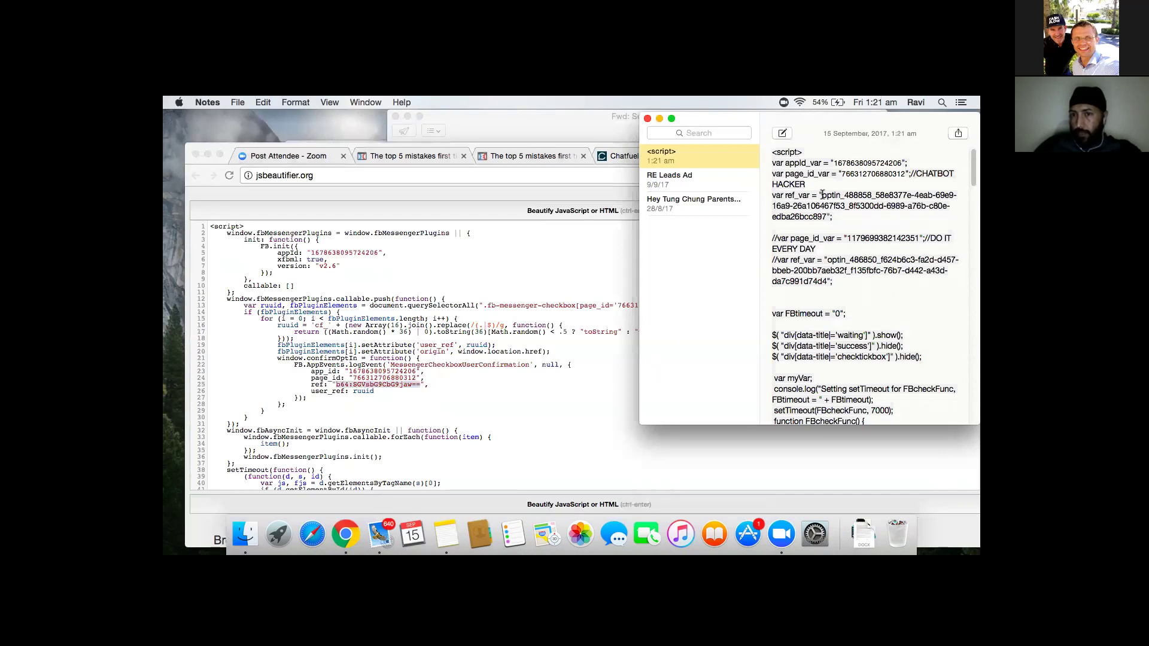
- Paste the new ref value over ref_var, type 20, and scroll through the script
drag(823, 198, 828, 213)
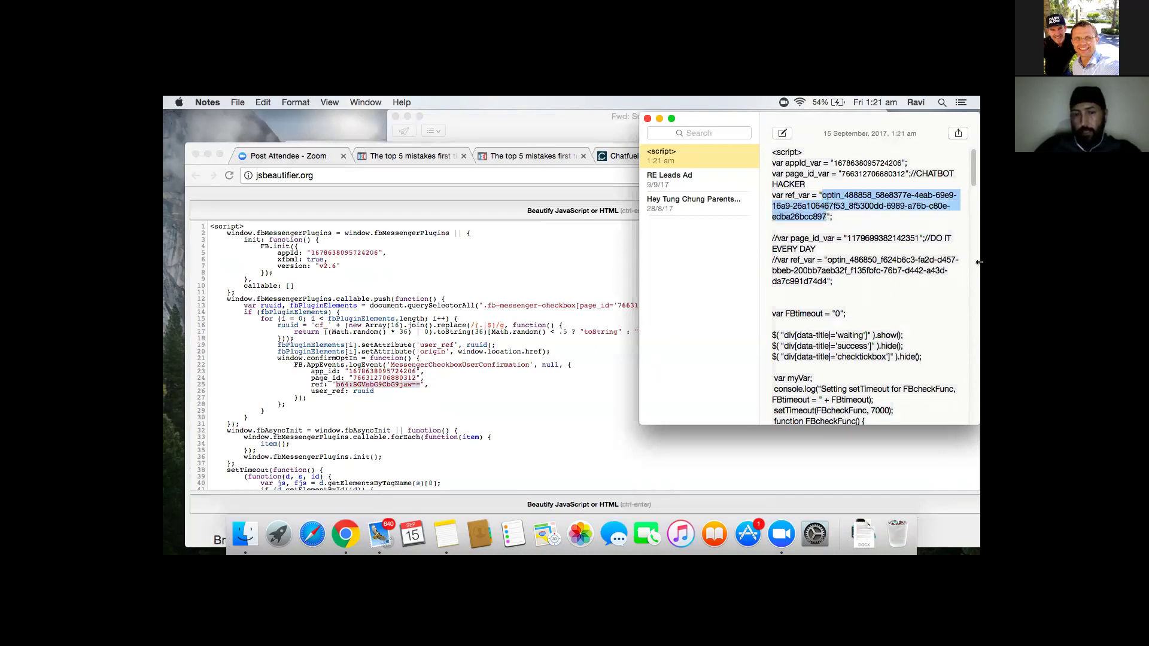
key(super+v)
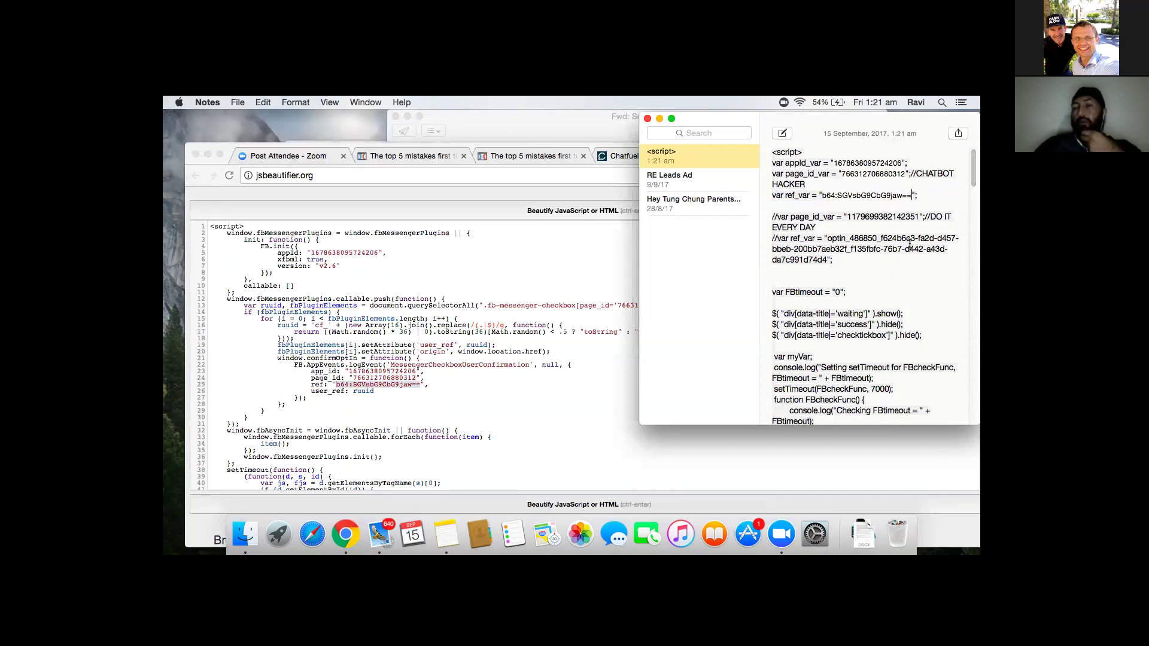
scroll(887, 286, down, 3)
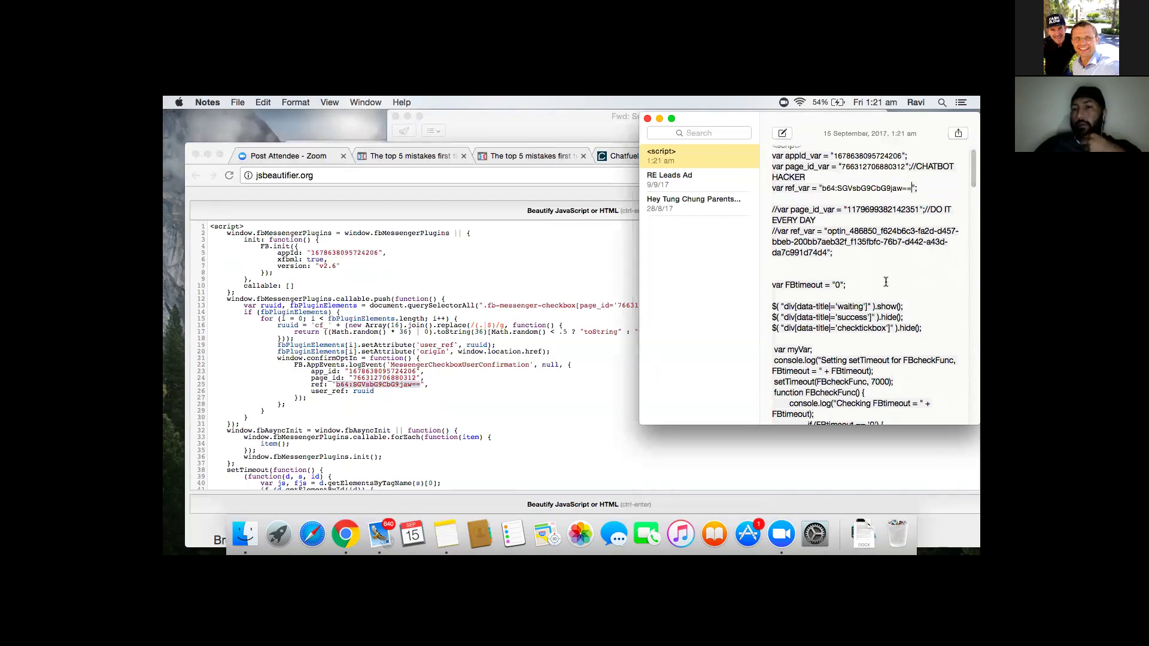
scroll(887, 286, down, 2)
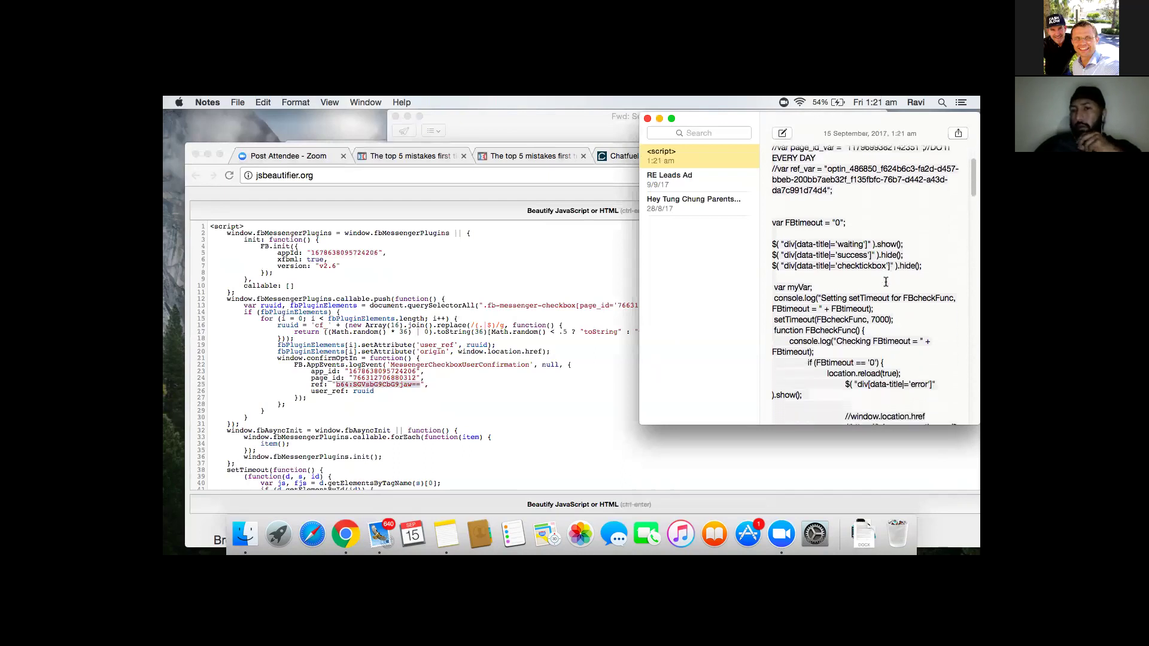
scroll(887, 286, down, 1)
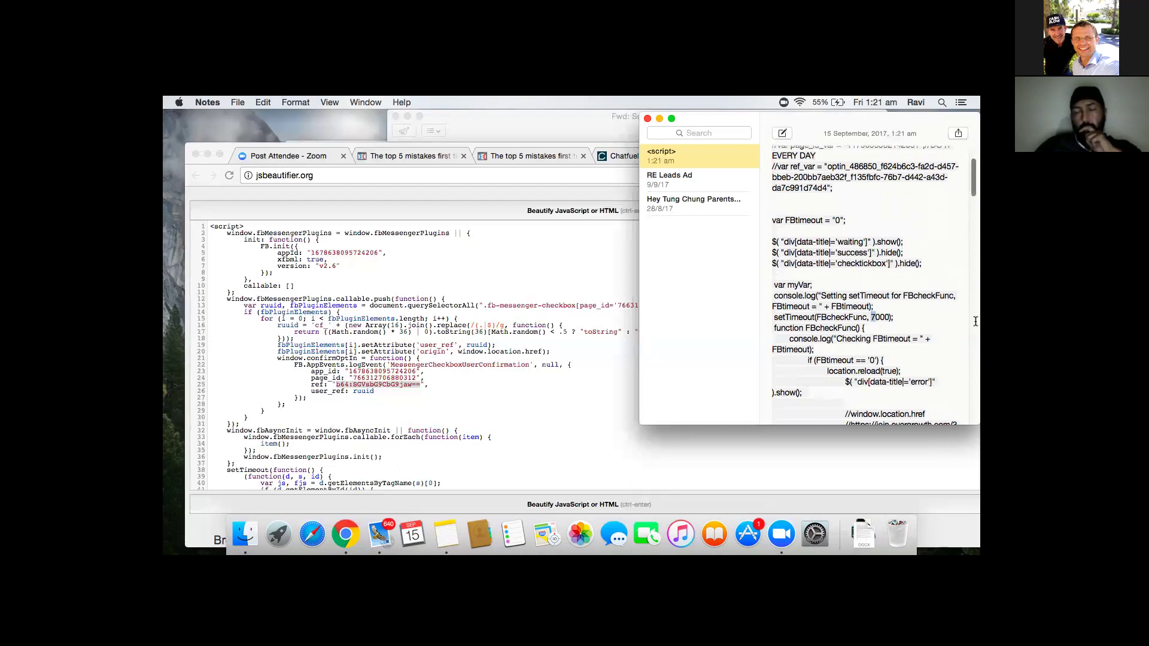
text(20)
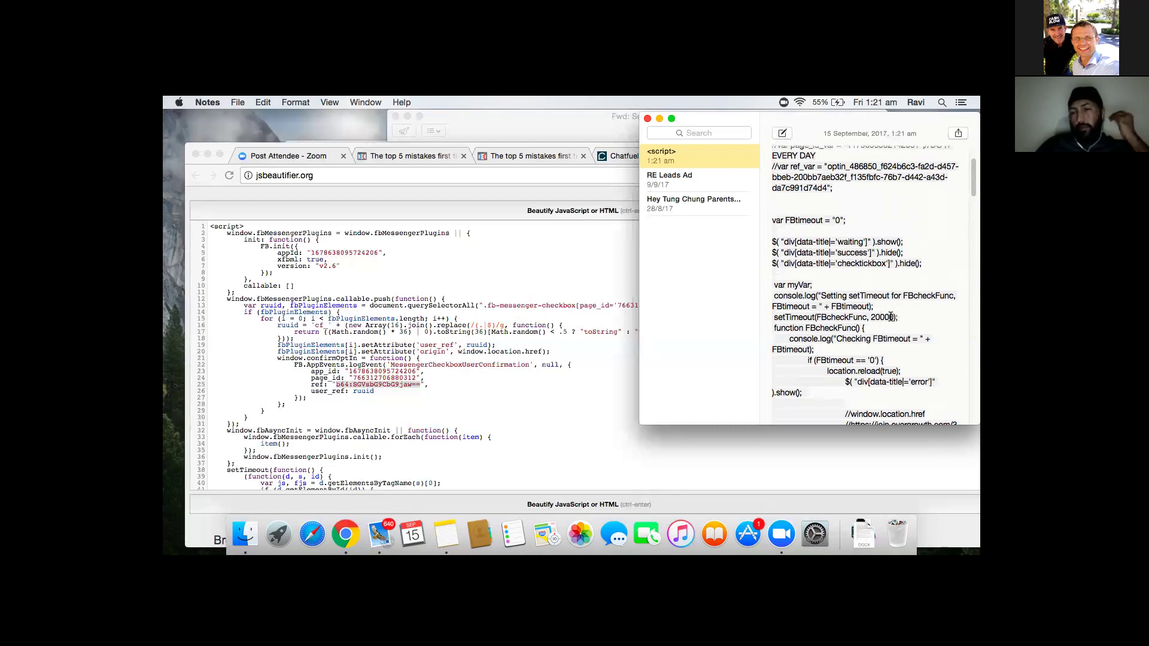
scroll(889, 317, down, 1)
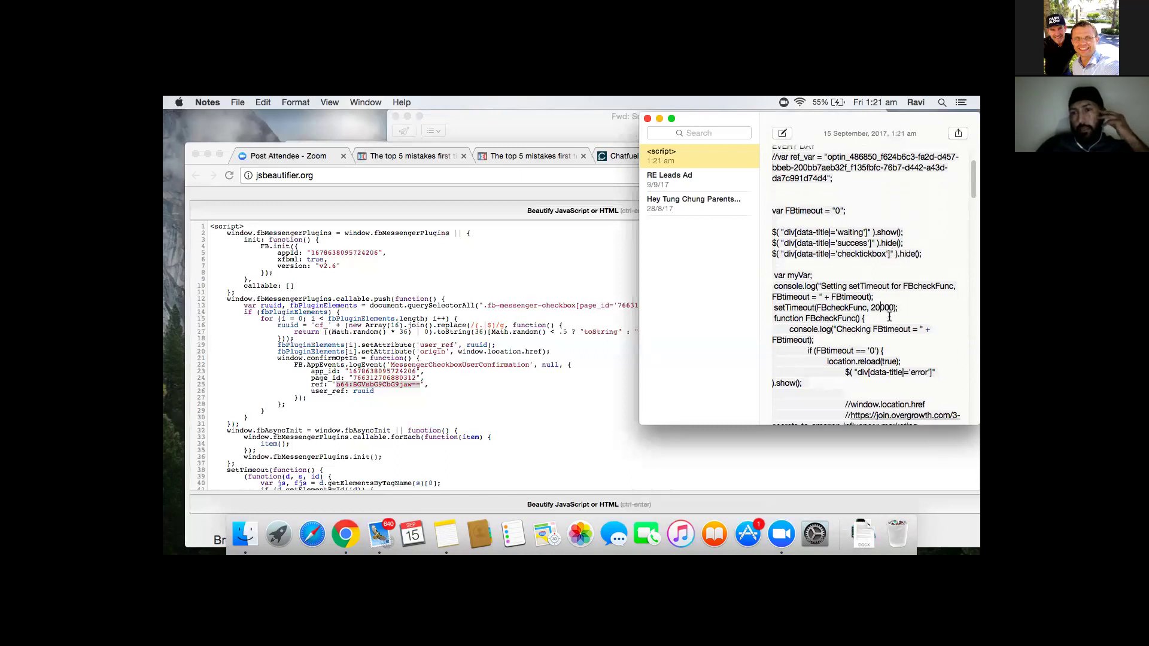
scroll(890, 317, down, 2)
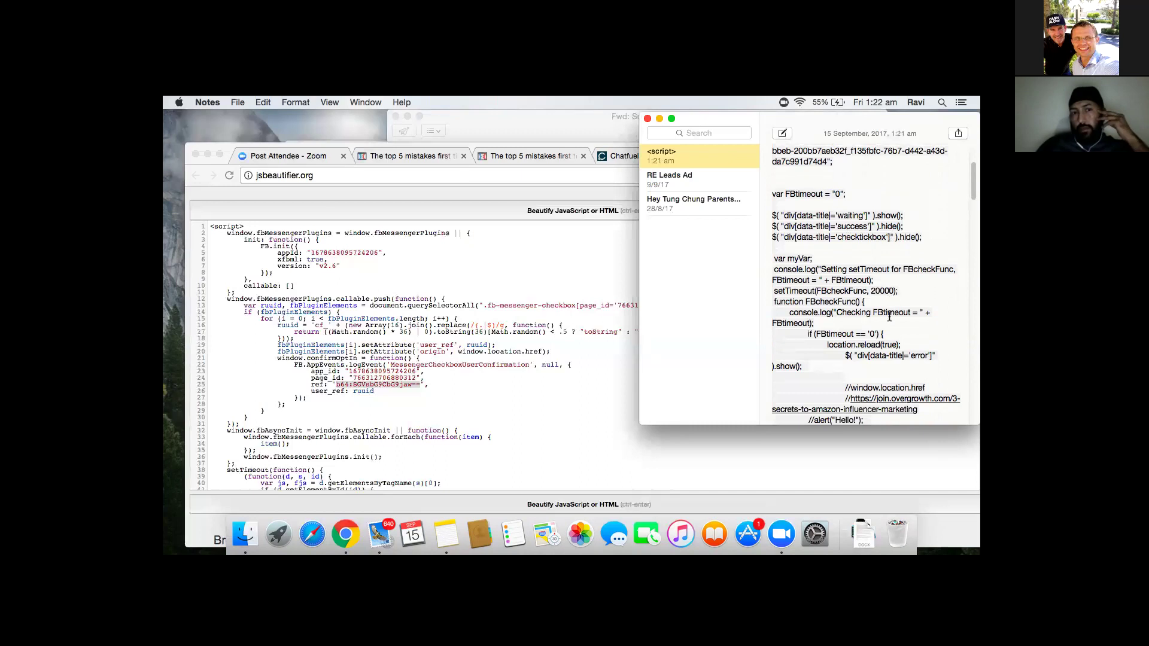
scroll(890, 317, down, 1)
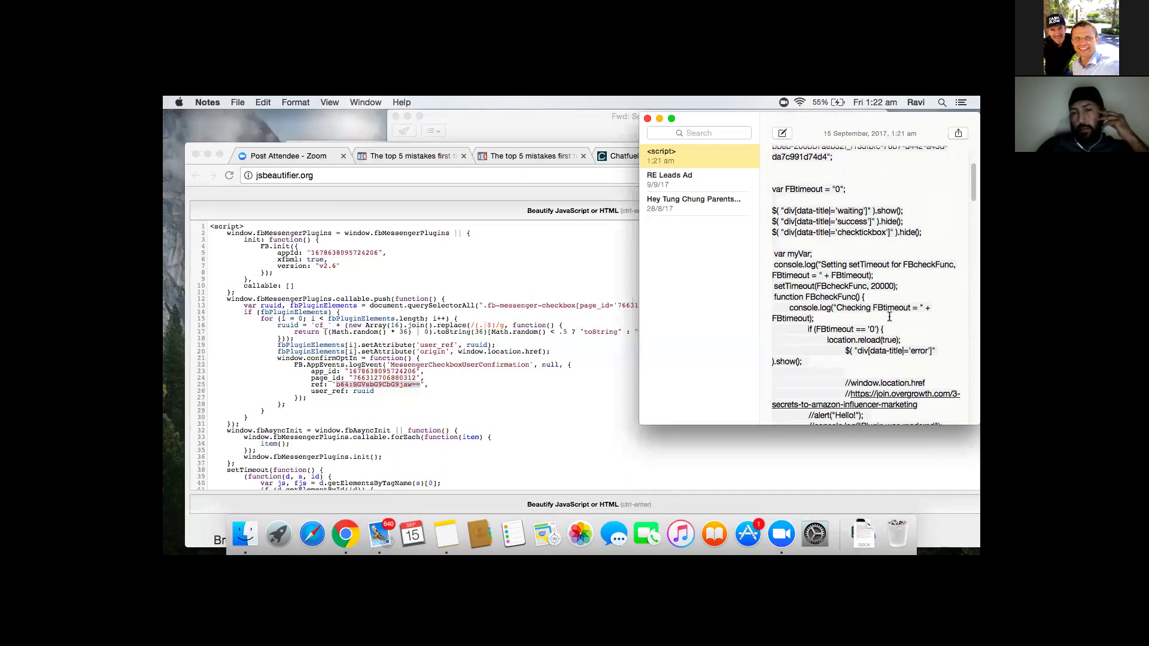
scroll(890, 317, down, 10)
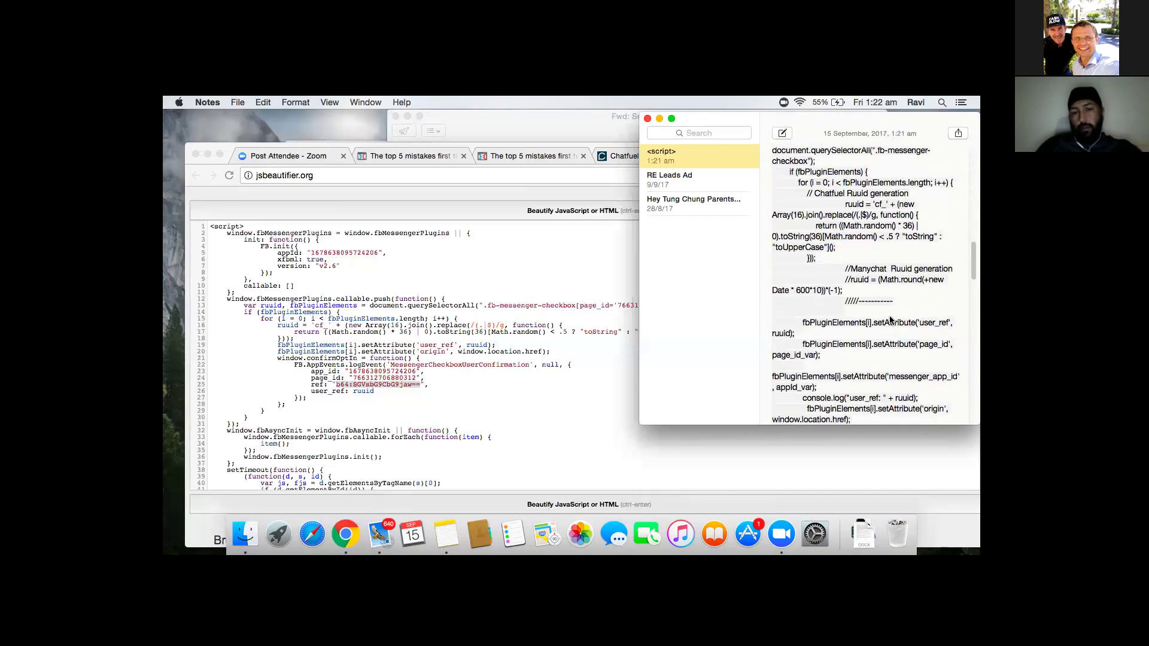
scroll(889, 320, down, 7)
- Copy the entire script note and return to Chrome
key(super+a)
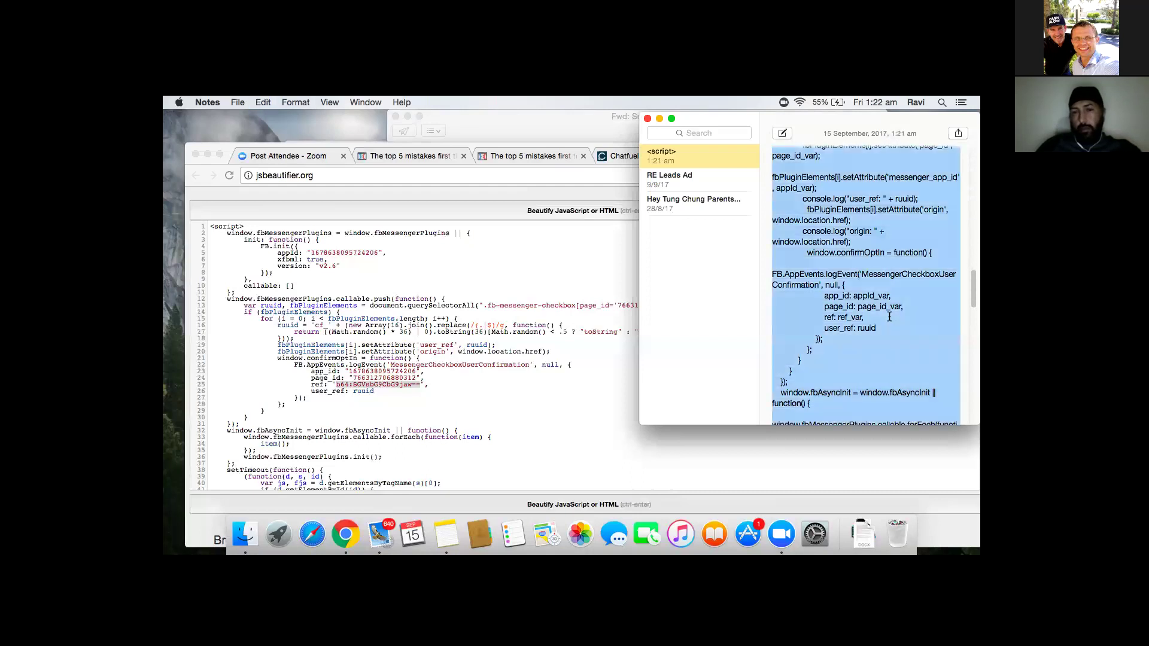
key(super+c)
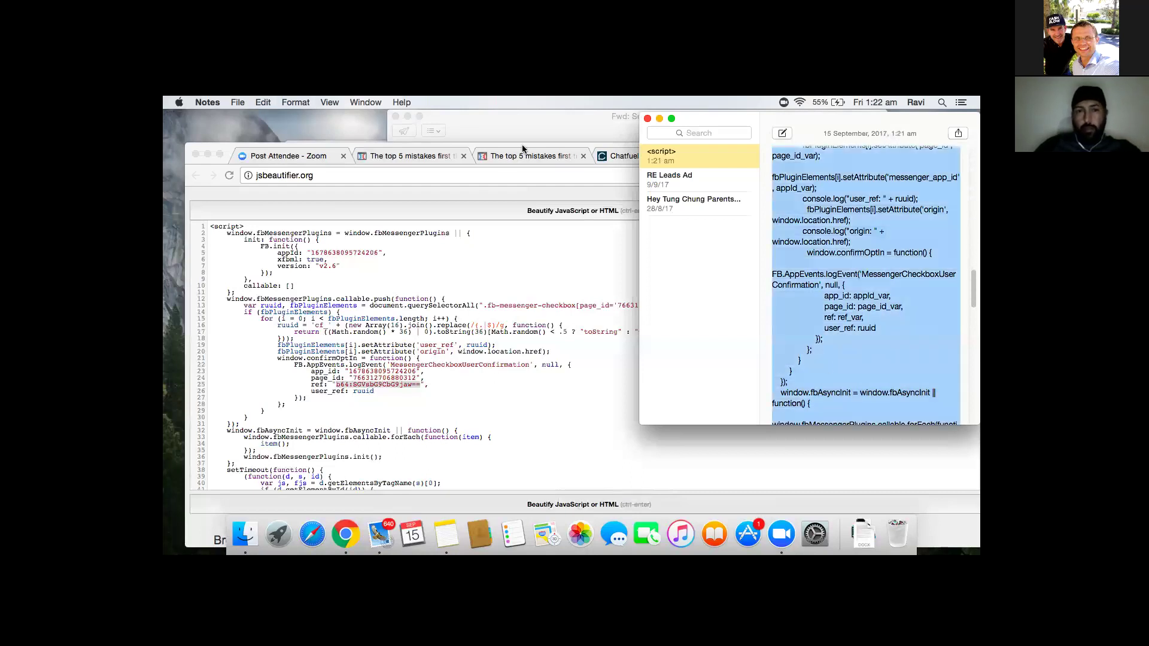
click(524, 155)
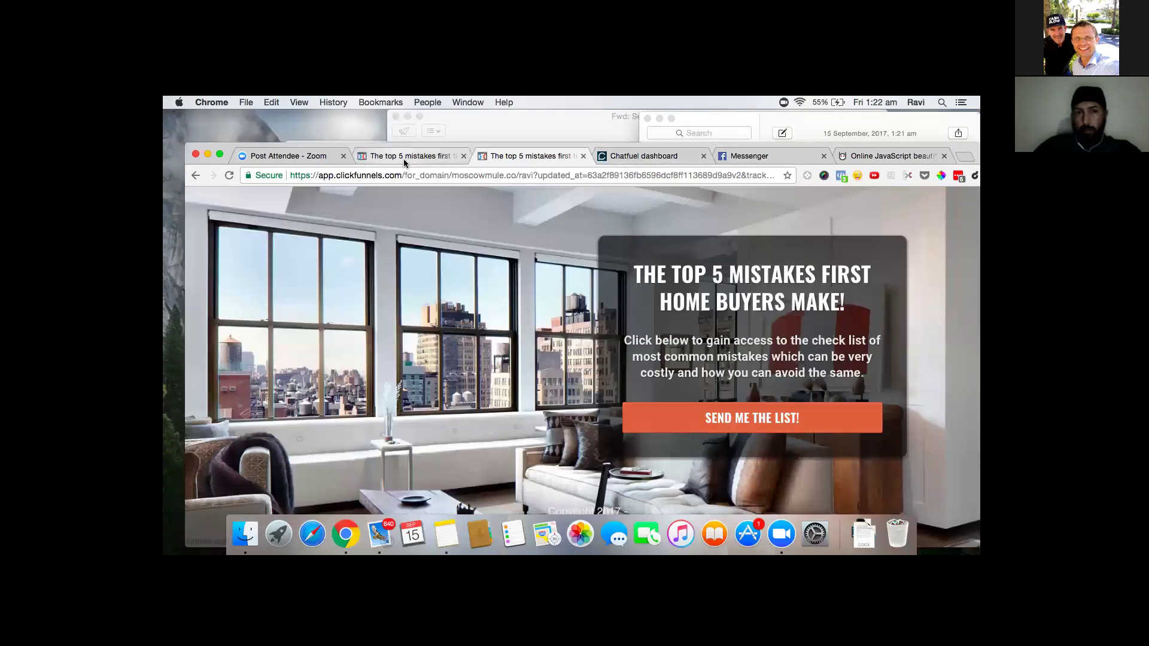
- Drag a Custom JS/HTML element from Misc Elements to just below the SEND ME THE LIST! button
key(ctrl+shift+Tab)
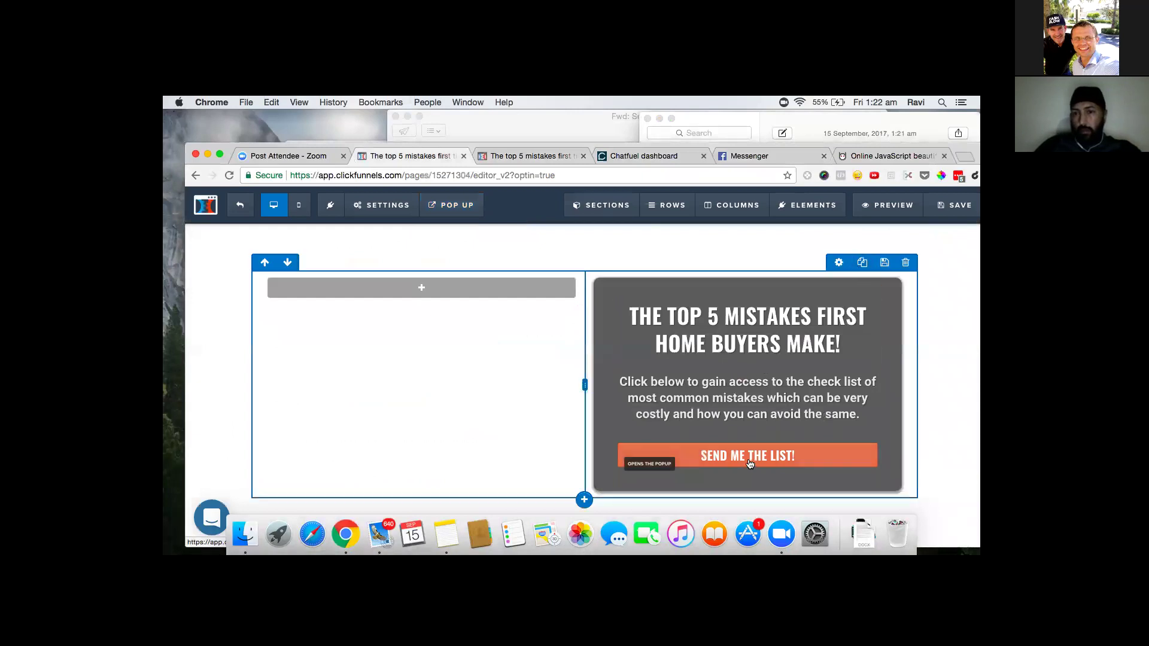
mouse_move(750, 463)
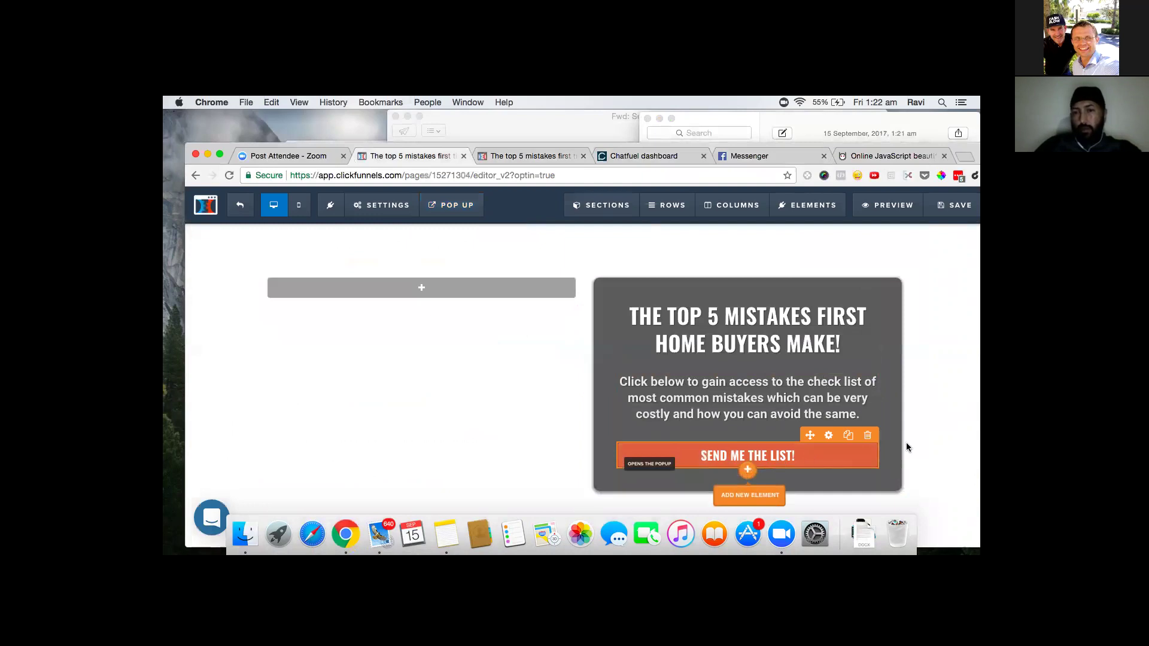
drag(809, 435, 802, 460)
click(749, 466)
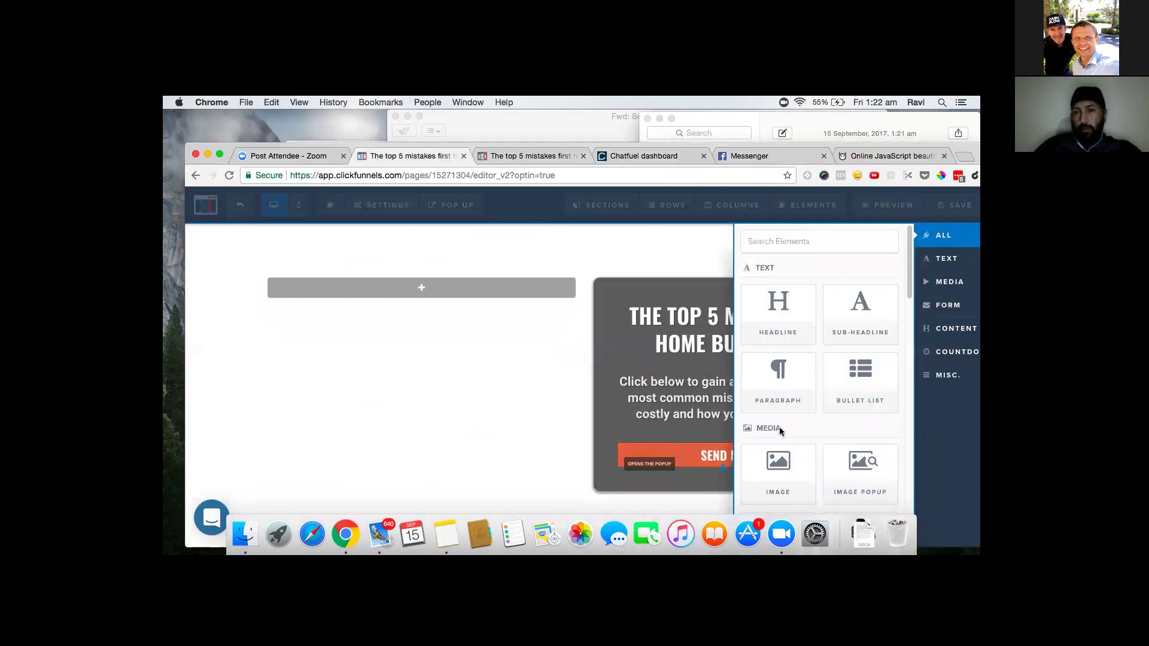
drag(910, 267, 924, 523)
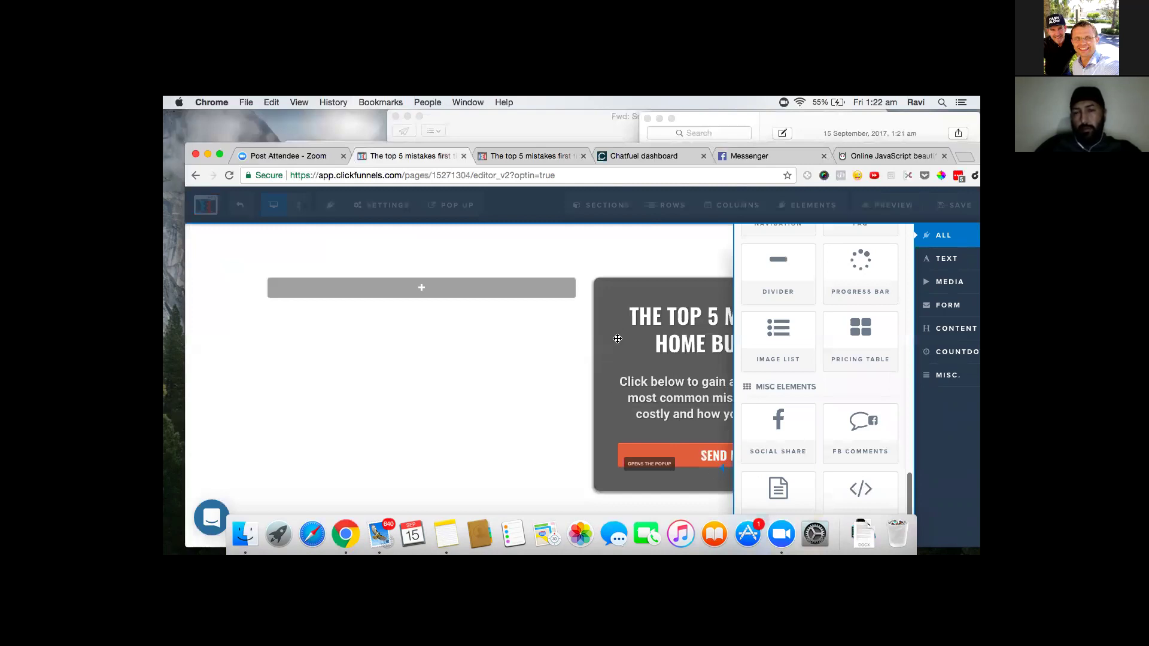
drag(860, 491, 719, 497)
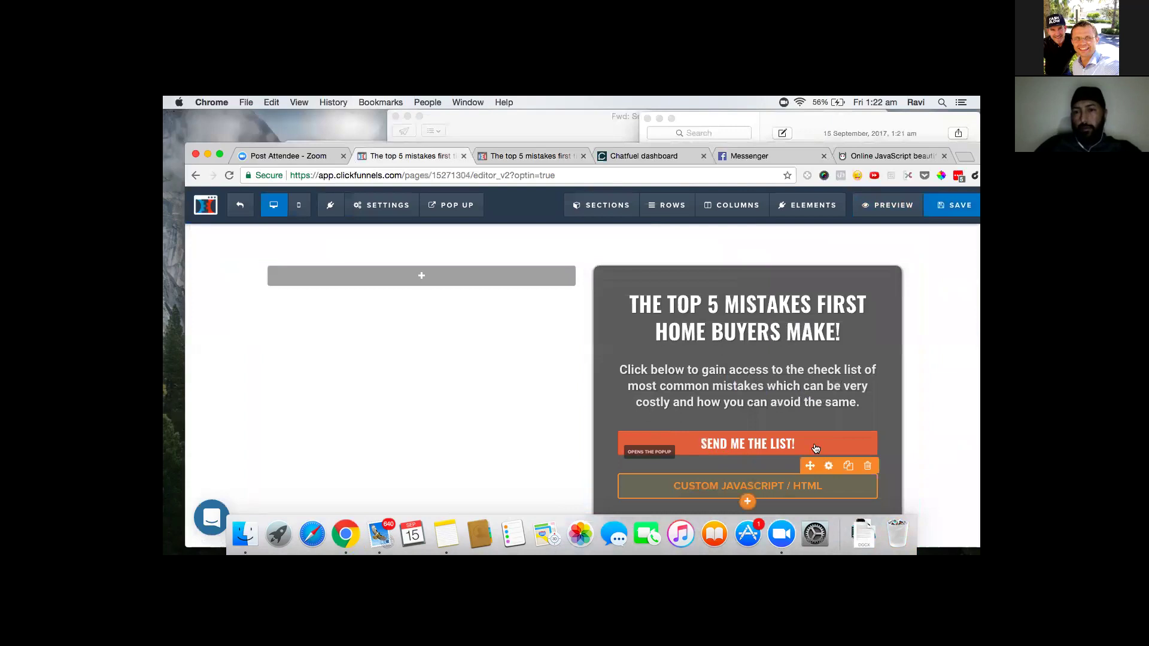
mouse_move(830, 474)
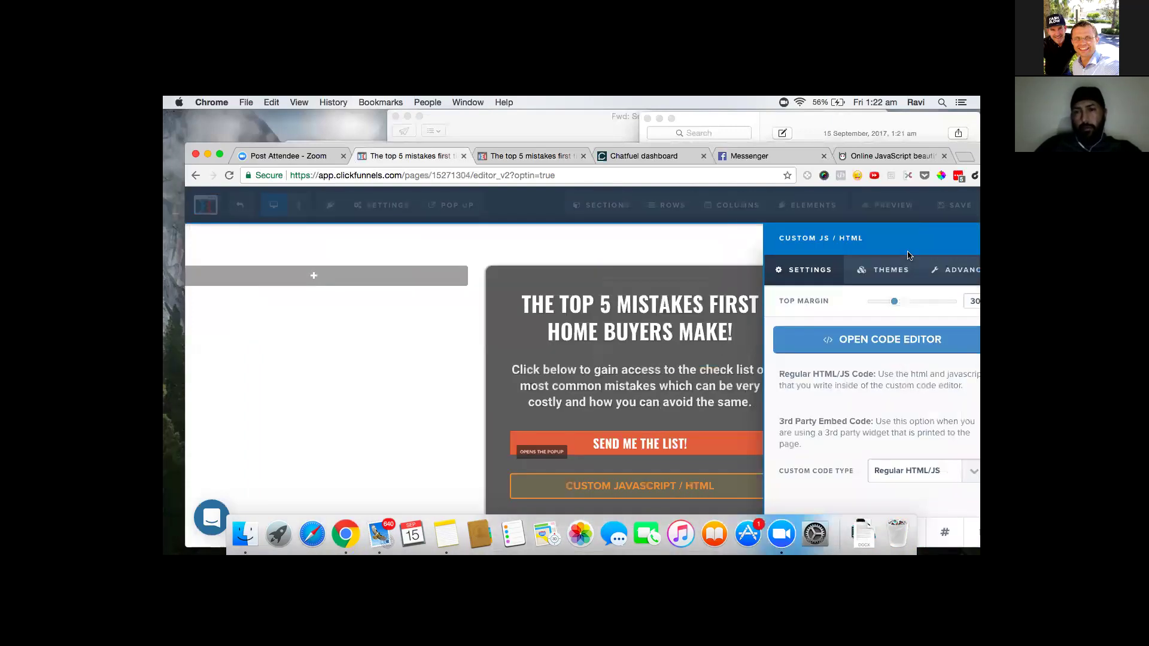
click(889, 342)
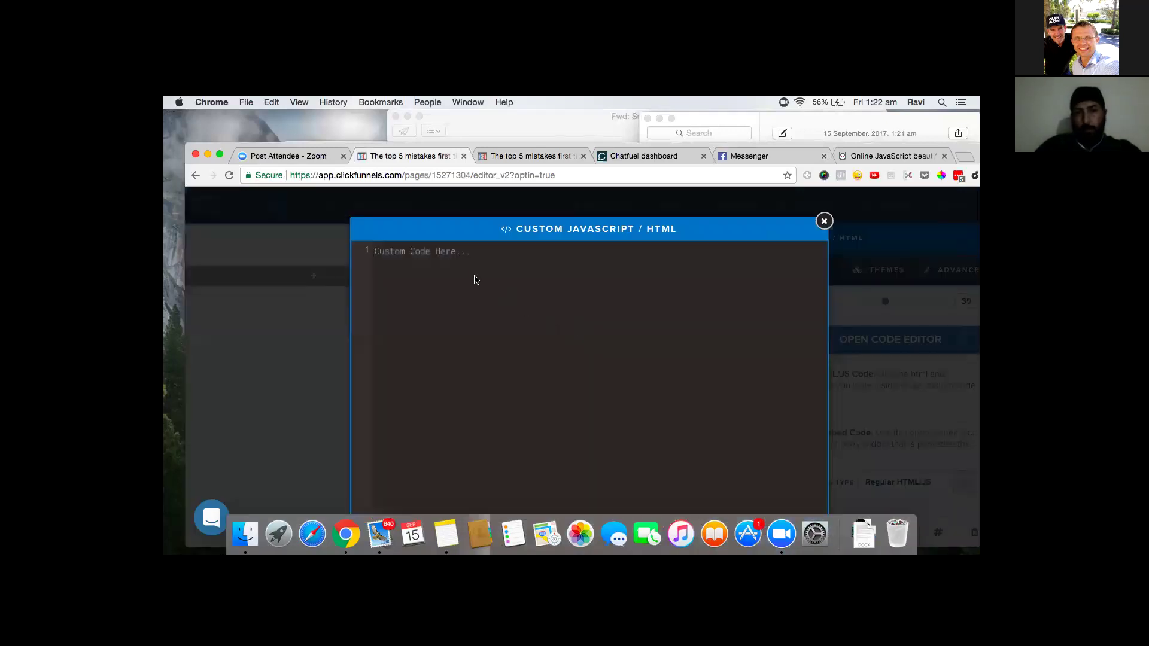
- Paste the Messenger checkbox script and comment out window.confirmOptIn() on line 93 with //
key(super+v)
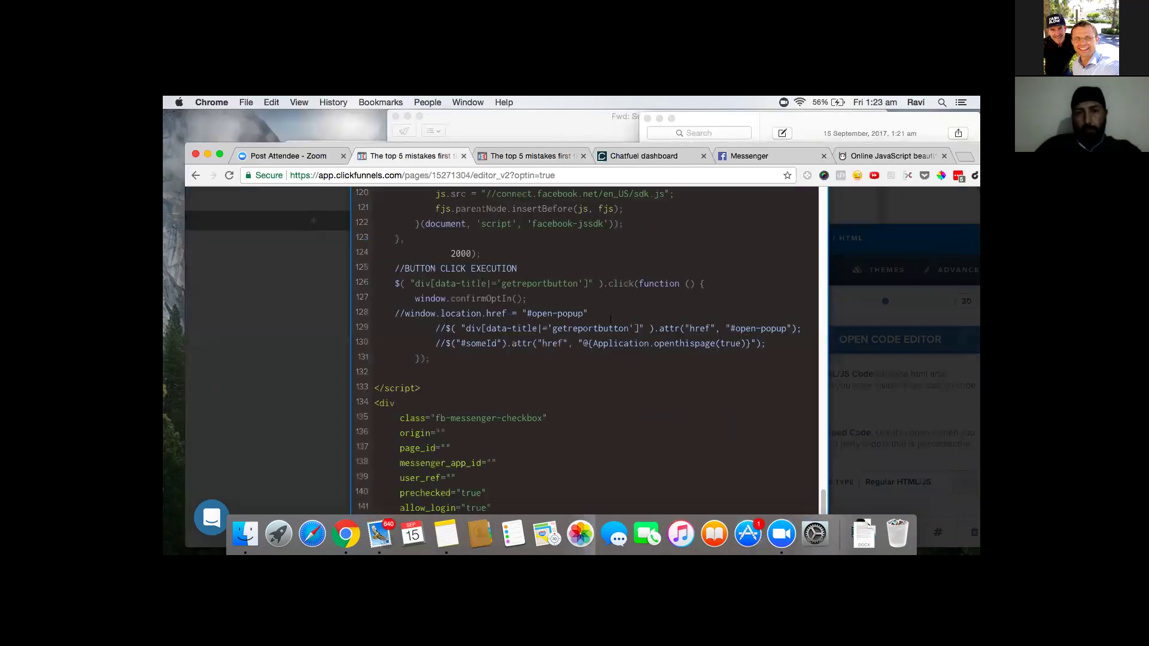
scroll(616, 328, up, 20)
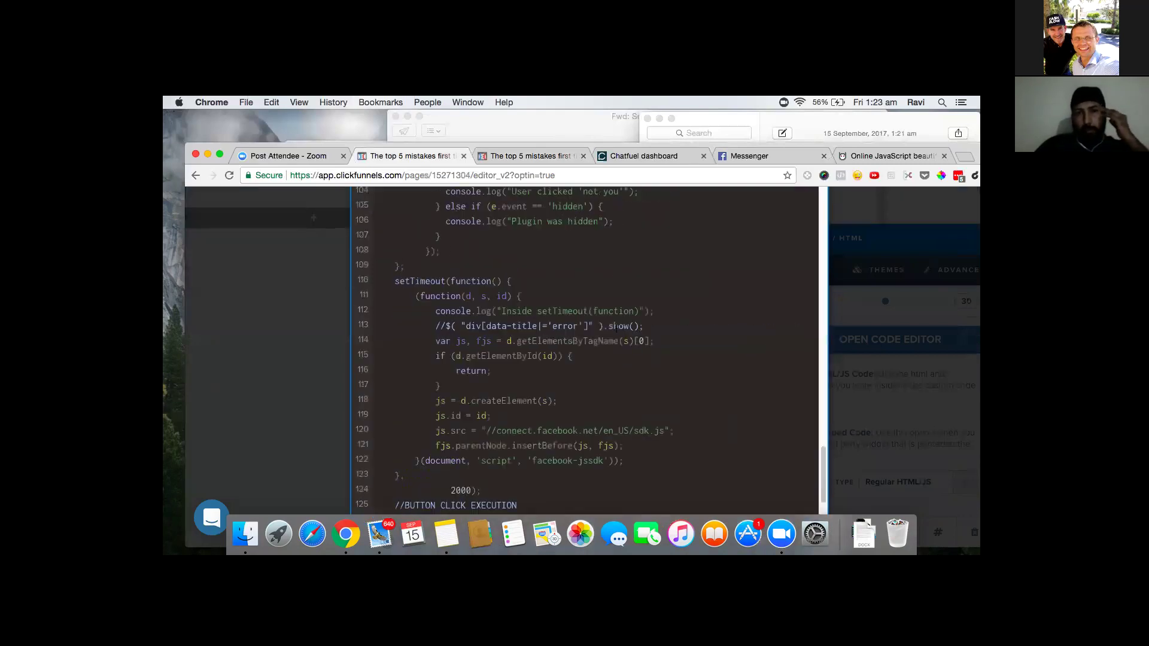
scroll(616, 329, up, 7)
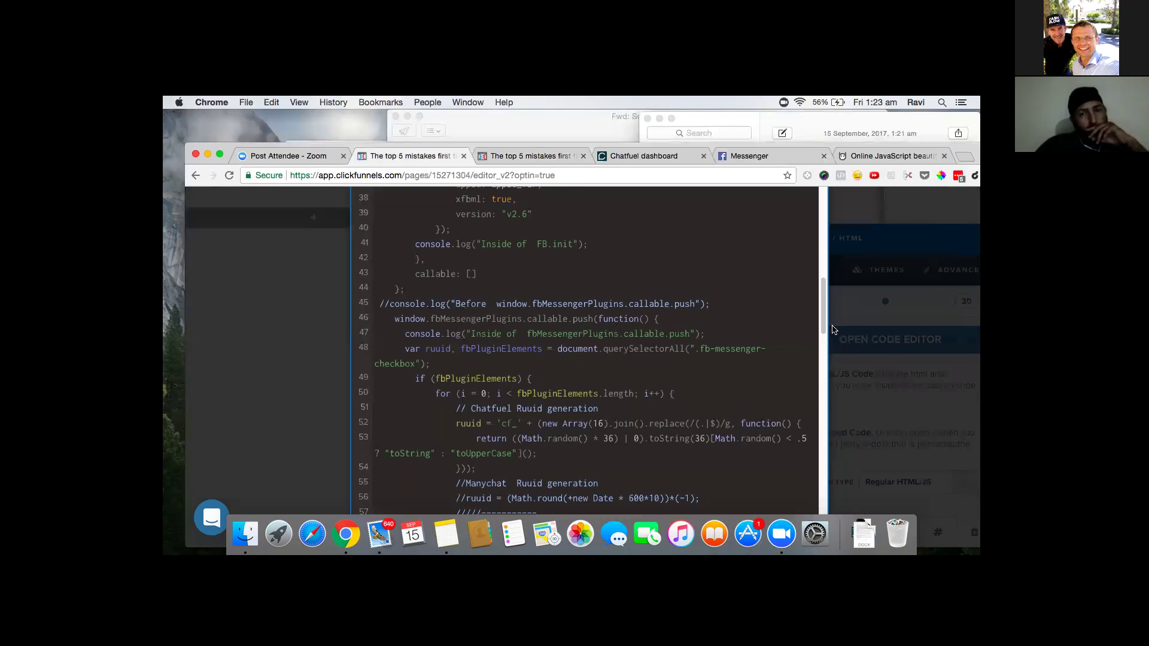
scroll(824, 307, down, 3)
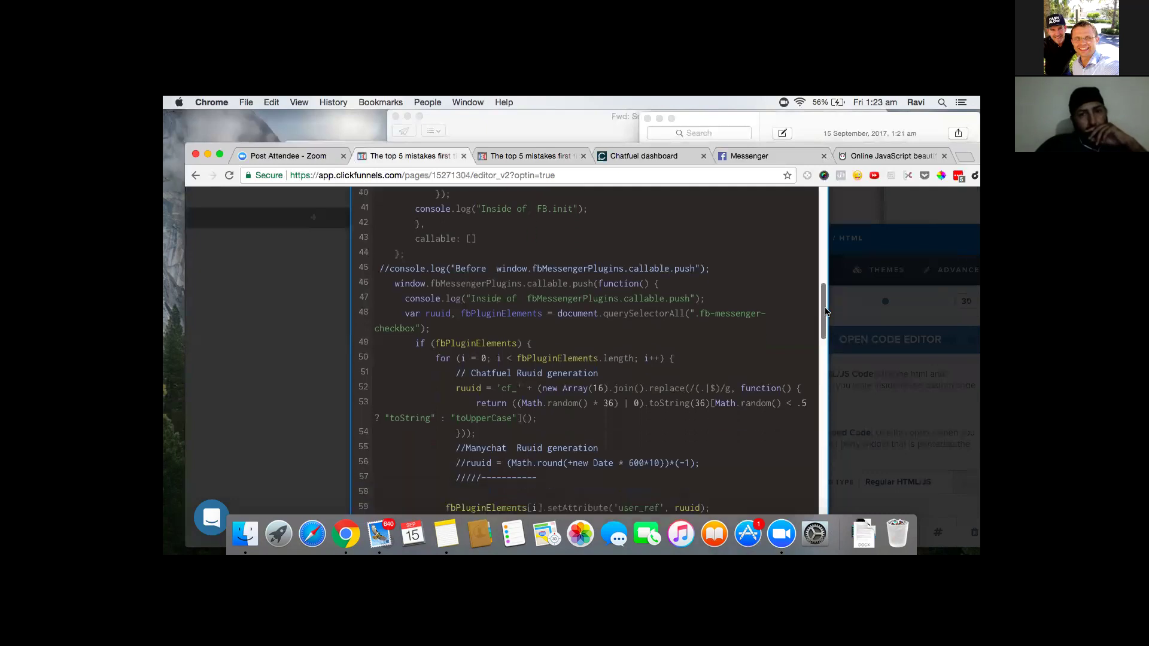
scroll(828, 331, down, 10)
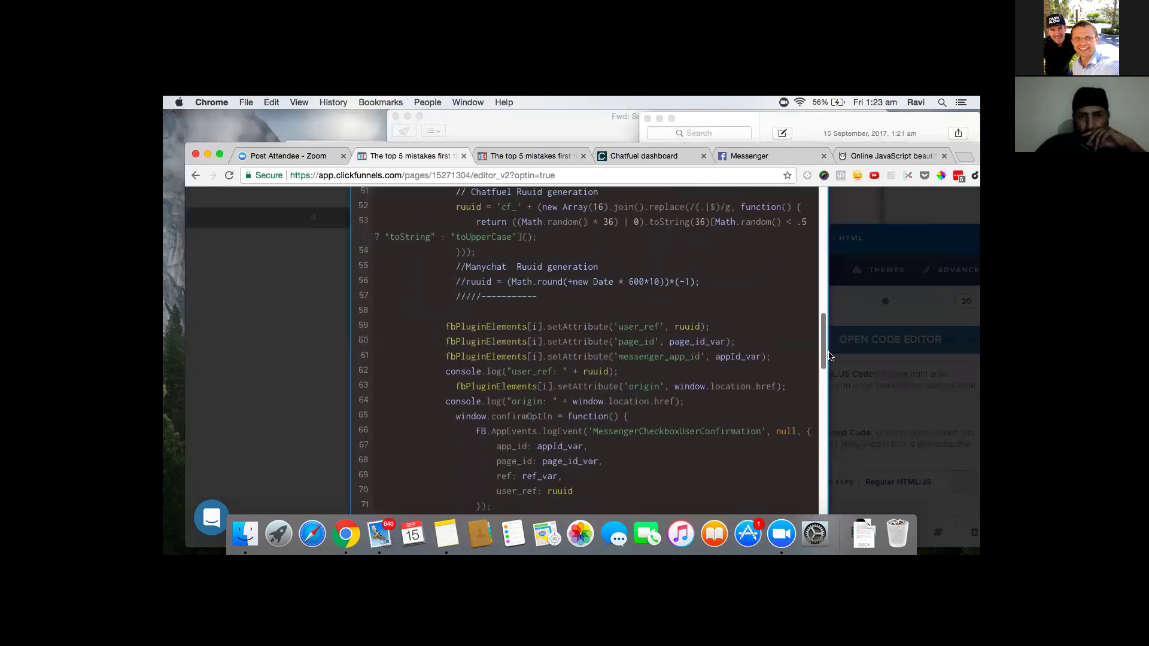
scroll(831, 367, down, 10)
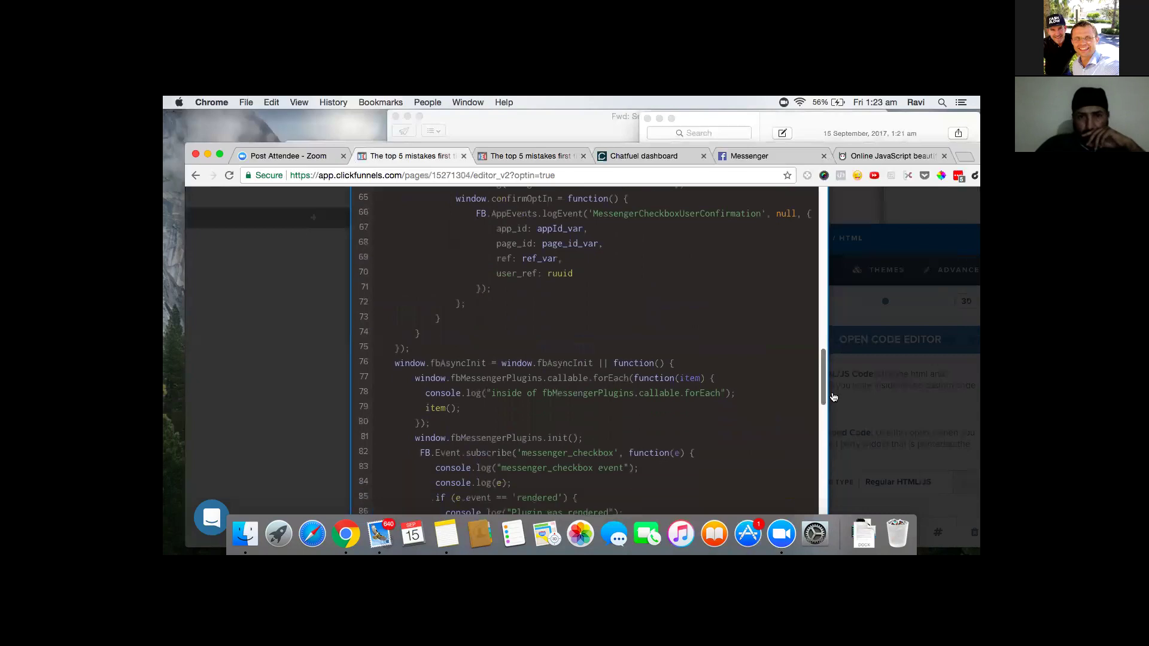
scroll(834, 405, down, 10)
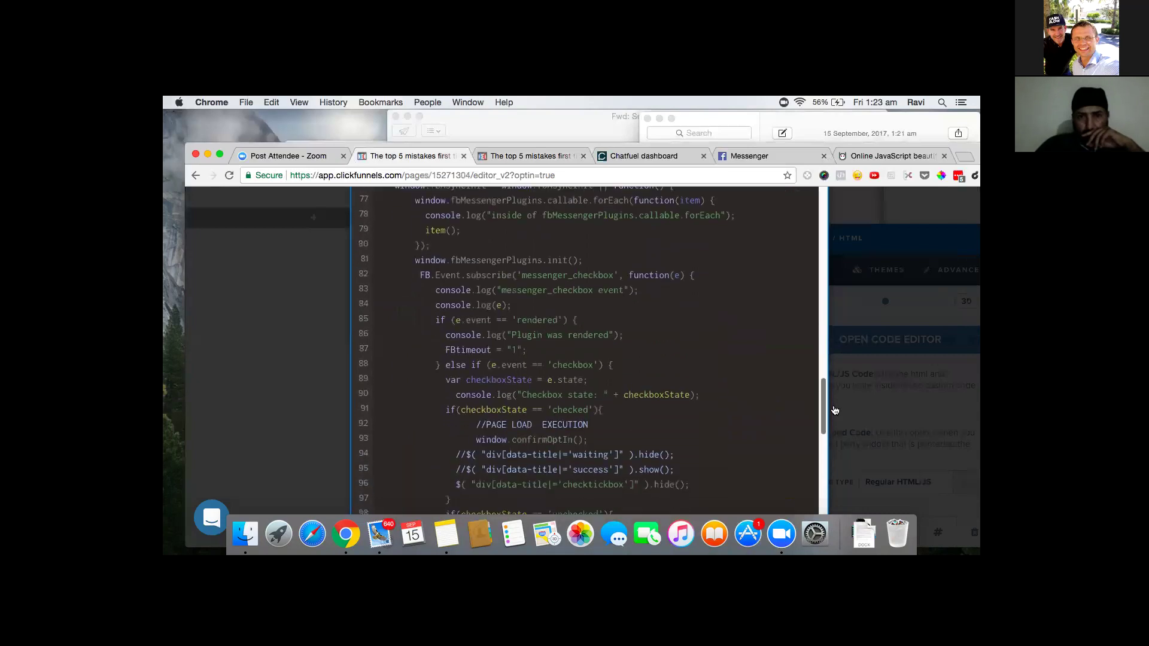
scroll(835, 414, down, 2)
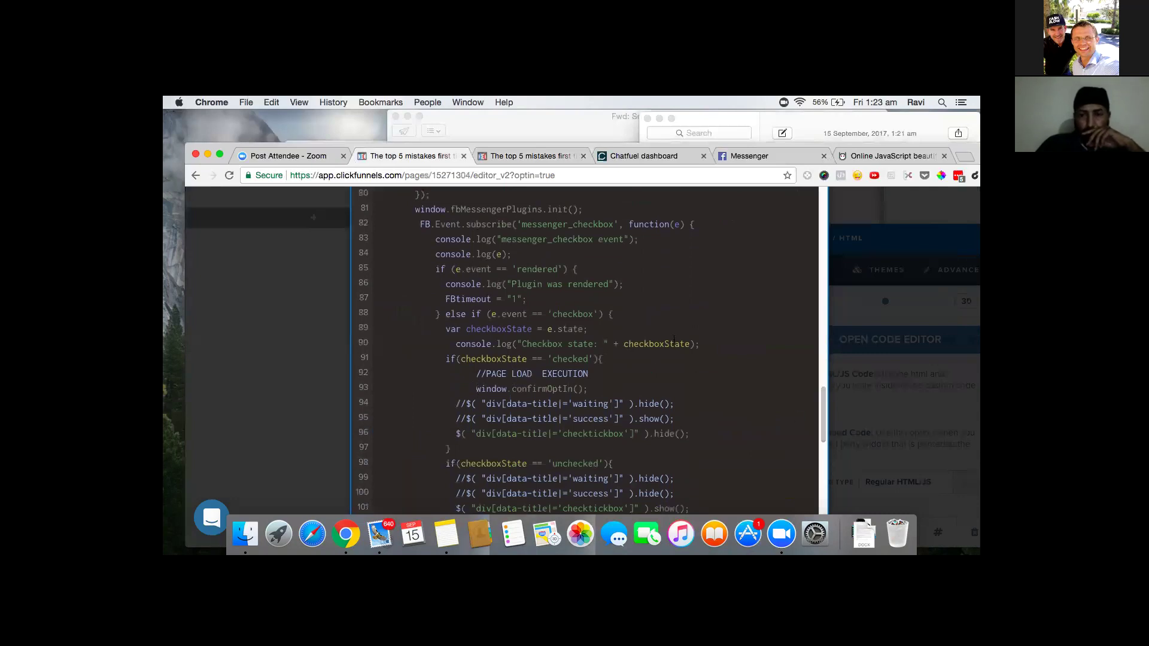
click(477, 389)
text(//)
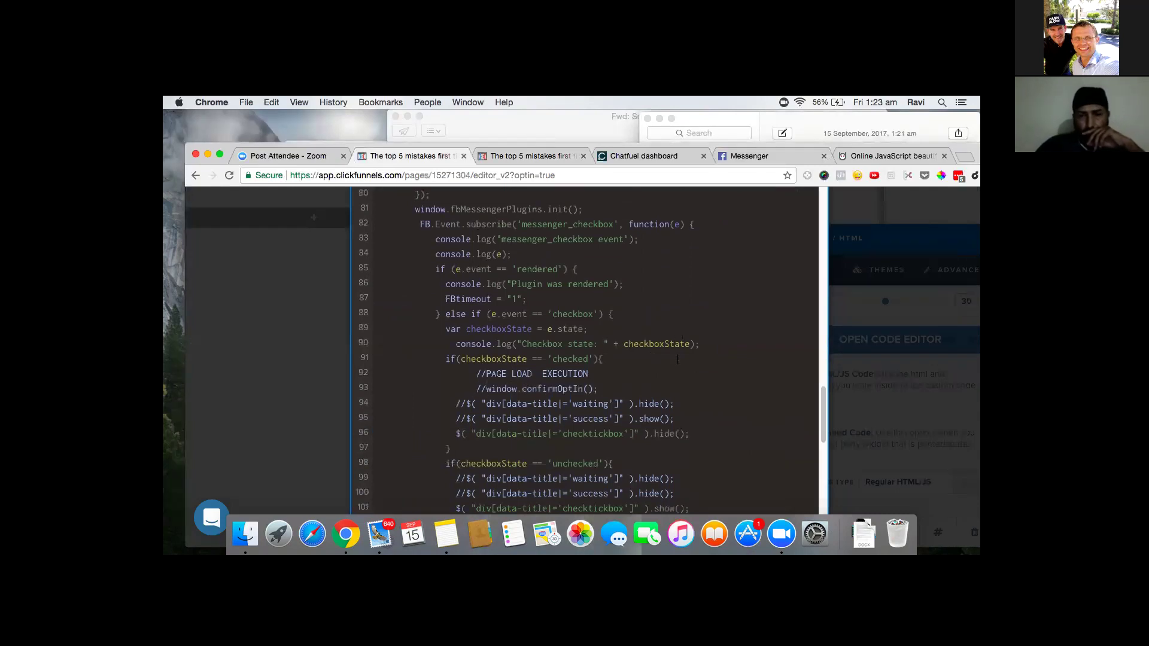
- Check the getreportbutton name on line 126, then close the code editor and element settings
scroll(678, 359, up, 2)
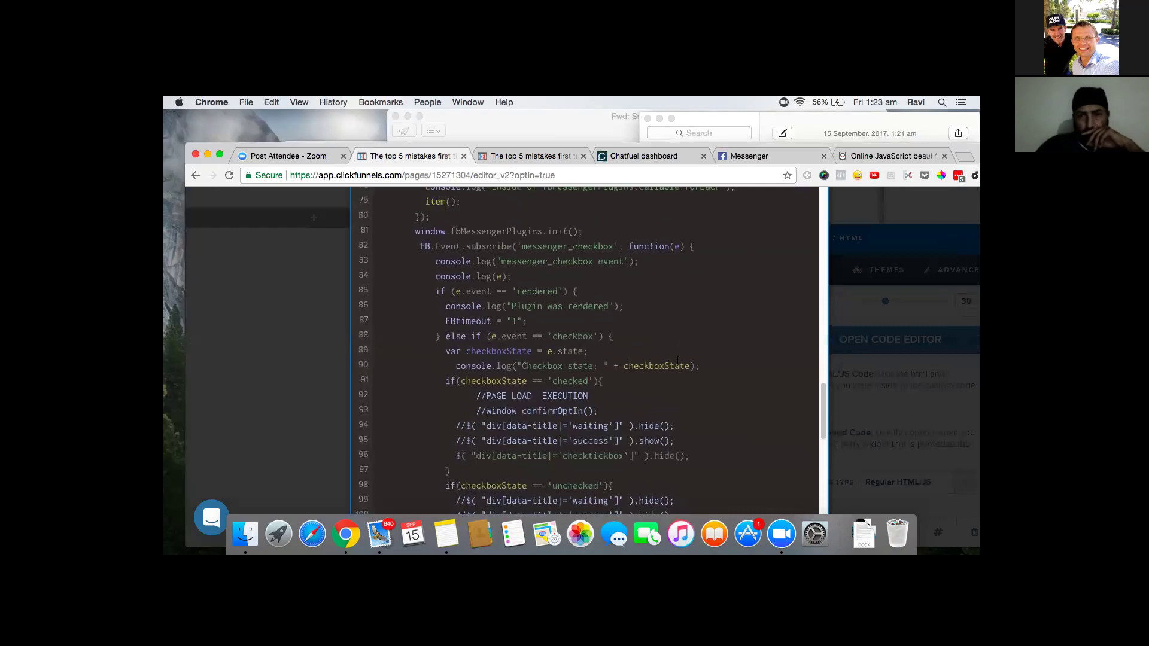
scroll(745, 369, up, 1)
drag(823, 401, 824, 467)
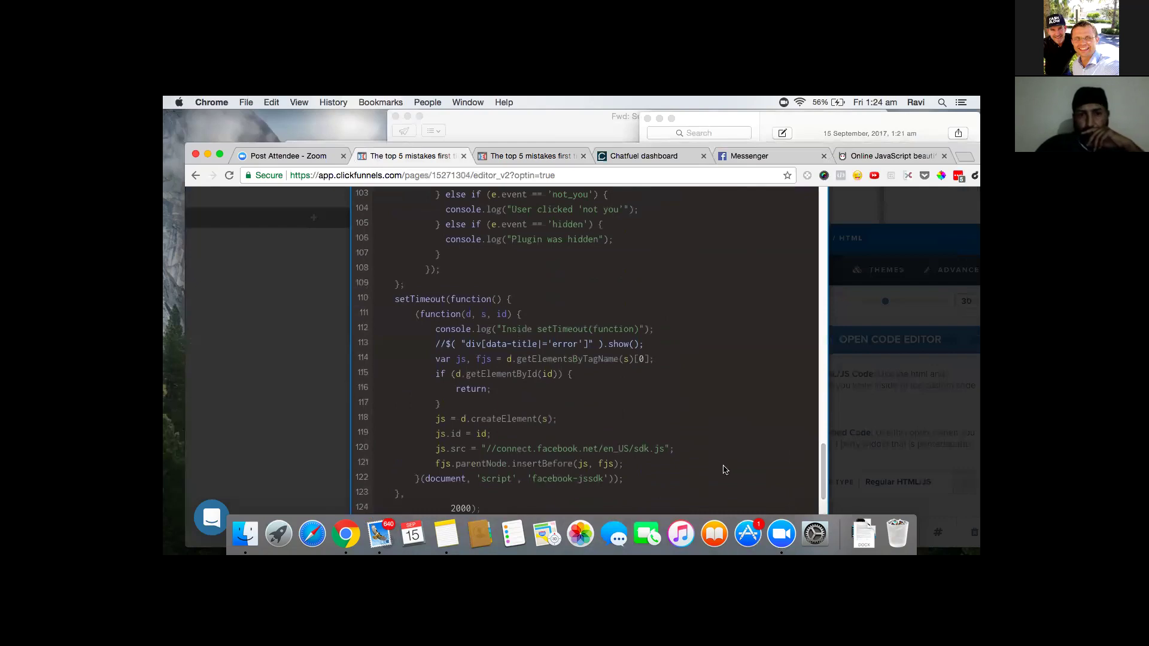
drag(824, 476, 825, 485)
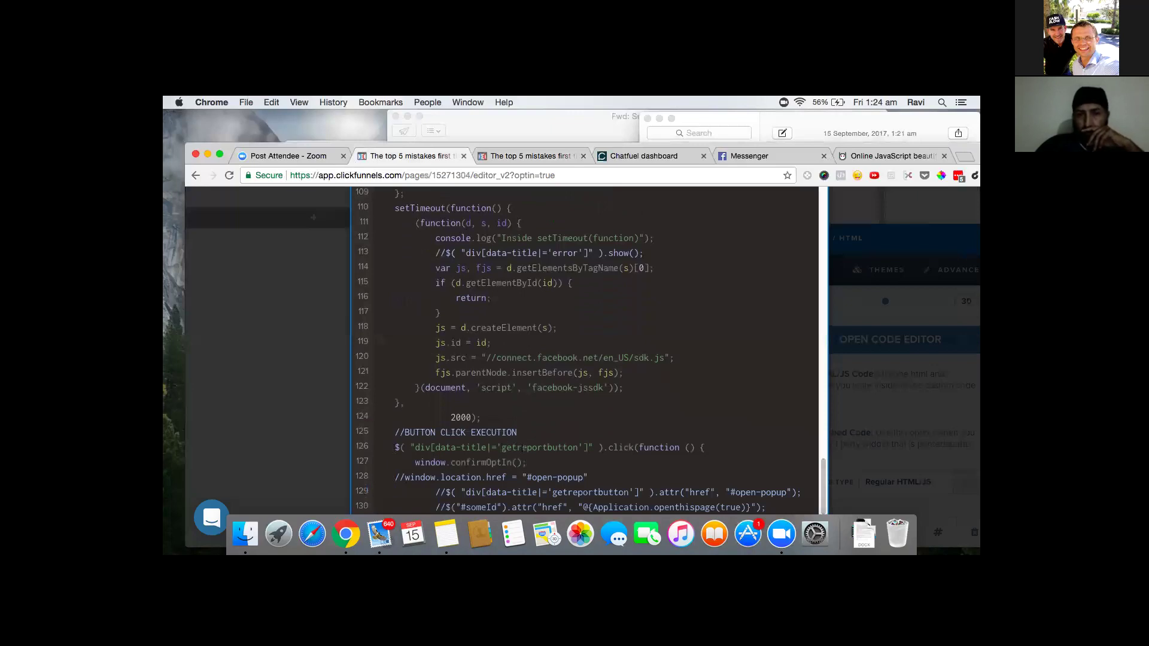
drag(506, 448, 577, 449)
key(super+c)
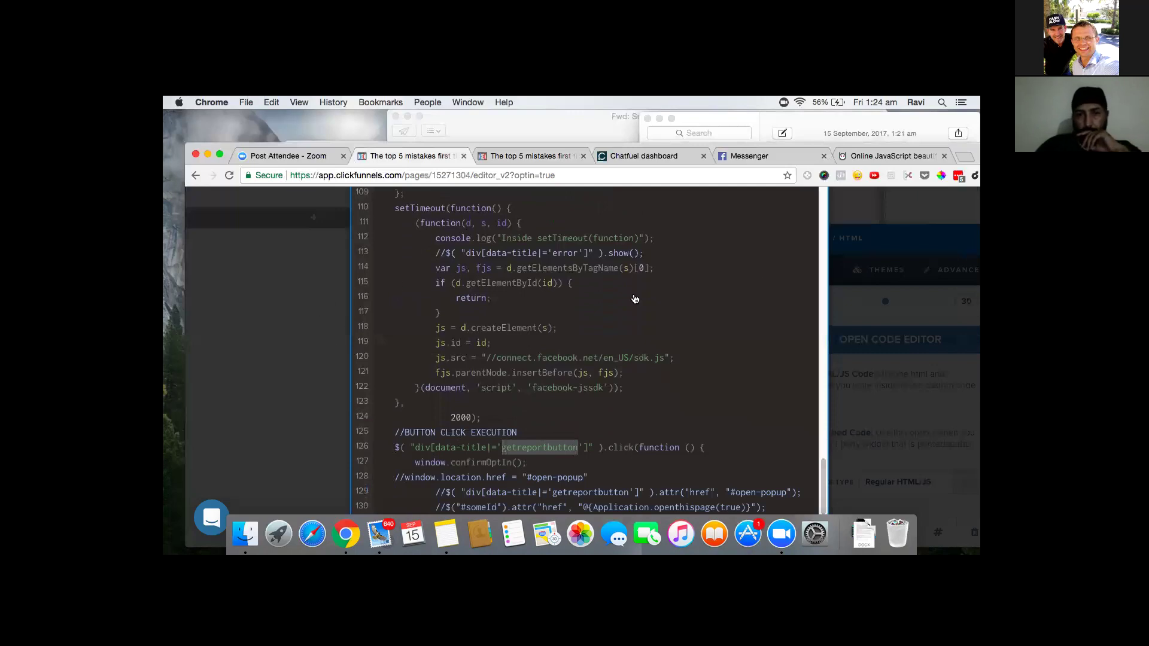
click(951, 377)
click(626, 416)
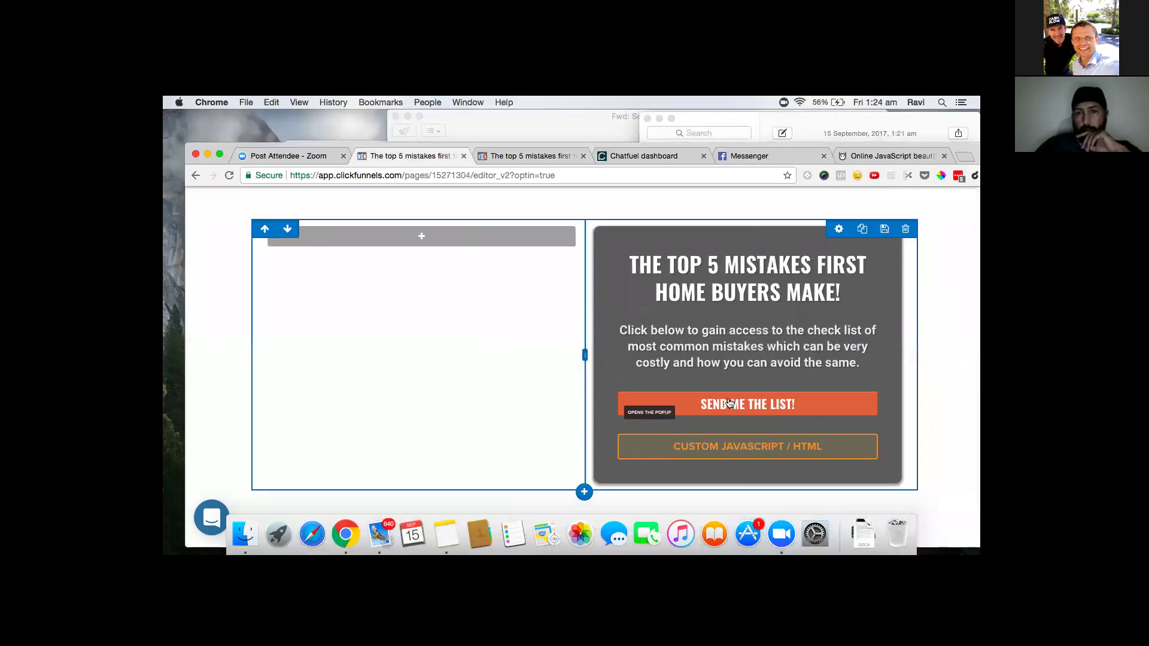
- Open the button's border size list and close it without changing anything
scroll(733, 402, down, 2)
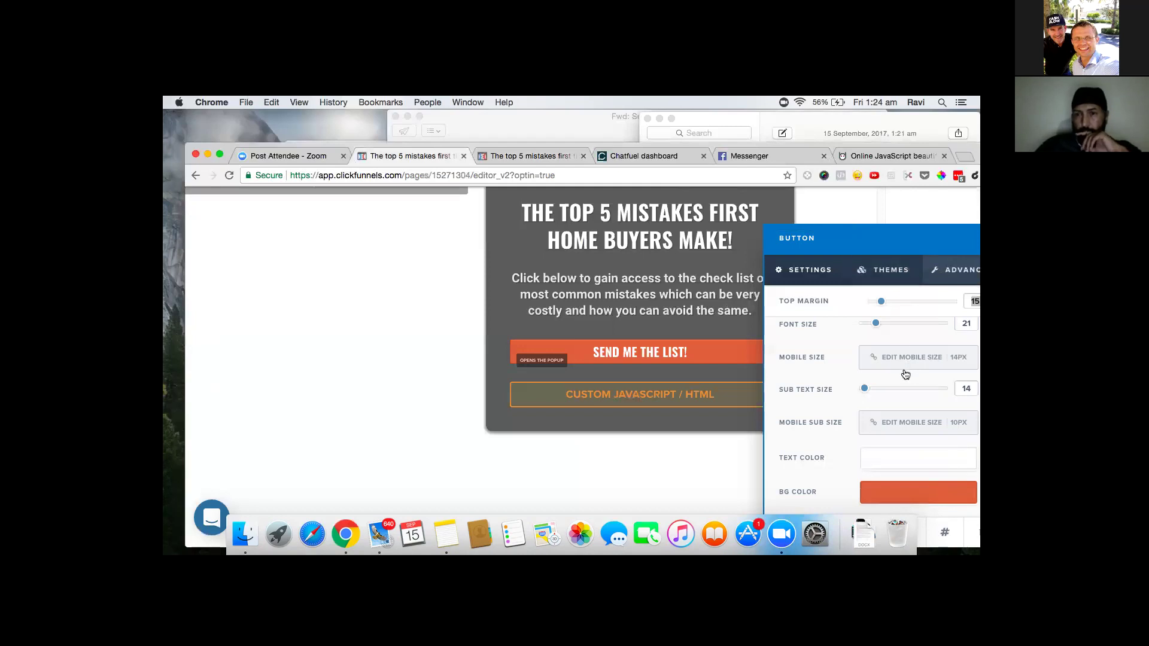
click(949, 534)
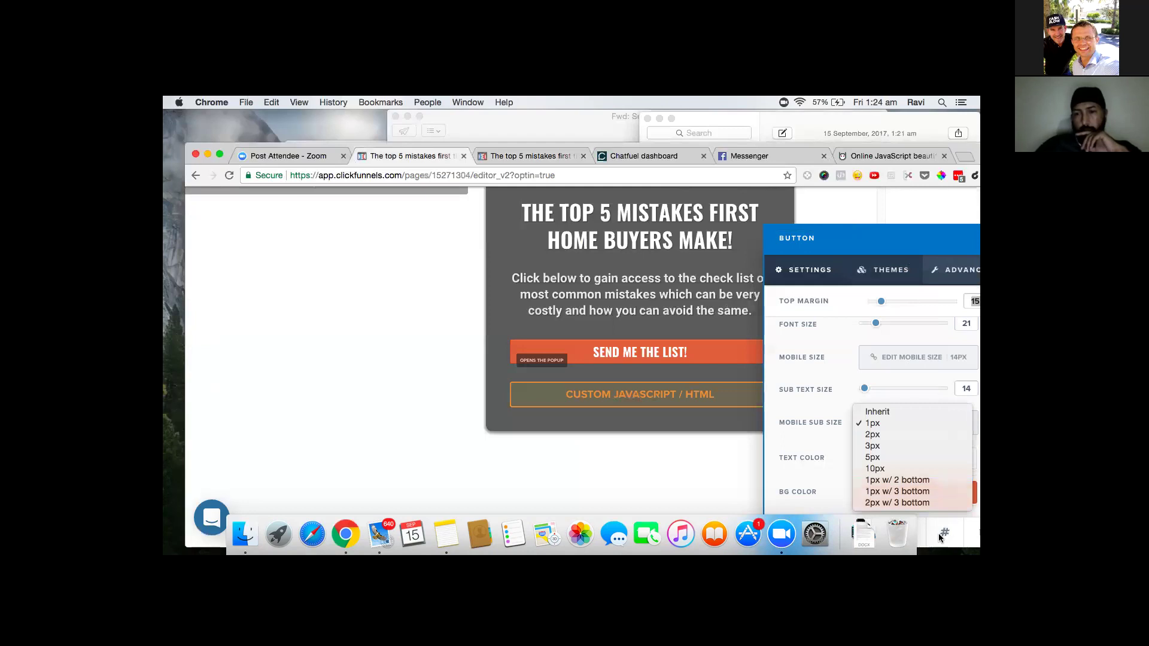
click(945, 537)
click(944, 535)
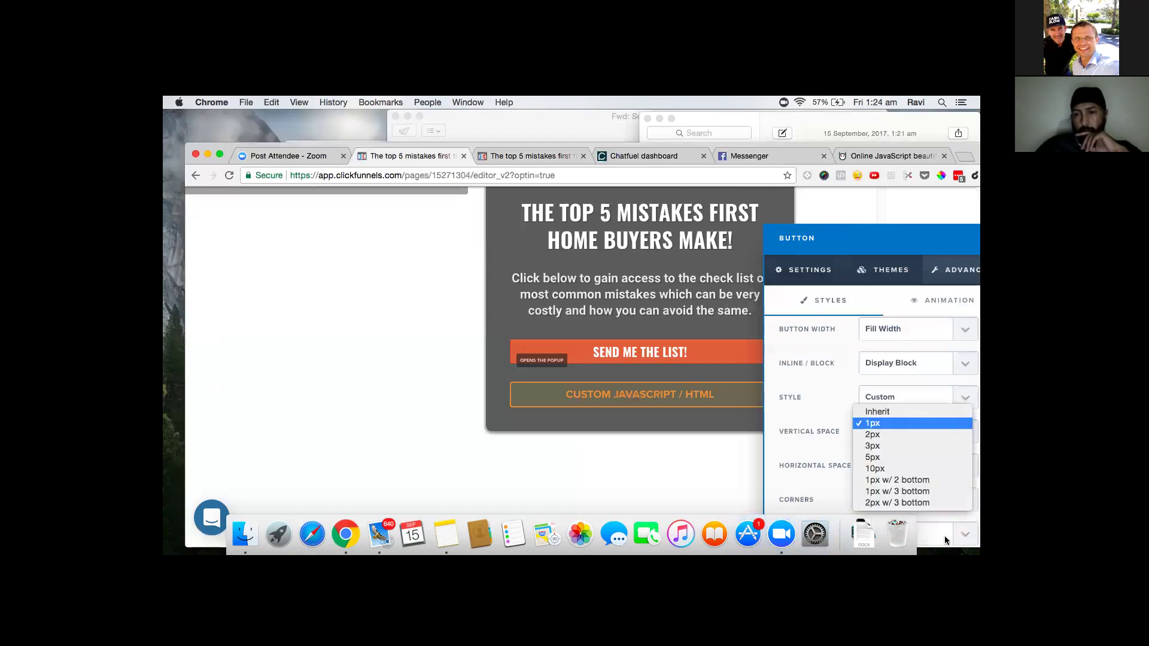
click(901, 243)
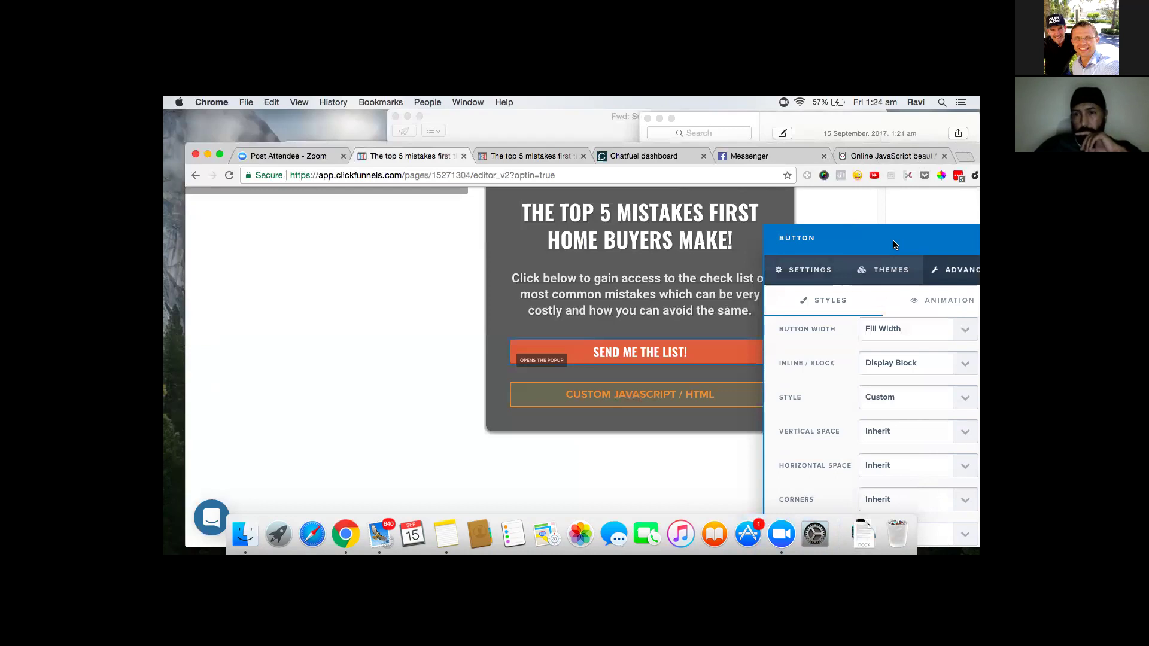
- Close the button's style settings and clear the stray text selection on the page
key(super+a)
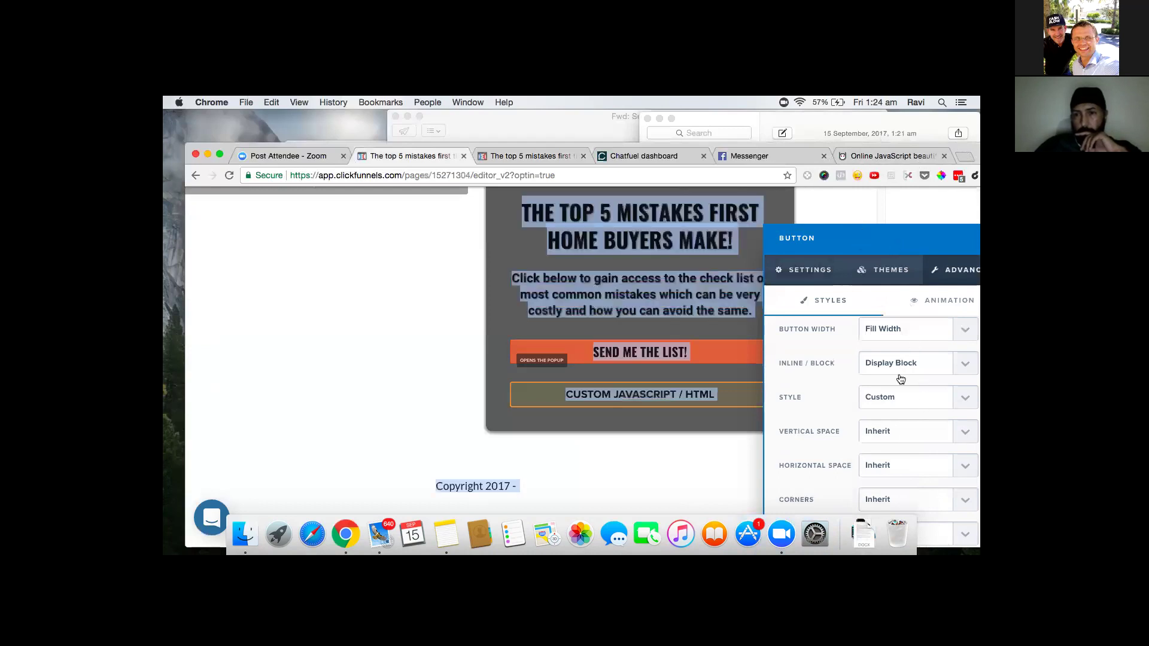
click(244, 534)
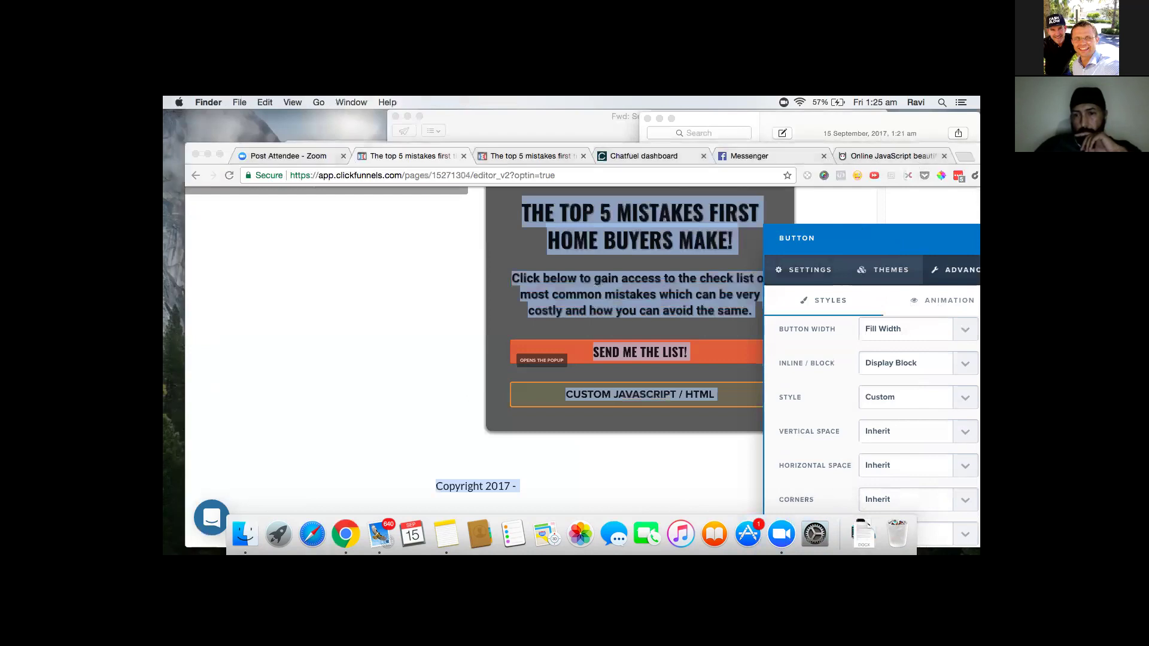
click(902, 244)
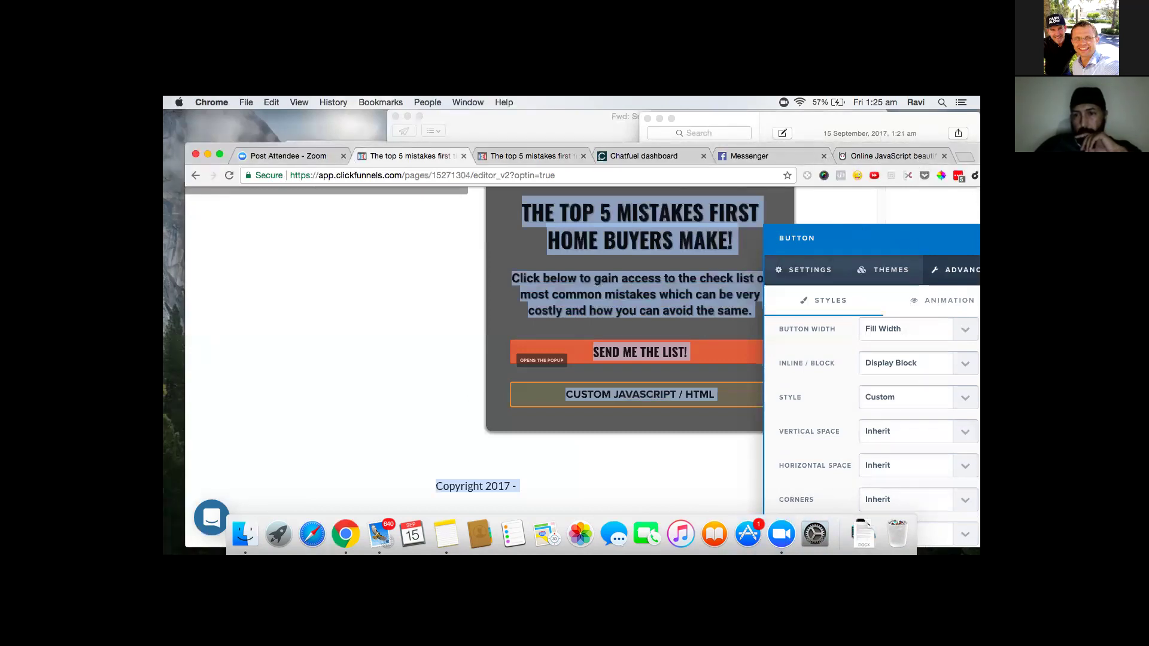
click(704, 415)
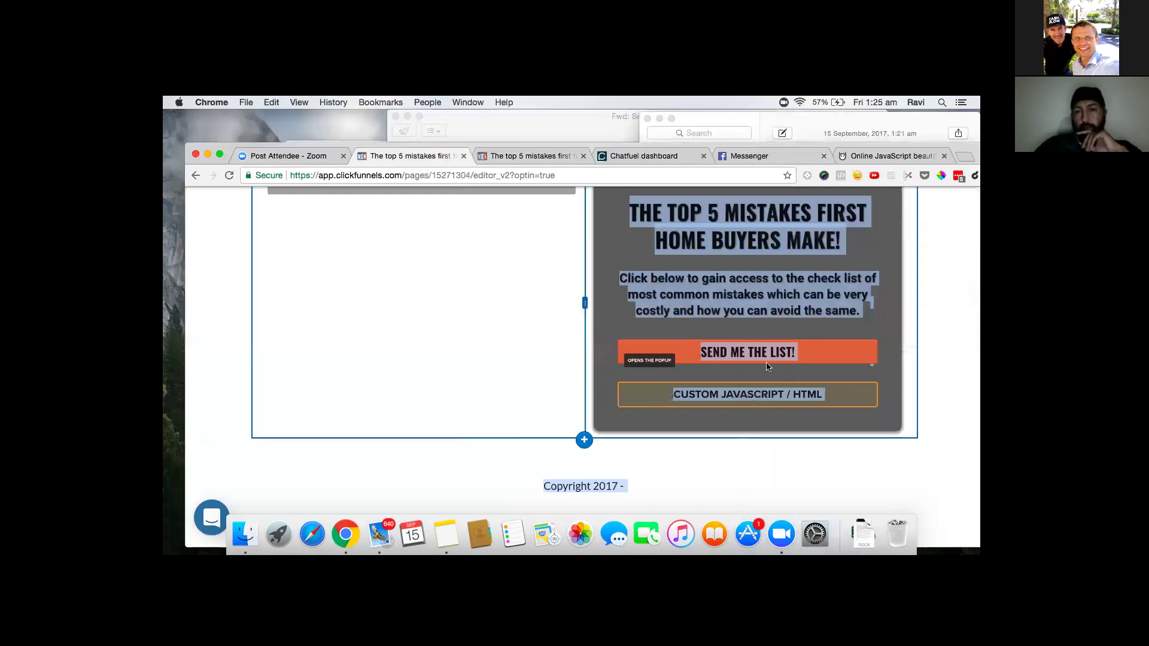
mouse_move(828, 334)
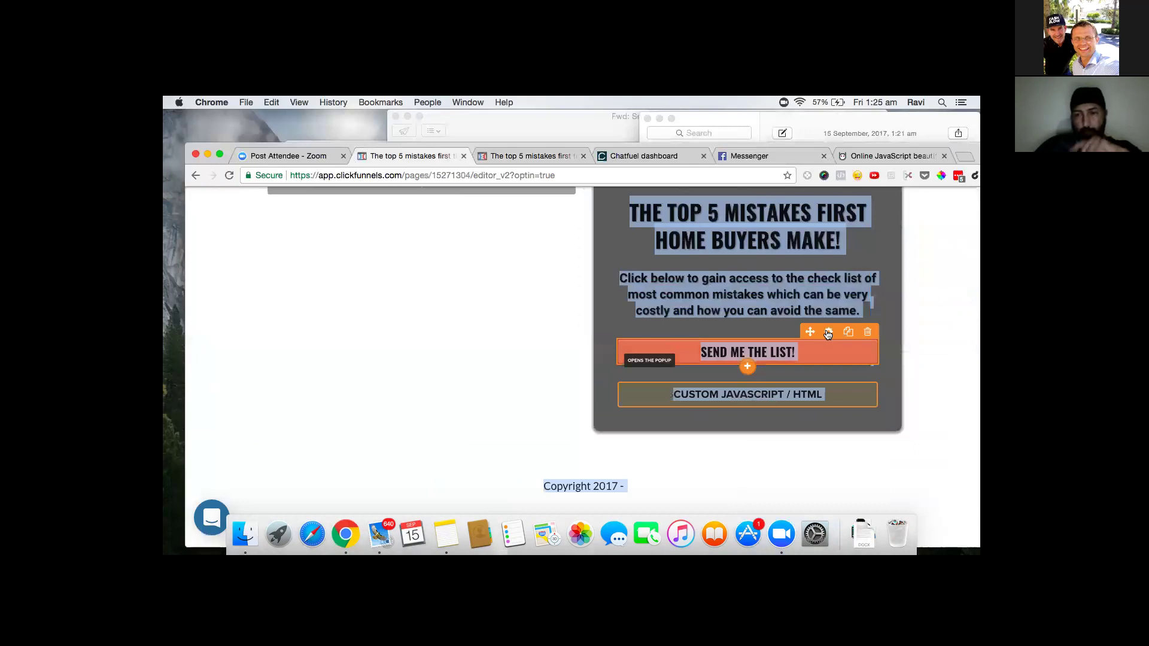
click(803, 350)
mouse_move(829, 333)
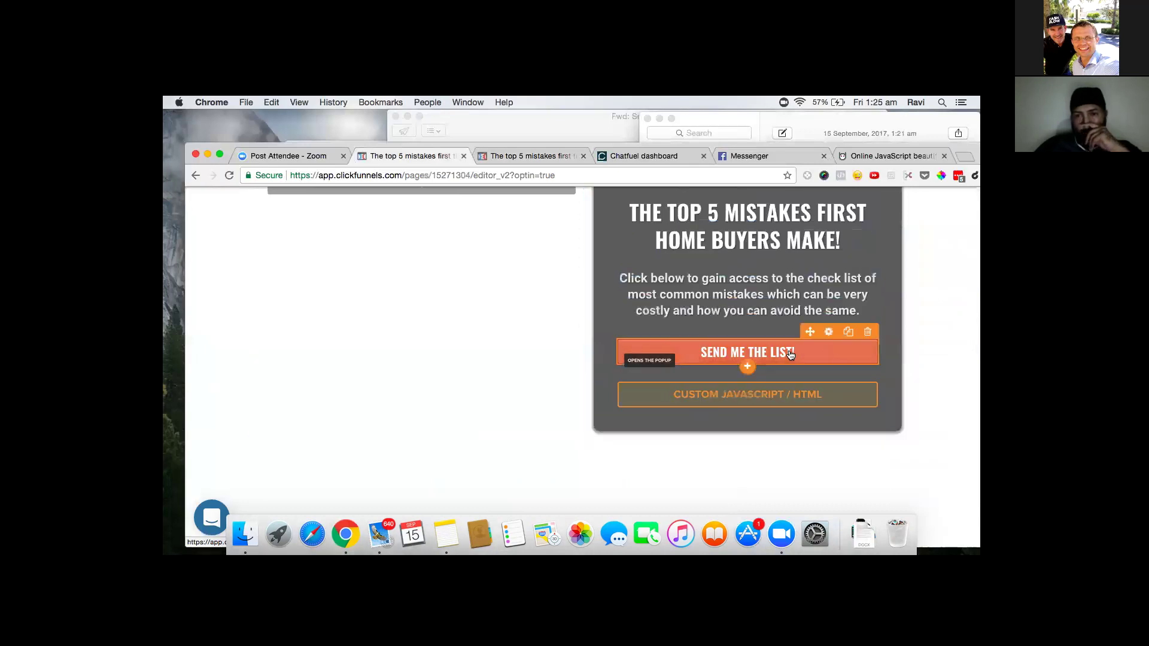
click(829, 333)
click(829, 333)
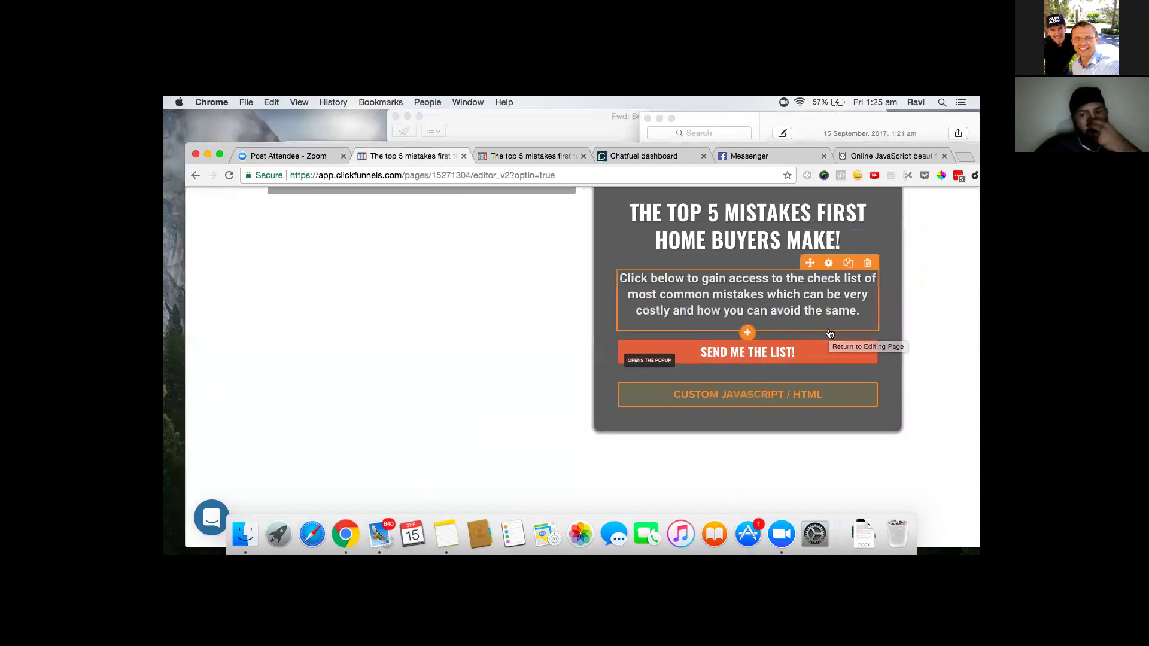
mouse_move(828, 337)
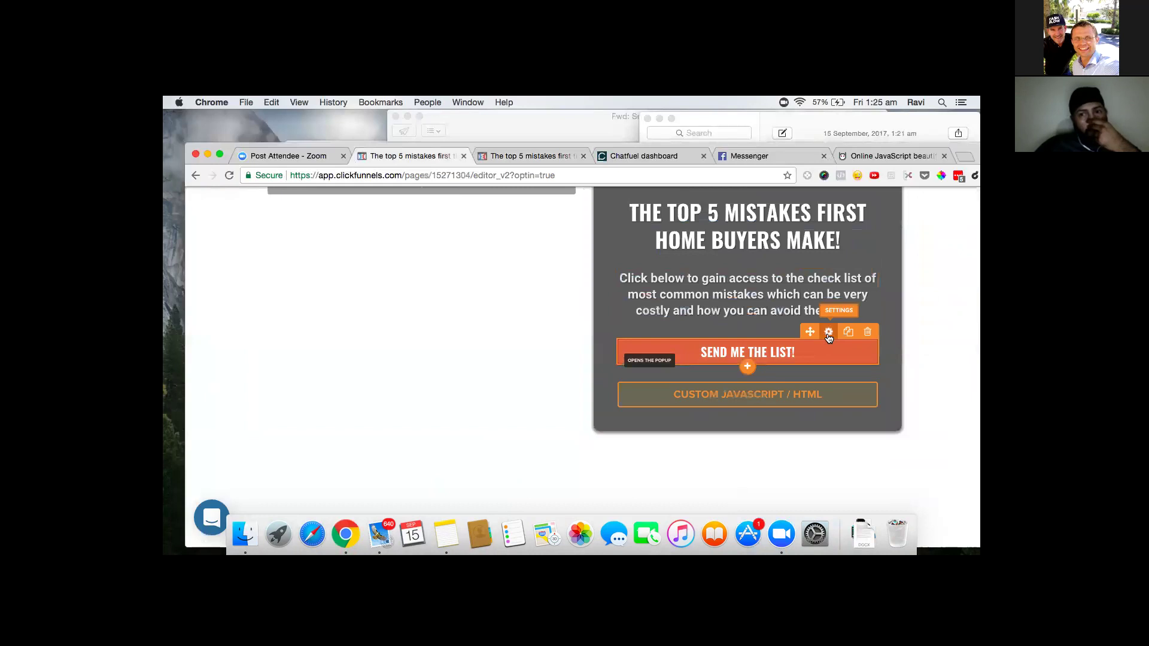
- Change the SEND ME THE LIST! button's CSS title to getreportbutton via Get CSS Info and update
click(828, 333)
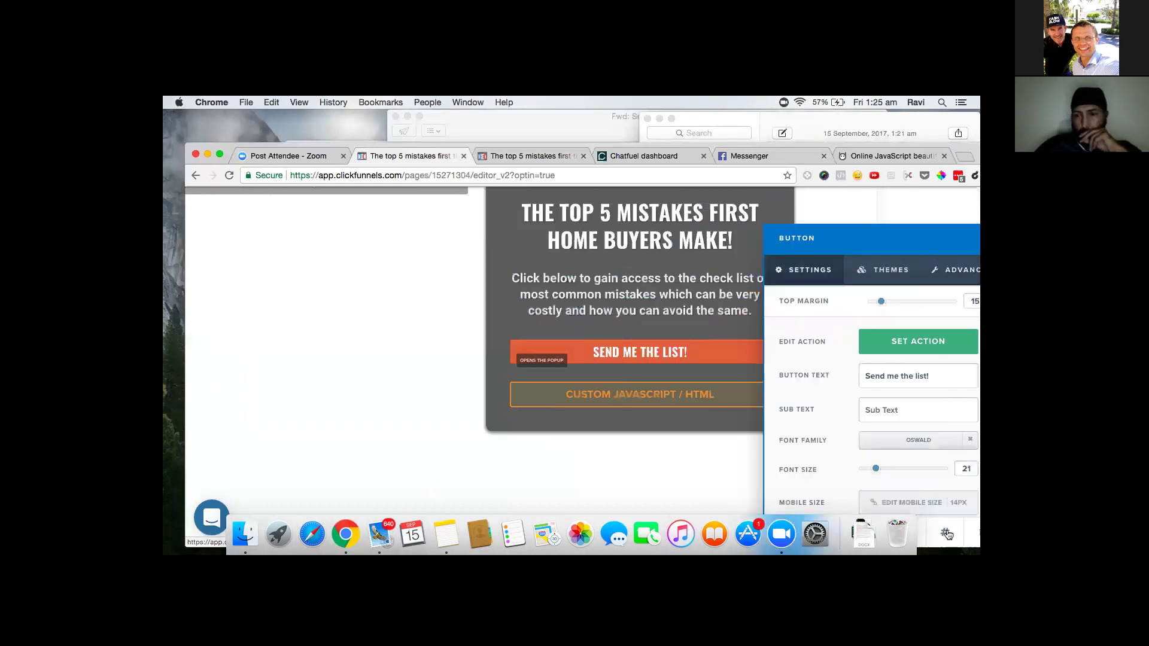
click(946, 534)
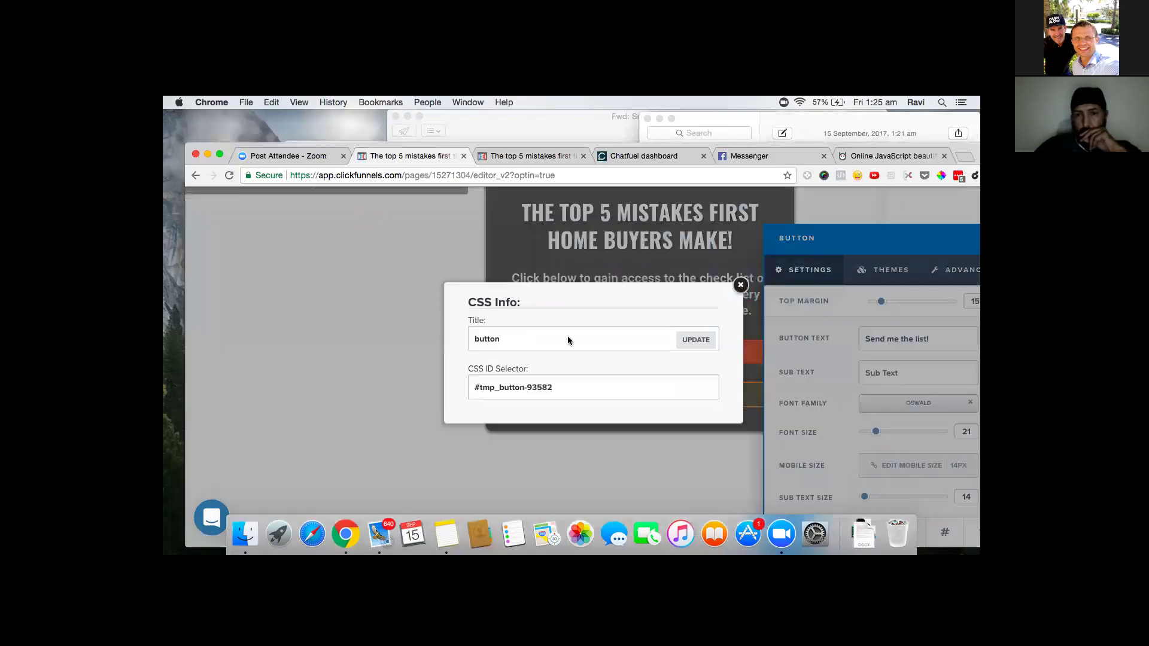
drag(531, 339, 459, 336)
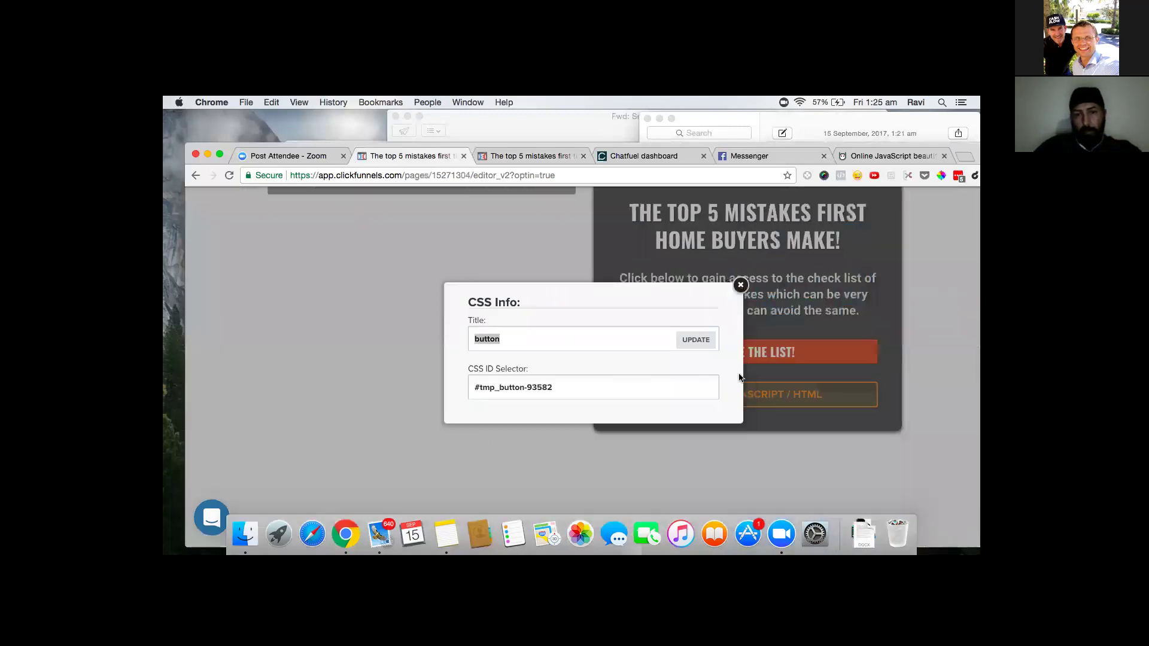
key(super+v)
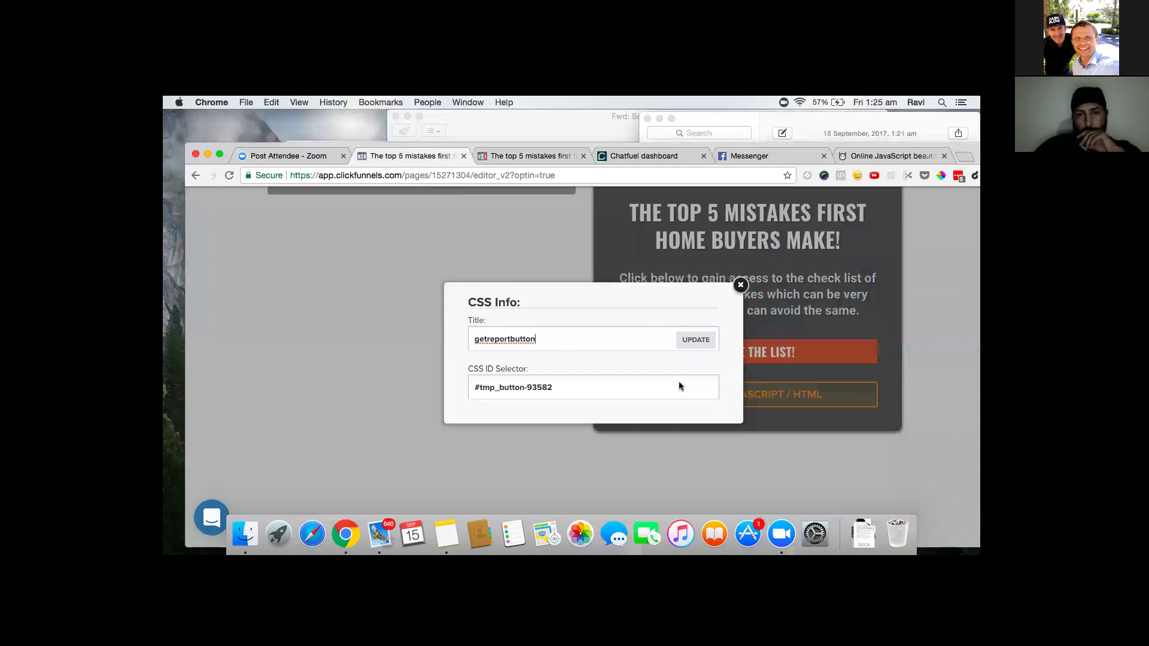
click(696, 341)
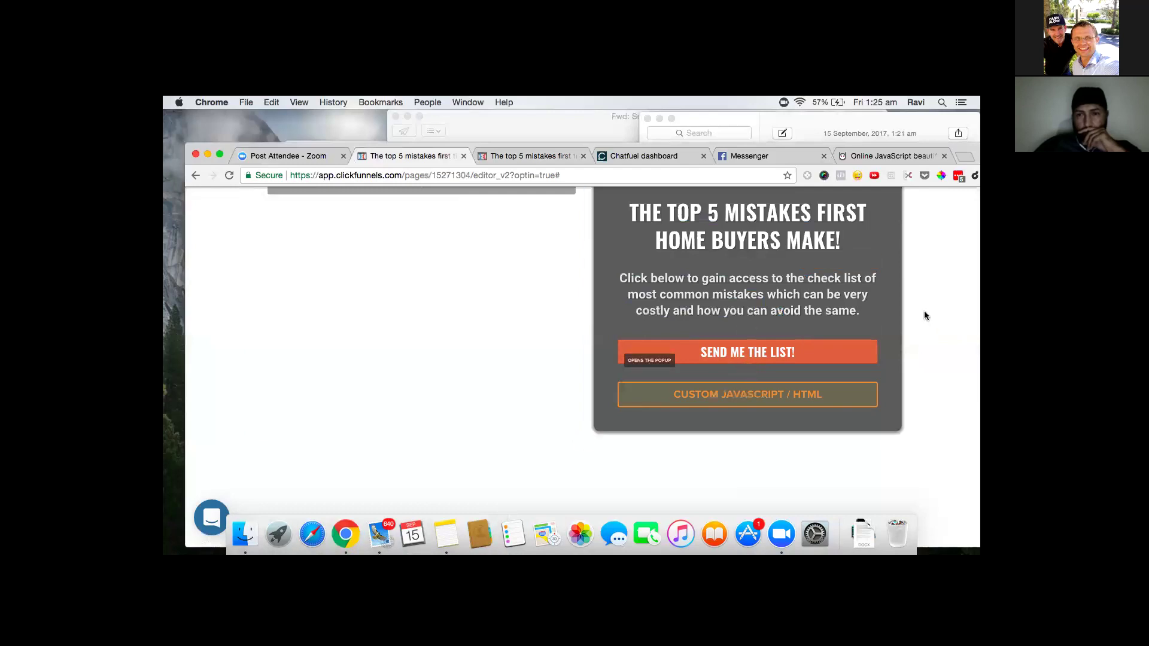
scroll(497, 319, up, 3)
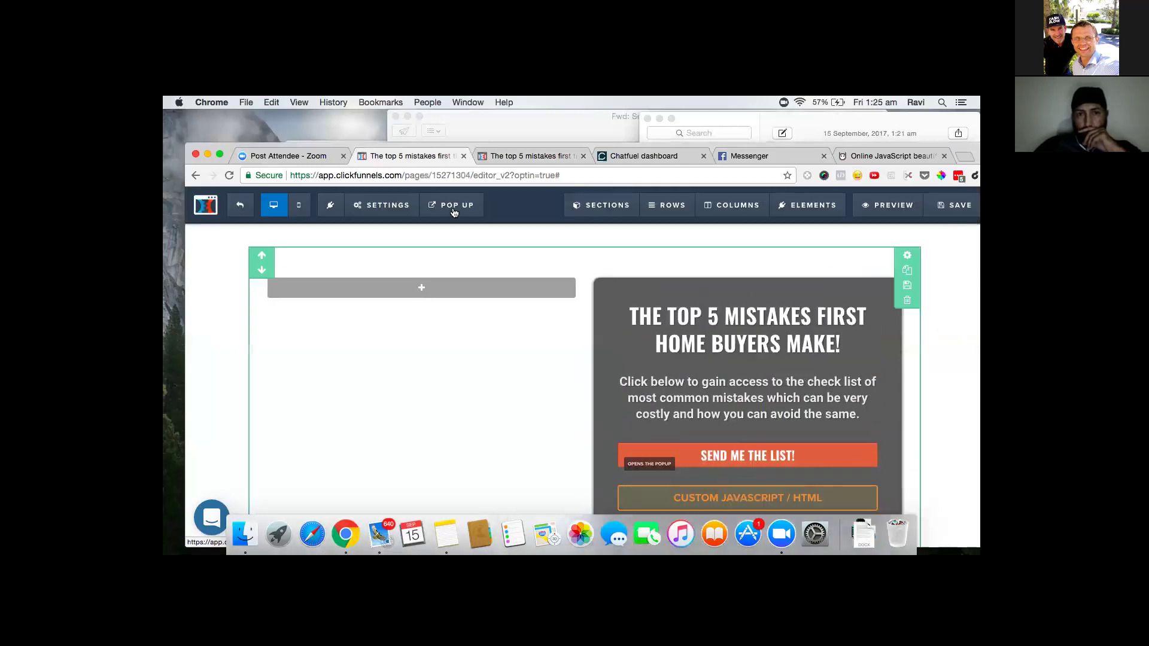
- Show the popup, delete its Custom JavaScript/HTML element, and close the popup editor
mouse_move(454, 208)
click(455, 234)
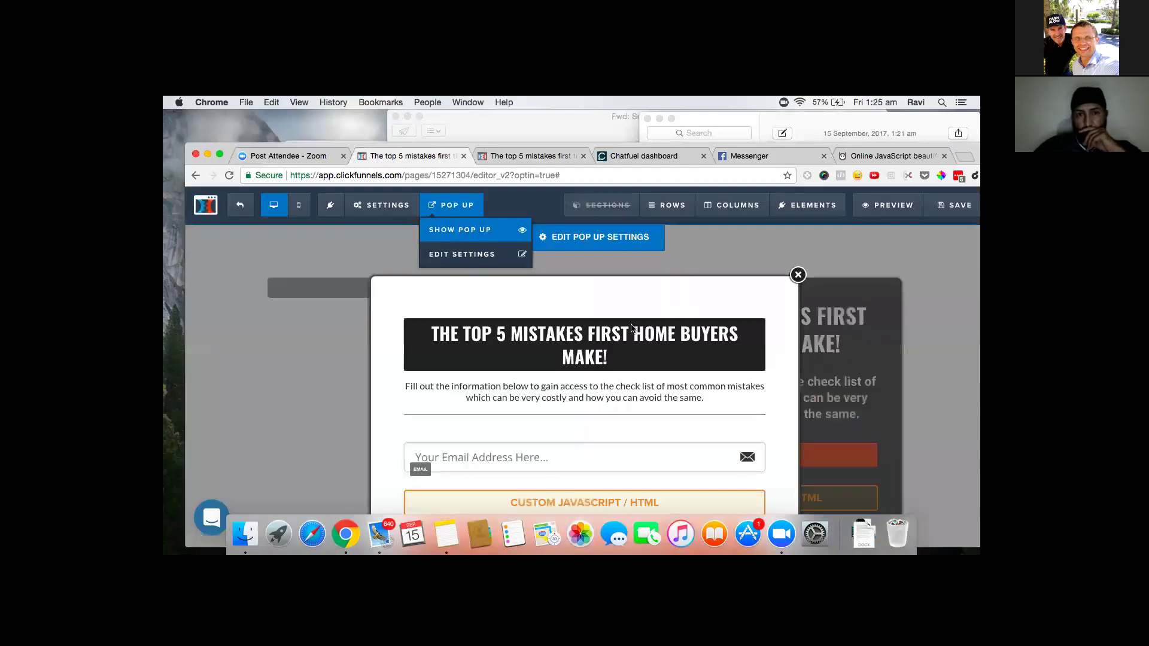
scroll(688, 482, down, 1)
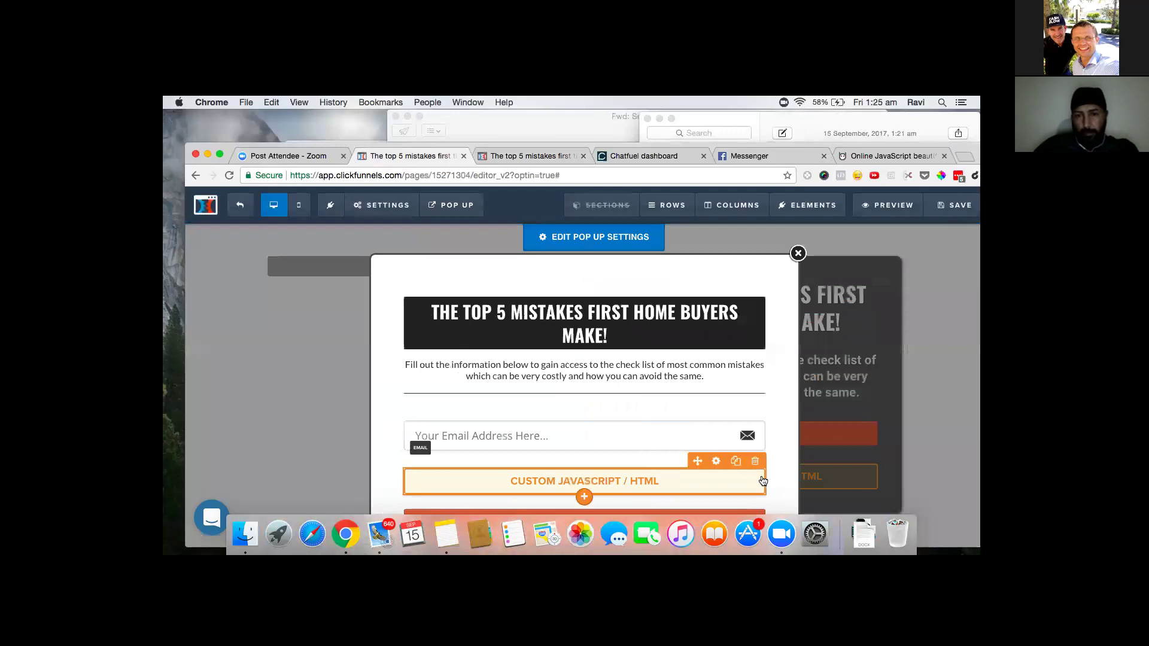
click(755, 463)
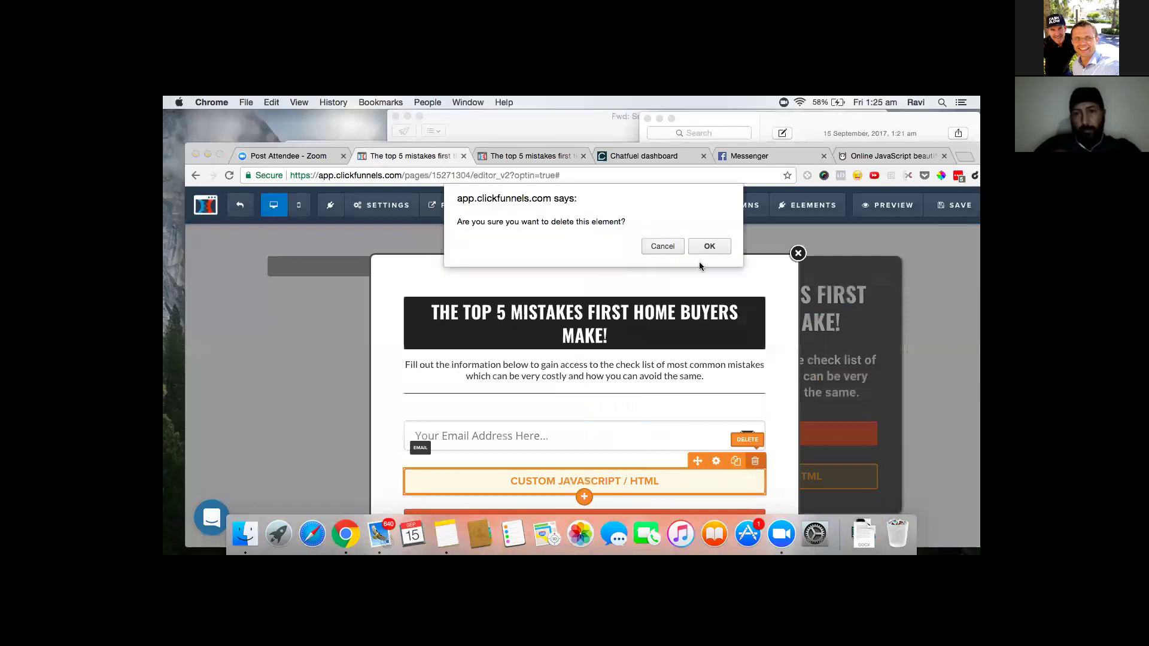
click(706, 248)
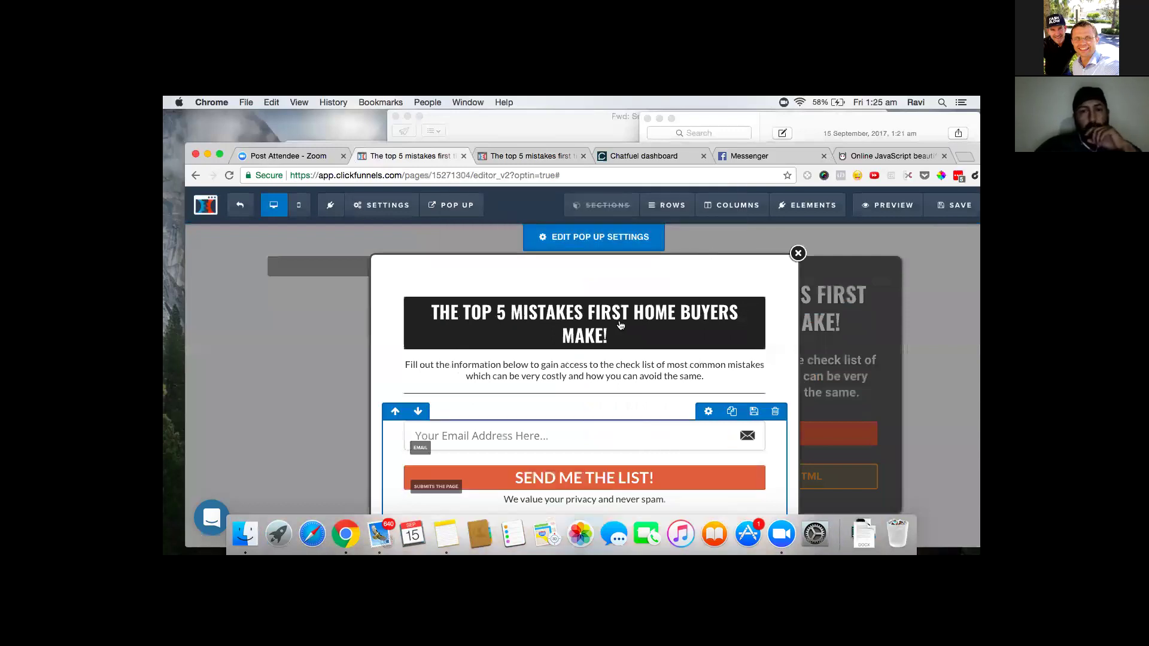
click(939, 208)
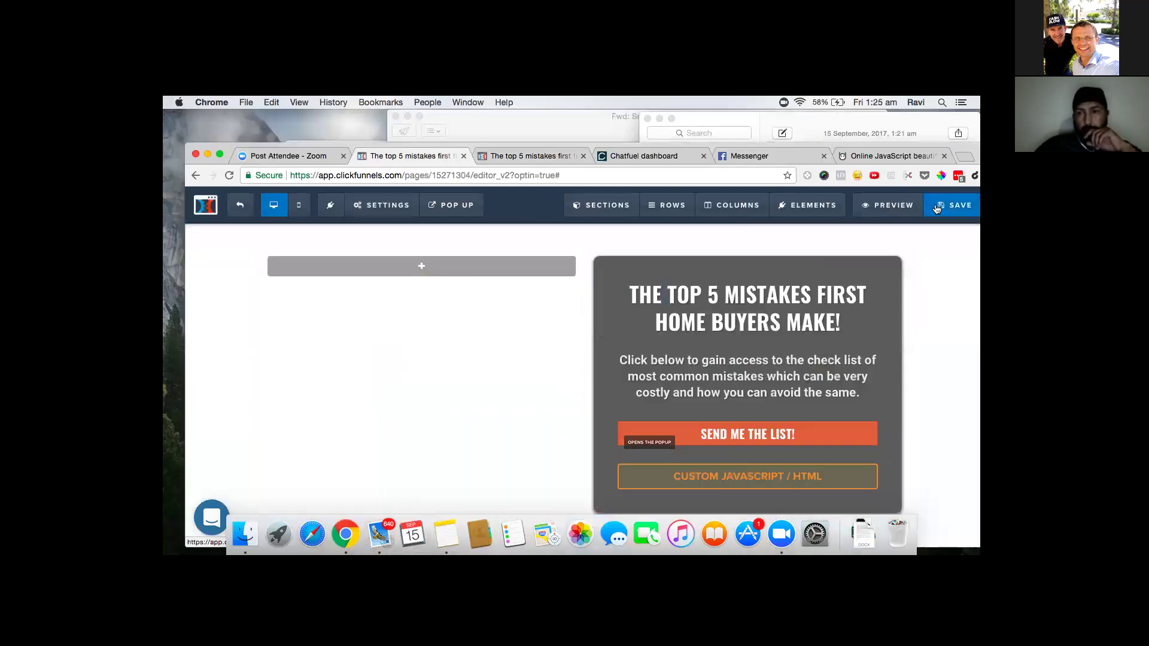
- Save the page, close the duplicate editor tab, save again, and open the Preview
click(939, 208)
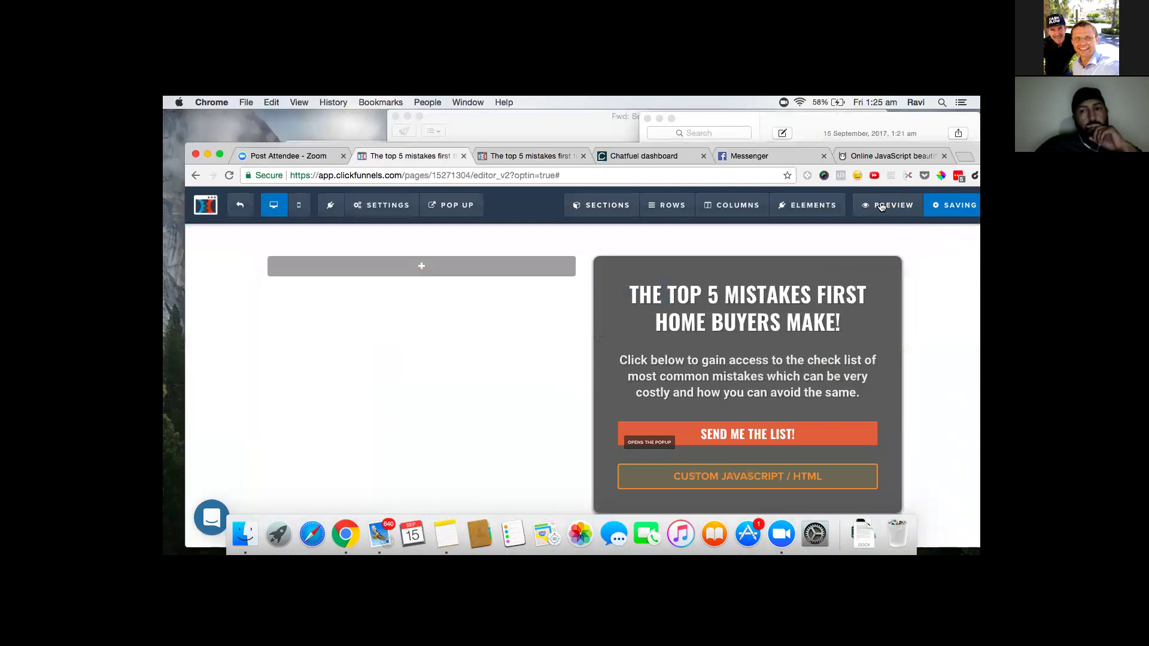
click(584, 157)
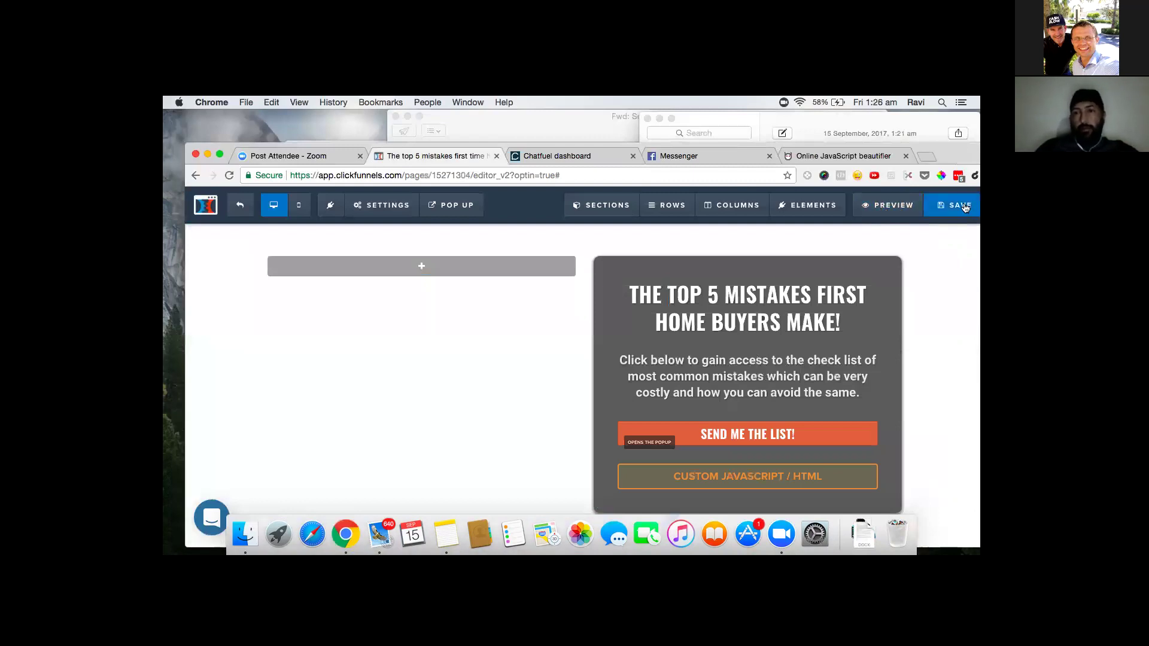
click(961, 206)
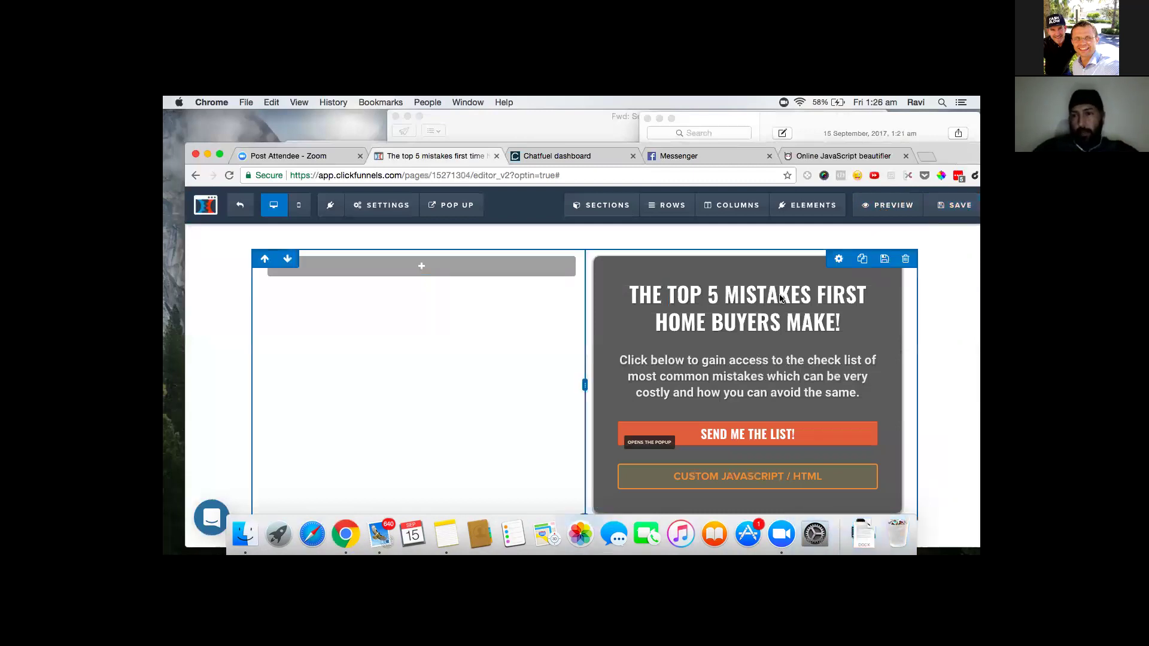
click(887, 205)
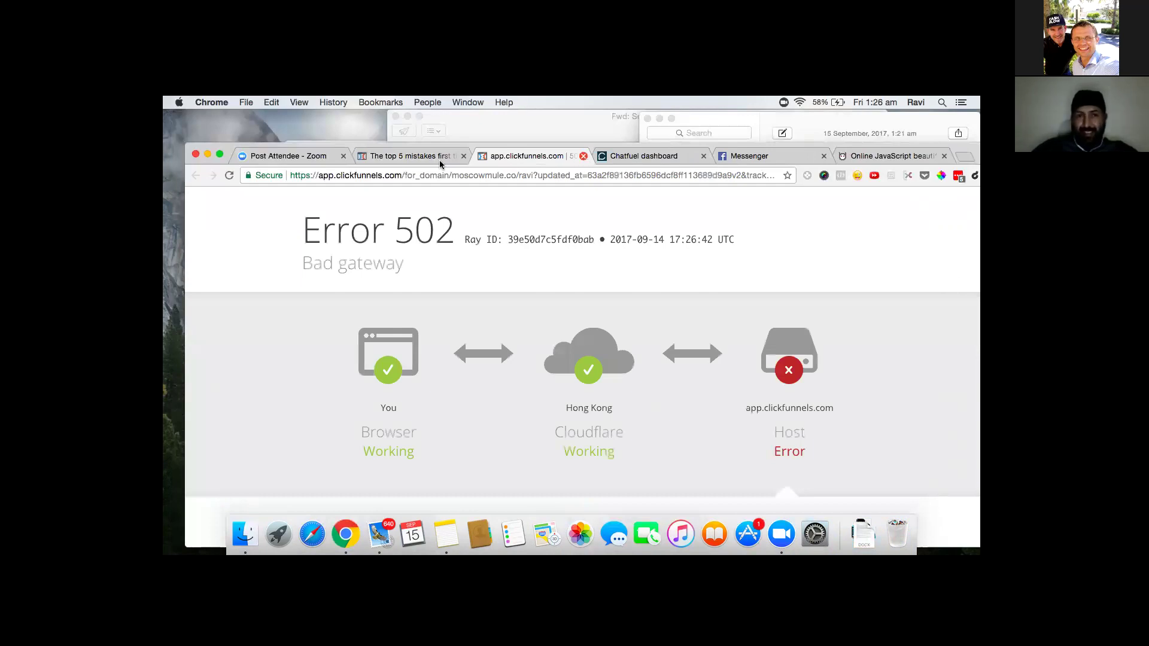
- Close the Error 502 tab, reload the preview, and open its email popup via SEND ME THE LIST!
key(super+w)
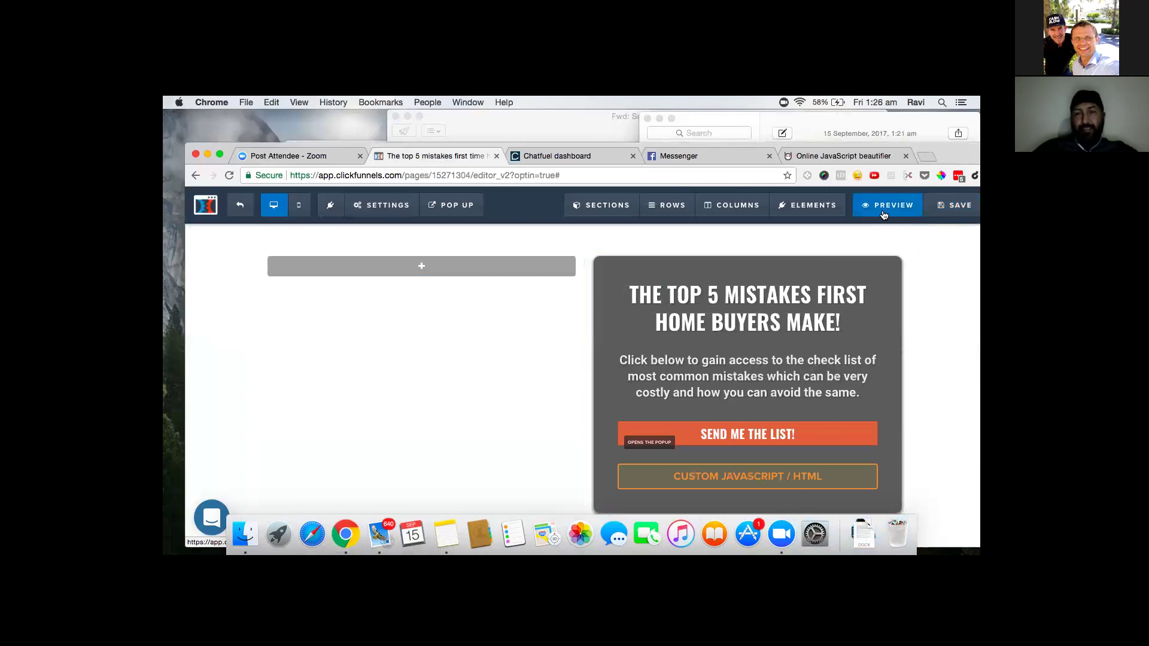
click(883, 206)
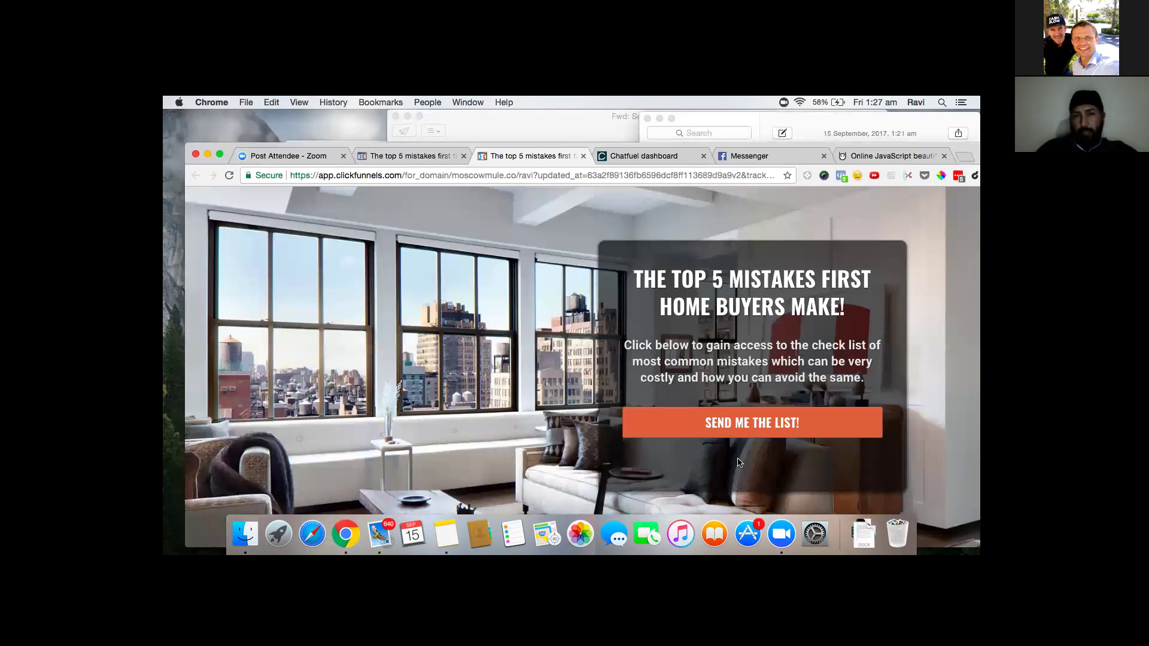
click(744, 424)
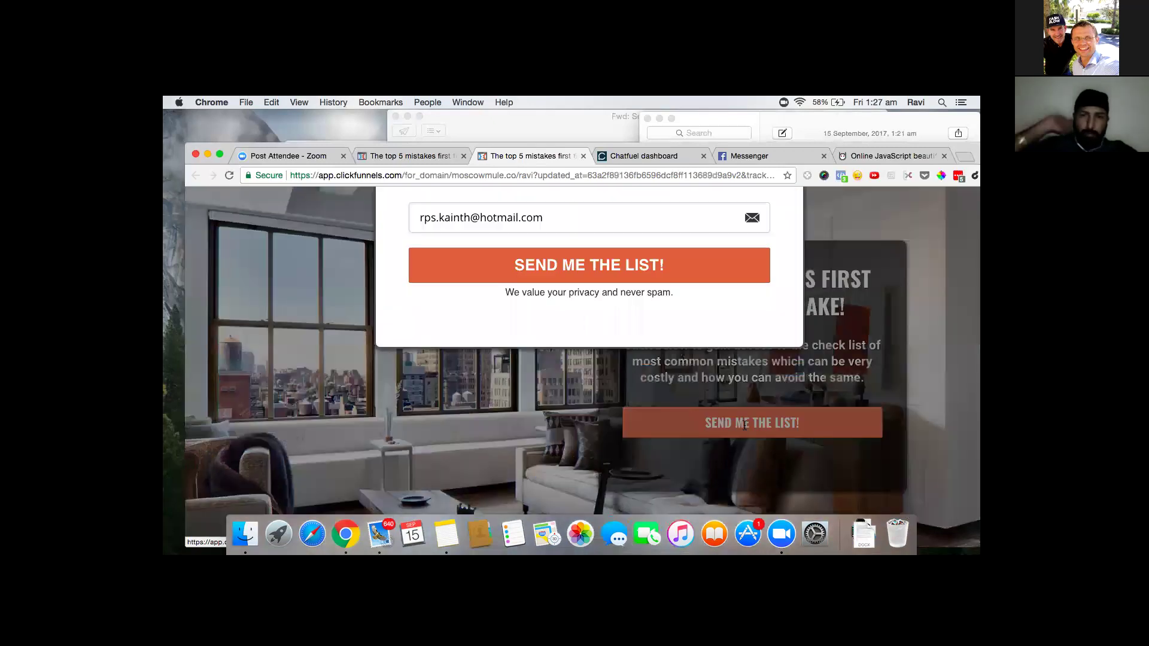
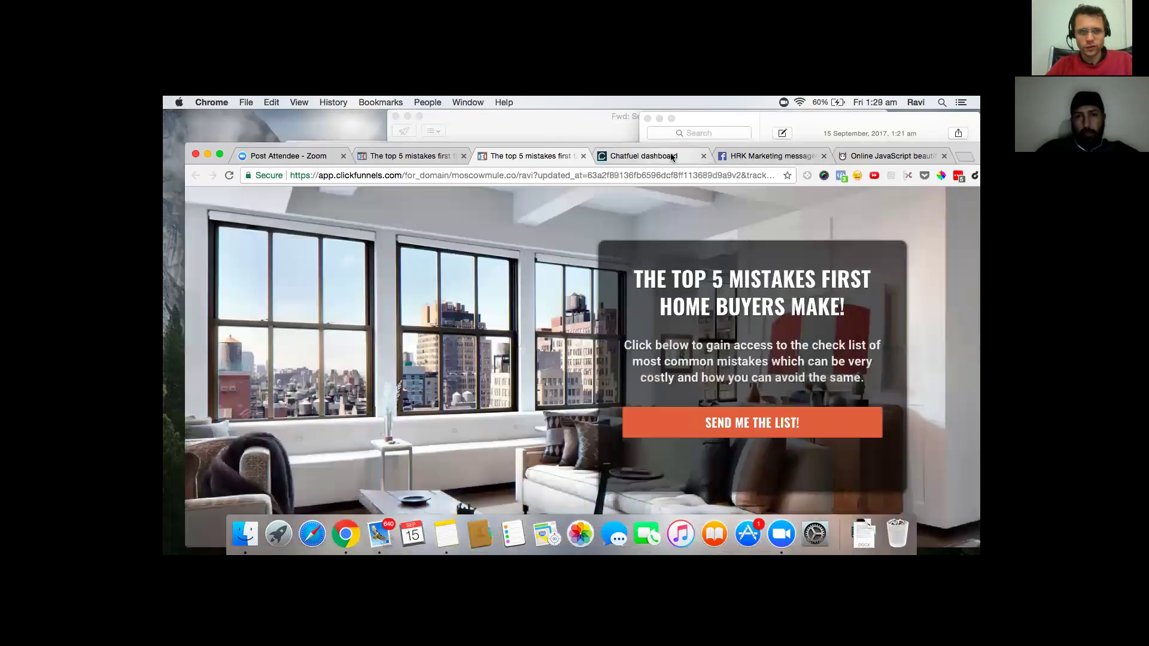
- Switch back to the ClickFunnels editor tab for the top 5 mistakes optin page
click(398, 154)
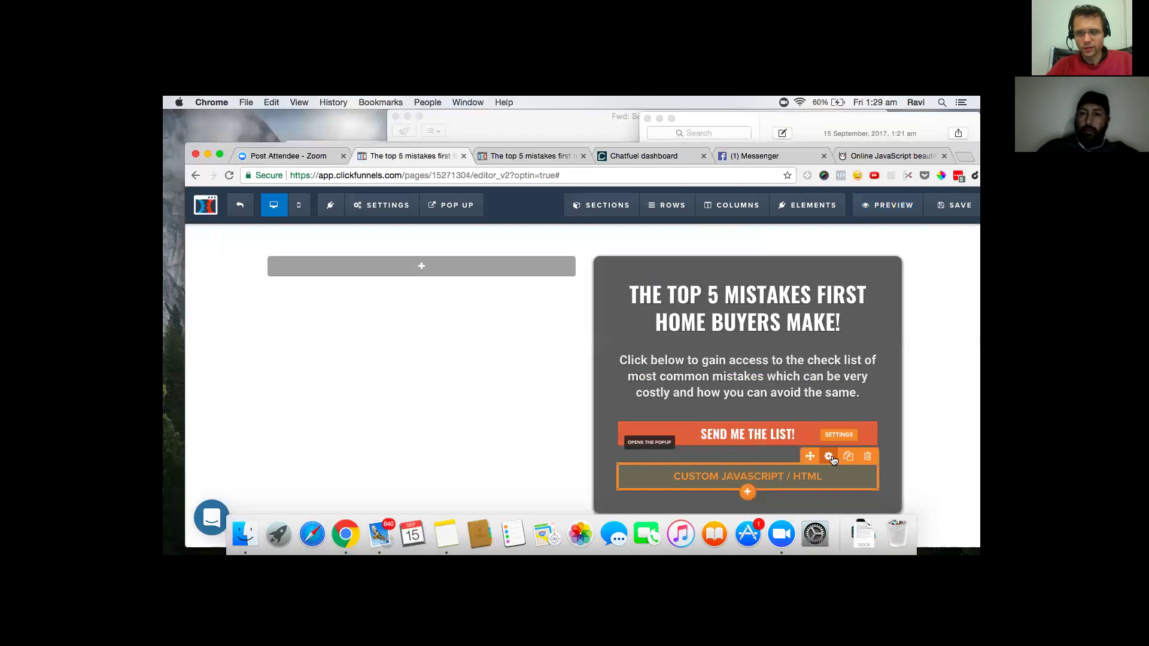
- Change the Custom JS/HTML element's top margin from 30 to 0
click(830, 457)
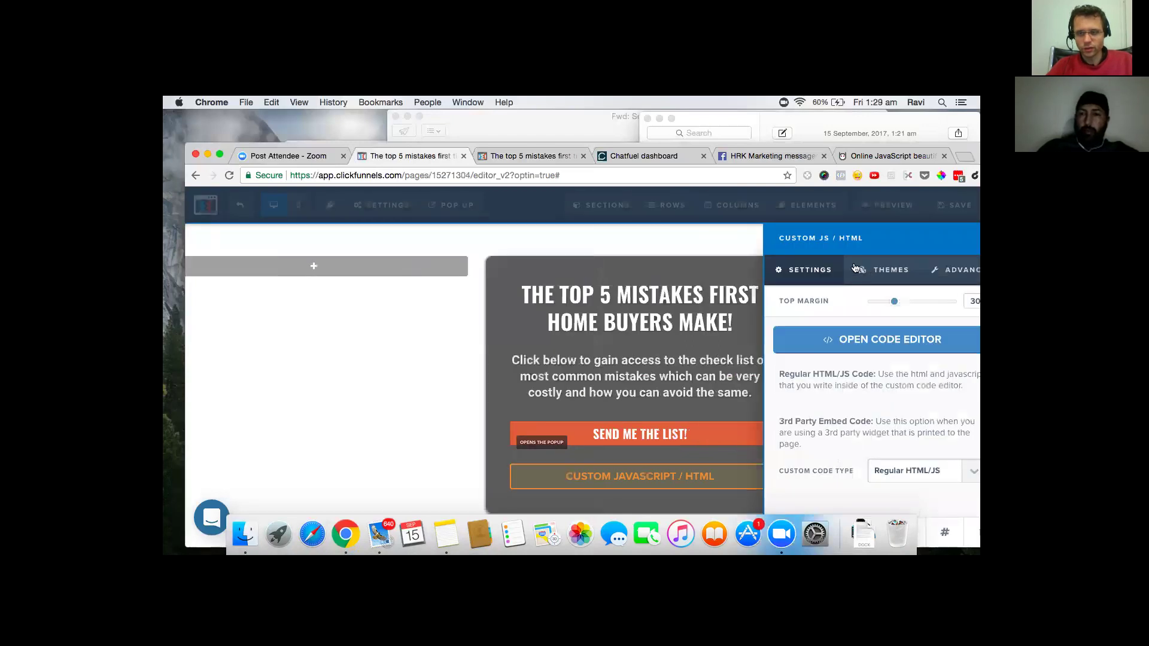
drag(894, 301, 868, 301)
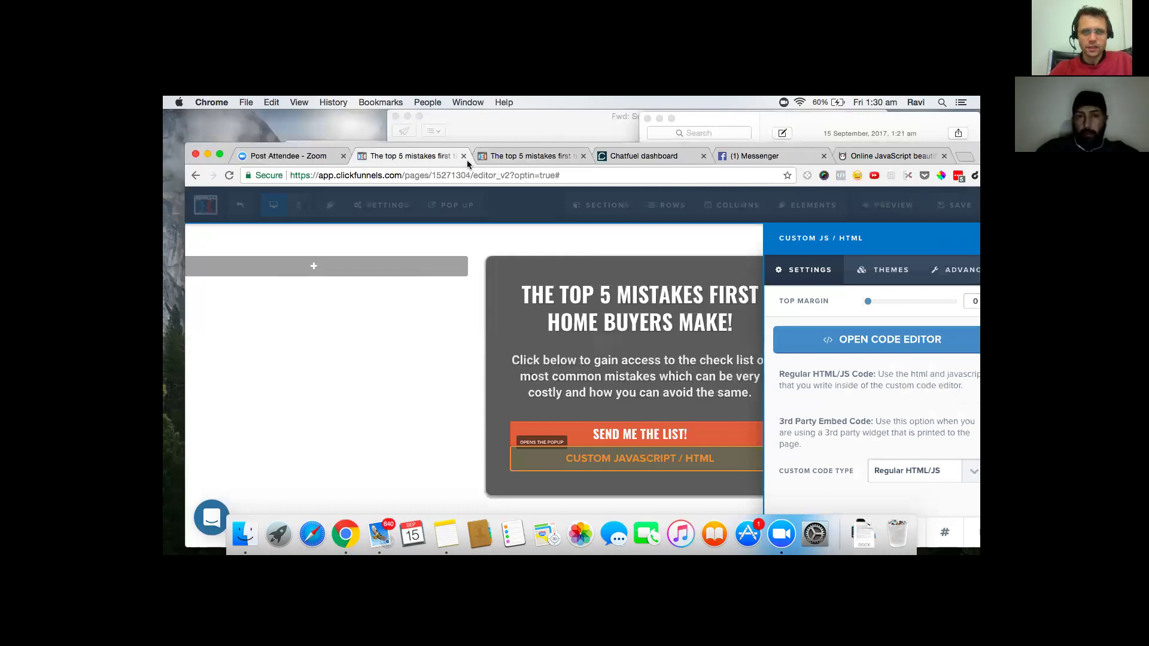
- Copy the live landing page's address from the address bar
click(513, 159)
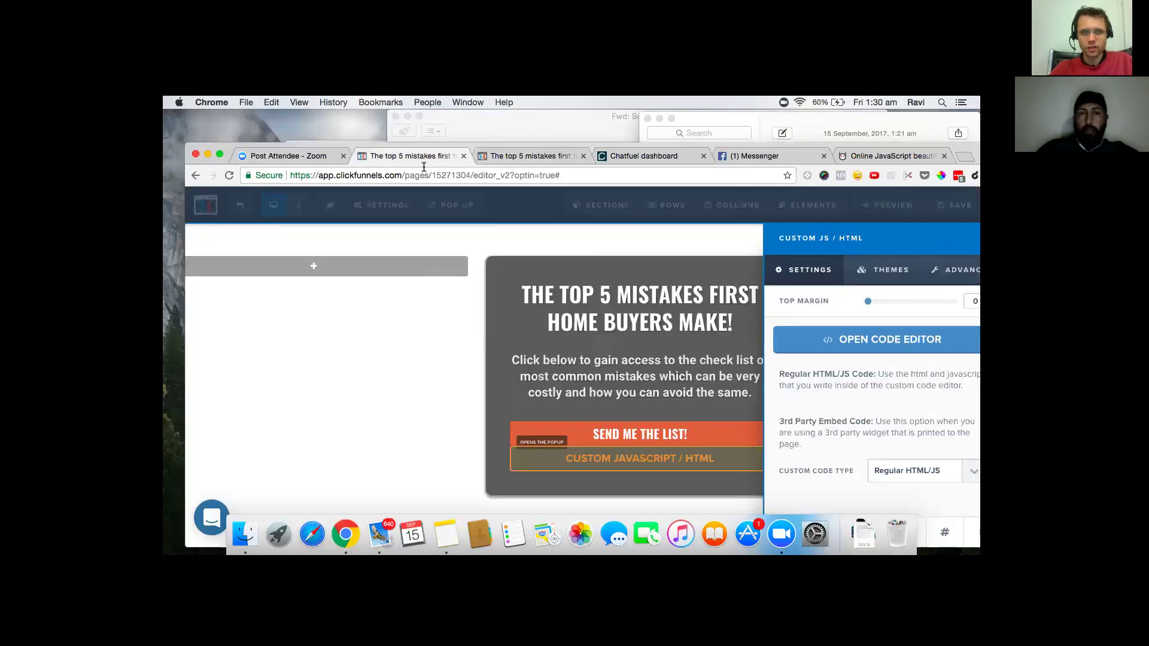
click(425, 157)
click(538, 157)
click(476, 175)
right_click(476, 175)
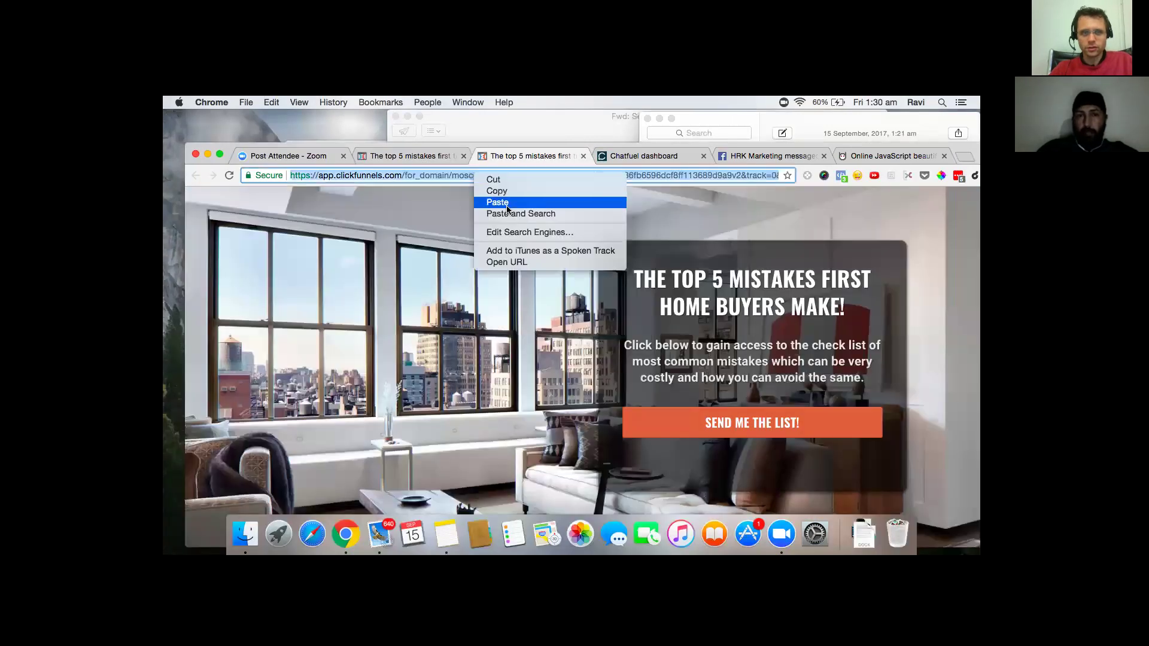
click(497, 191)
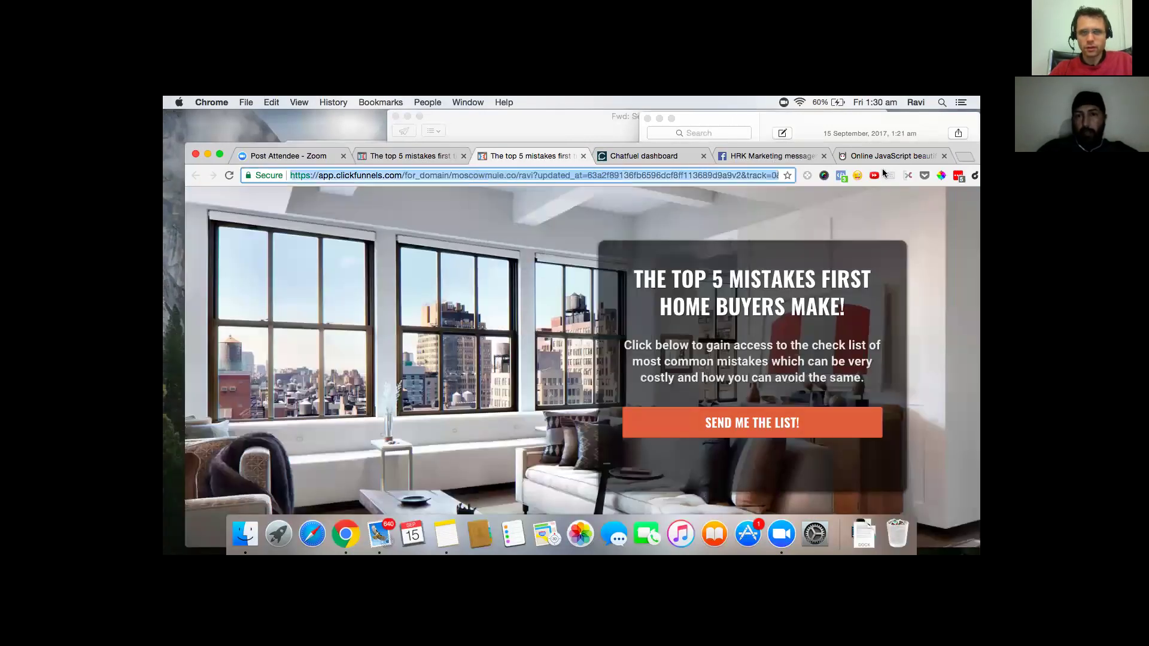
- Open a new Chrome incognito window ready for the address
click(963, 156)
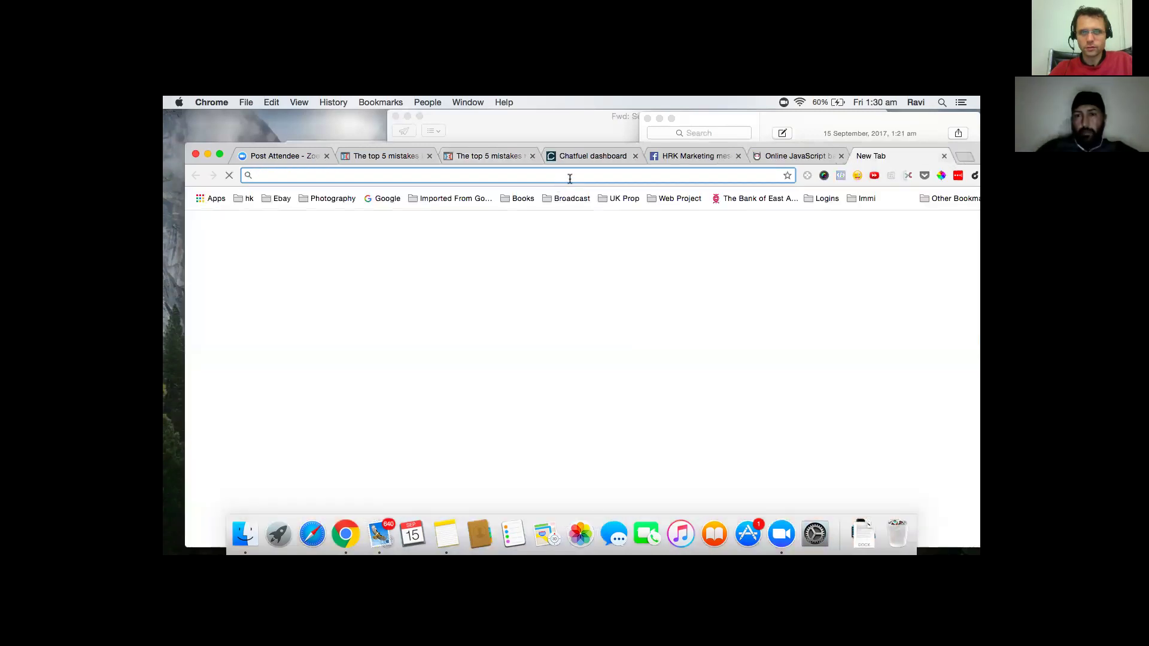
right_click(510, 202)
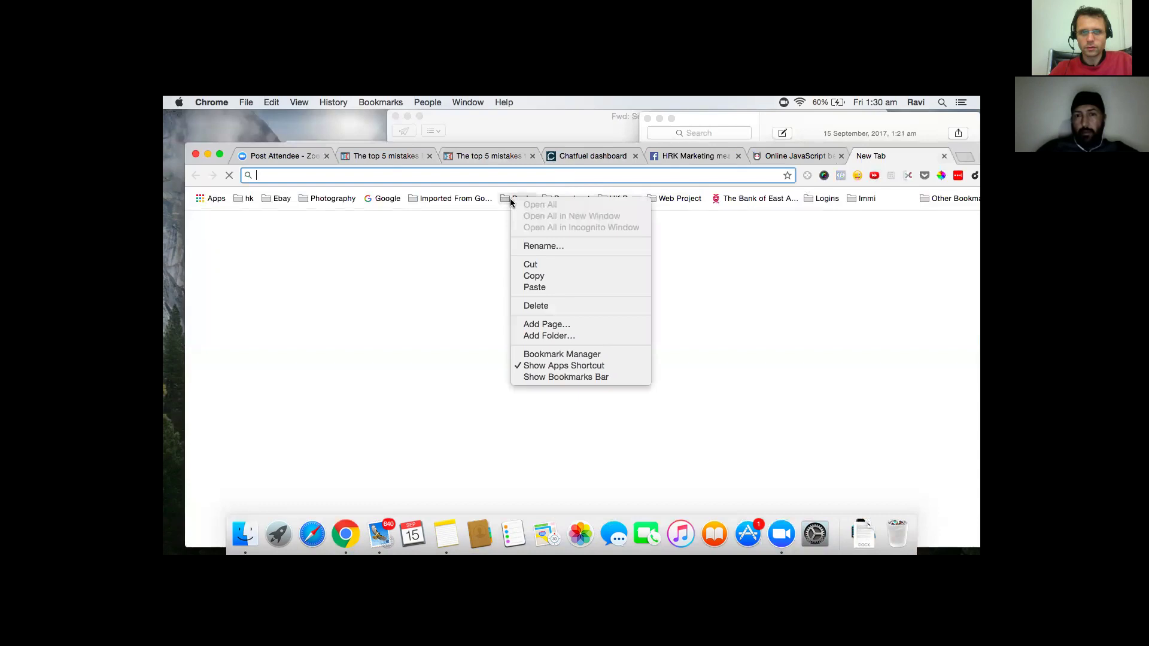
click(415, 279)
click(383, 198)
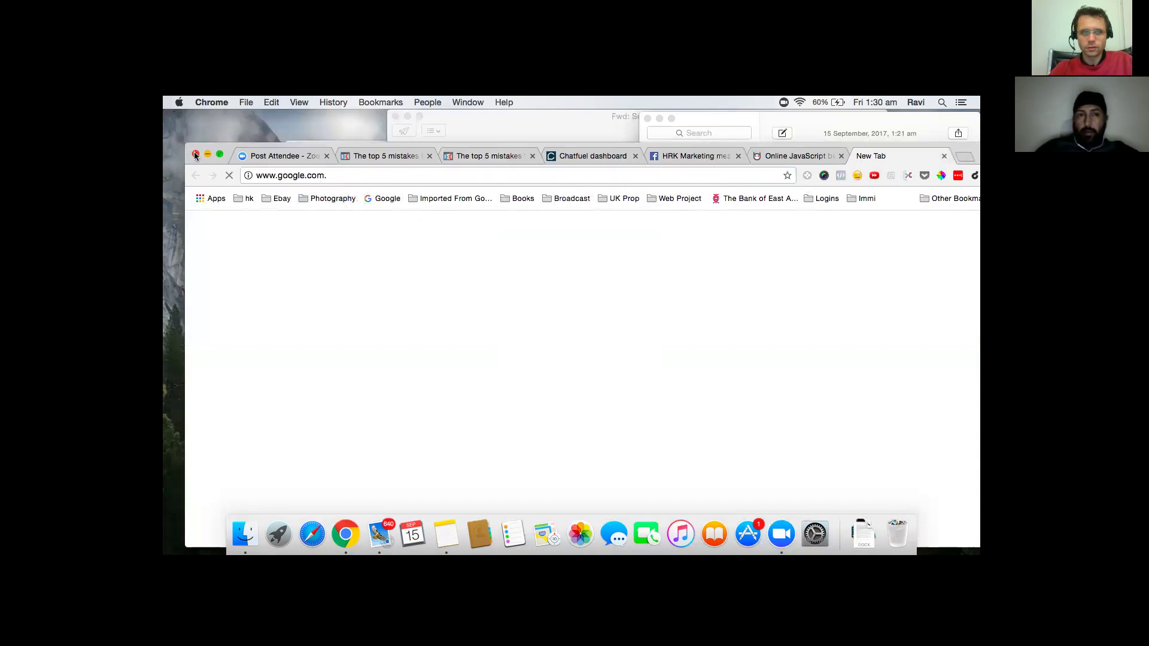
click(214, 103)
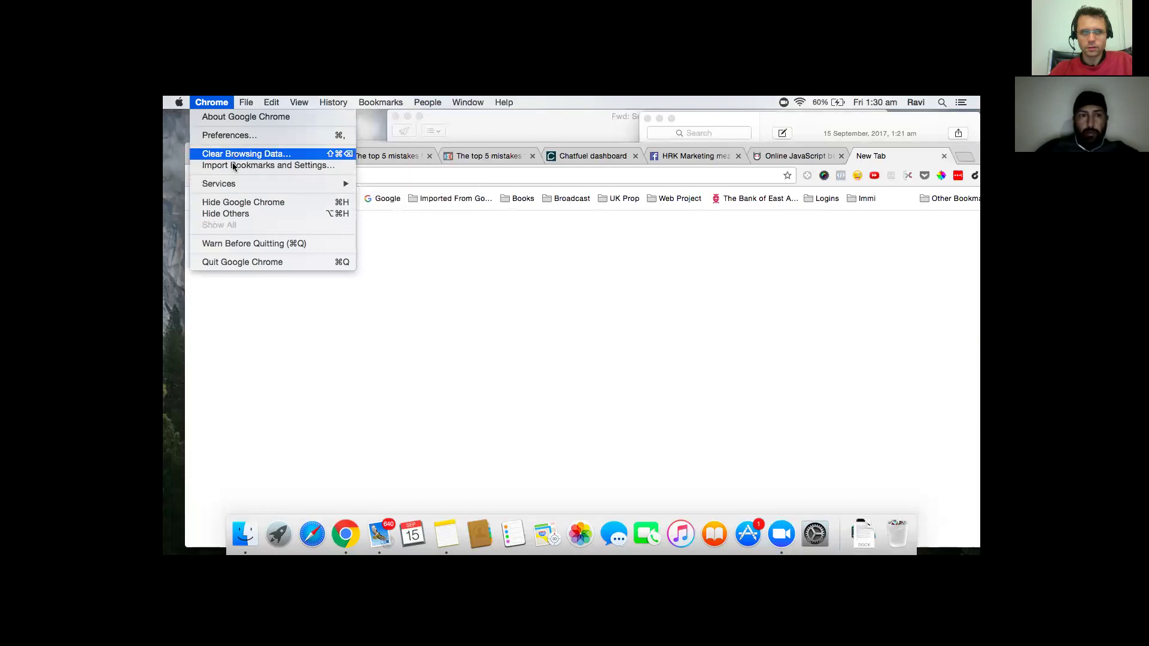
mouse_move(246, 102)
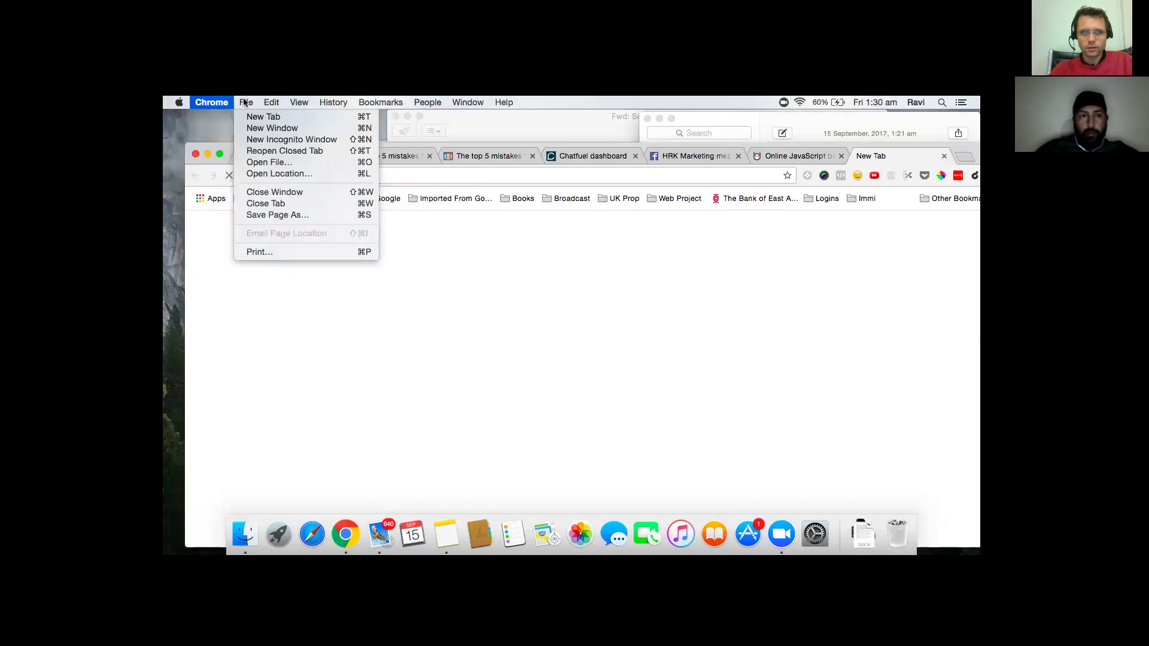
click(264, 141)
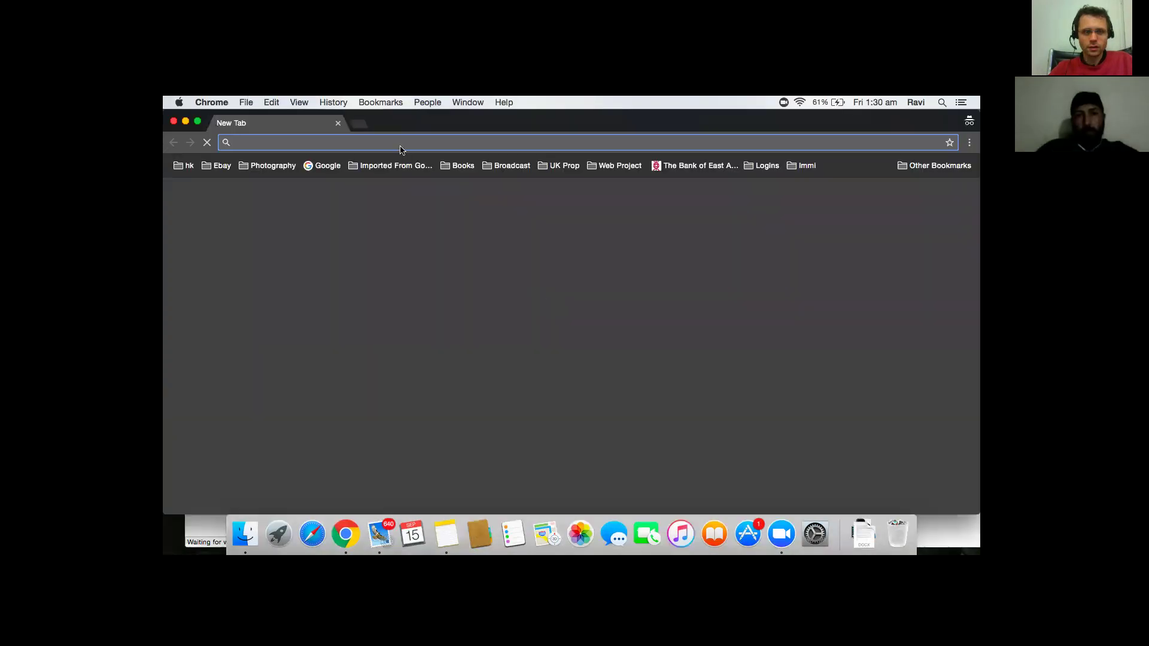
right_click(402, 144)
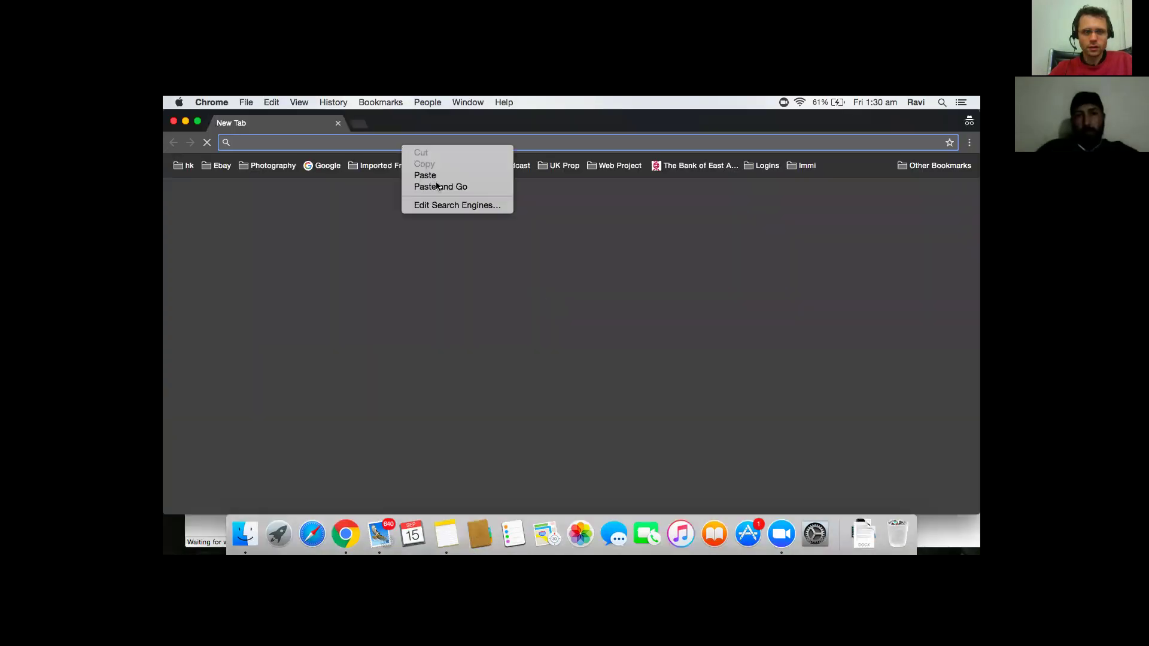
- Paste the copied landing page address into the incognito window and load it
click(437, 186)
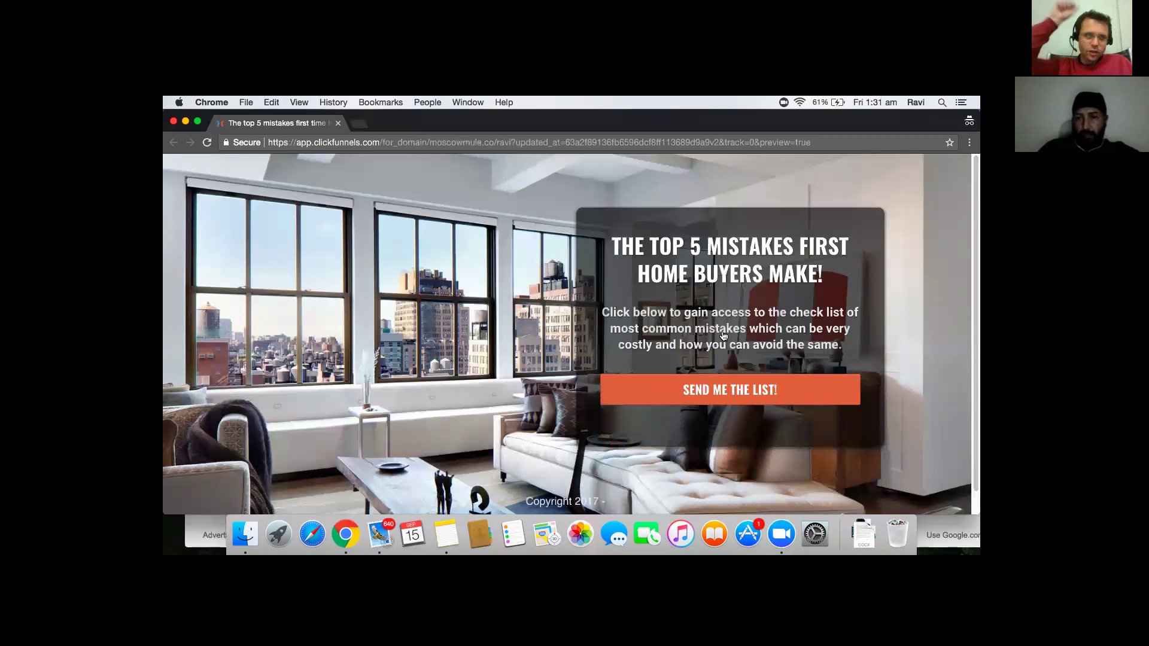
- Close the email signup popup on the live page in the incognito window
mouse_move(742, 143)
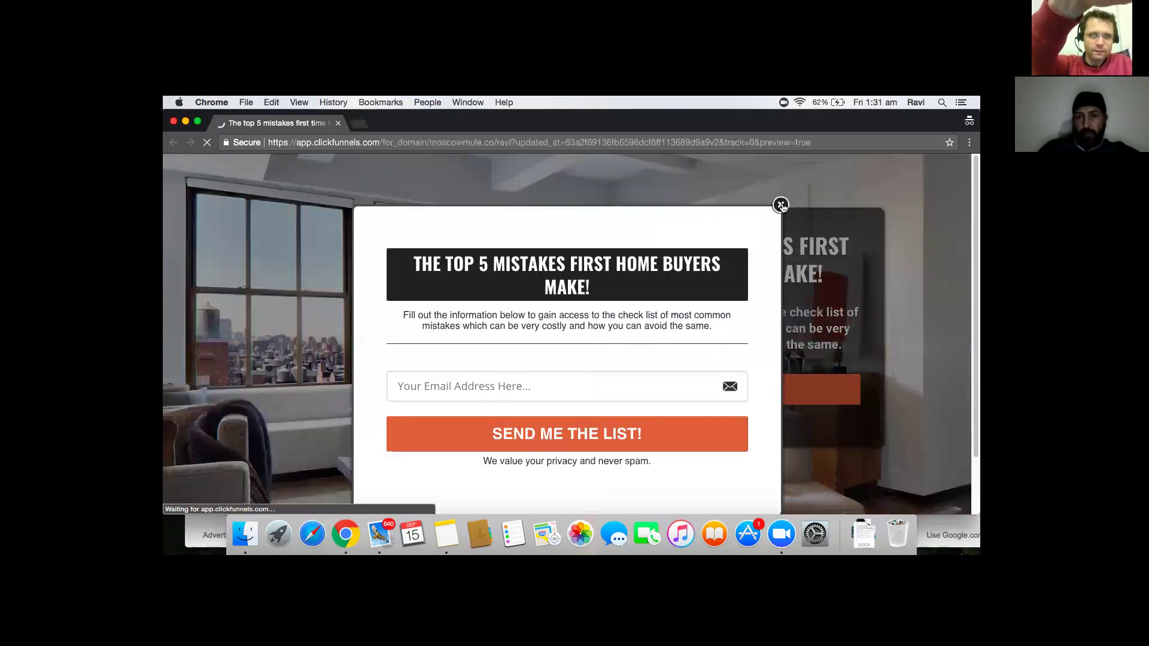
click(780, 205)
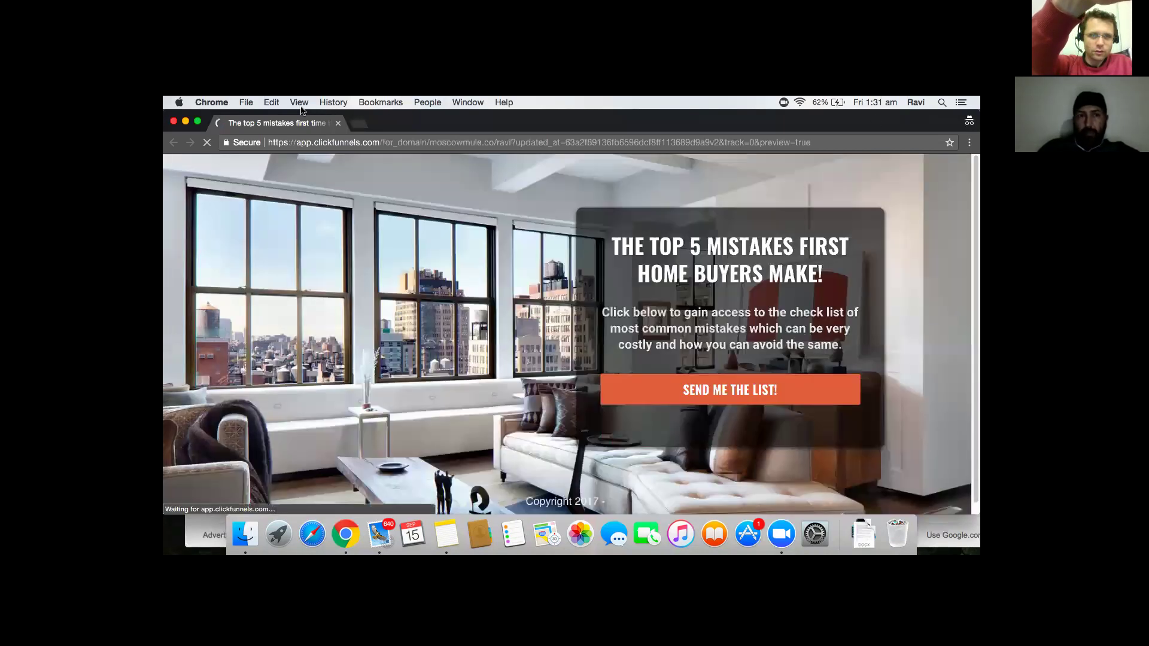
click(246, 103)
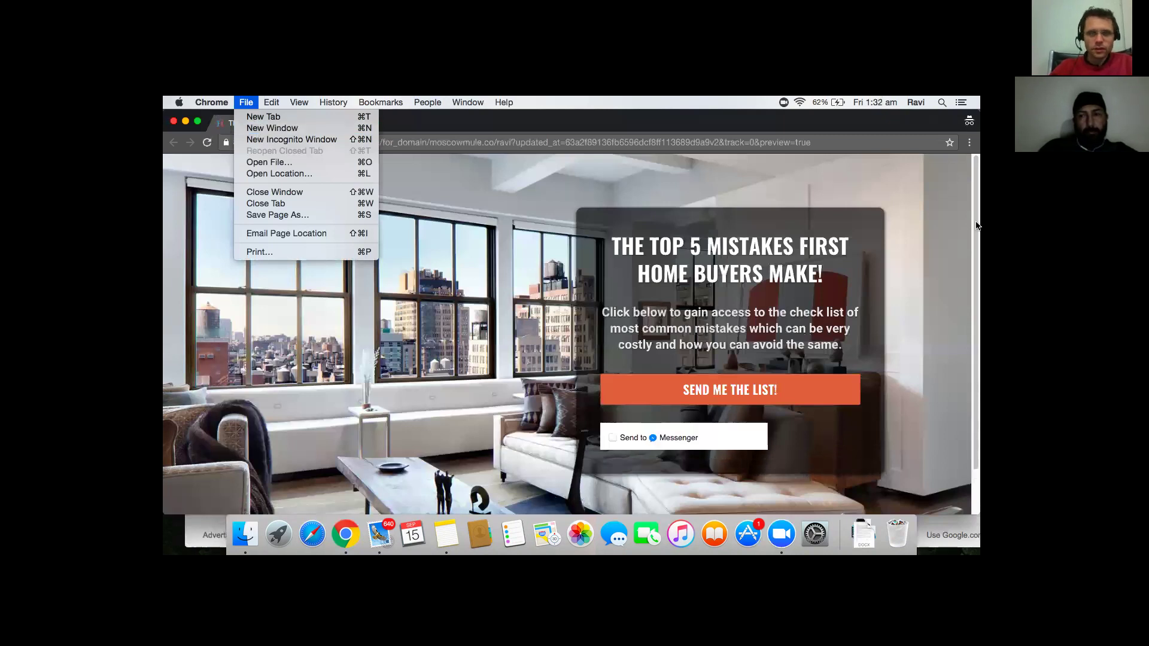
- Close the accidentally opened Chrome Settings tab and return to the preview window
click(969, 143)
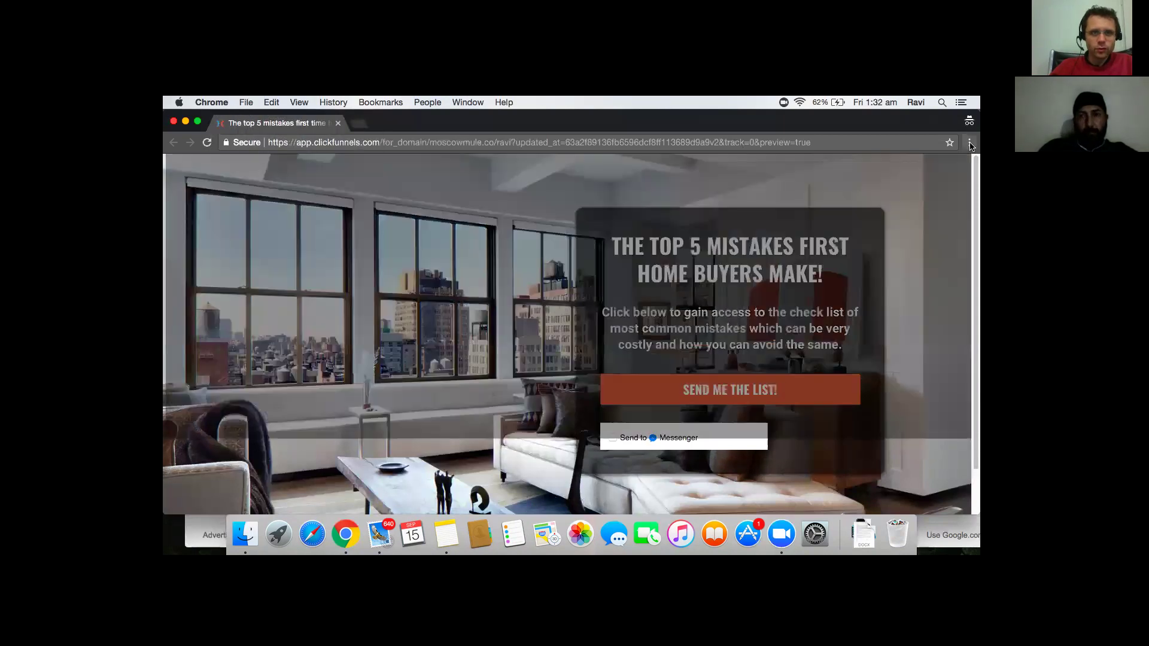
click(969, 143)
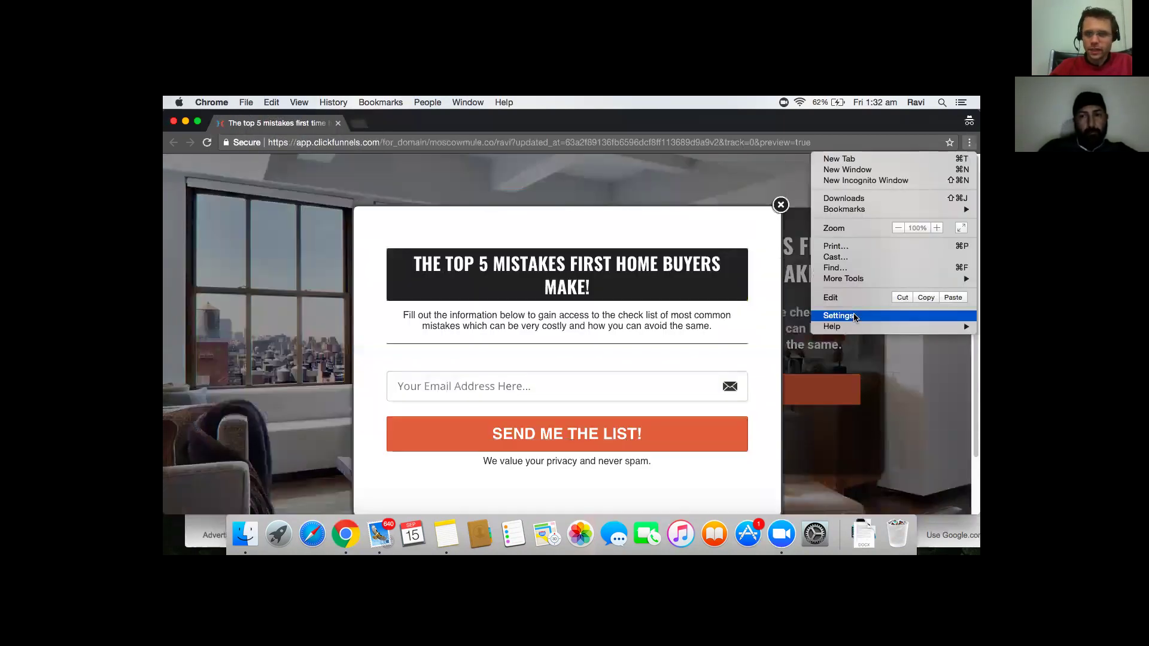
click(854, 316)
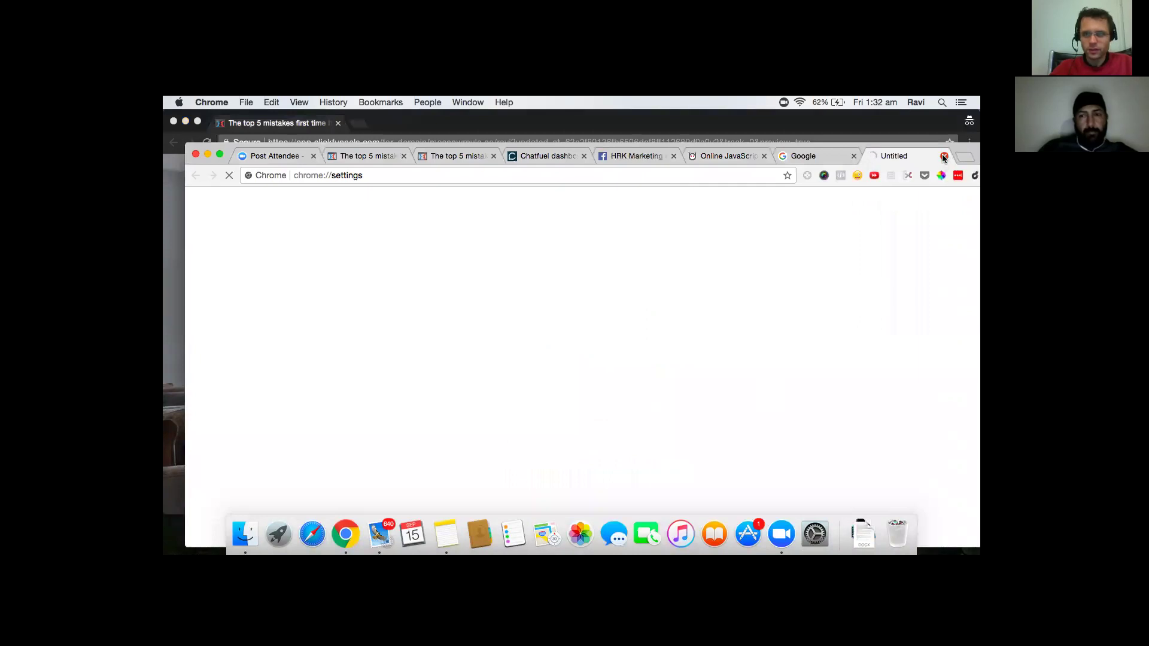
click(944, 157)
click(383, 137)
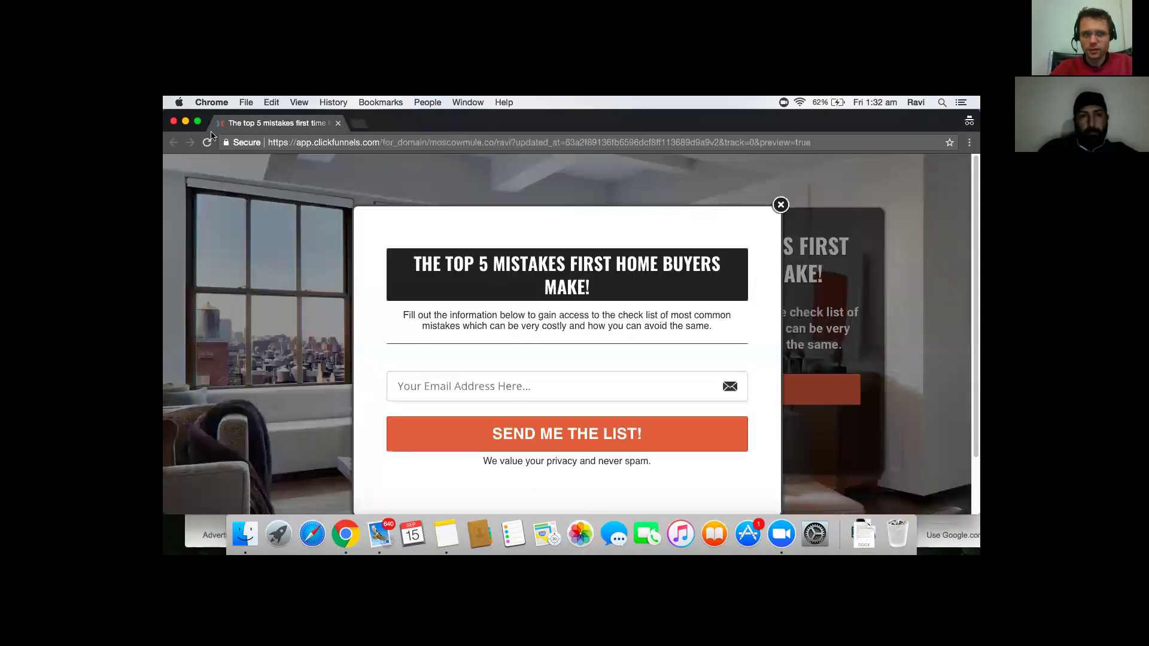
- Open Developer Tools for the live page via More Tools
click(245, 104)
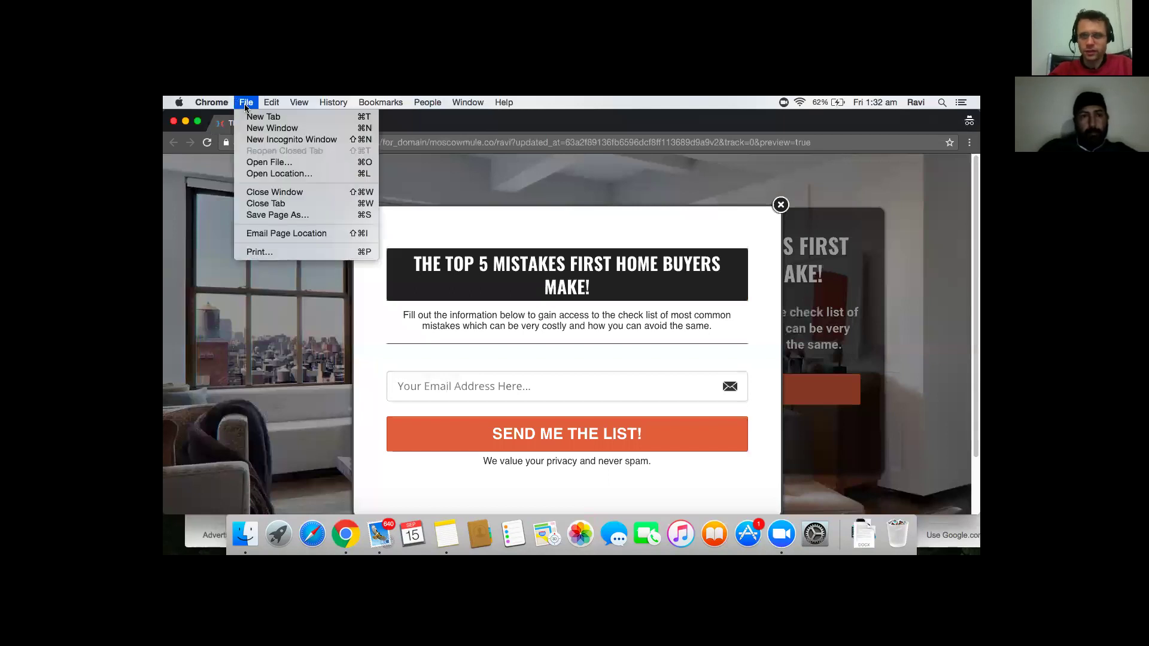
click(245, 105)
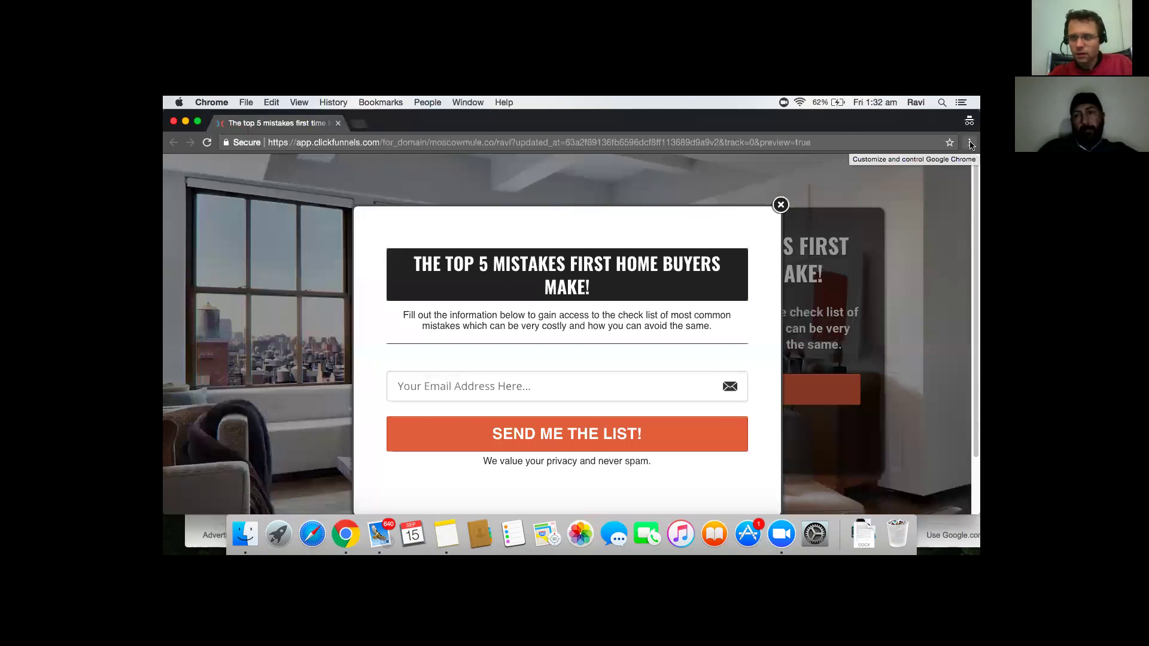
click(969, 144)
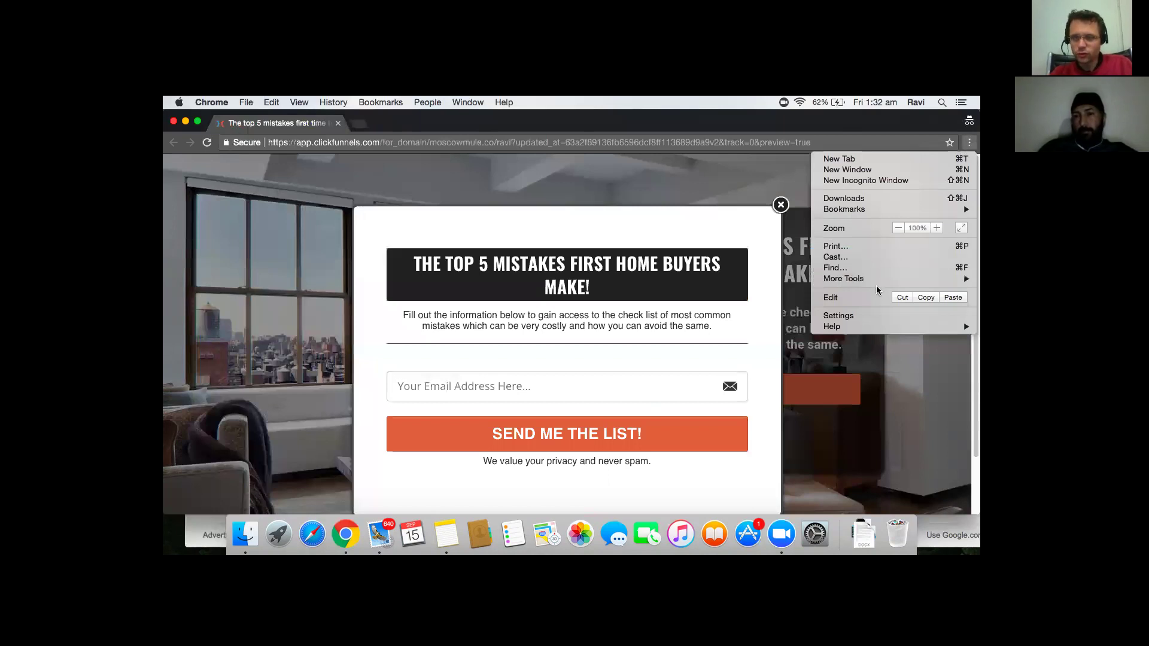
mouse_move(871, 278)
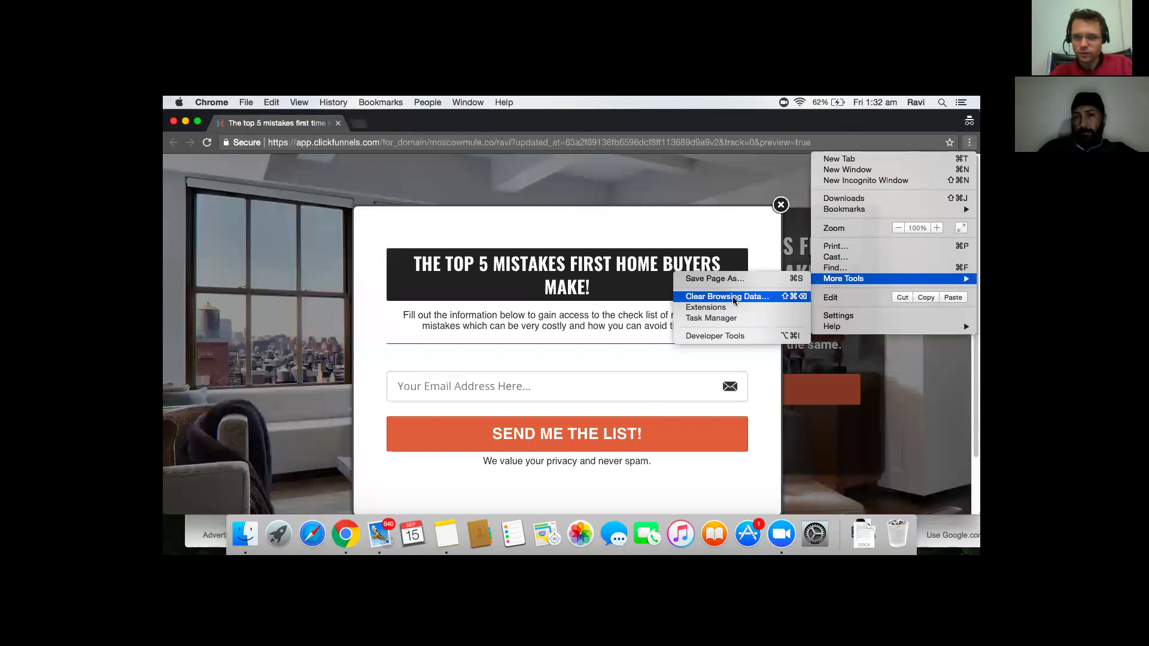
click(719, 336)
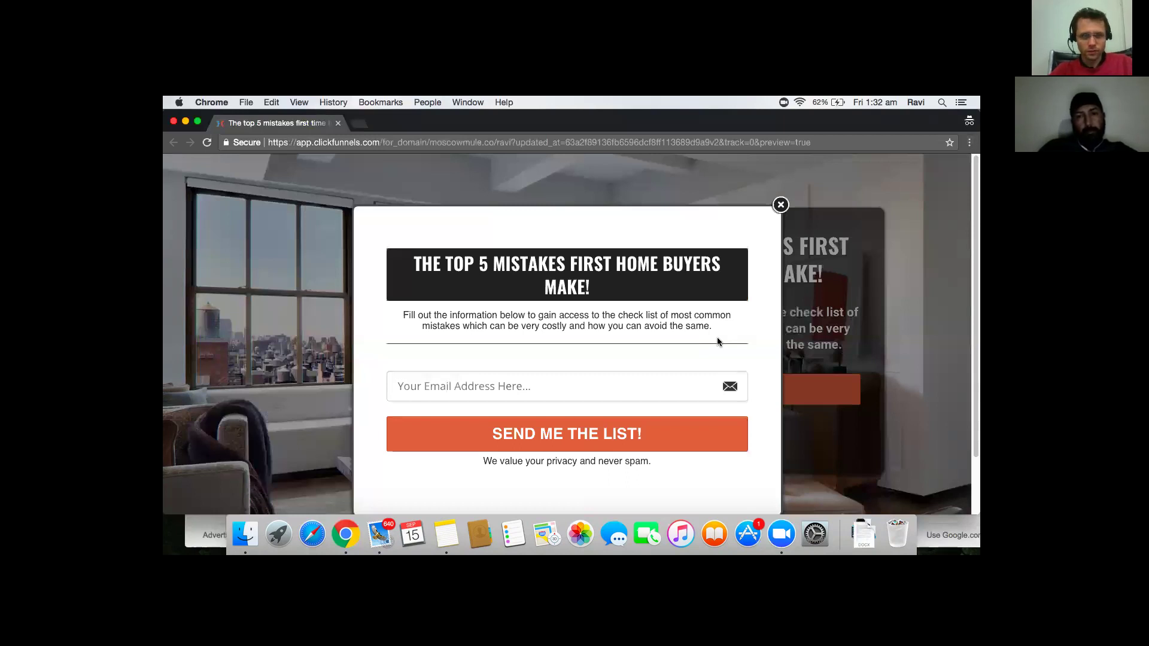
key(super+alt+i)
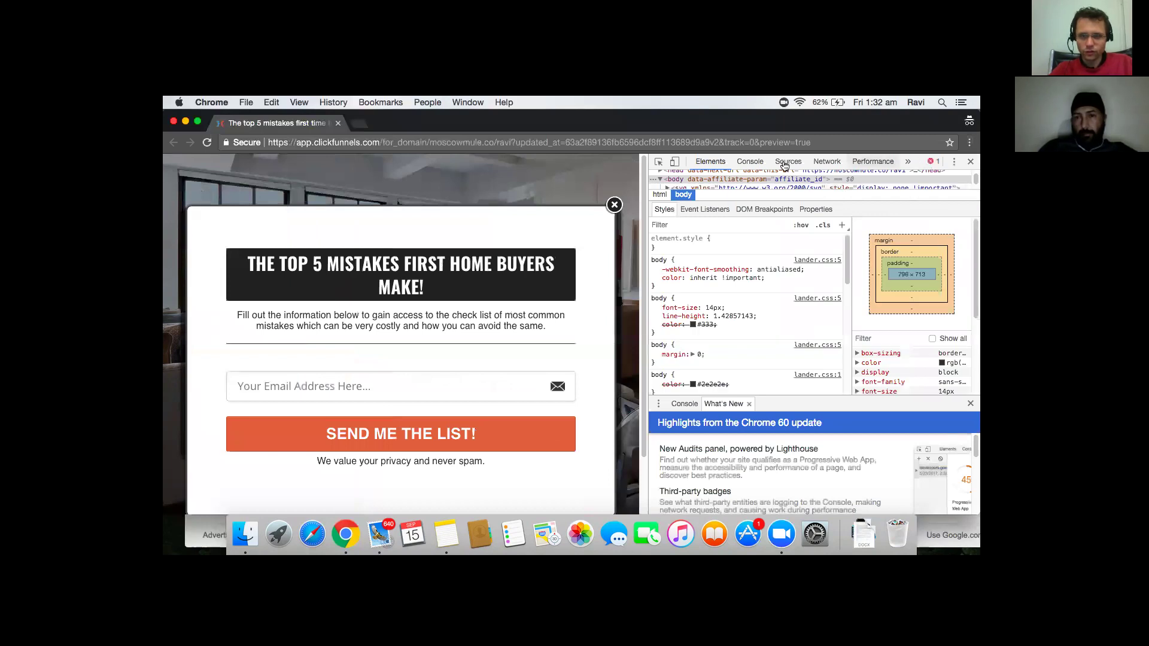
- Show the Console, close the email popup, then minimize the incognito preview window
click(745, 165)
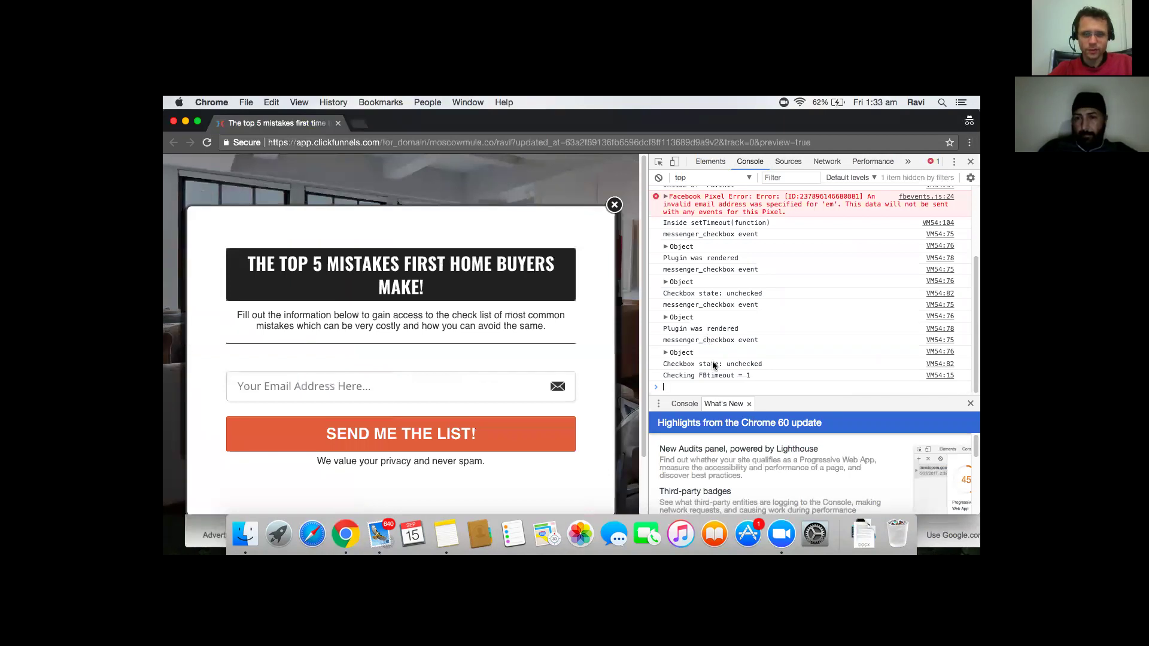
click(613, 206)
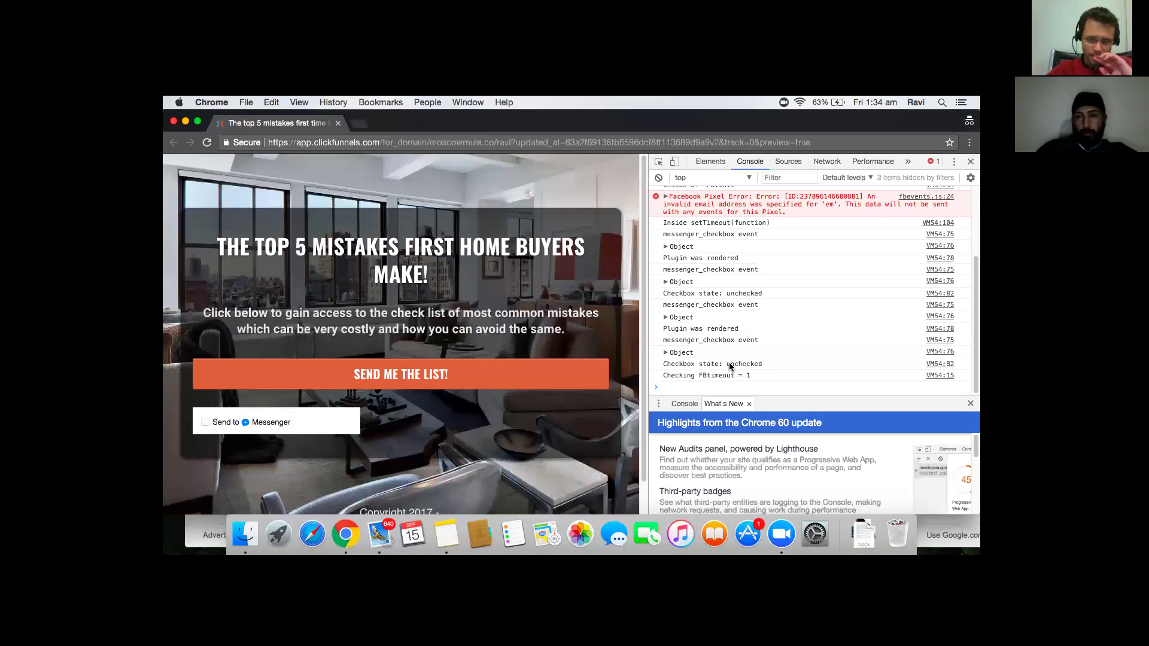
click(184, 122)
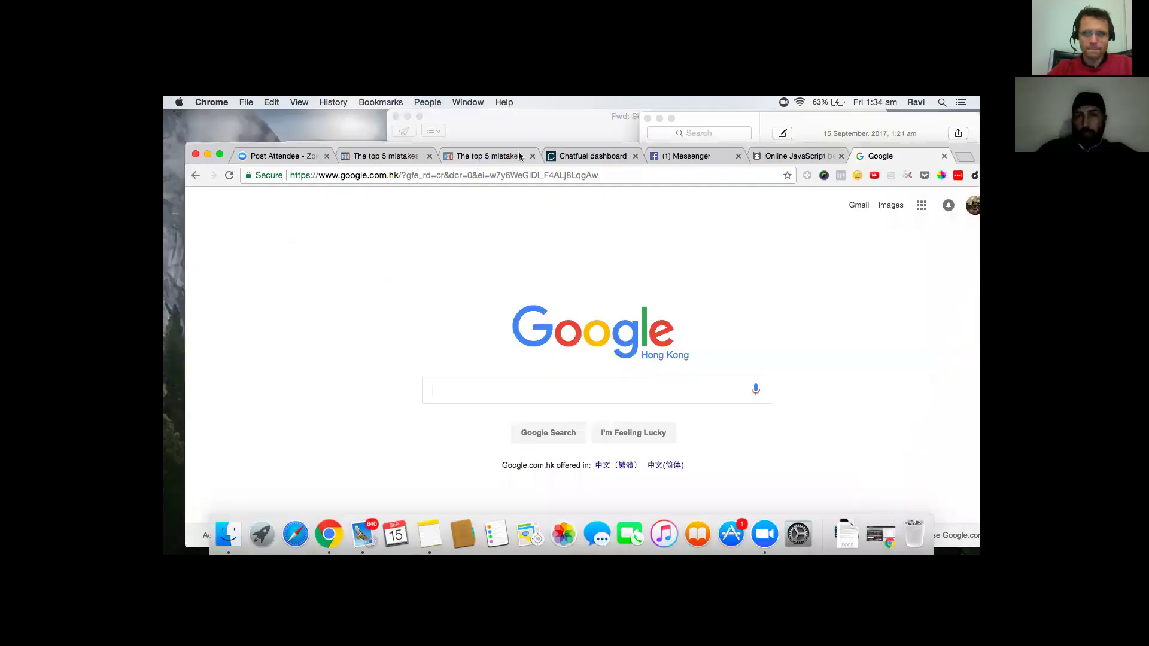
- Open Developer Tools on the top 5 mistakes landing page tab in the other window
click(519, 156)
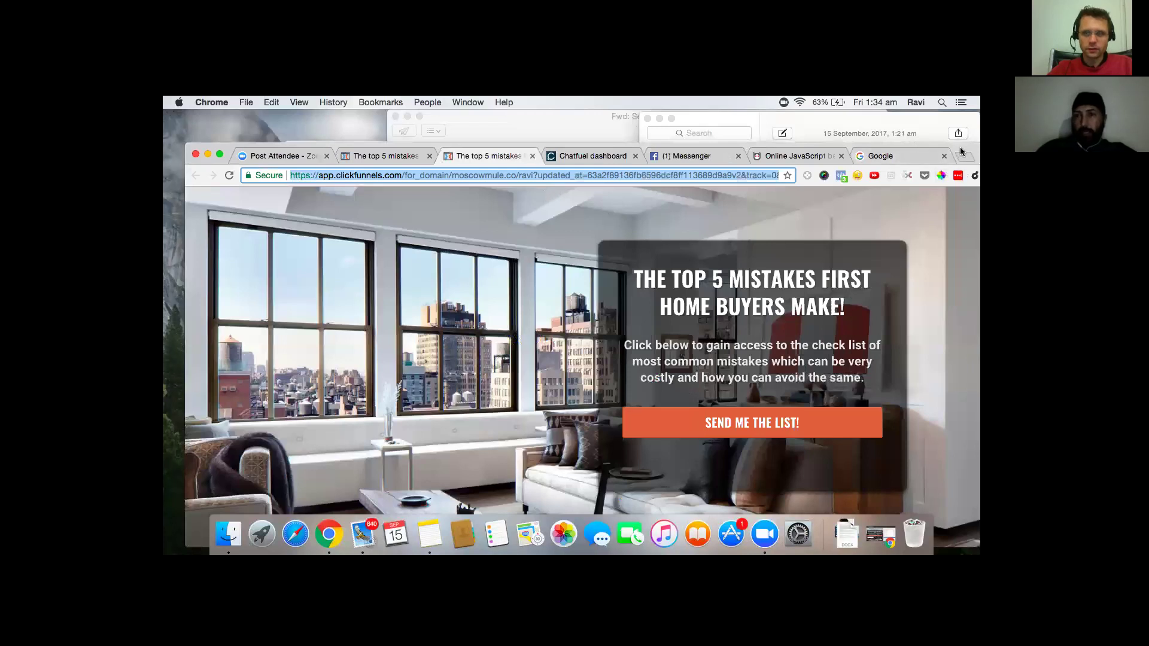
drag(916, 150, 865, 142)
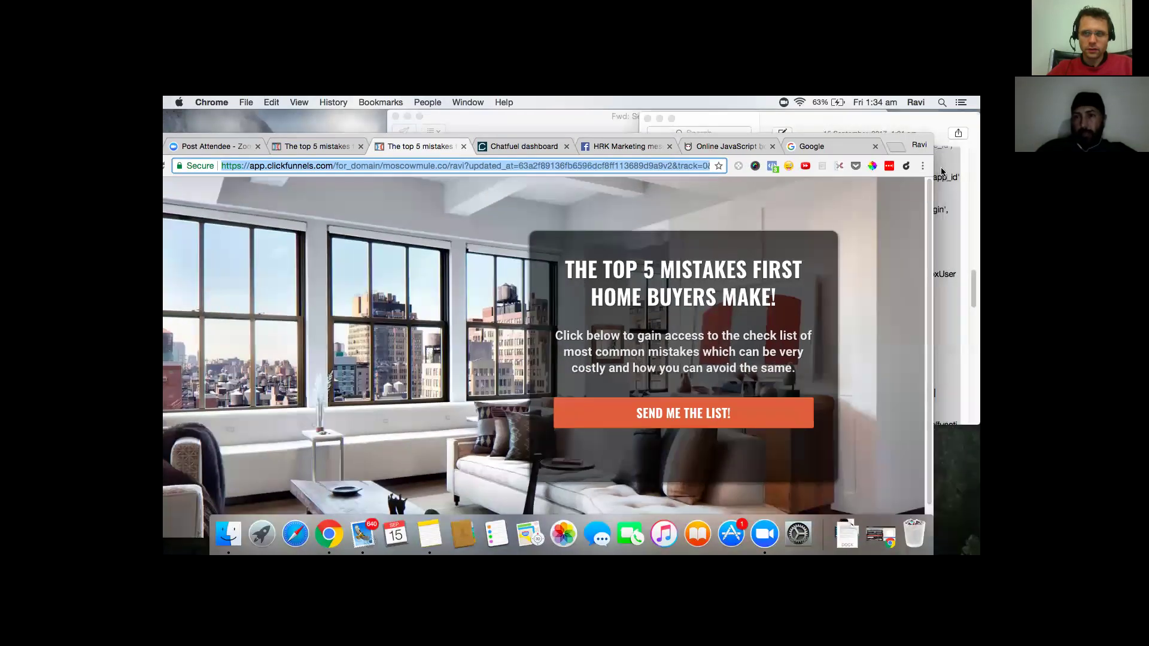
click(941, 167)
mouse_move(867, 314)
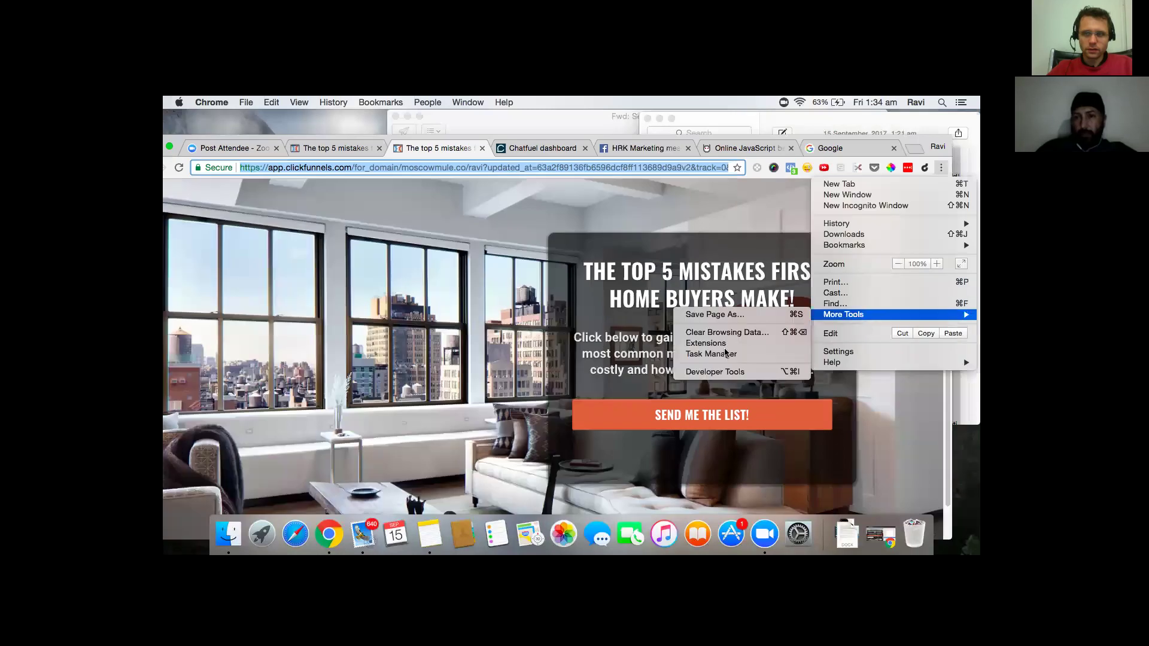
click(721, 372)
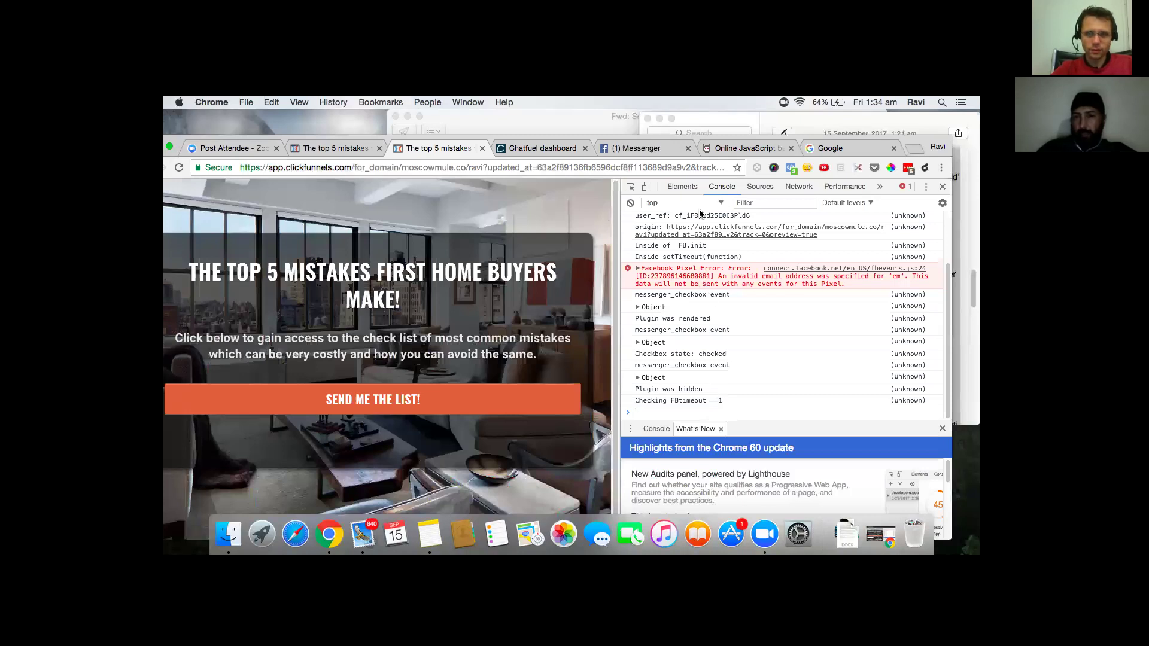
- Check the page's Facebook pixels in Pixel Helper, then view the beautified plugin code
click(790, 169)
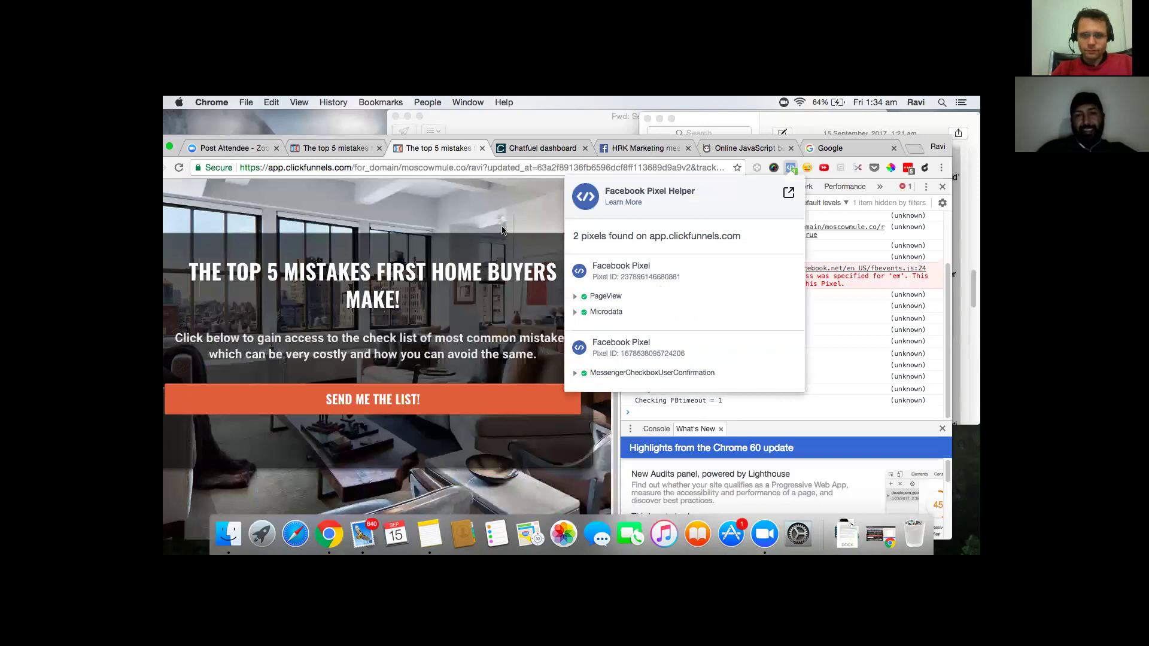
click(509, 210)
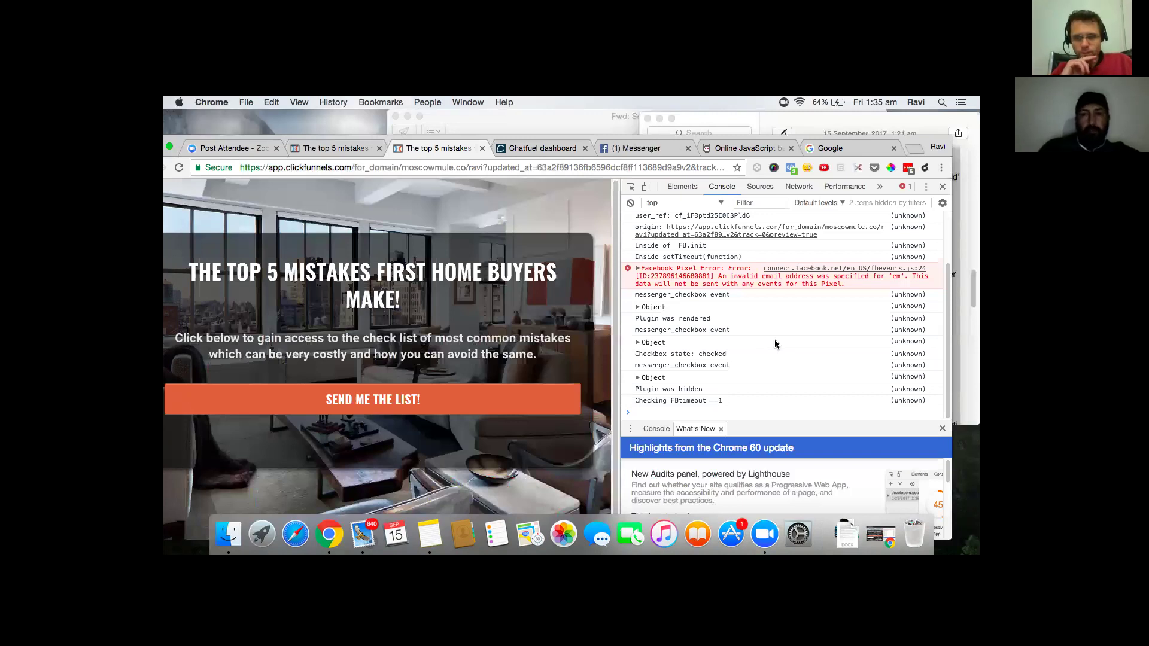
click(740, 149)
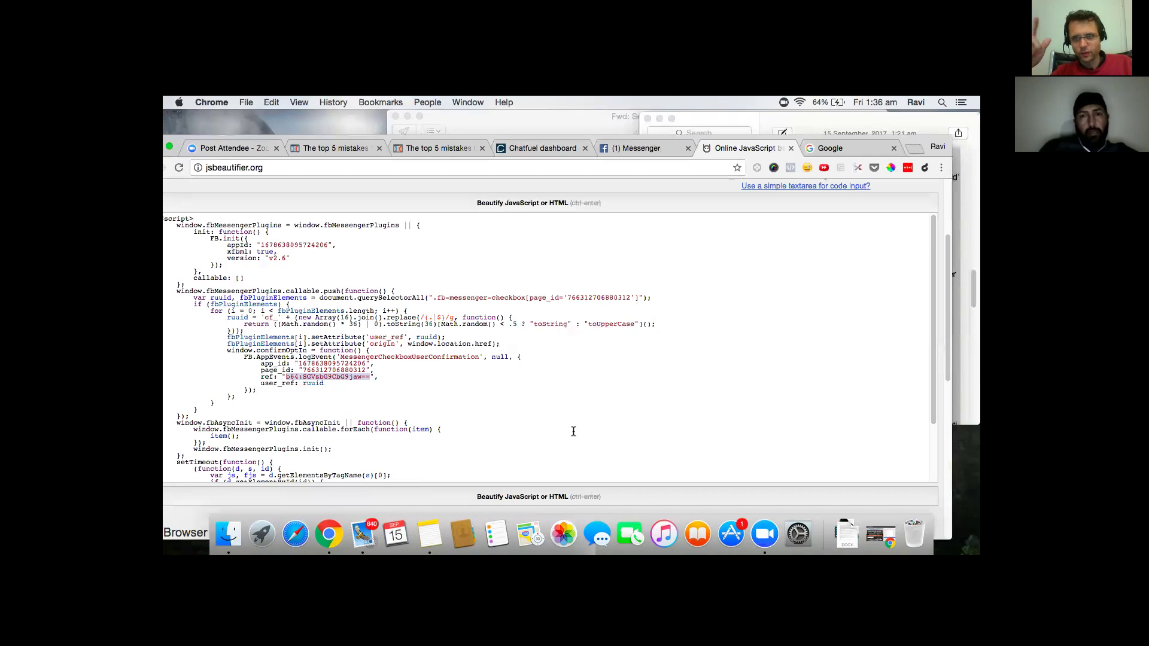
- Use Mission Control to bring the beautifier browser window to the front
key(ctrl+Up)
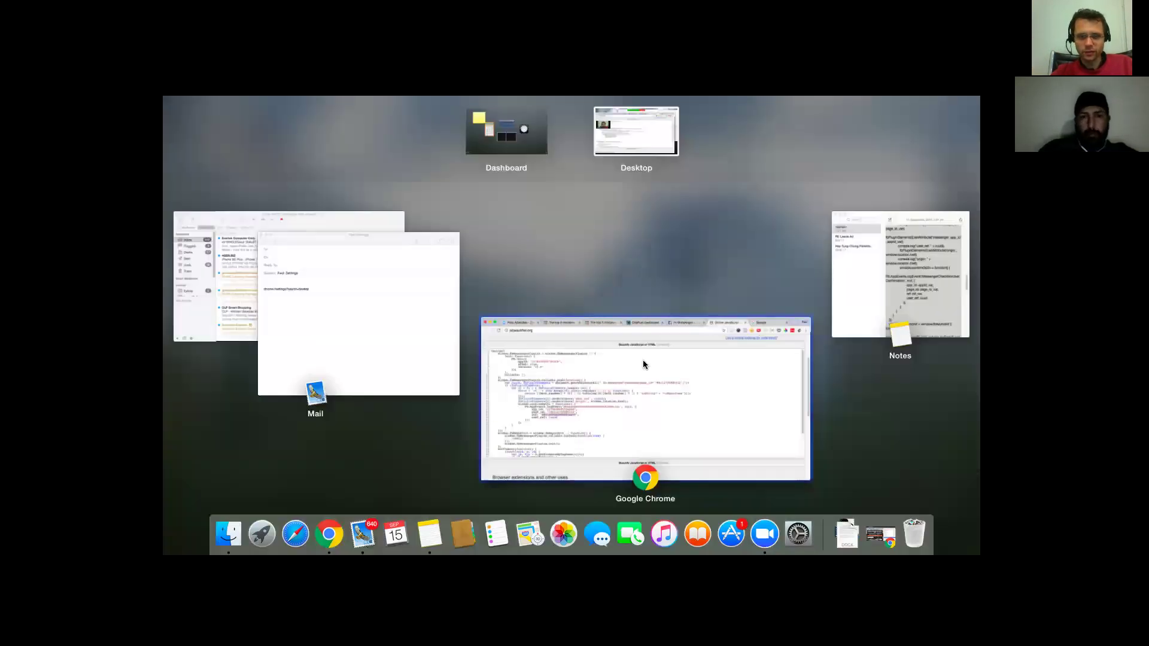
click(752, 392)
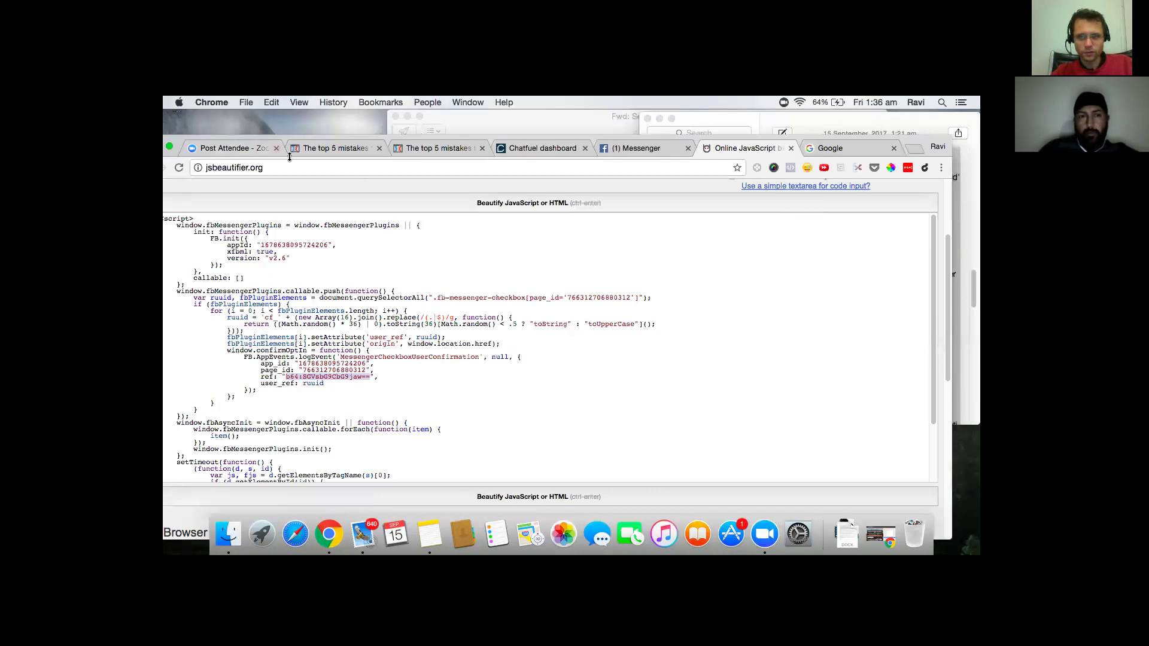
click(195, 105)
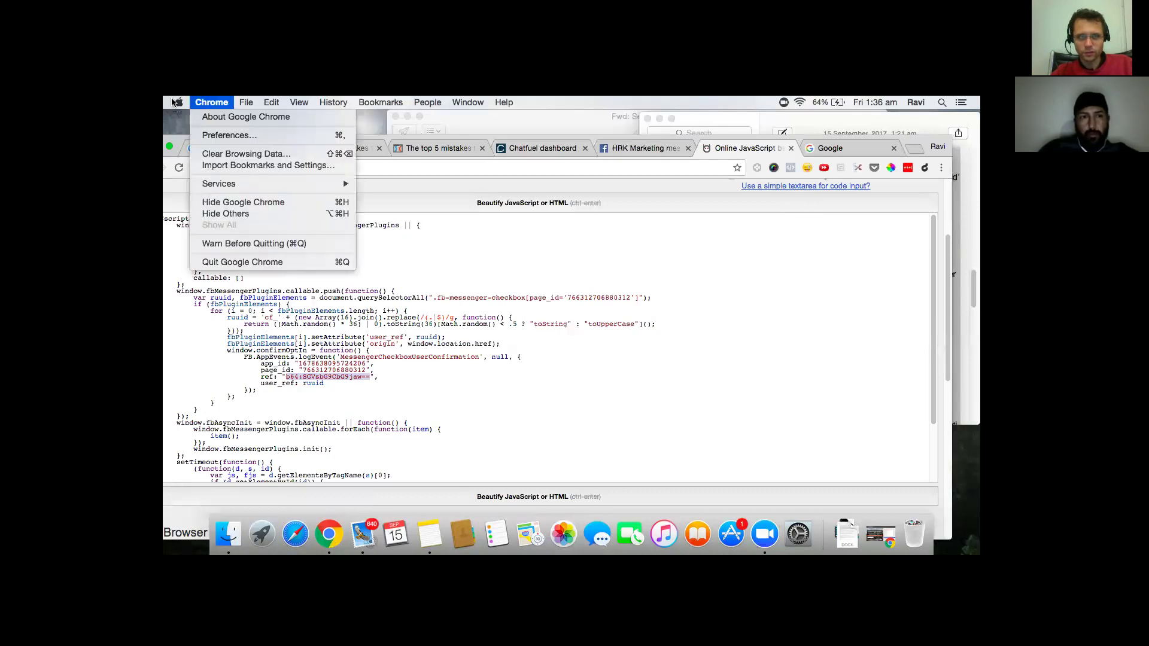
mouse_move(175, 104)
mouse_move(246, 103)
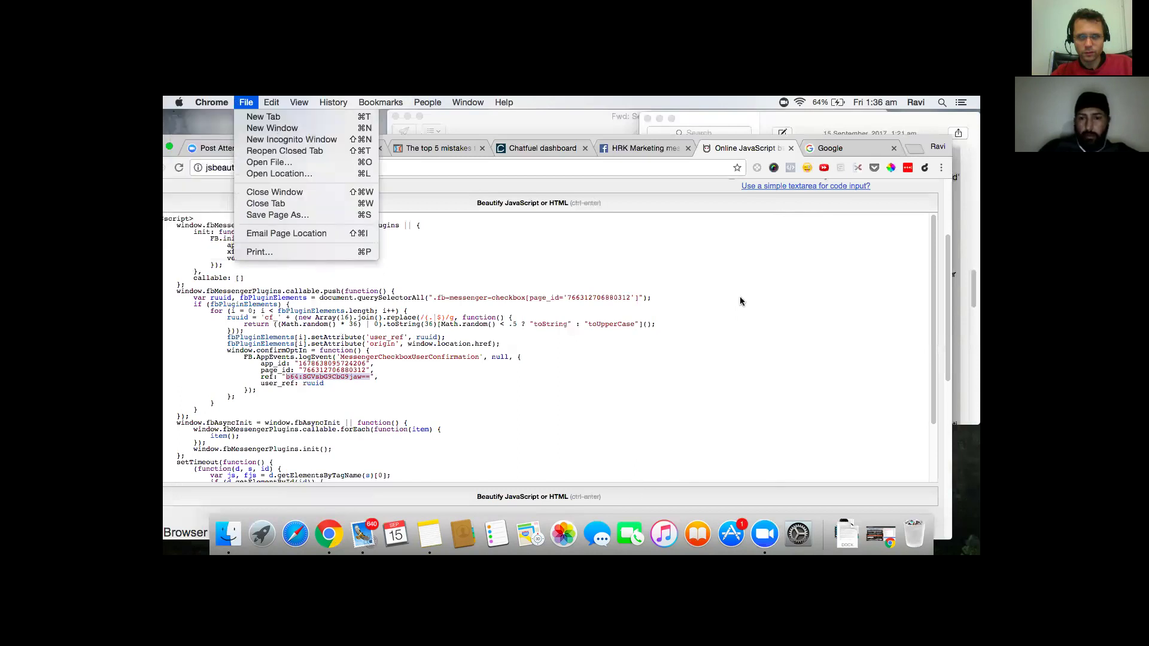
key(ctrl+Up)
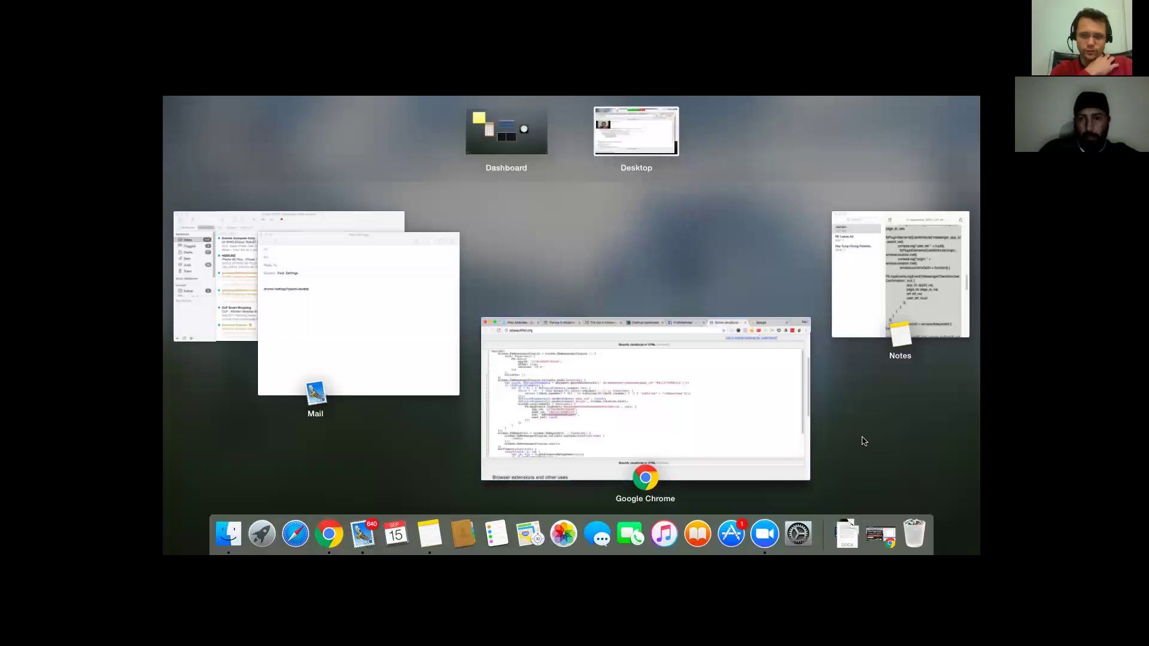
key(ctrl+Up)
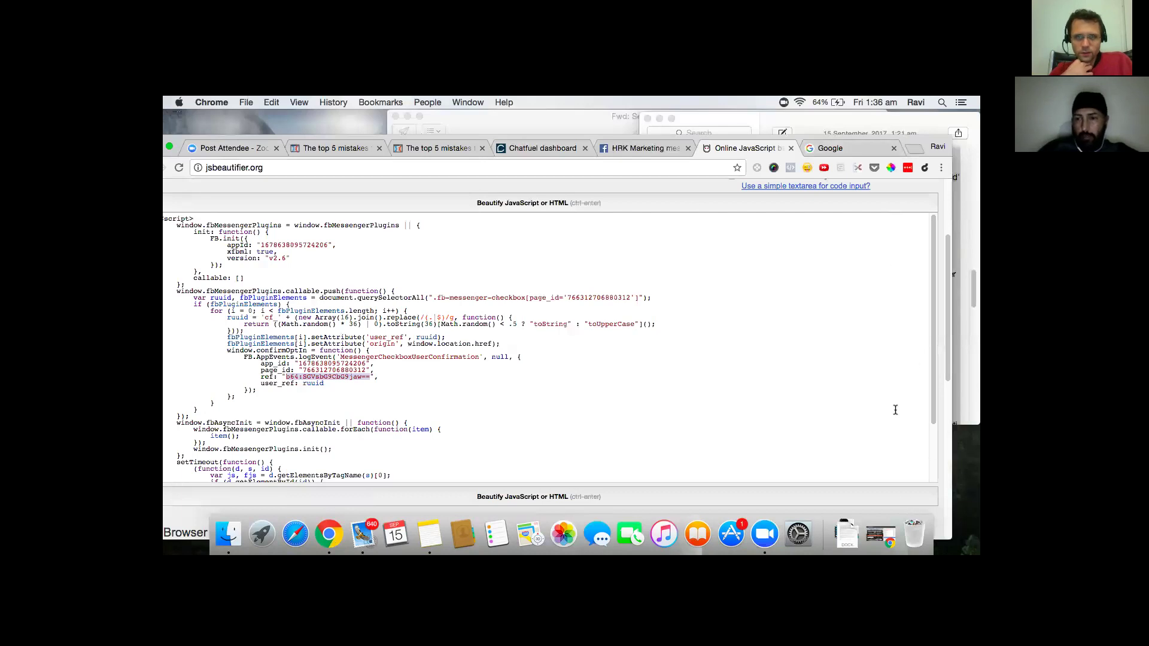
- Restore the minimised Top 5 Mistakes preview window from the Chrome dock icon
drag(921, 138, 947, 365)
drag(974, 102, 972, 109)
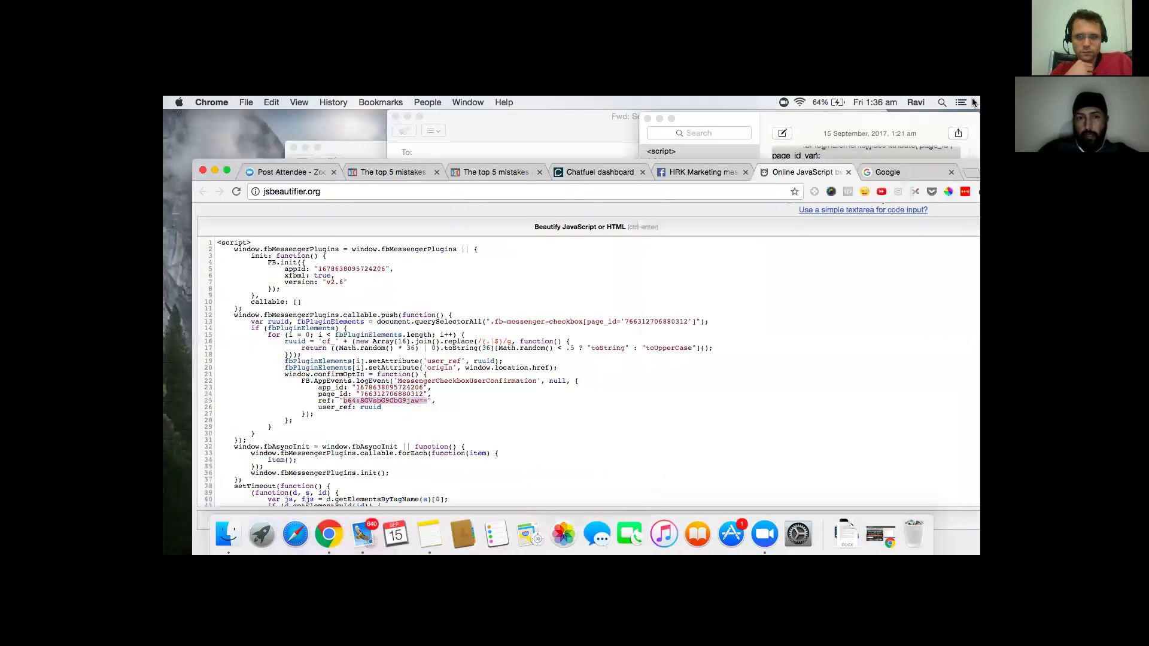
right_click(330, 534)
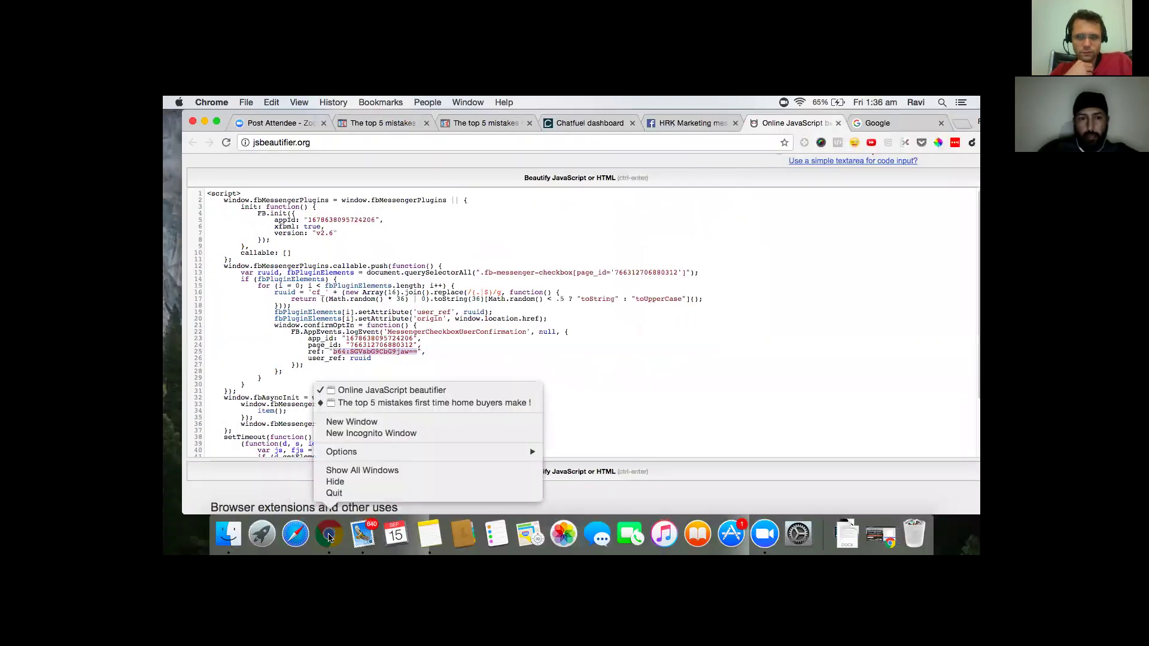
click(386, 402)
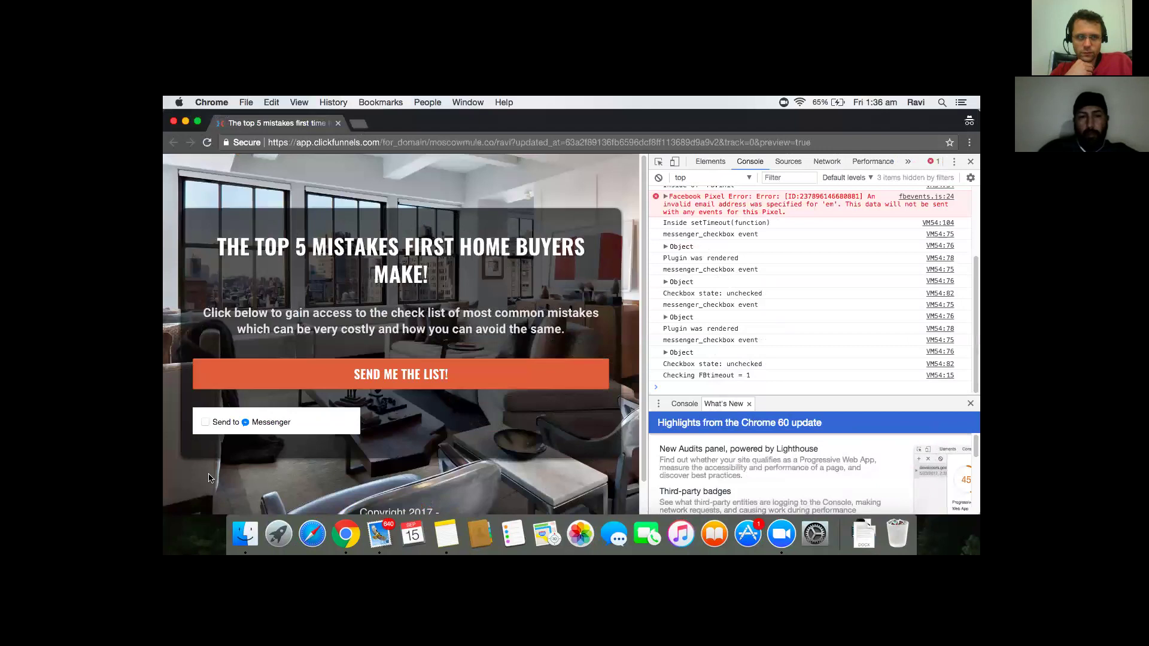
- Tick the Send to Messenger checkbox, dismiss the Facebook login window, then bring up the SEND ME THE LIST email popup
click(205, 423)
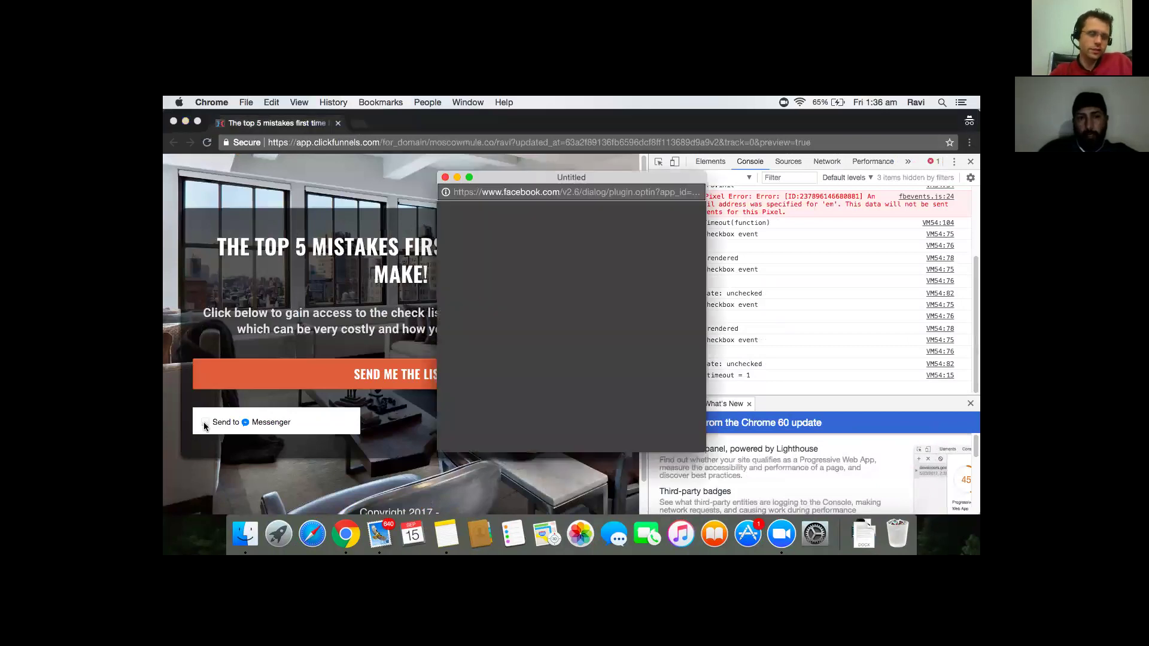
click(445, 178)
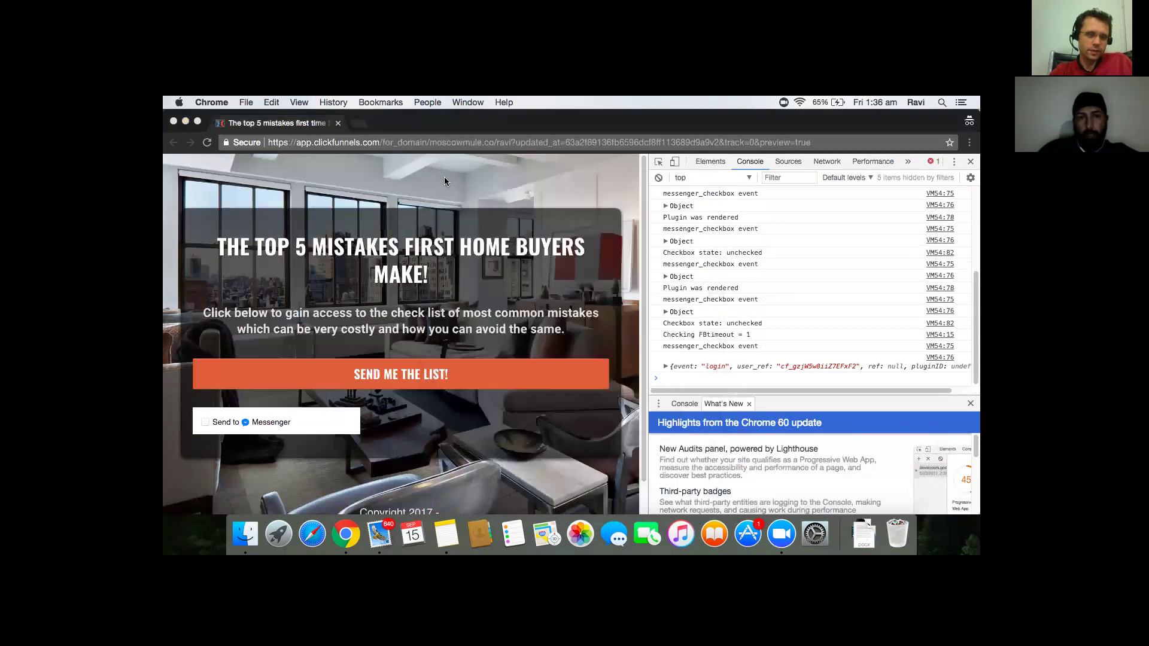
click(401, 376)
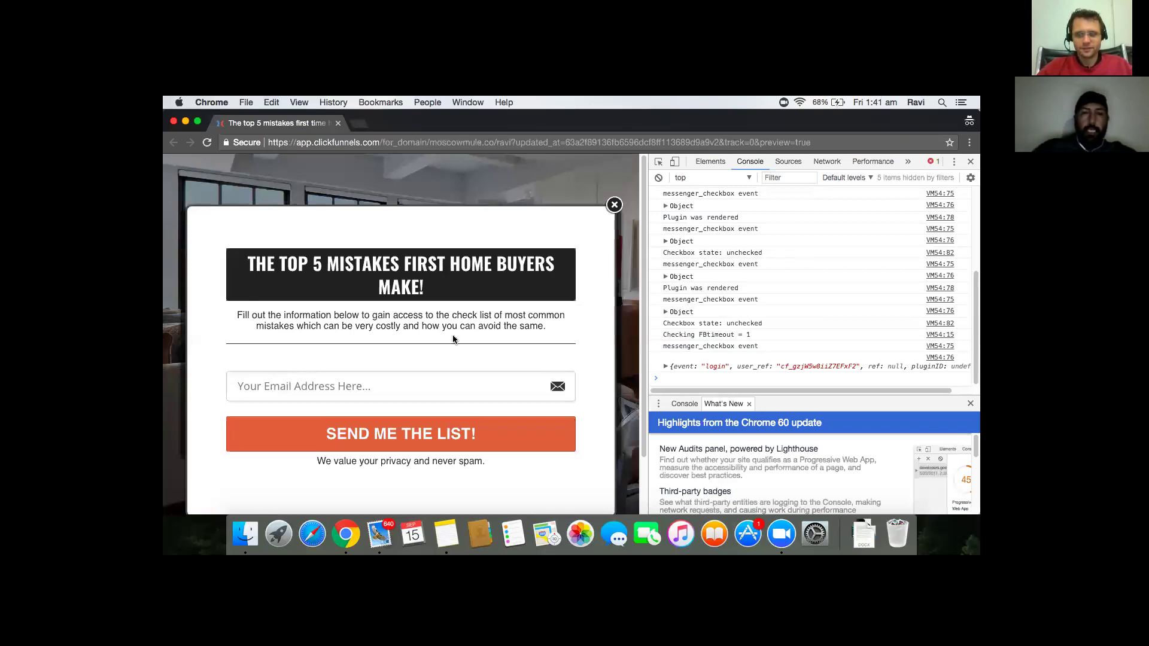
click(186, 124)
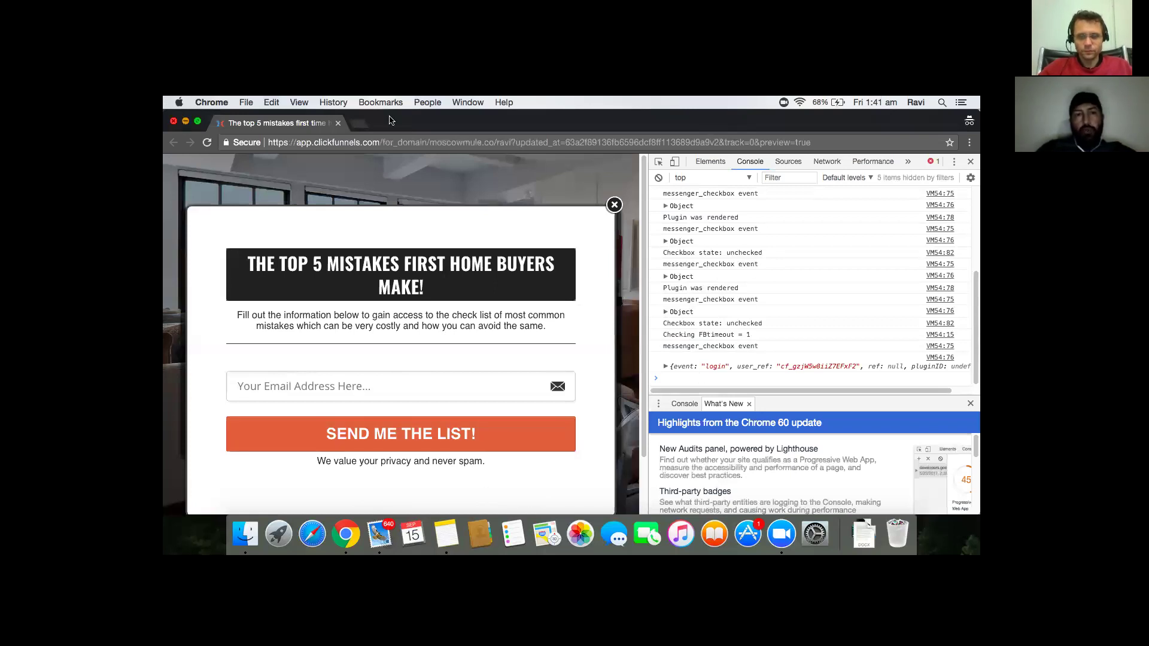
click(453, 124)
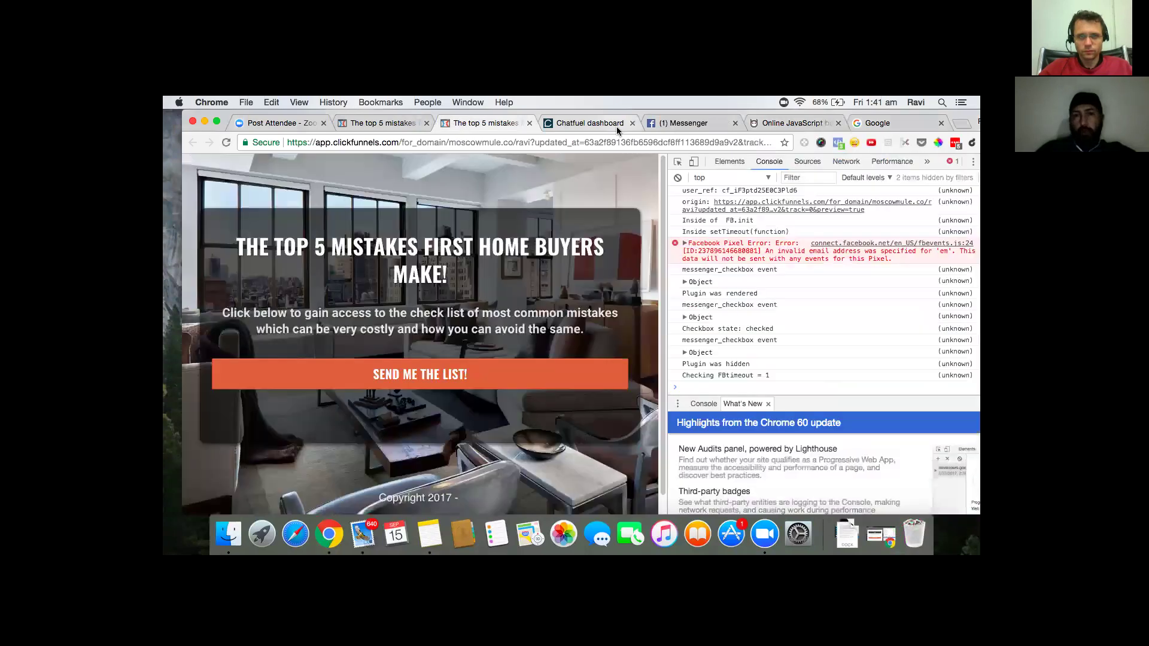
click(617, 127)
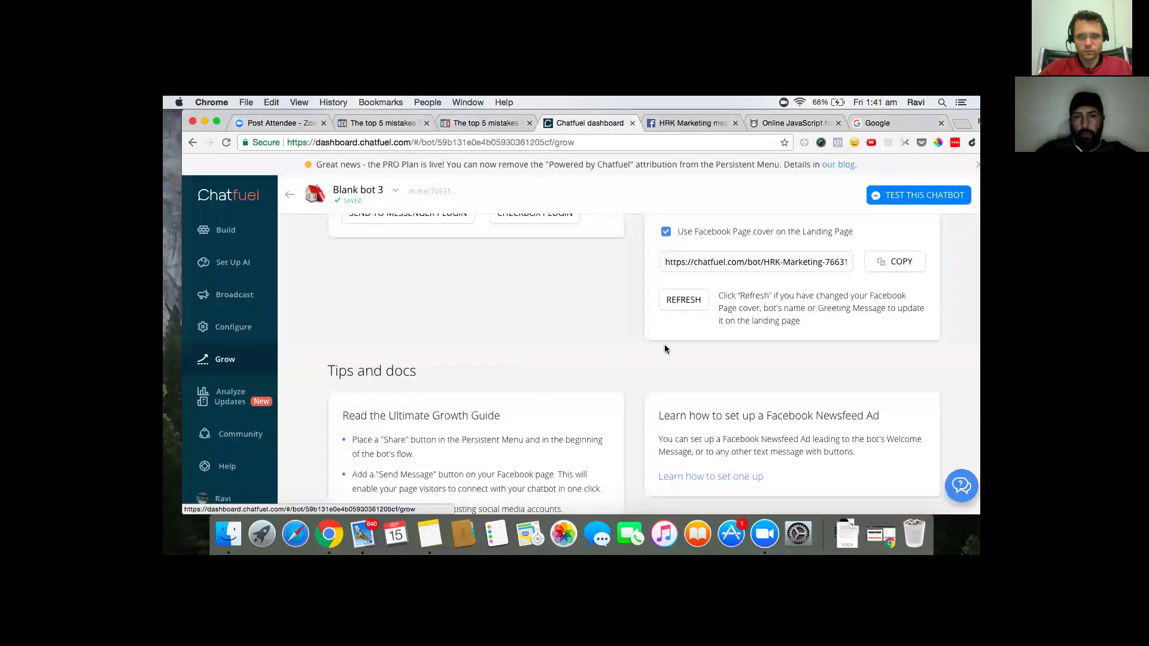
scroll(604, 348, down, 3)
scroll(602, 347, up, 2)
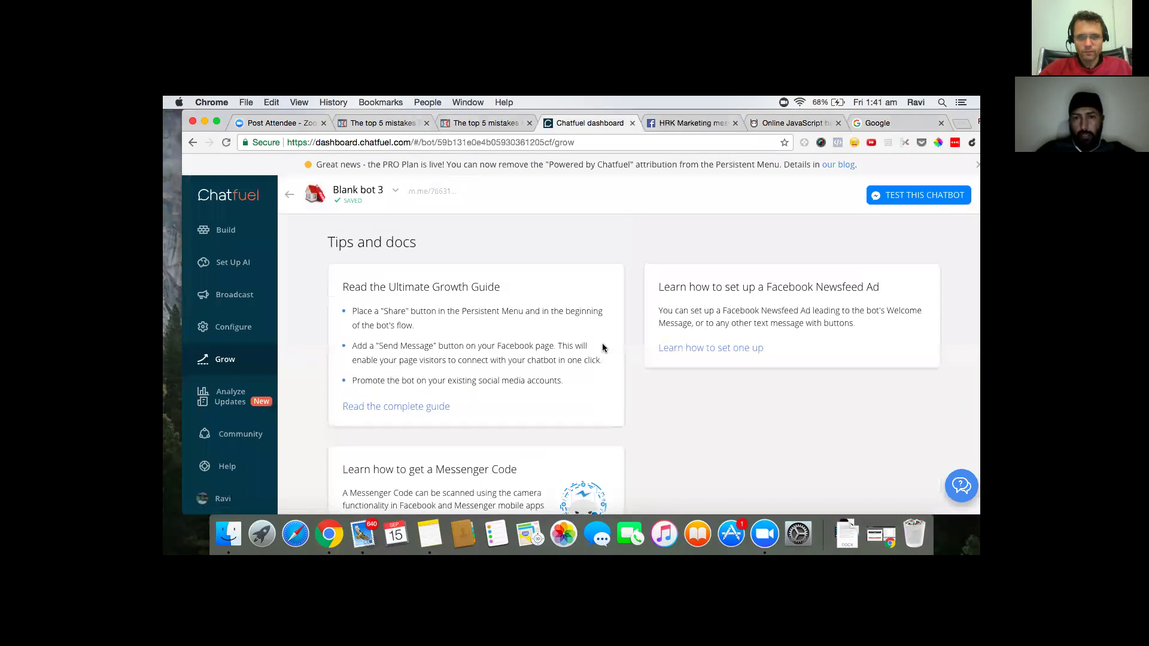
scroll(602, 345, down, 1)
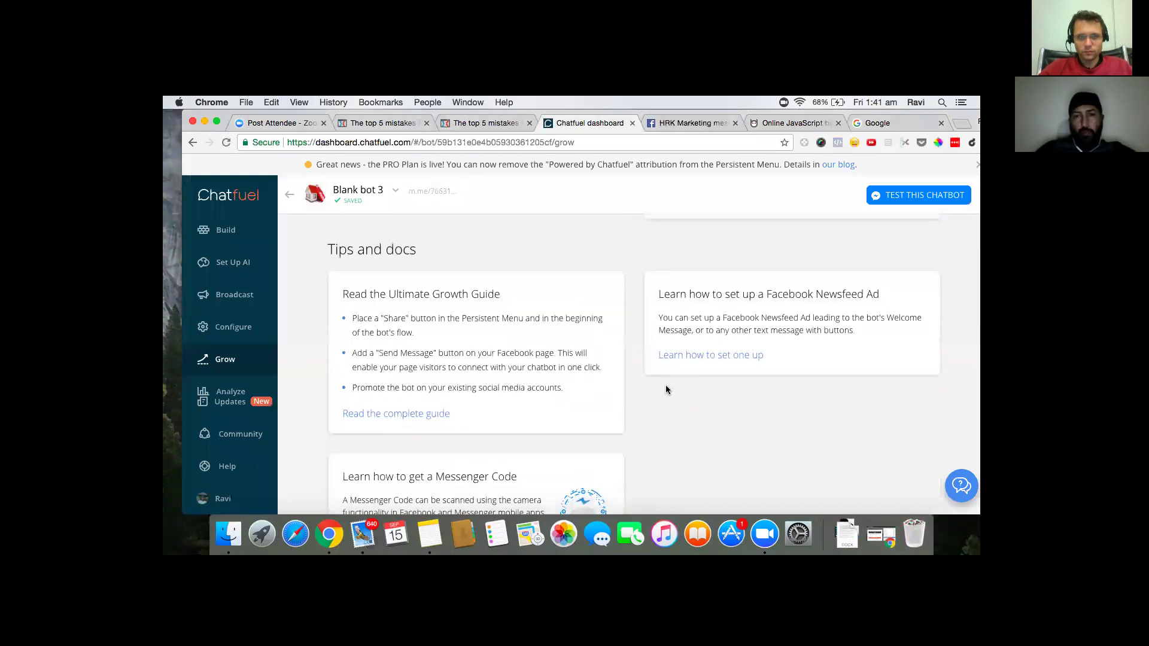
scroll(714, 417, down, 1)
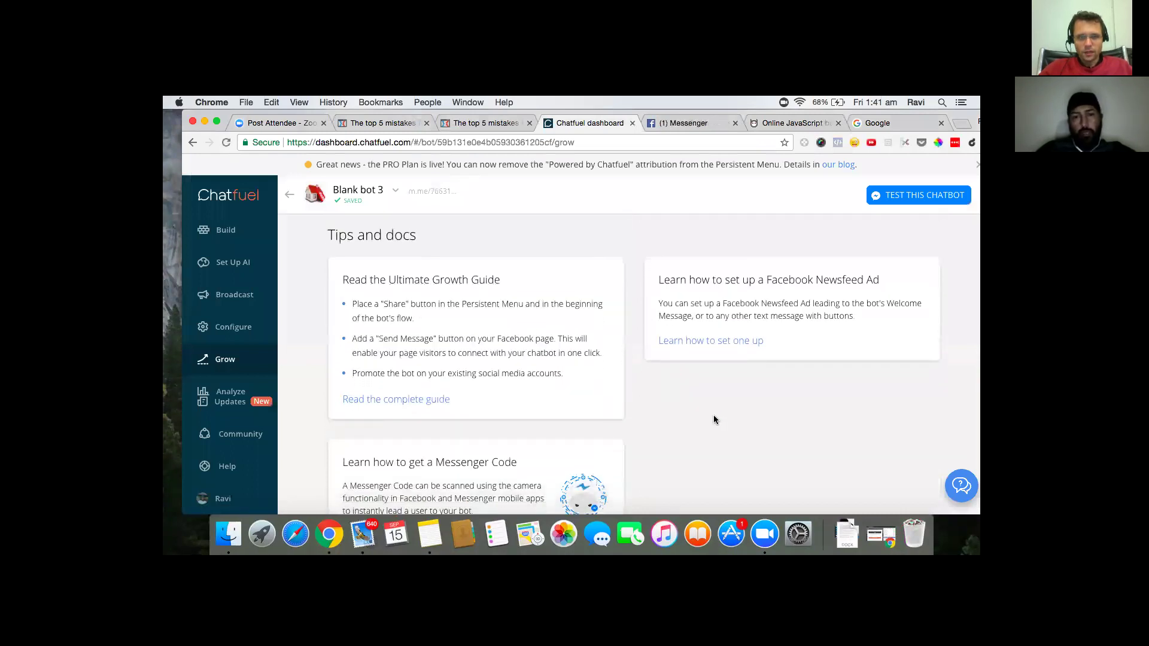
scroll(714, 416, down, 1)
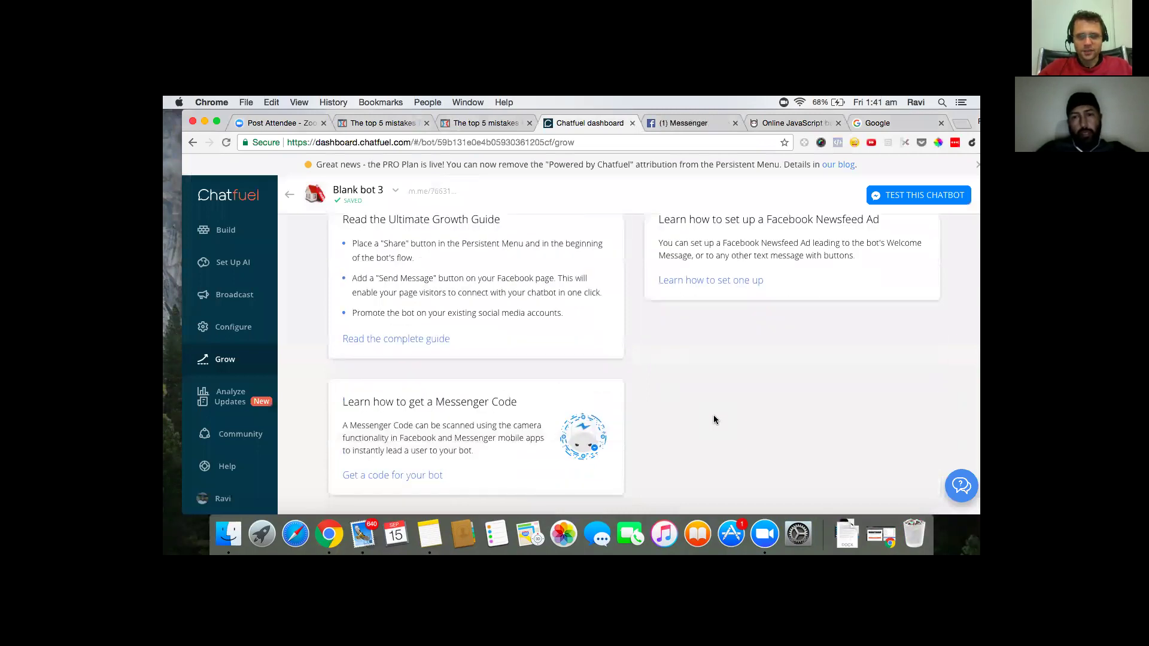
scroll(713, 416, up, 3)
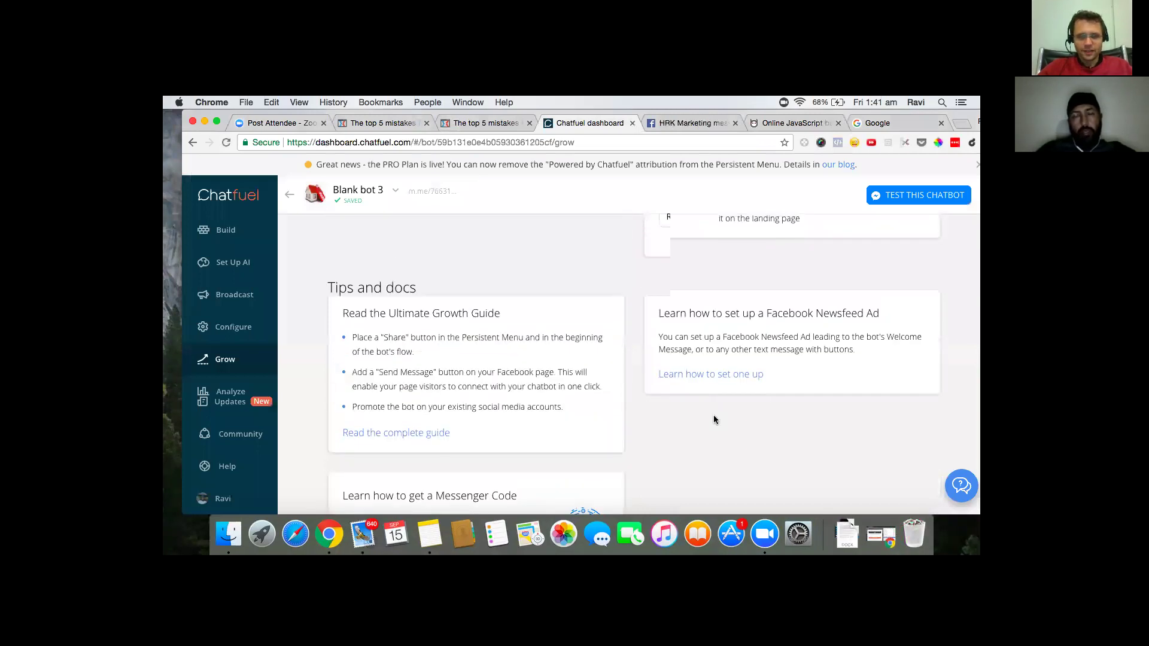
scroll(703, 421, up, 2)
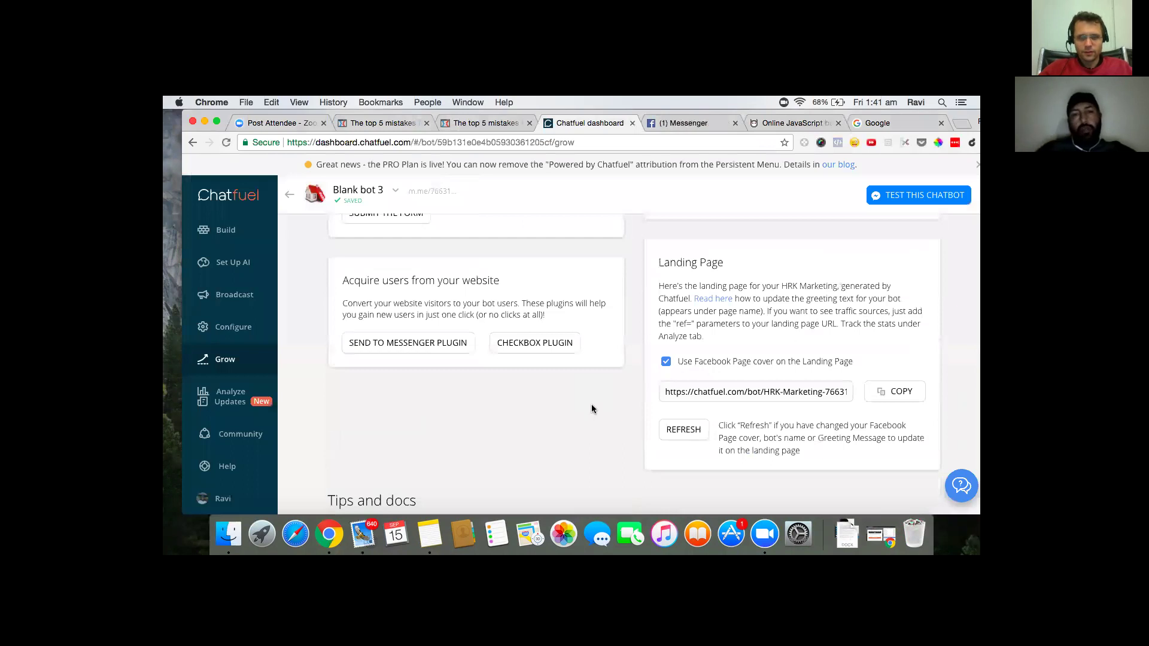
scroll(574, 411, down, 1)
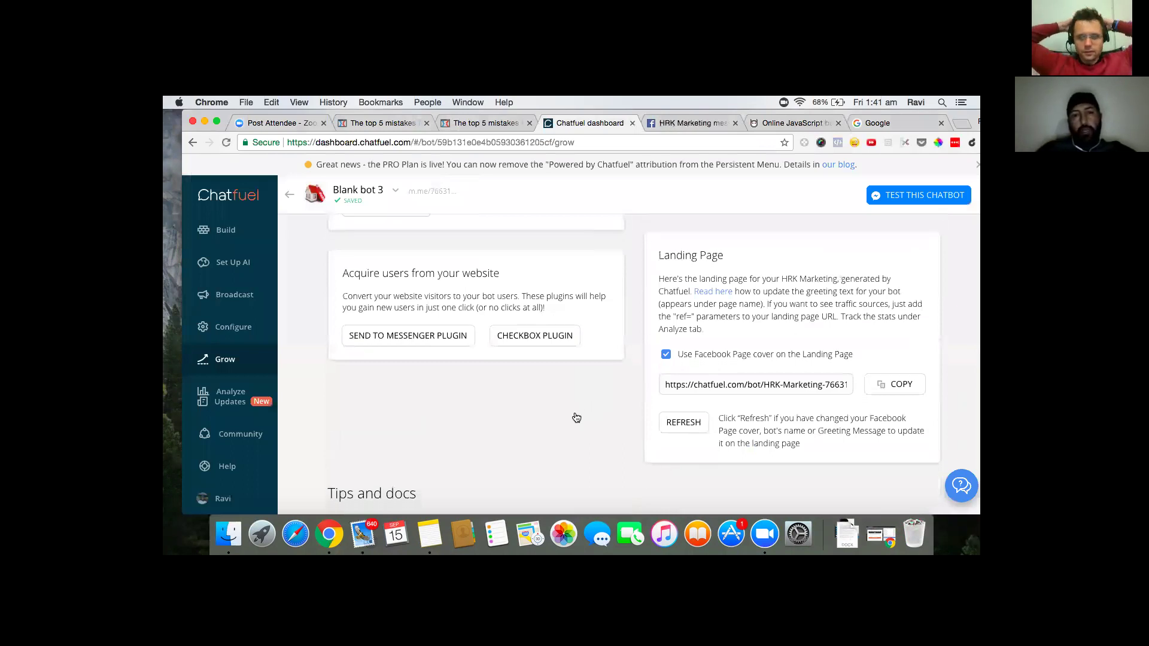
scroll(576, 417, up, 4)
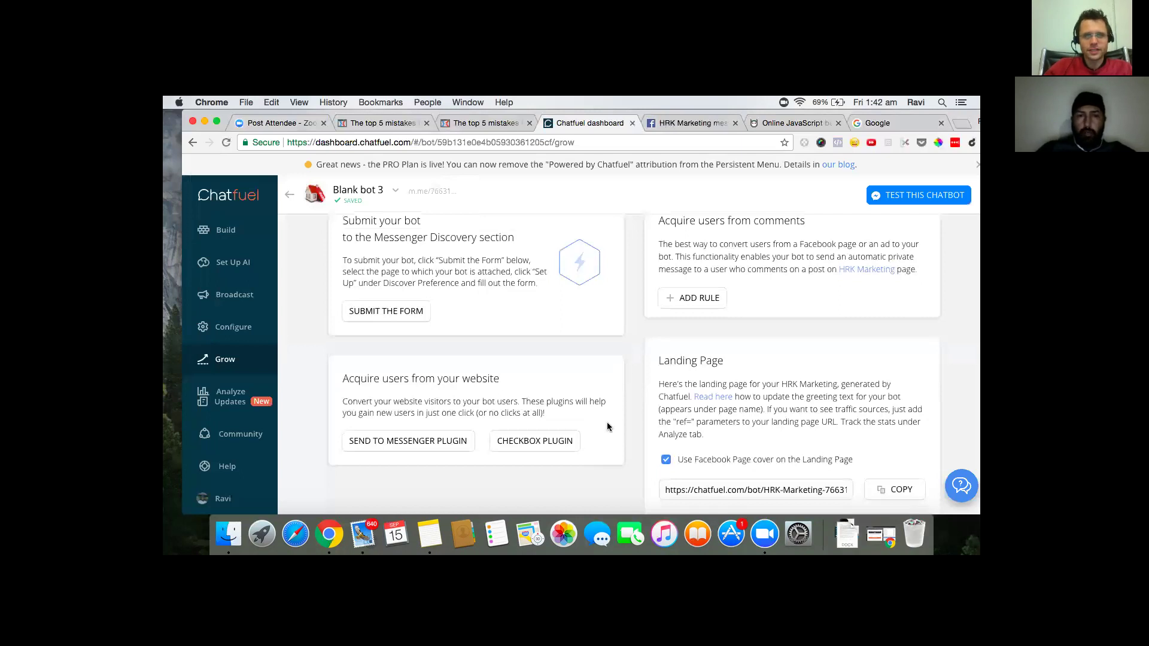
scroll(607, 426, up, 2)
- Scroll down through Chatfuel's Grow page for Blank bot 3
scroll(607, 427, down, 3)
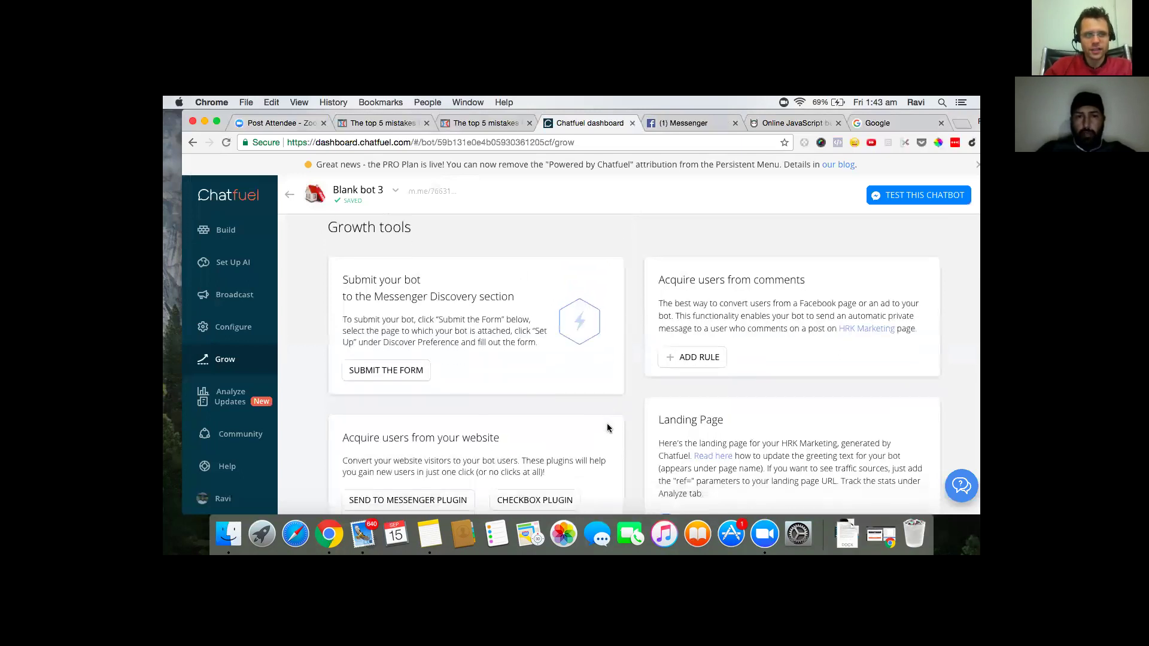
scroll(607, 427, down, 4)
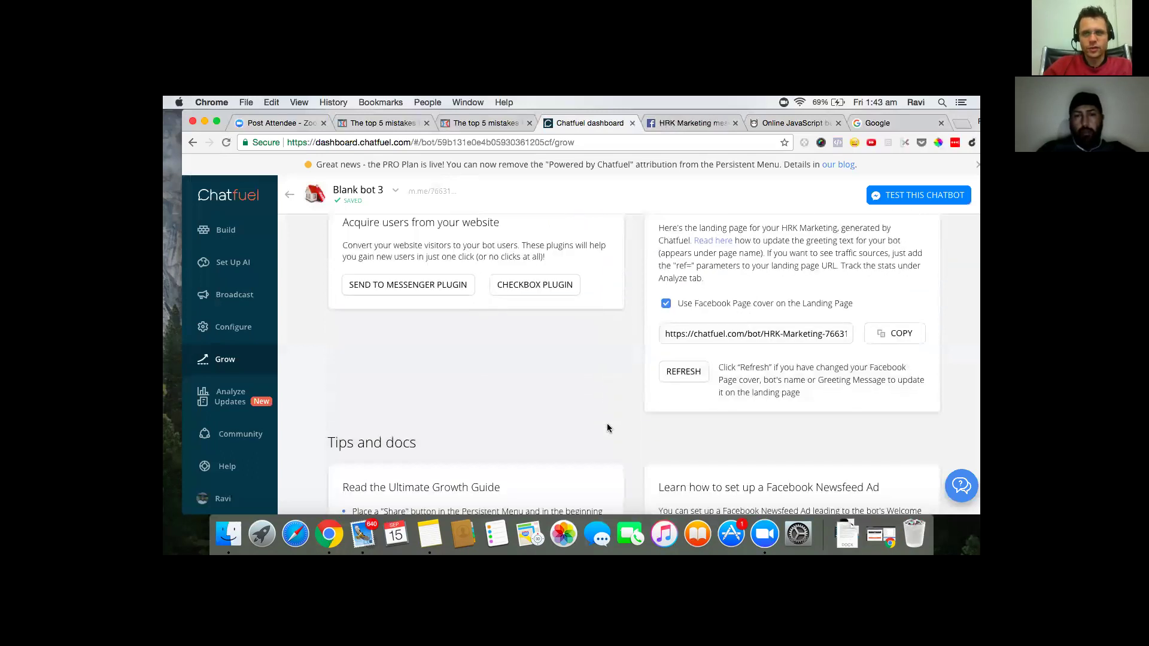
scroll(607, 428, down, 2)
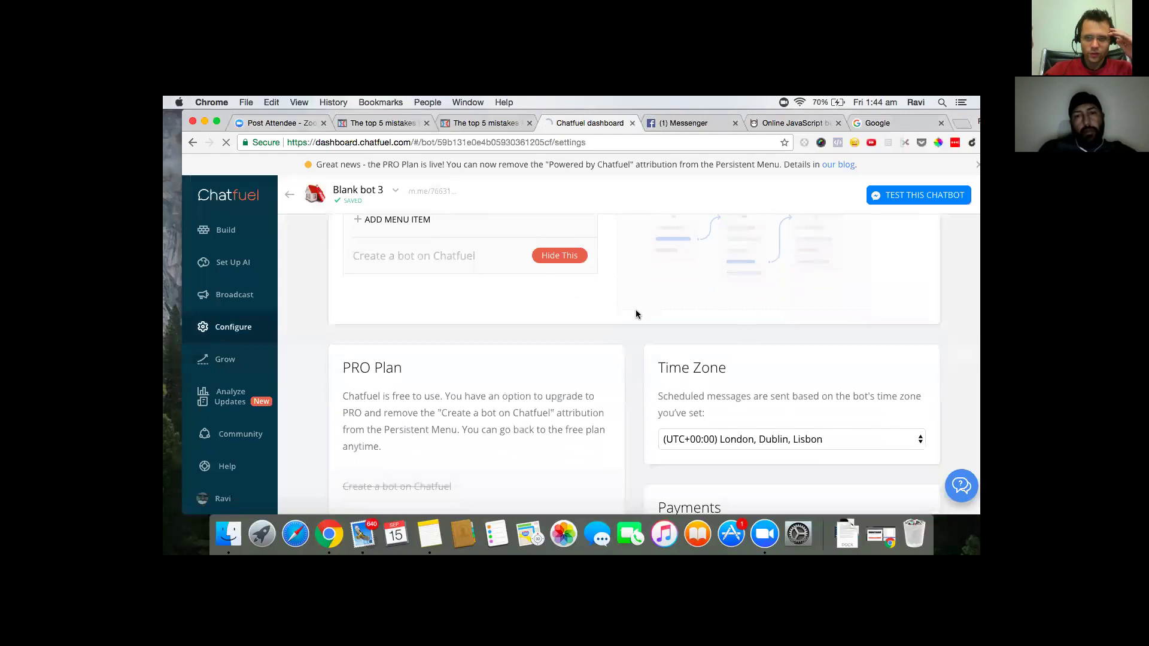
scroll(636, 314, down, 3)
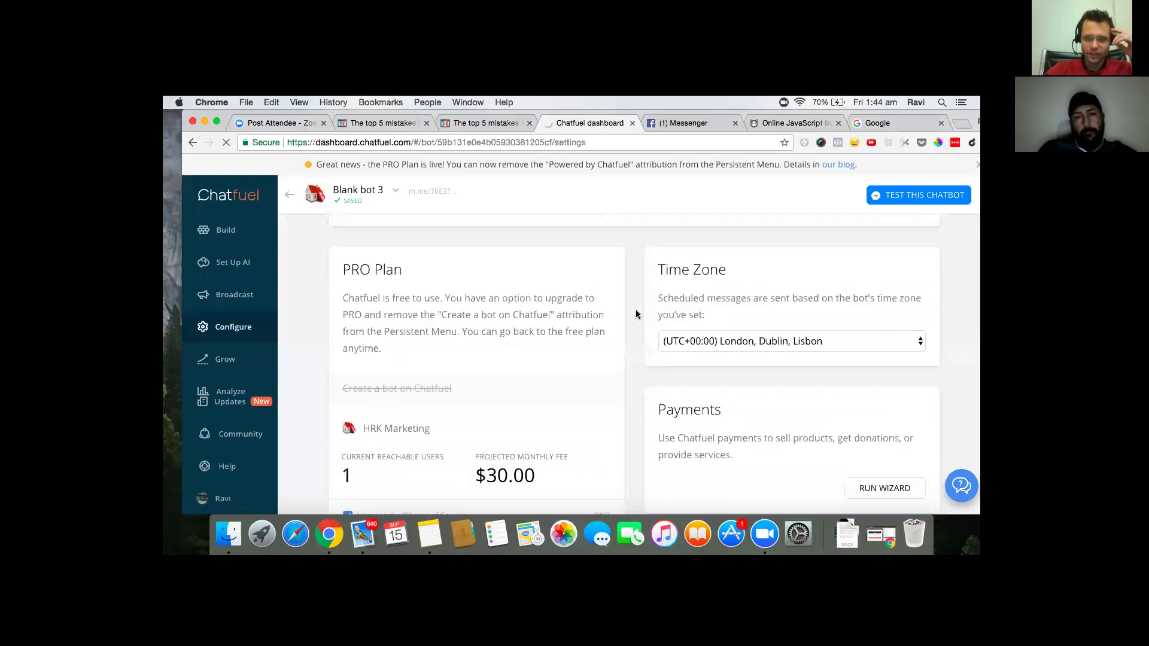
scroll(636, 314, down, 3)
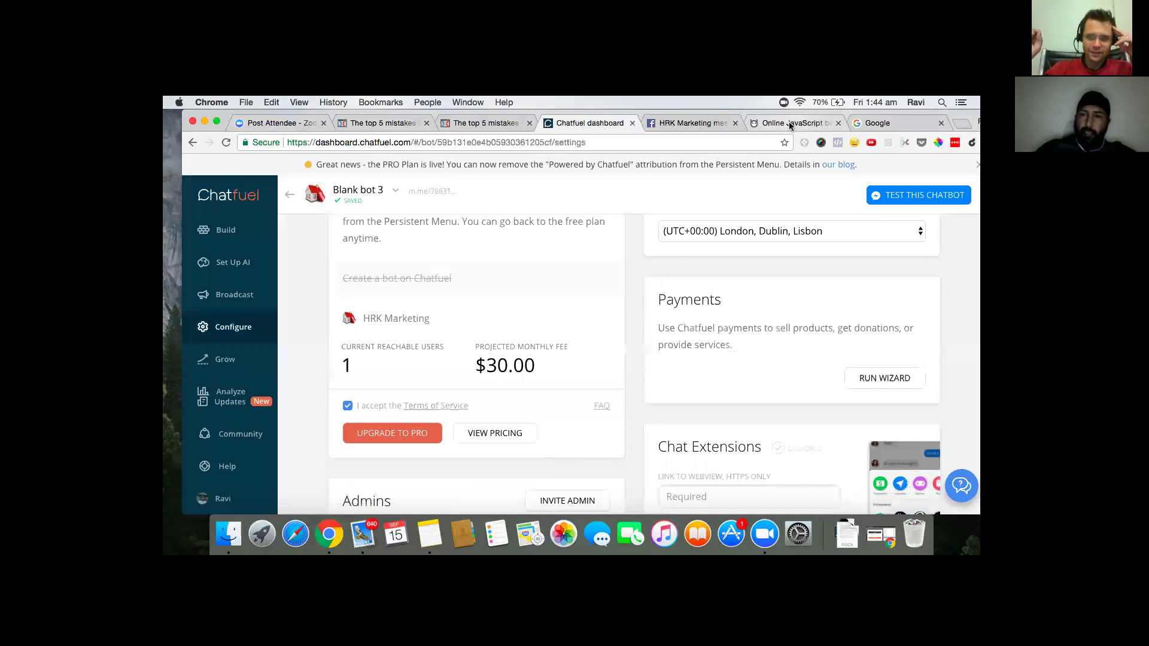
click(814, 124)
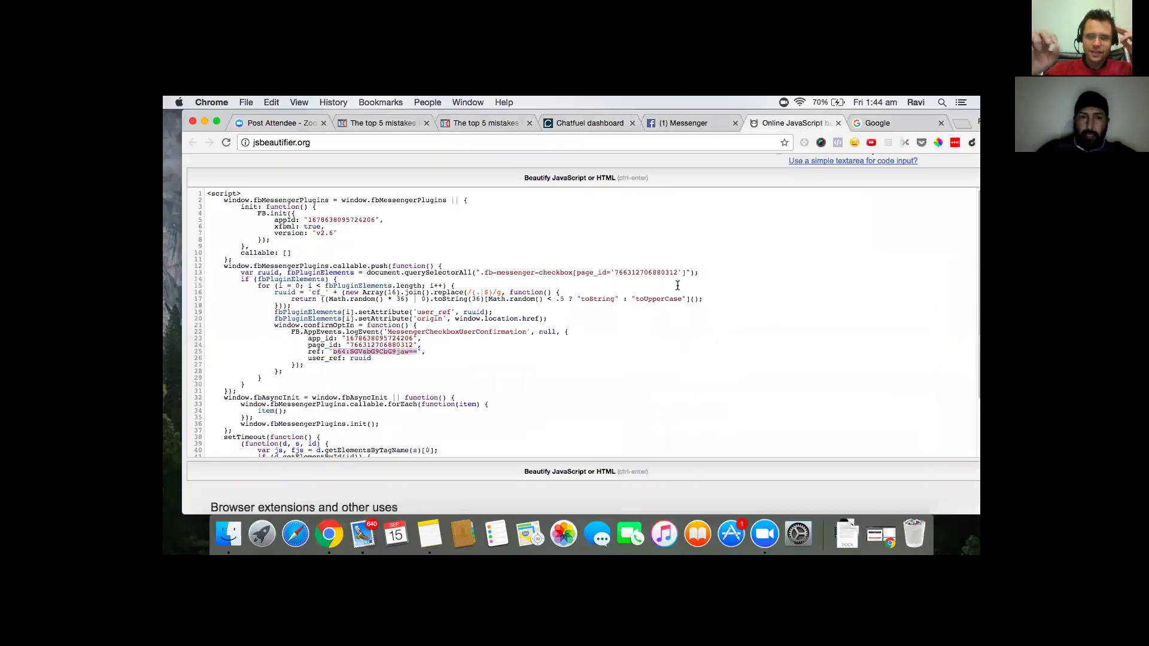
scroll(661, 286, down, 1)
scroll(662, 288, up, 2)
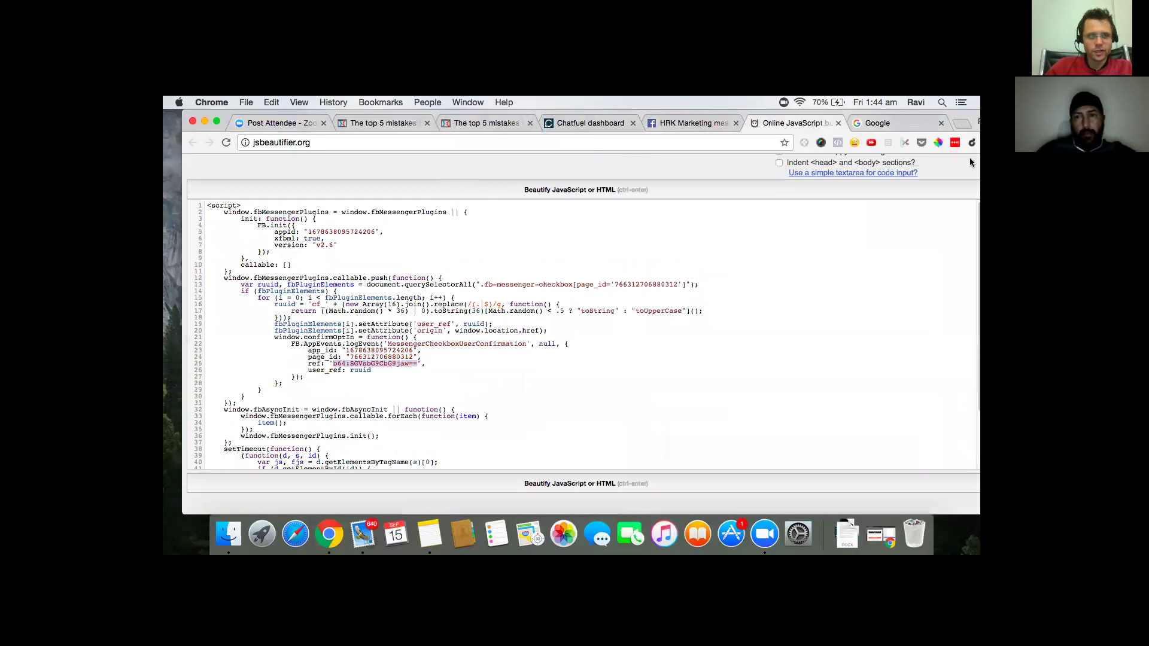
drag(960, 115, 967, 151)
key(super+4)
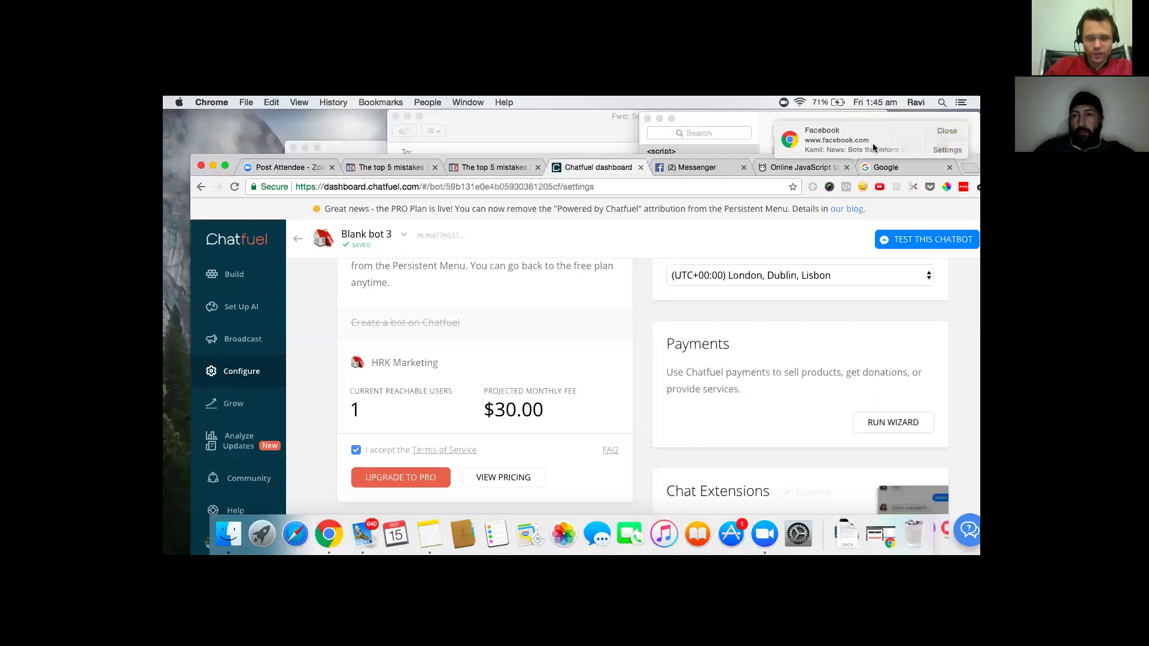
click(703, 169)
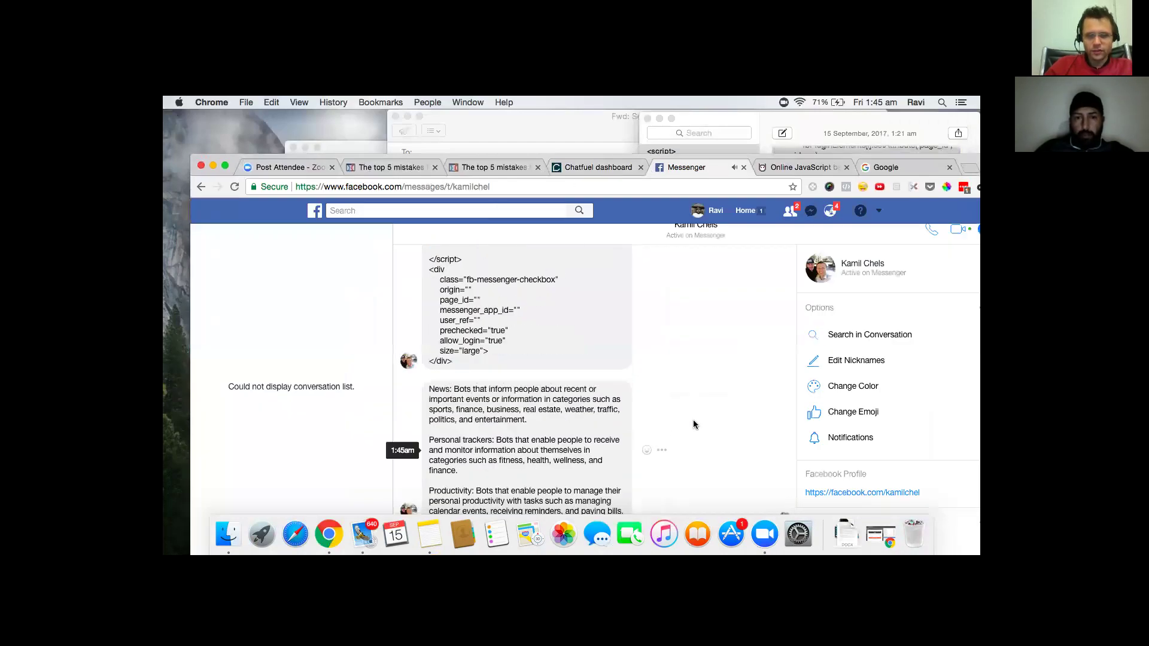
drag(967, 156, 971, 120)
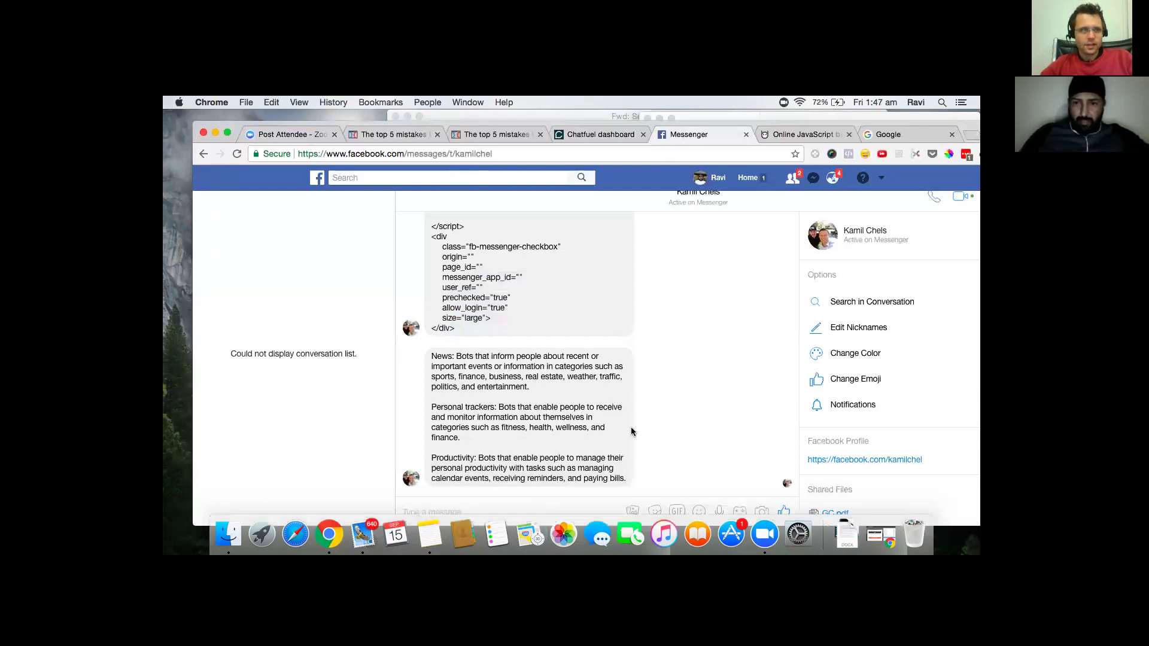
scroll(628, 423, up, 1)
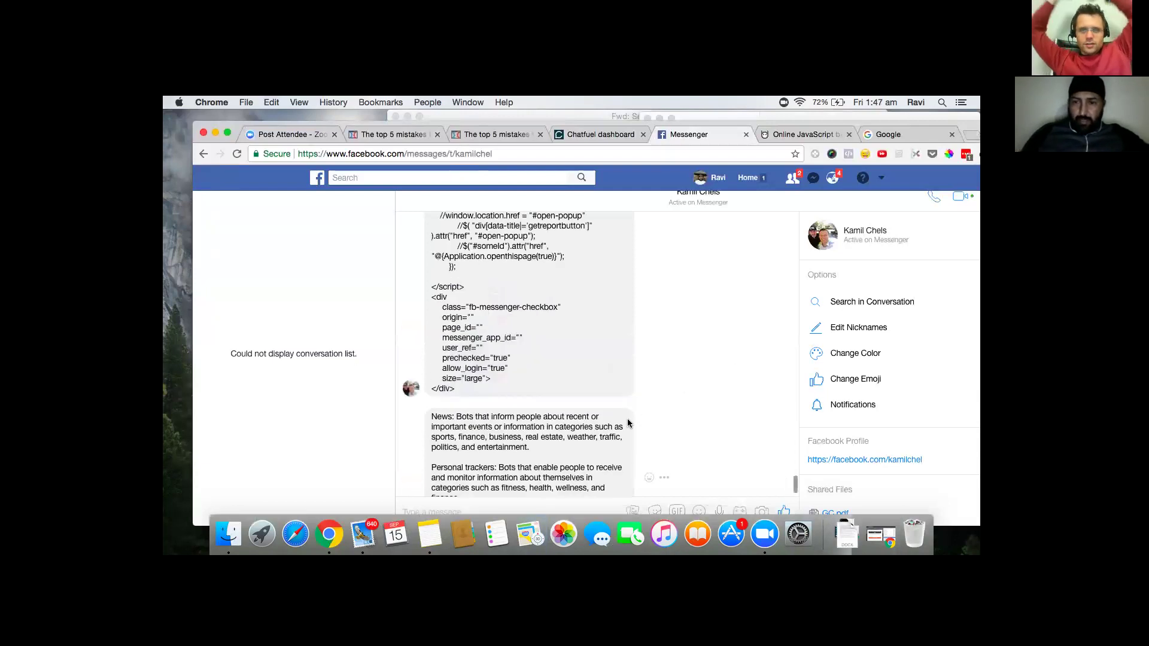
scroll(627, 423, down, 2)
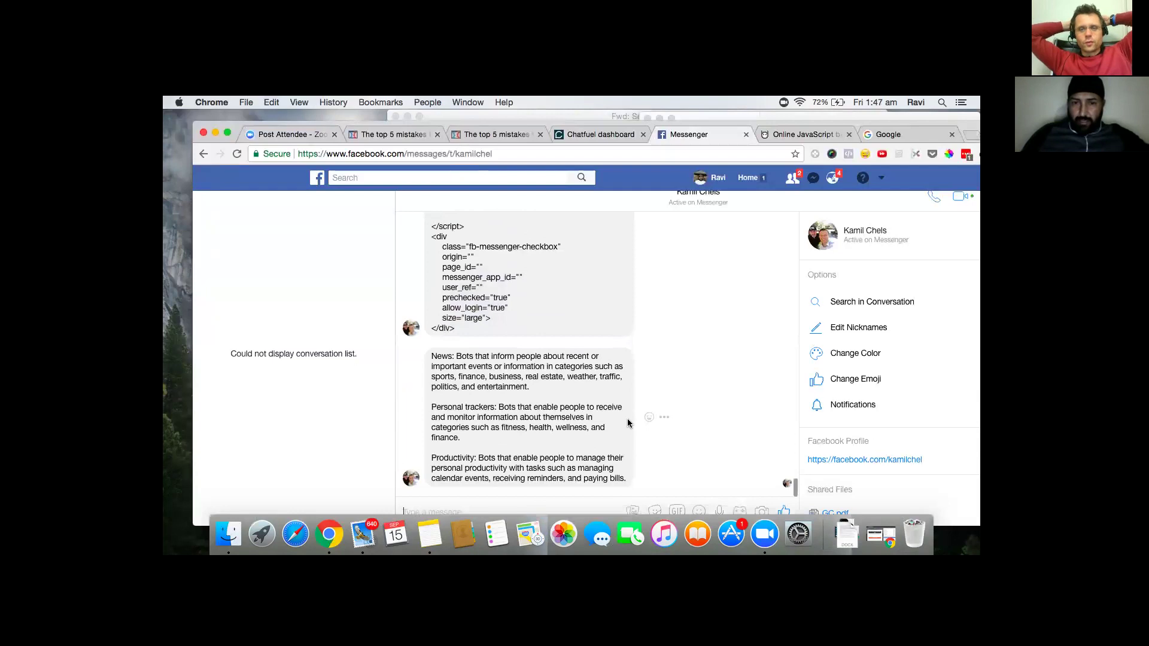